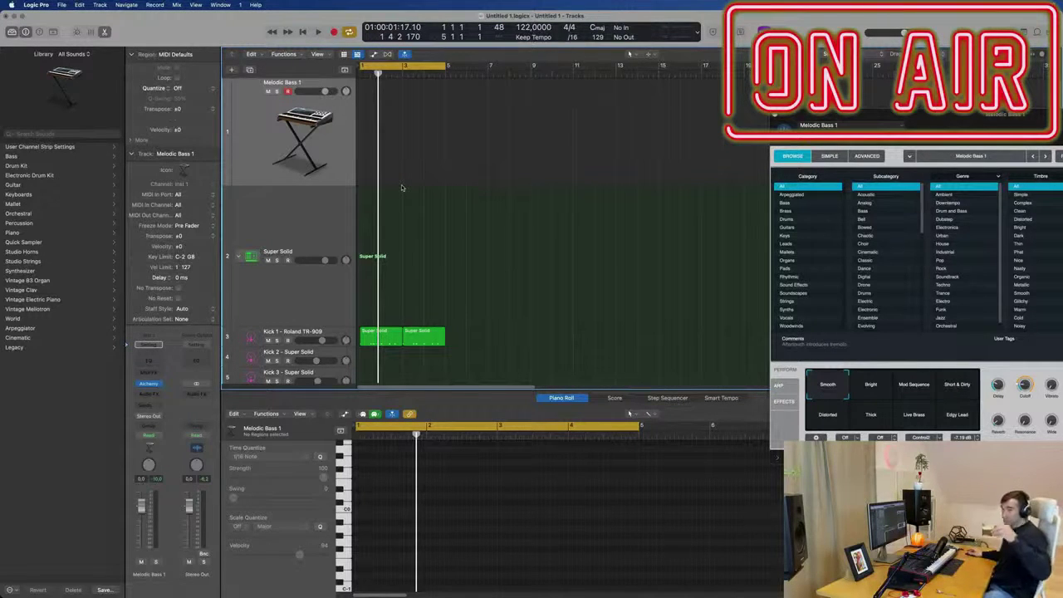
# Step: Play the looped Super Solid drum beat and examine its kick and snare regions
pyautogui.press('space')
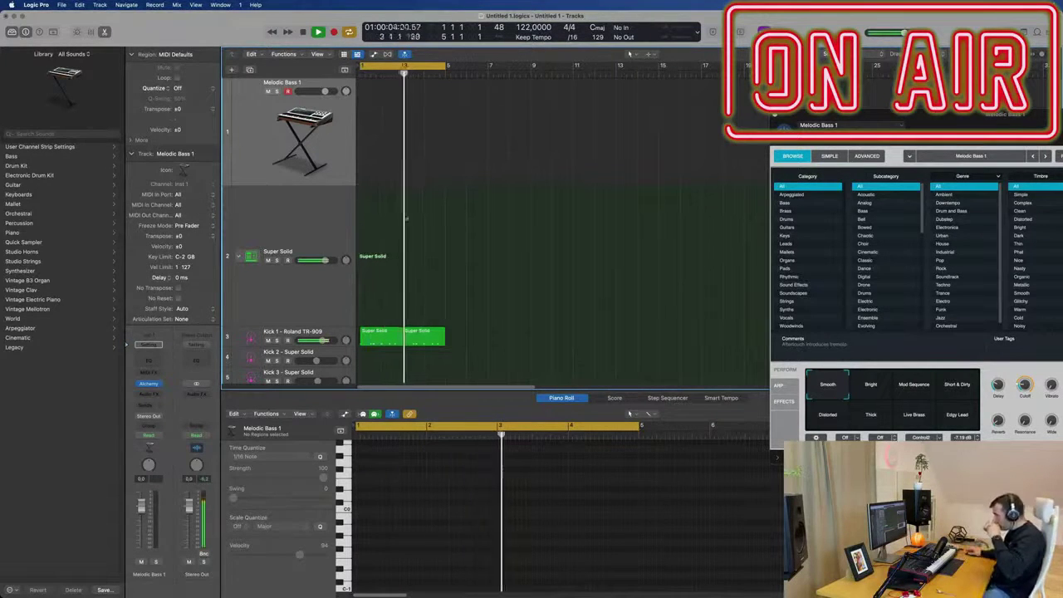
pyautogui.scroll(-5, 498, 274)
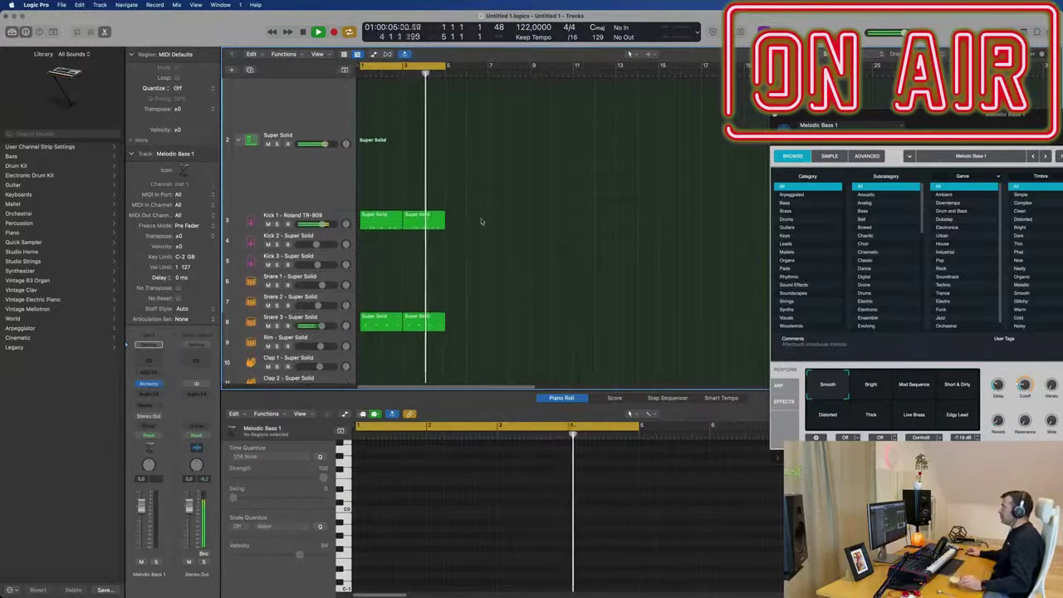
pyautogui.moveTo(483, 215); pyautogui.dragTo(357, 326)
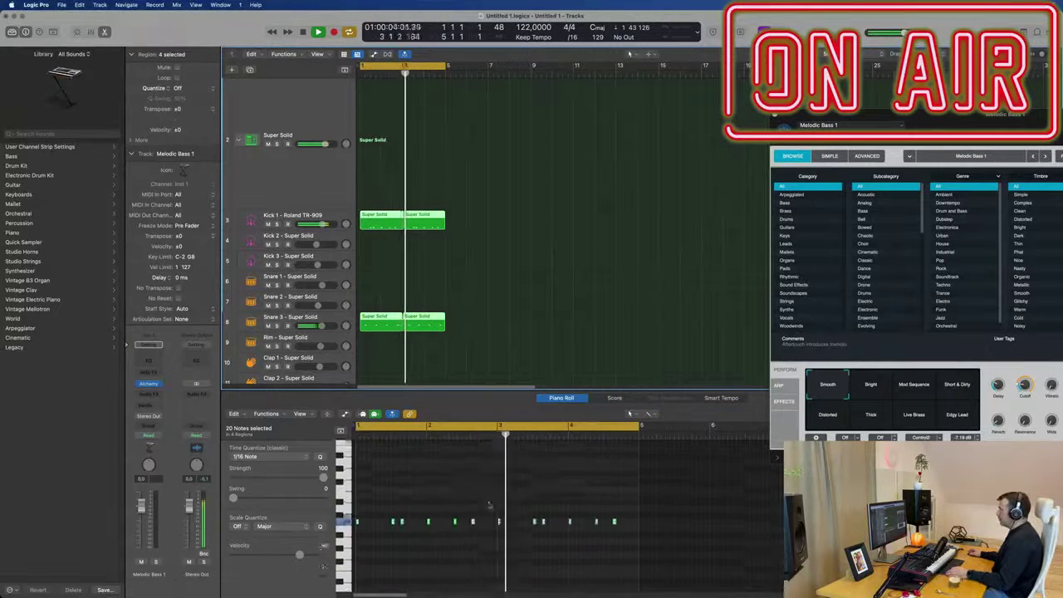
pyautogui.scroll(-3, 491, 494)
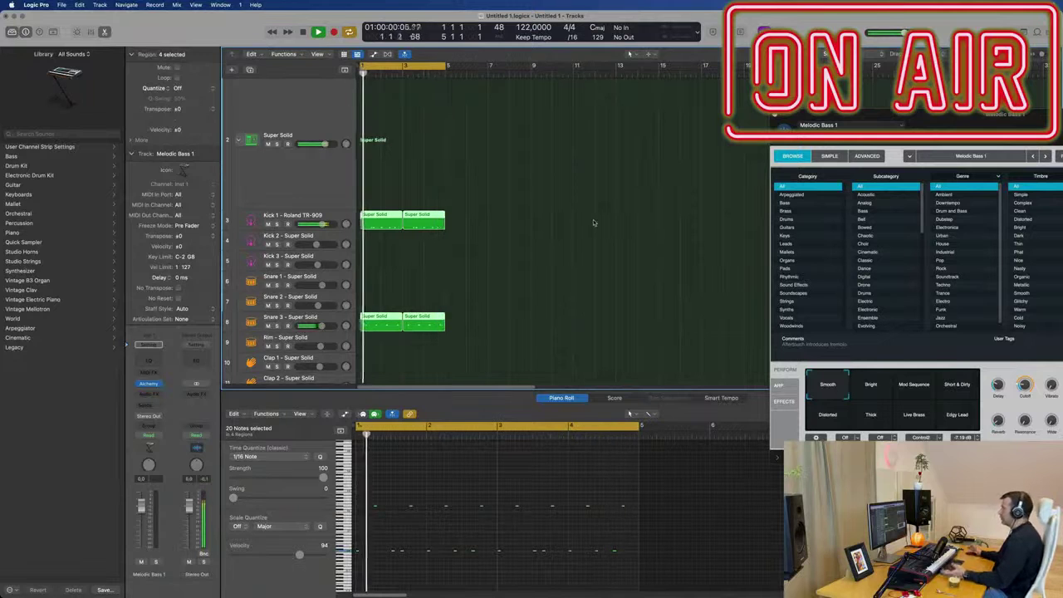
pyautogui.scroll(2, 516, 278)
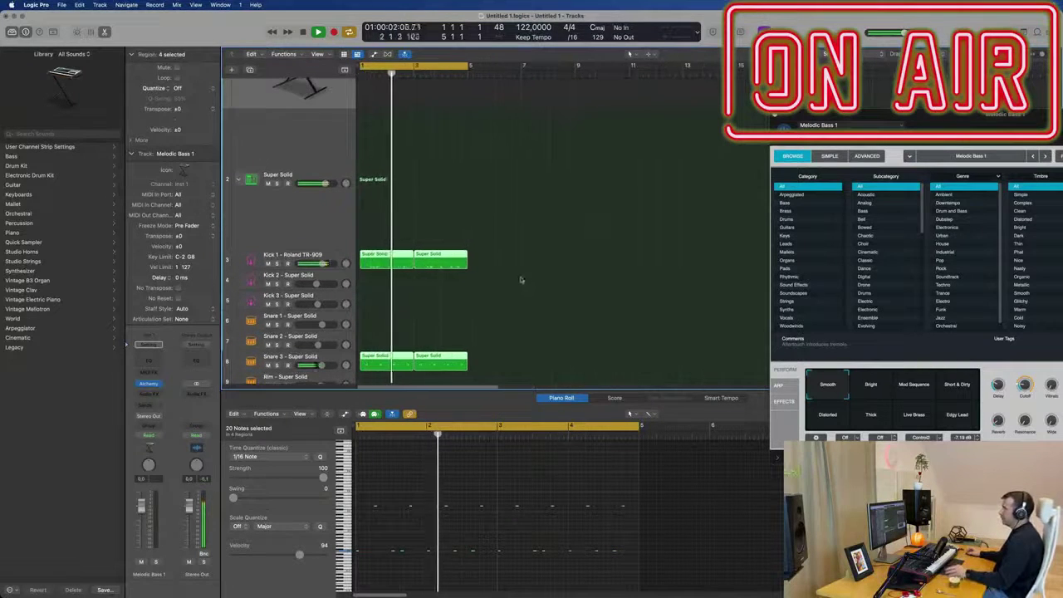
pyautogui.scroll(4, 519, 266)
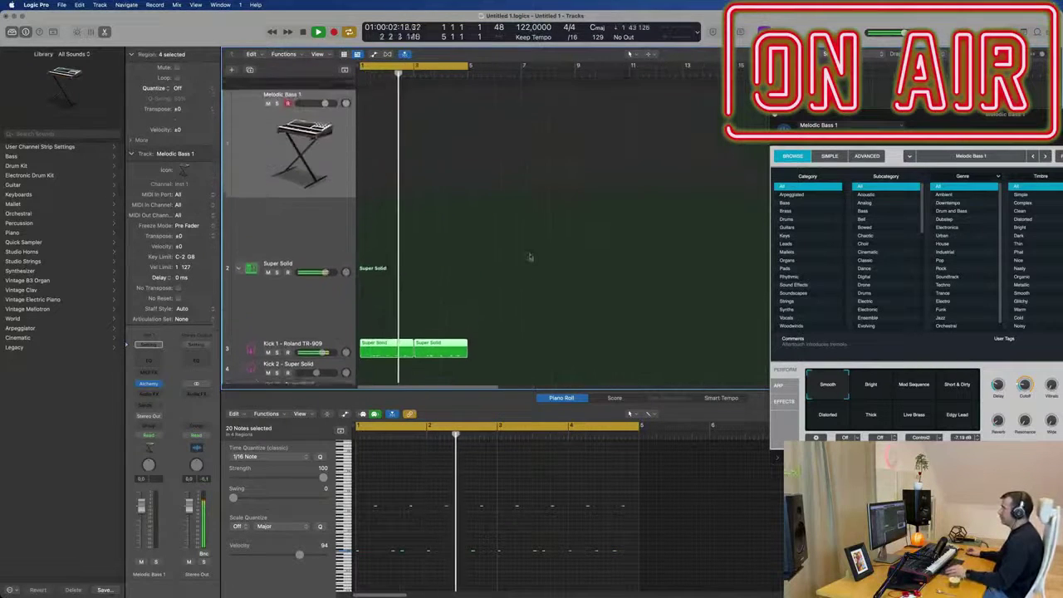
# Step: Record a bass line on the Melodic Bass 1 track over the looped drum beat
pyautogui.click(275, 147)
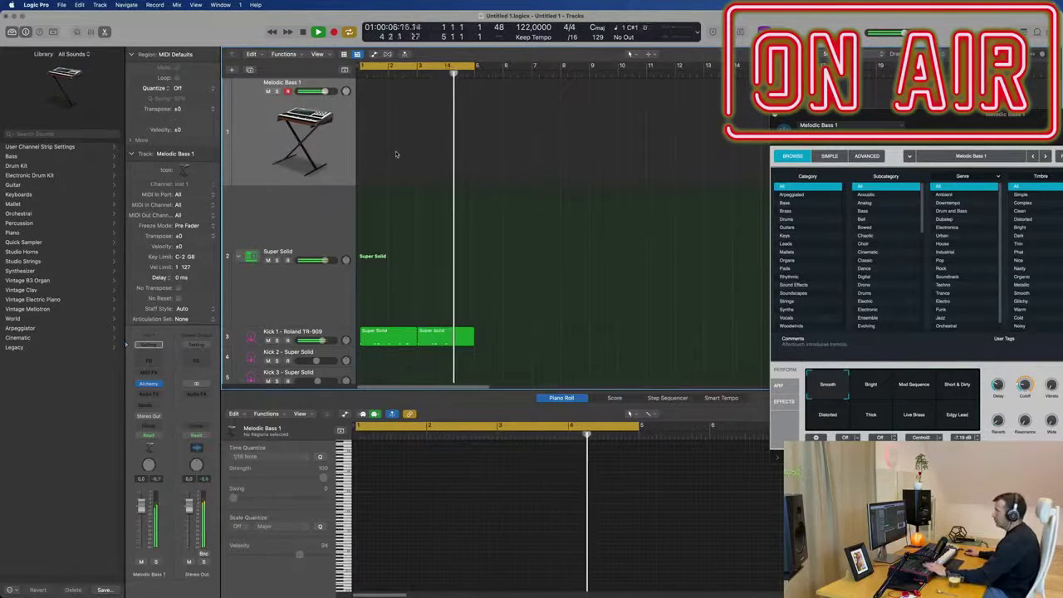
pyautogui.press('r')
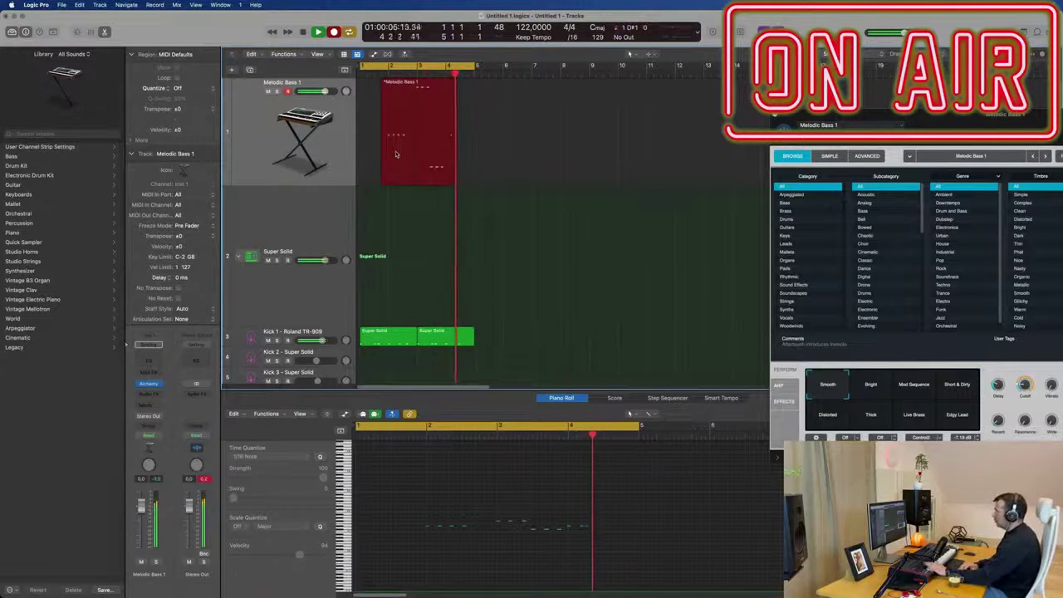
pyautogui.press('space')
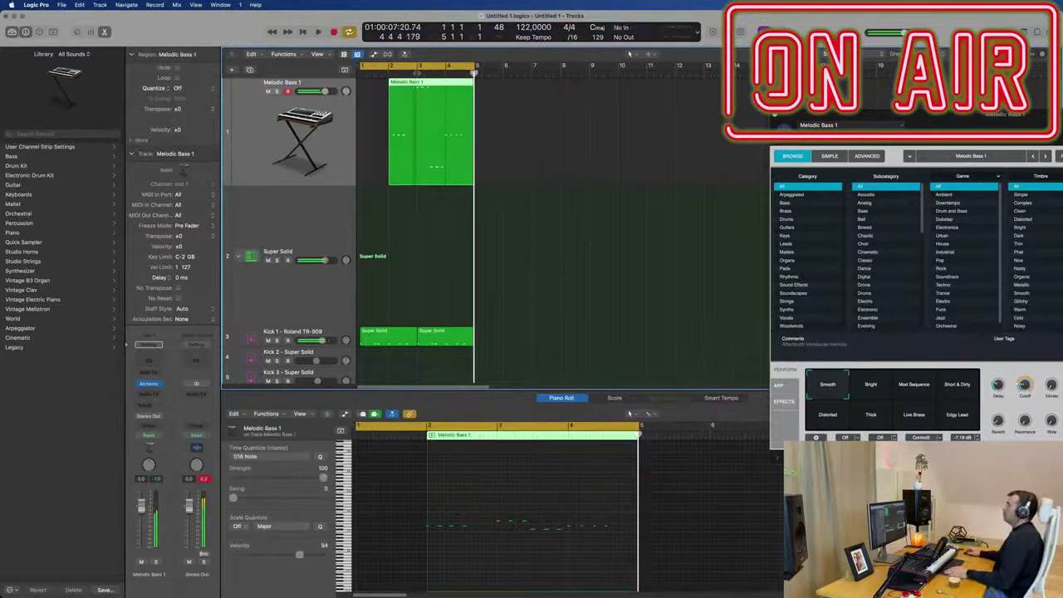
# Step: Move the recorded Melodic Bass 1 region to start at bar 1 and play it back
pyautogui.moveTo(439, 166); pyautogui.dragTo(410, 181)
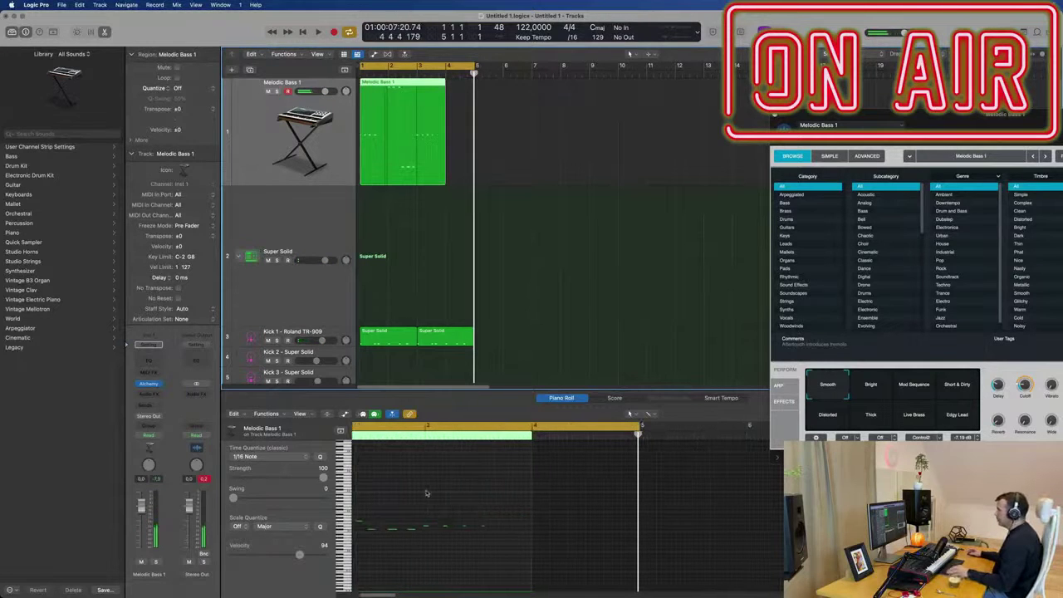
pyautogui.hscroll(-4, 426, 493)
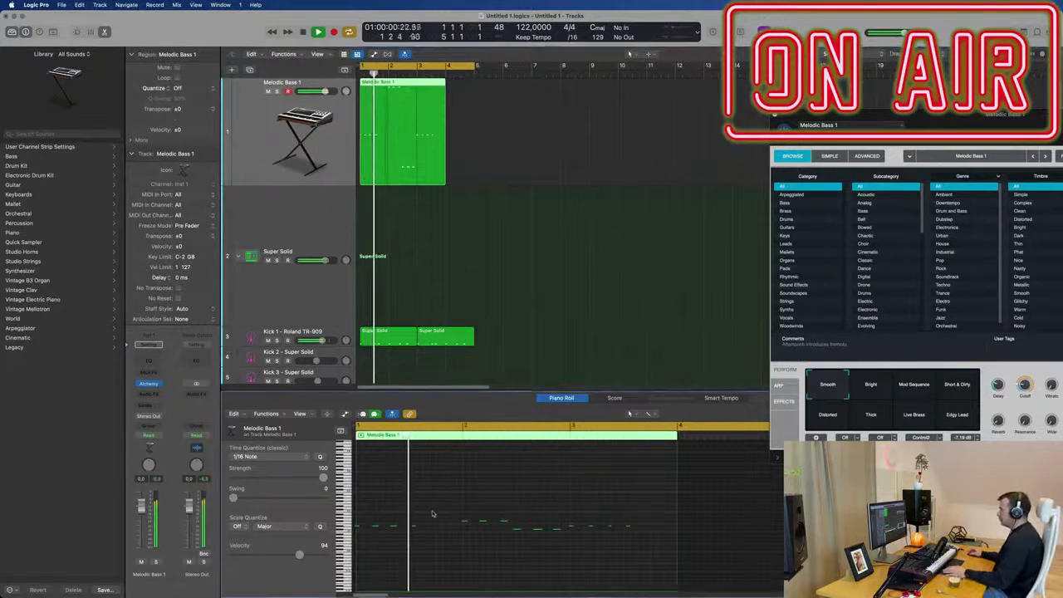
pyautogui.press('space')
pyautogui.press('space')
# Step: Nudge the last four bass notes later onto bar 3 and copy the last note of bar 1 directly after itself
pyautogui.scroll(1, 433, 513)
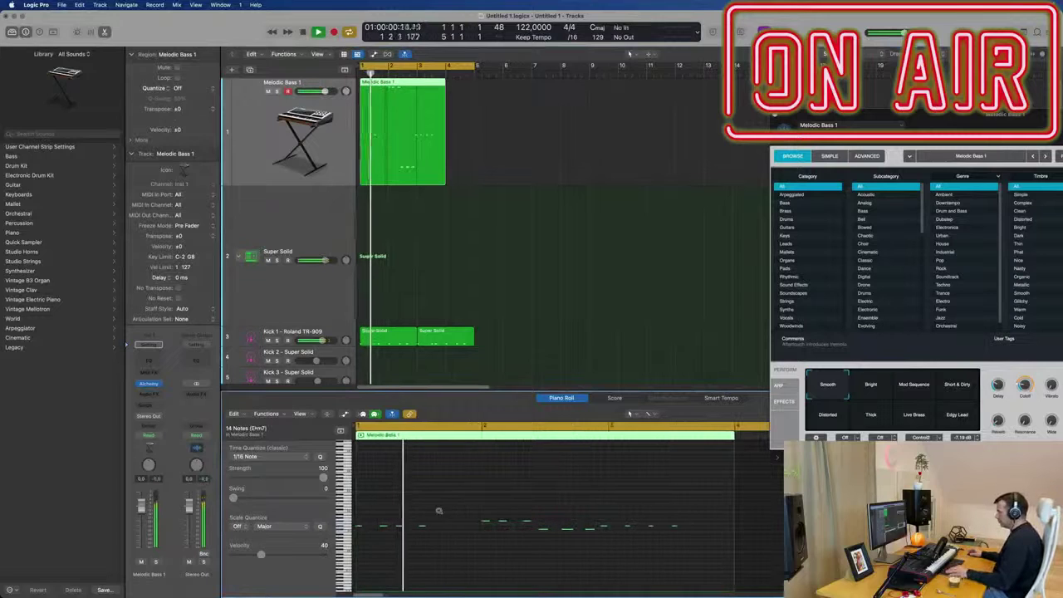
pyautogui.scroll(1, 498, 516)
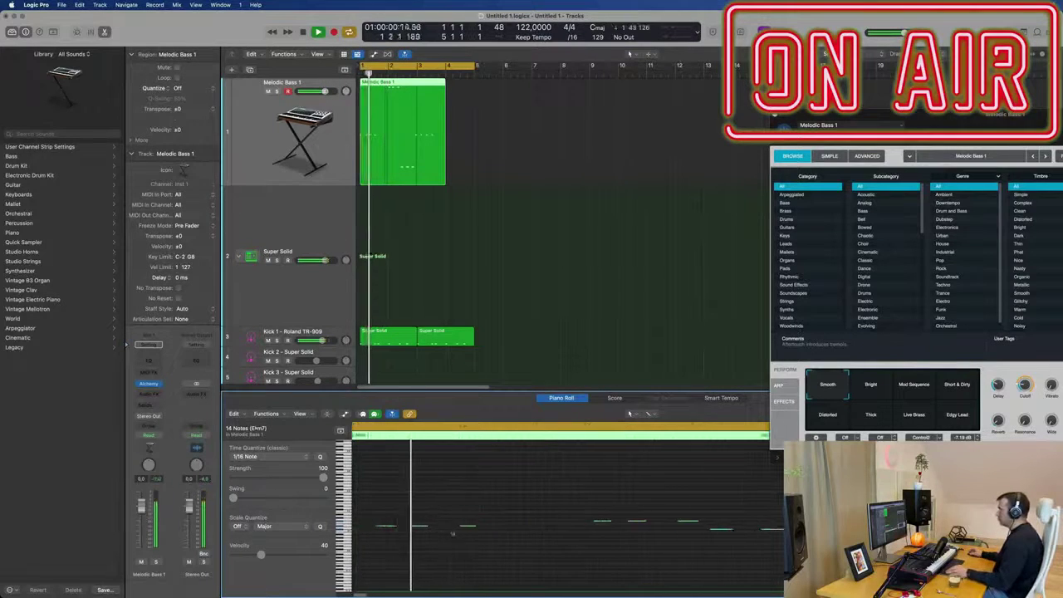
pyautogui.scroll(-1, 498, 519)
pyautogui.scroll(3, 433, 517)
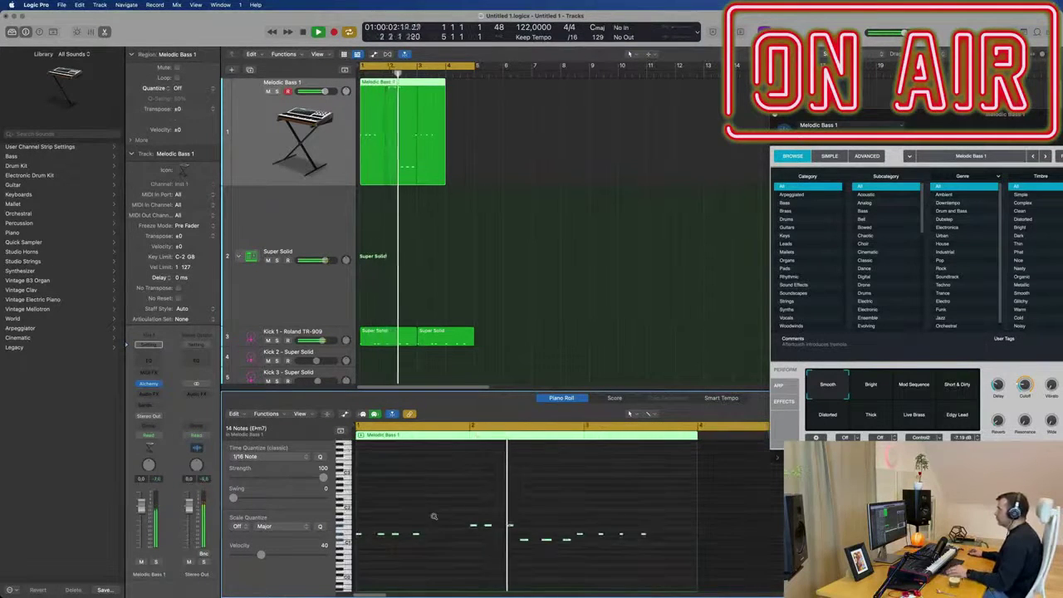
pyautogui.scroll(-3, 432, 513)
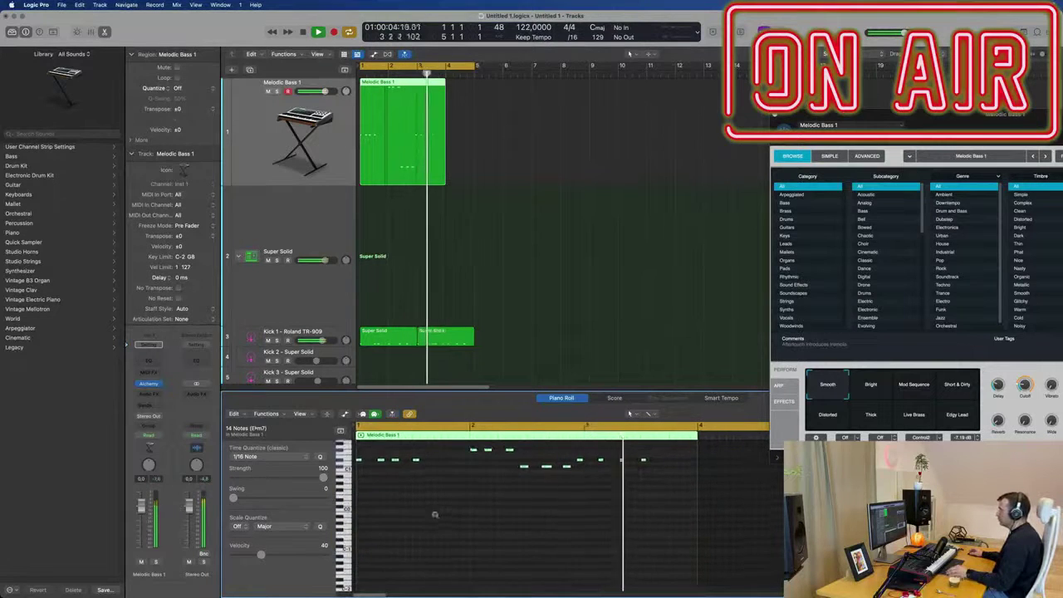
pyautogui.scroll(1, 453, 513)
pyautogui.scroll(1, 459, 508)
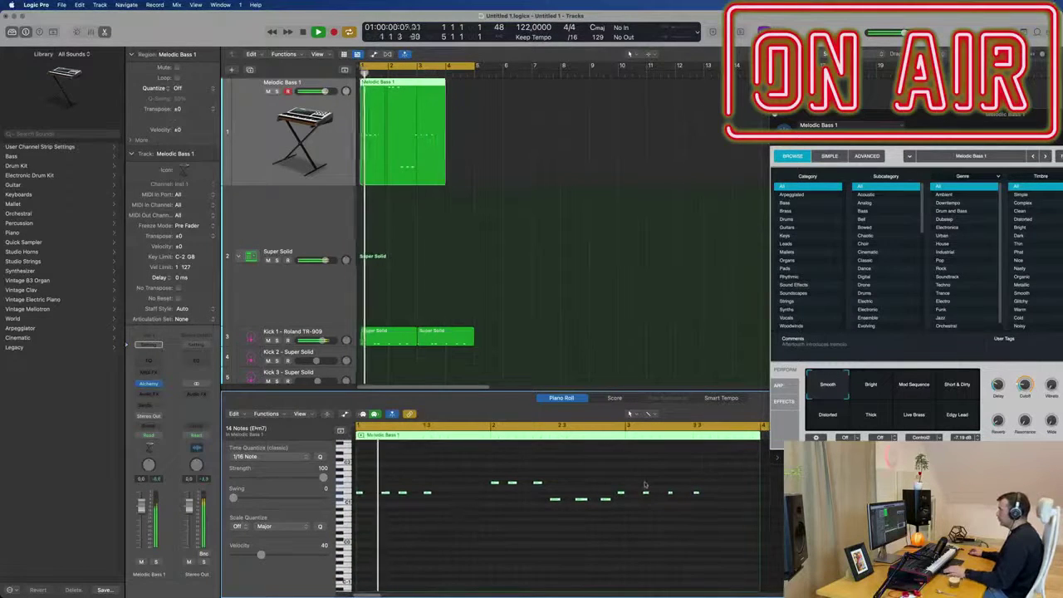
pyautogui.moveTo(613, 483); pyautogui.dragTo(713, 496)
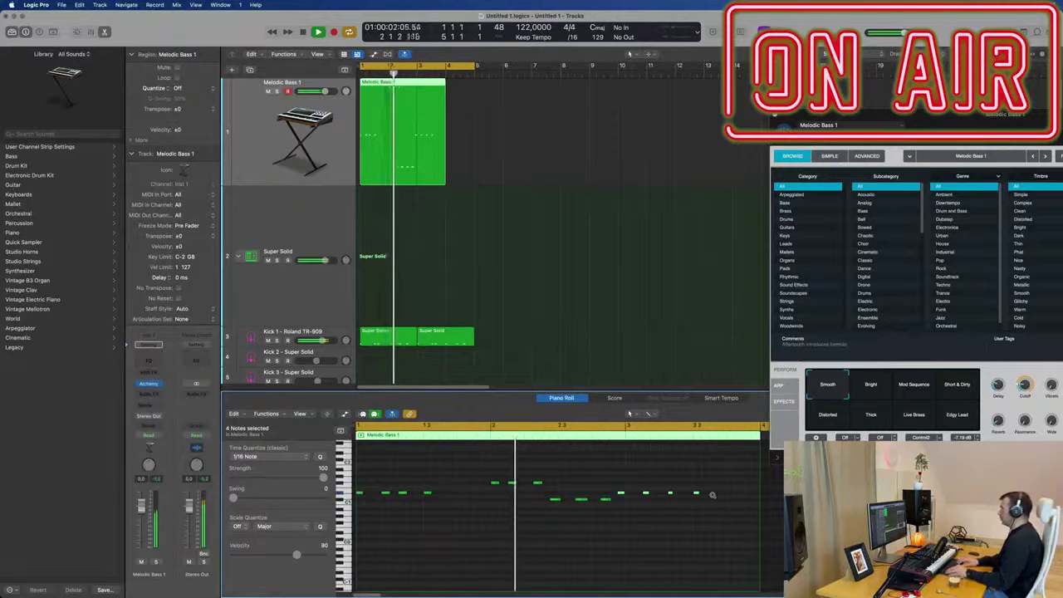
pyautogui.hotkey('alt', 'Right')
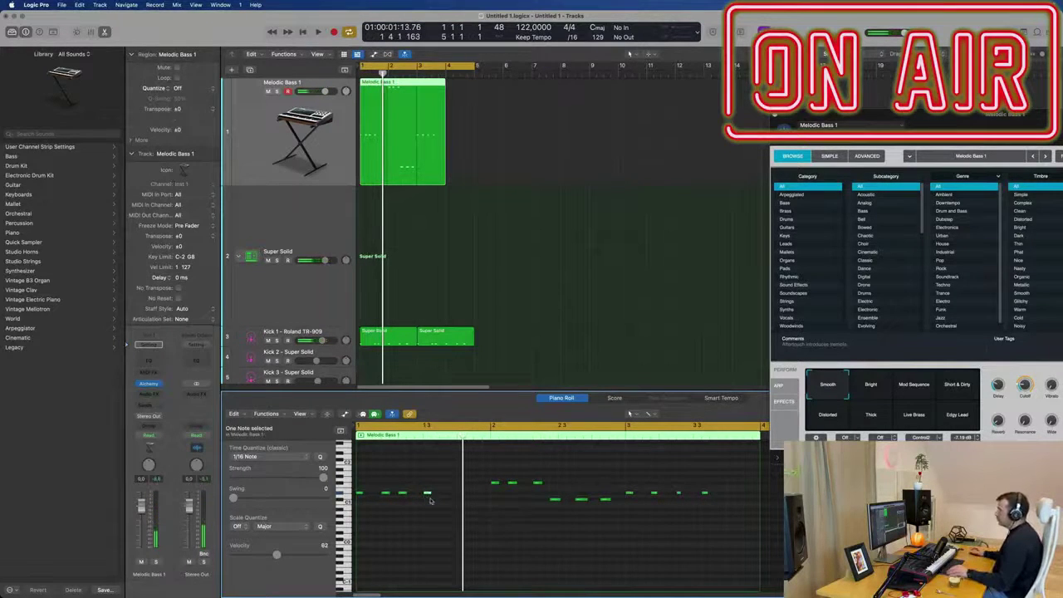
pyautogui.moveTo(428, 494); pyautogui.dragTo(444, 497)
pyautogui.press('space')
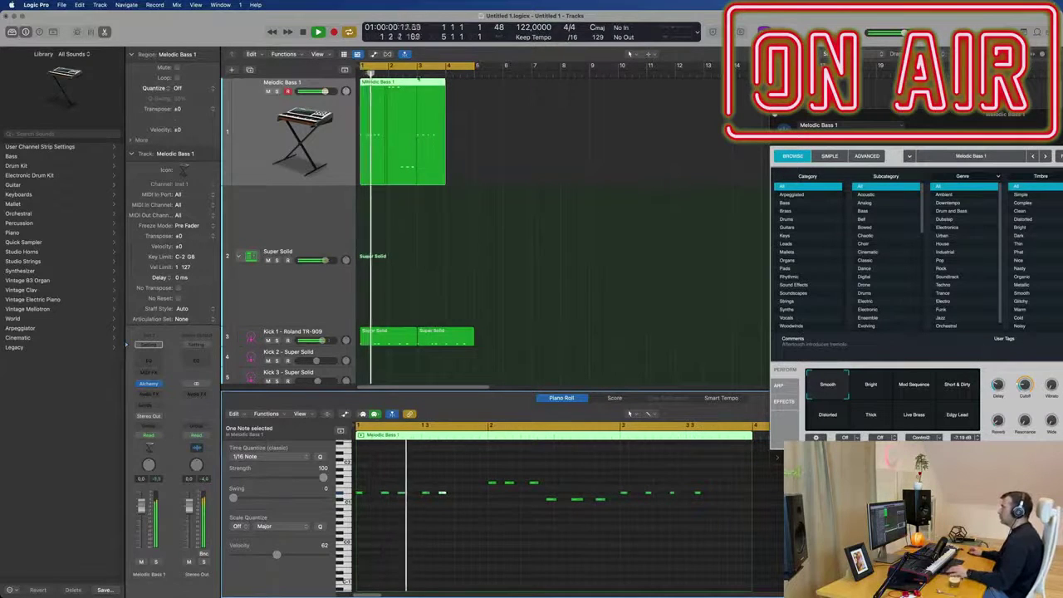
# Step: Repeat the two-bar bass region at bar 3 and join both regions into one four-bar region
pyautogui.press('r')
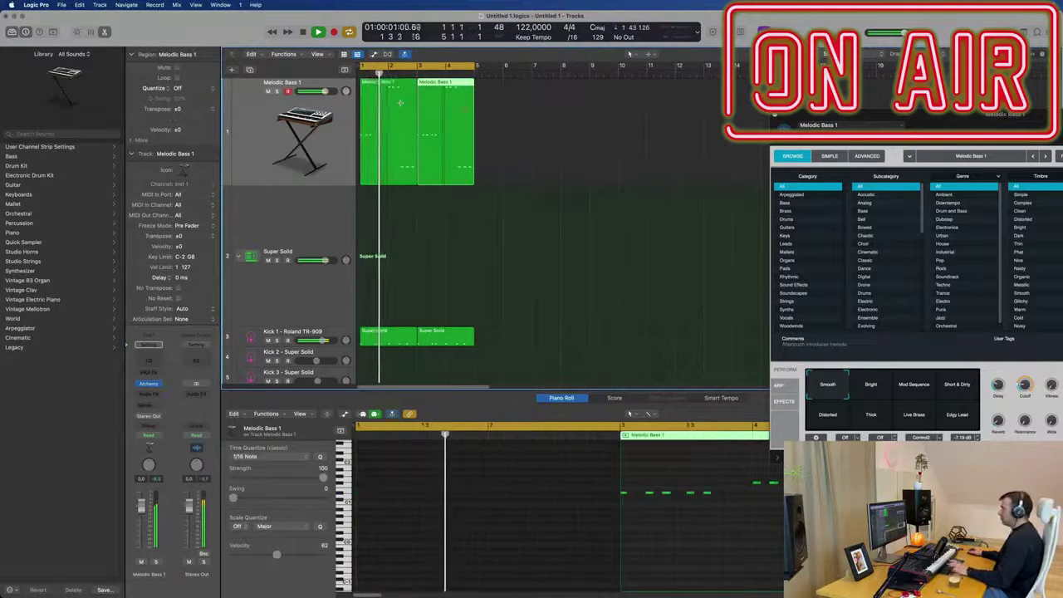
pyautogui.moveTo(533, 116); pyautogui.dragTo(387, 156)
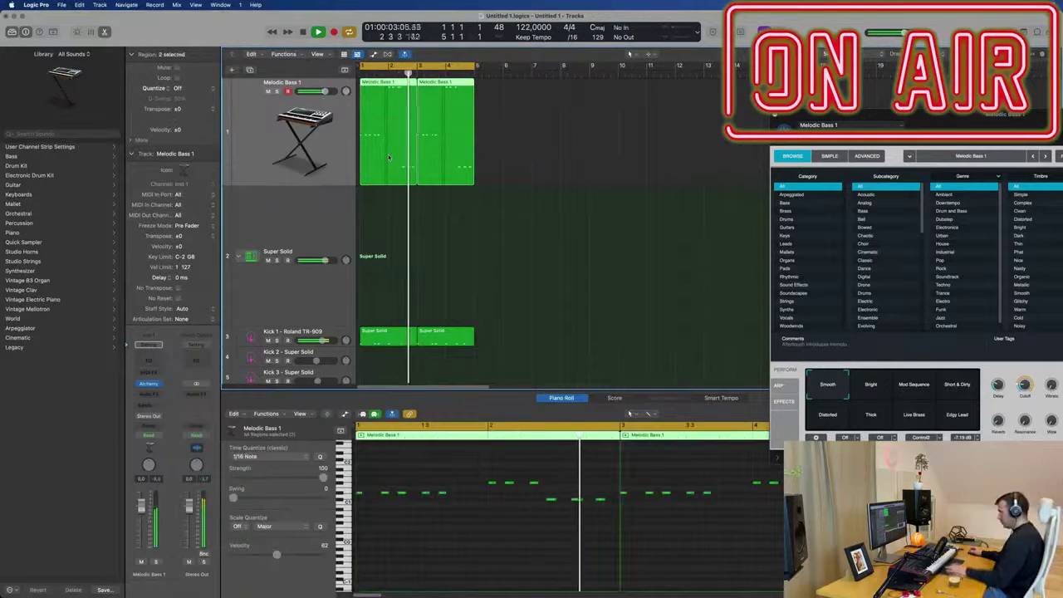
pyautogui.press('super+j')
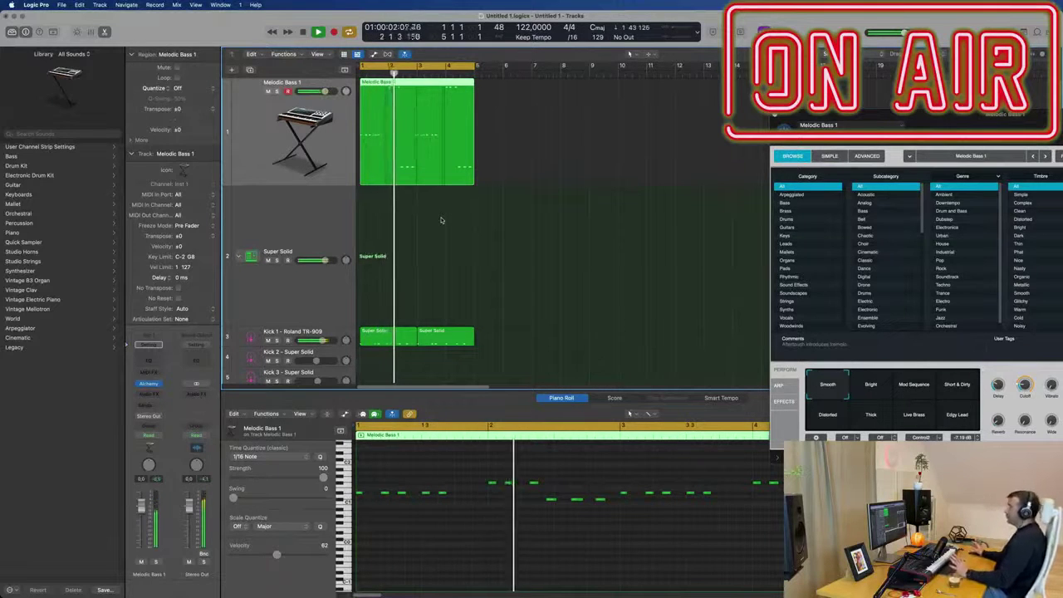
# Step: Select all notes in the joined bass region and place a copy of each directly after the original
pyautogui.hscroll(1, 442, 224)
pyautogui.scroll(1, 442, 224)
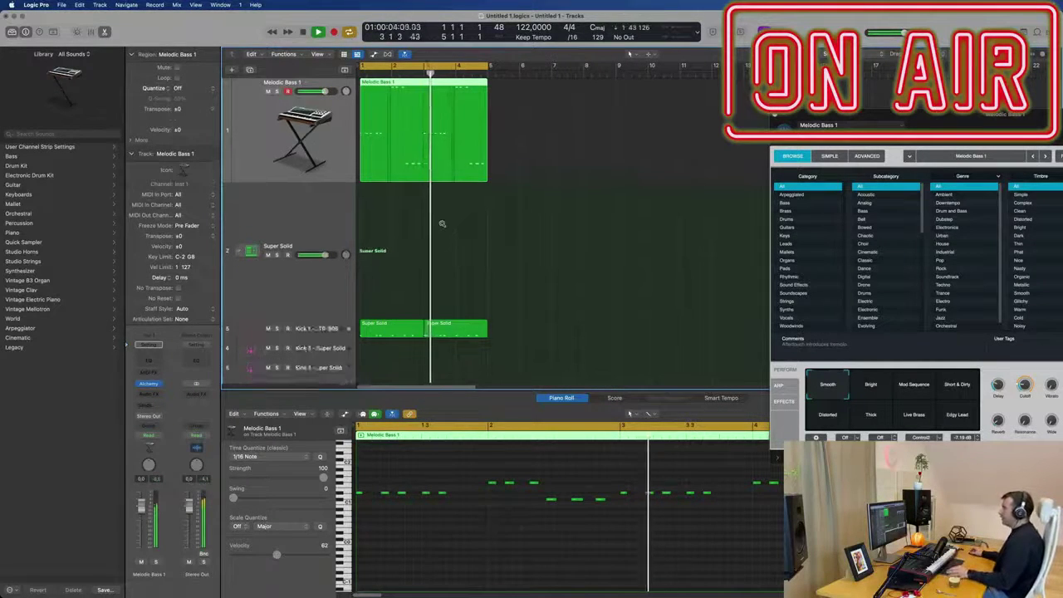
pyautogui.scroll(2, 441, 224)
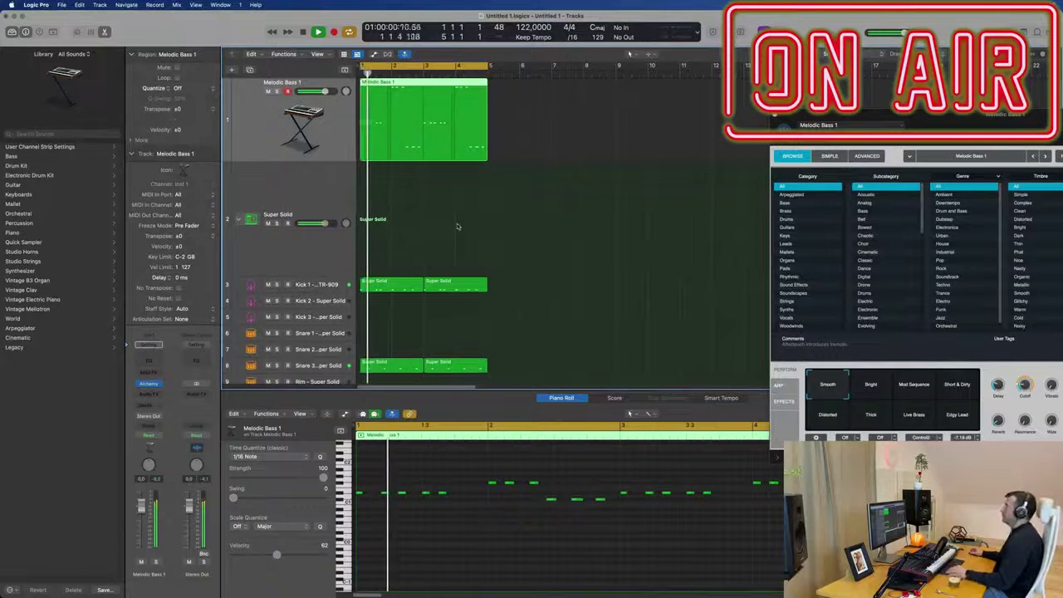
pyautogui.scroll(1, 456, 226)
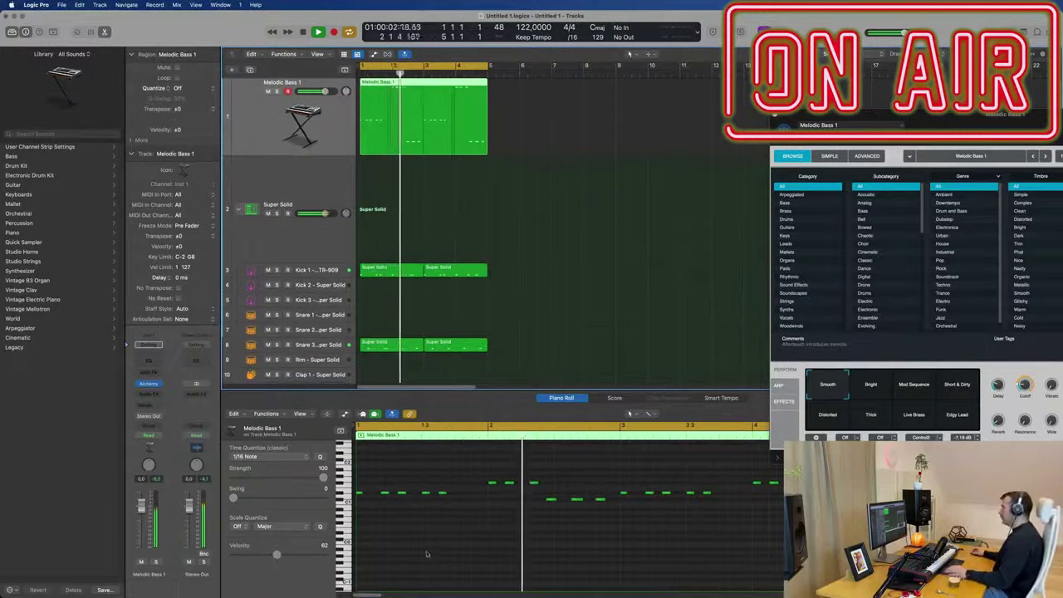
pyautogui.press('Return')
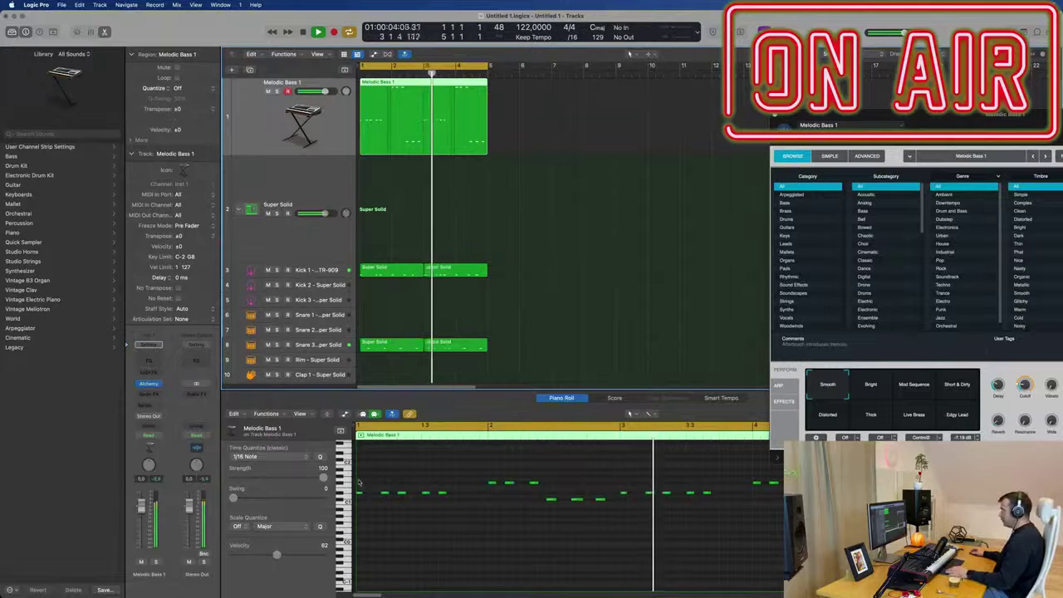
pyautogui.press('super+a')
pyautogui.press('super+Right')
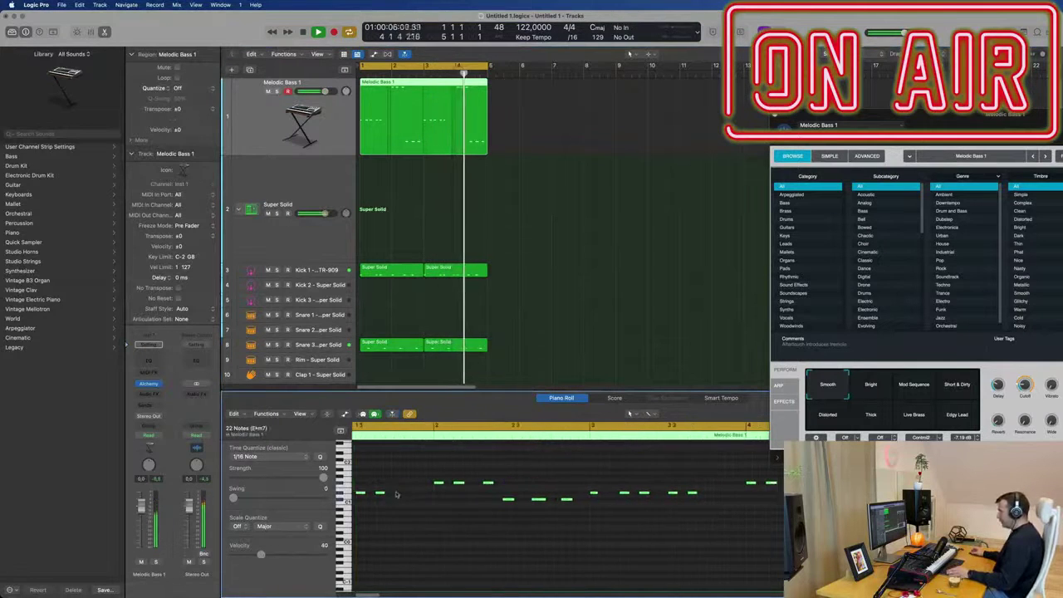
pyautogui.hscroll(-3, 386, 495)
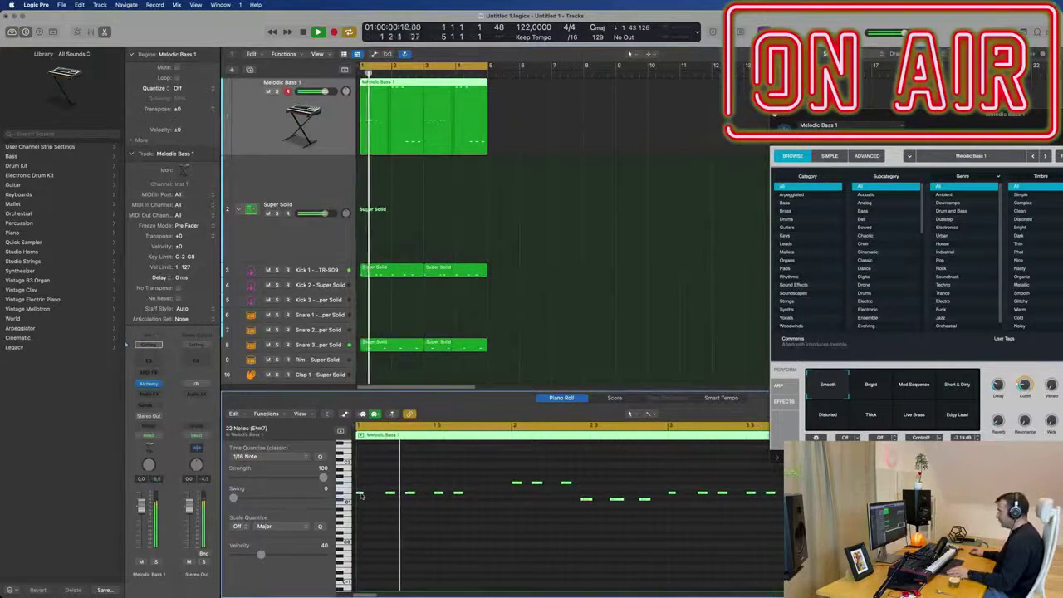
pyautogui.moveTo(361, 494); pyautogui.dragTo(370, 495)
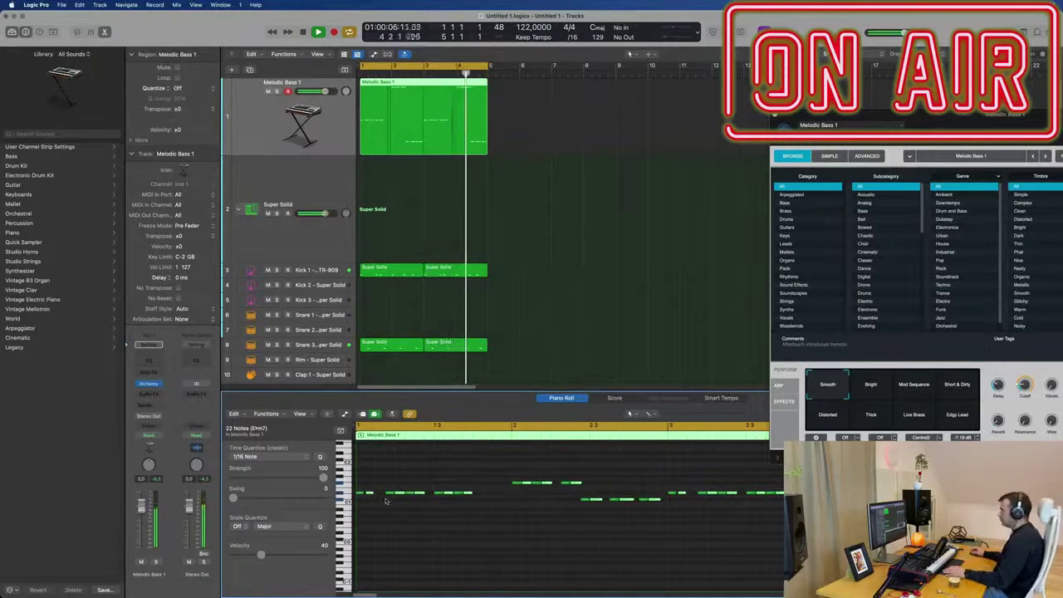
# Step: Fill the gaps at the ends of bars 1 and 3 with four copied bass notes each
pyautogui.moveTo(485, 488)
pyautogui.mouseDown()
pyautogui.moveTo(438, 502)
pyautogui.moveTo(479, 496)
pyautogui.mouseUp()
pyautogui.press('space')
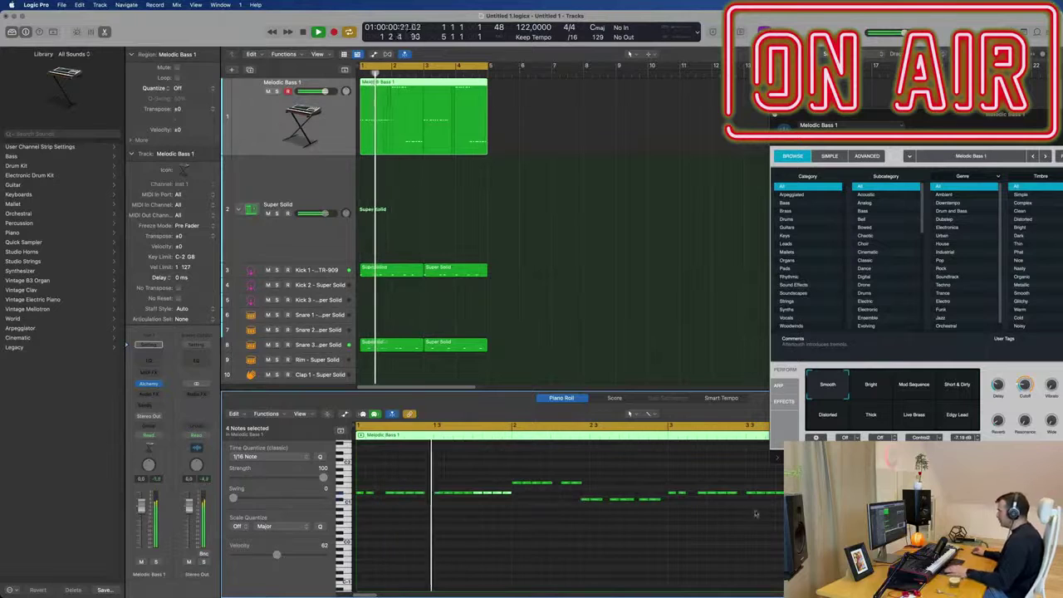
pyautogui.click(776, 497)
pyautogui.moveTo(748, 500); pyautogui.dragTo(789, 495)
pyautogui.press('space')
pyautogui.press('space')
pyautogui.press('super+Left')
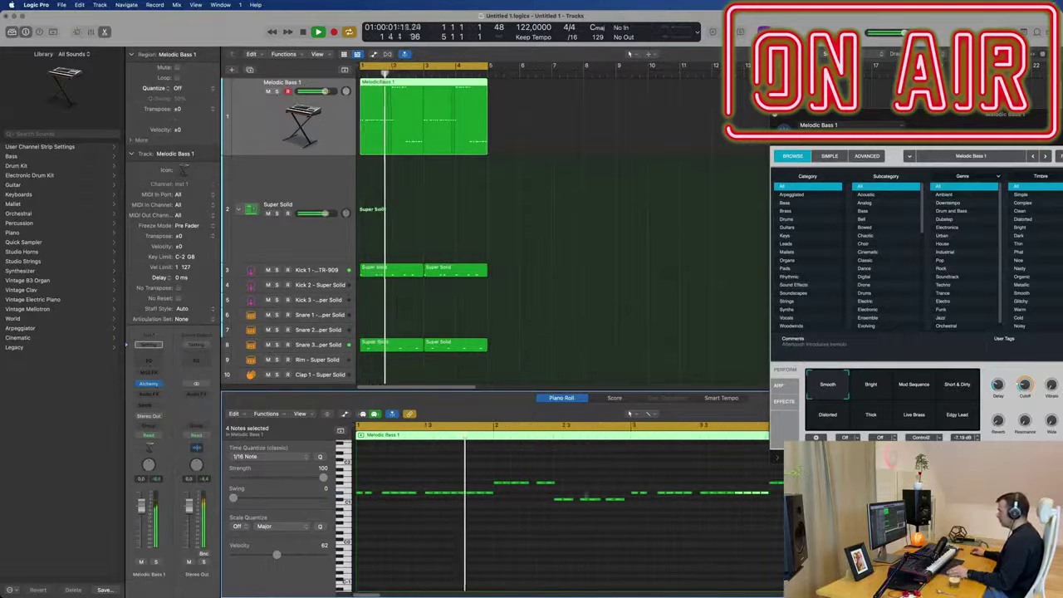
# Step: Shorten the bass notes across all four bars of the Melodic Bass 1 region so small gaps separate them
pyautogui.moveTo(550, 494); pyautogui.dragTo(609, 522)
pyautogui.press('Return')
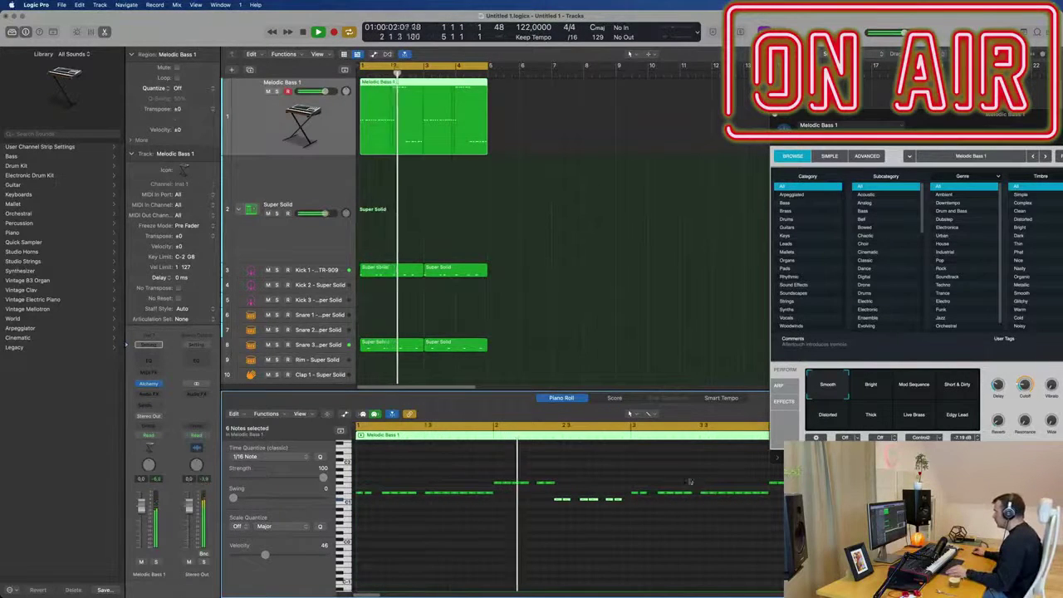
pyautogui.moveTo(660, 485); pyautogui.dragTo(767, 506)
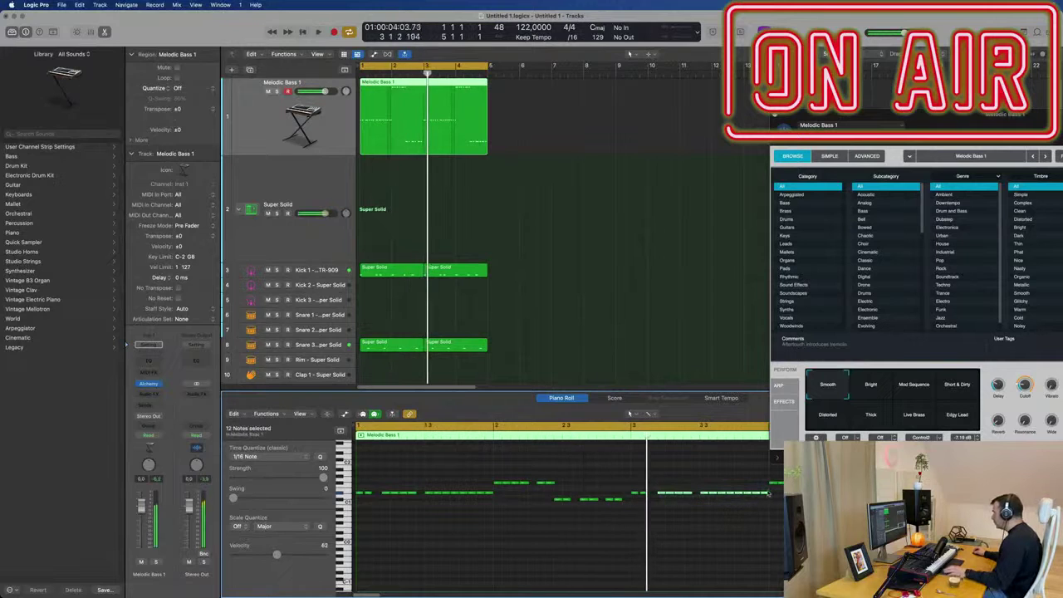
pyautogui.press('Return')
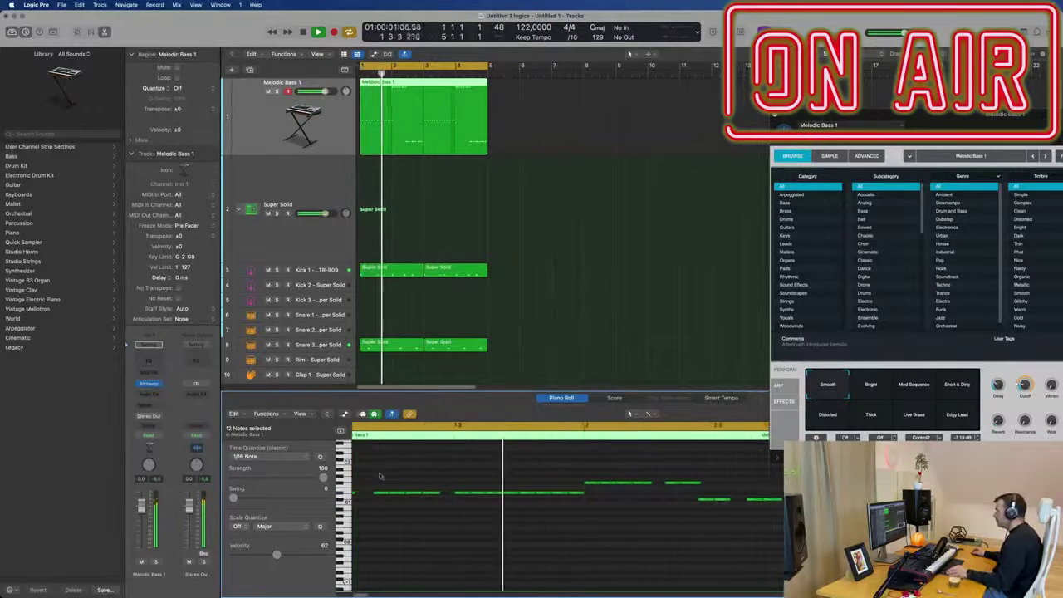
pyautogui.moveTo(378, 472); pyautogui.dragTo(797, 524)
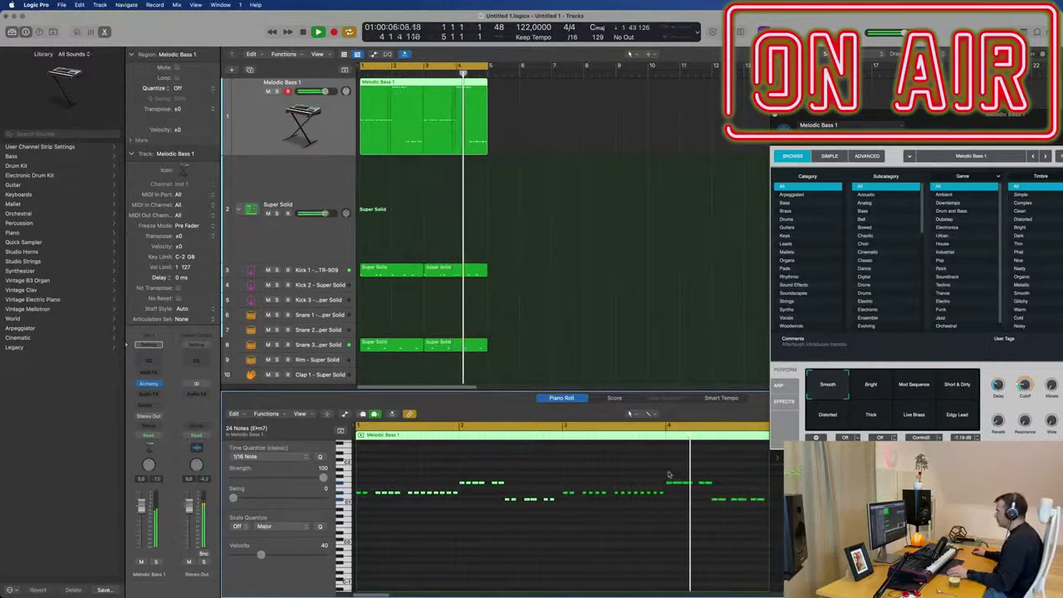
pyautogui.moveTo(669, 474); pyautogui.dragTo(767, 509)
pyautogui.press('space')
pyautogui.press('space')
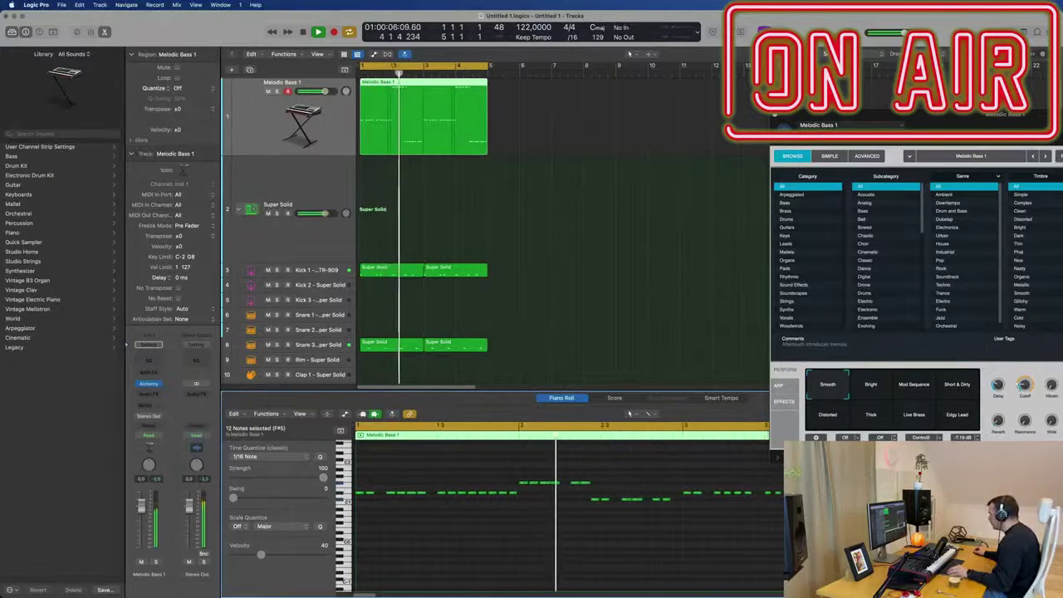
# Step: Play the shortened bass line from the start and bring the Alchemy instrument window fully into view
pyautogui.press('Return')
pyautogui.hscroll(-2, 636, 539)
pyautogui.click(576, 551)
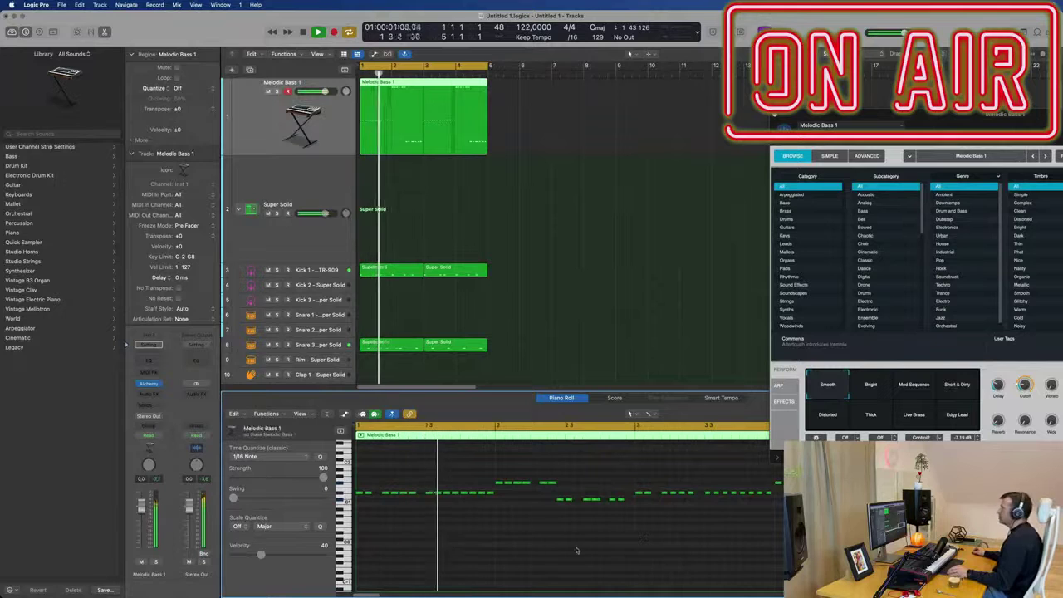
pyautogui.hscroll(2, 605, 265)
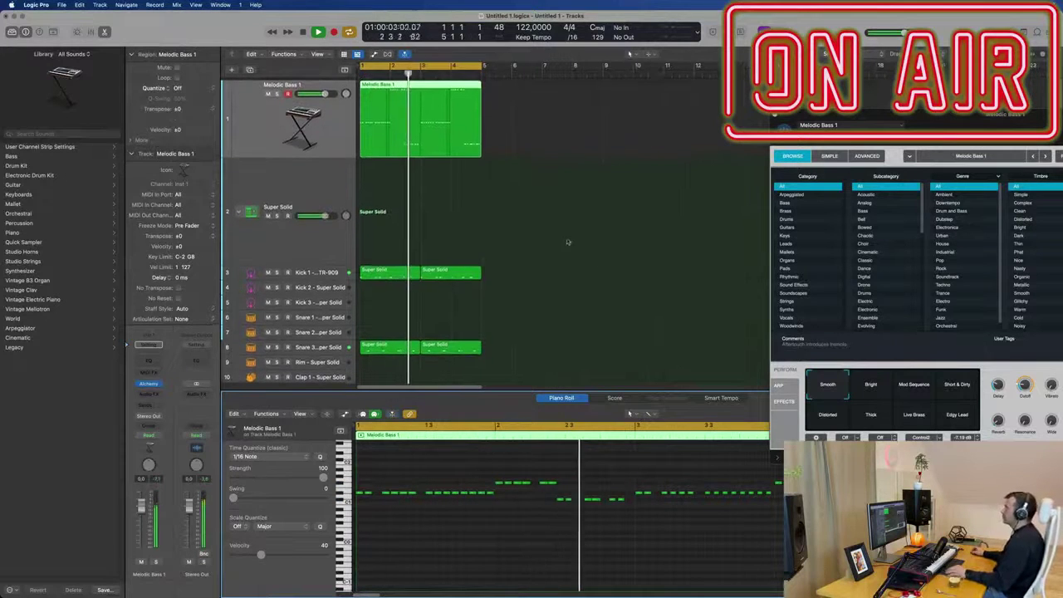
pyautogui.moveTo(989, 119); pyautogui.dragTo(621, 106)
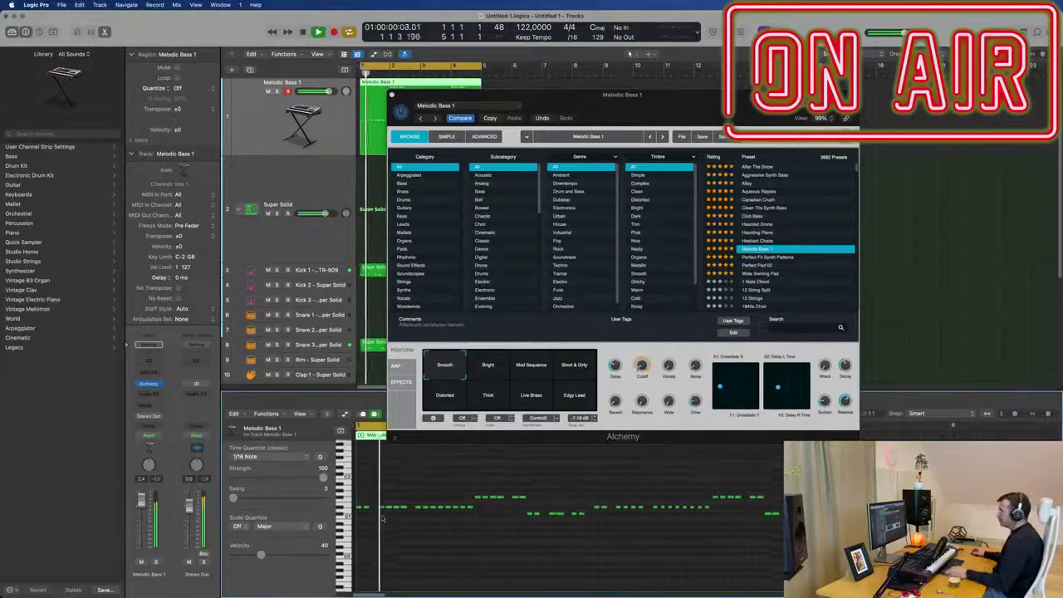
# Step: Try adding extra copied bass notes at other pitches in the gaps of bars 1 and 2
pyautogui.scroll(3, 385, 538)
pyautogui.click(382, 549)
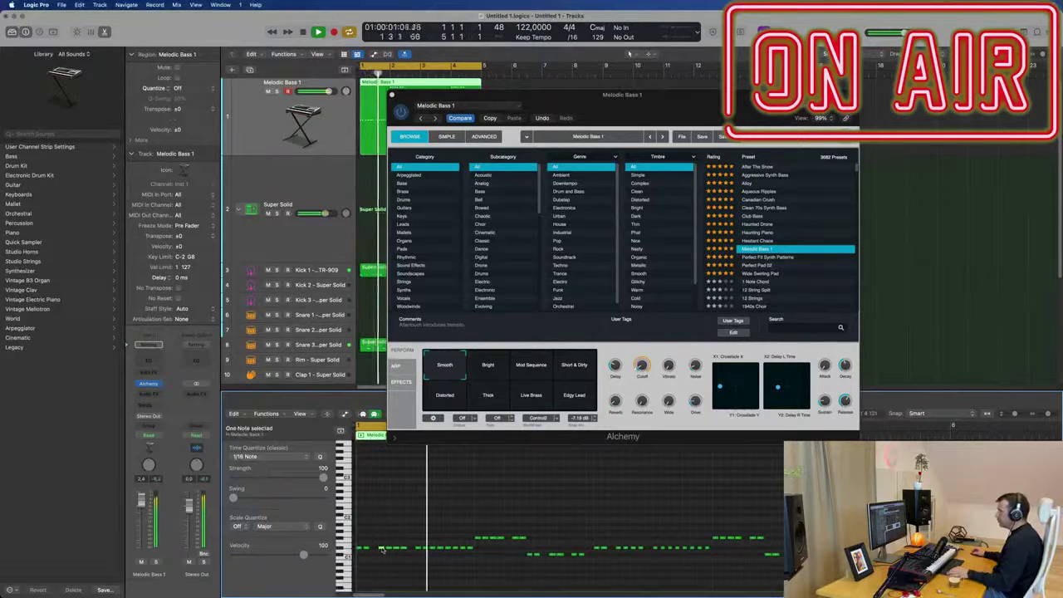
pyautogui.moveTo(382, 549); pyautogui.dragTo(382, 546)
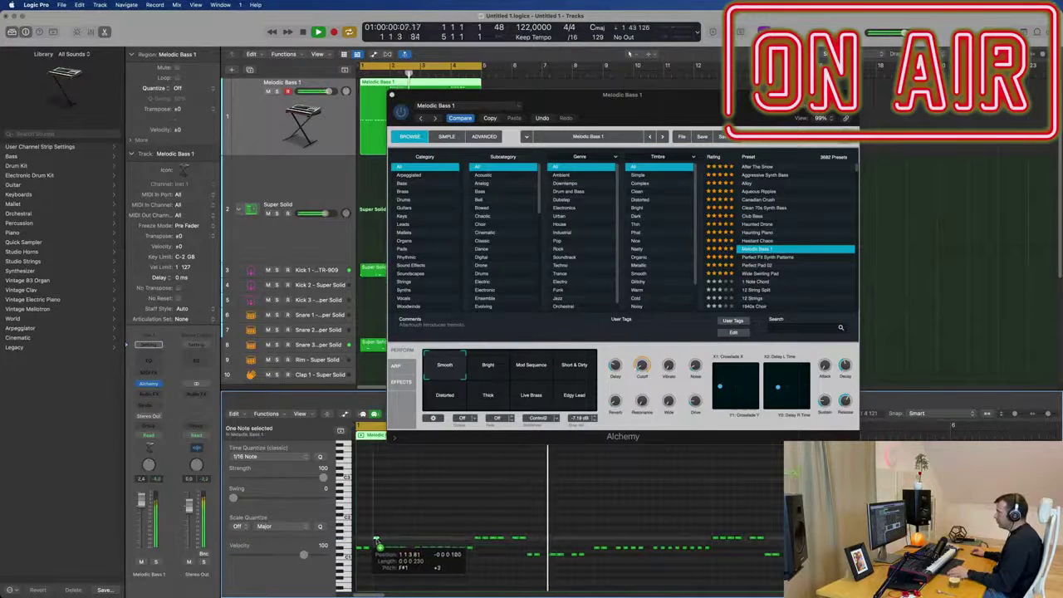
pyautogui.moveTo(376, 539); pyautogui.dragTo(413, 544)
pyautogui.press('Return')
pyautogui.click(508, 547)
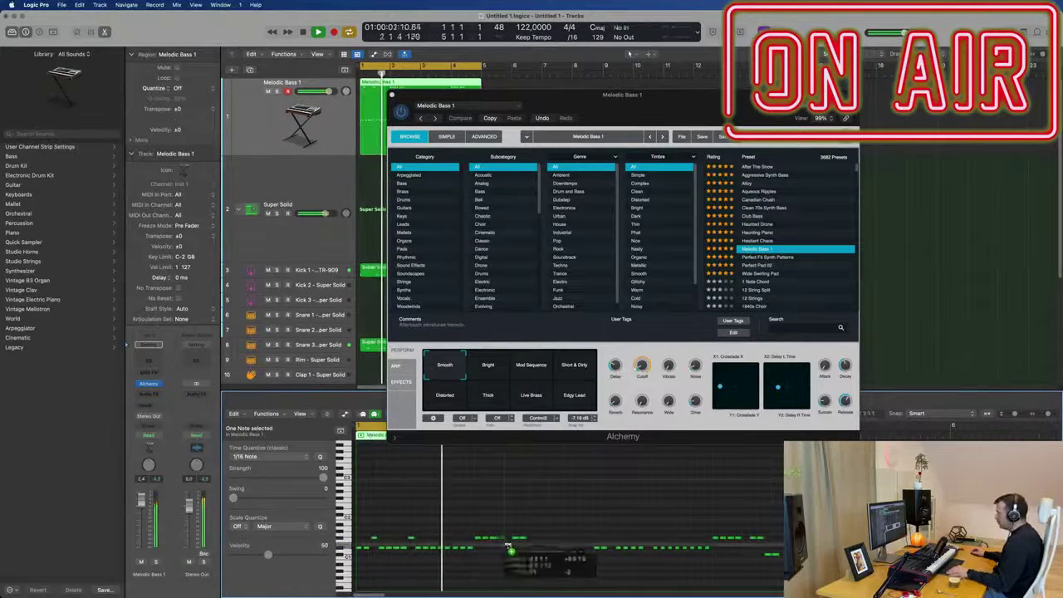
pyautogui.moveTo(507, 547); pyautogui.dragTo(507, 550)
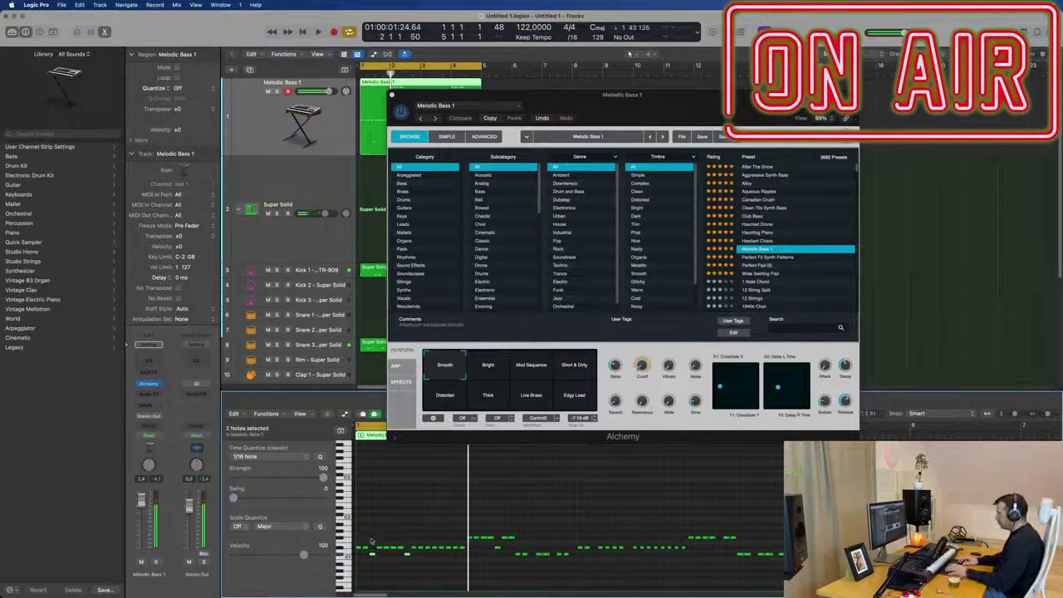
pyautogui.press('space')
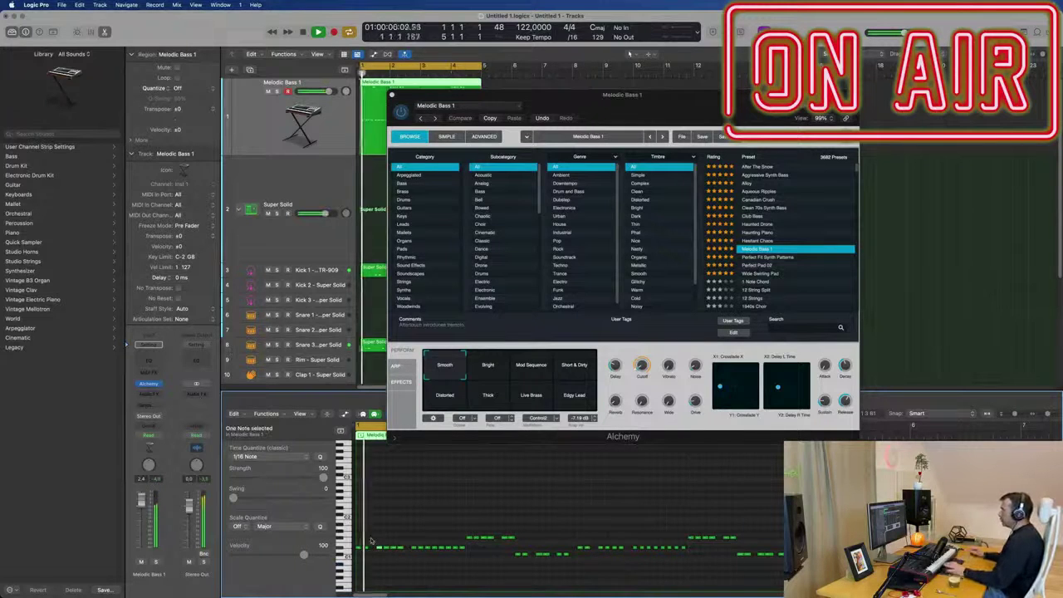
# Step: Adjust the Cutoff of the Melodic Bass sound in Alchemy to about 21 % and close the instrument window
pyautogui.moveTo(489, 88); pyautogui.dragTo(629, 55)
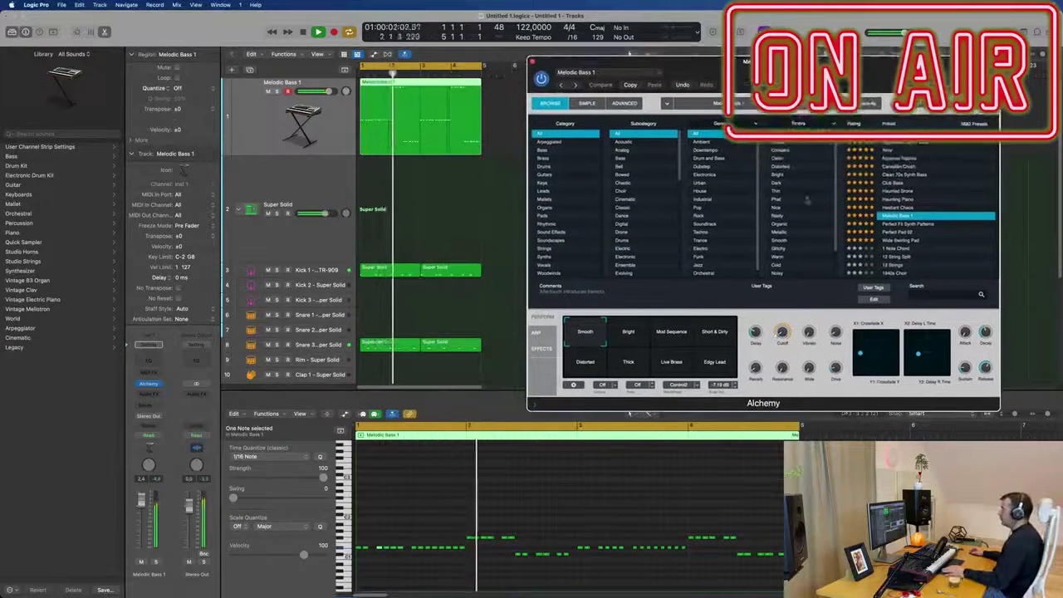
pyautogui.moveTo(782, 333); pyautogui.dragTo(783, 347)
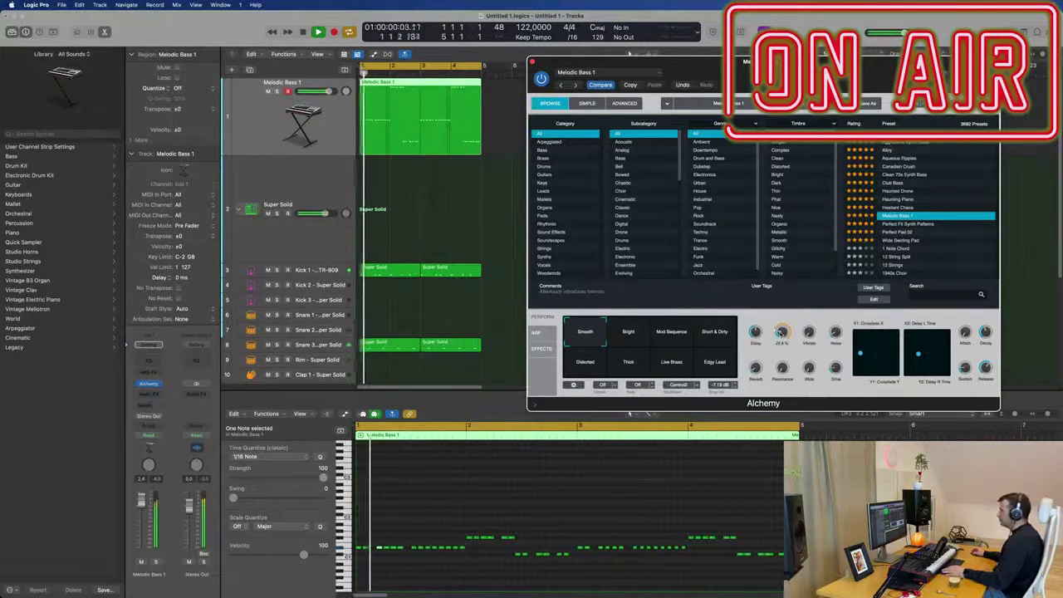
pyautogui.moveTo(737, 62); pyautogui.dragTo(636, 129)
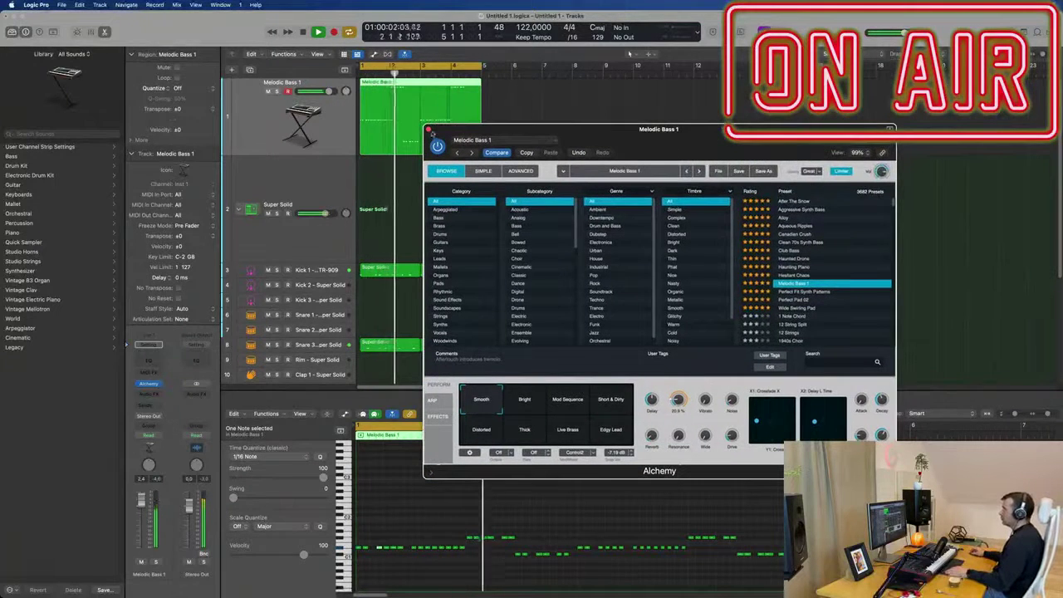
pyautogui.click(431, 129)
# Step: Copy the first snare region to the upper closed hi-hat track and arrange its copied notes on every off-beat eighth
pyautogui.scroll(-2, 420, 168)
pyautogui.scroll(-2, 421, 169)
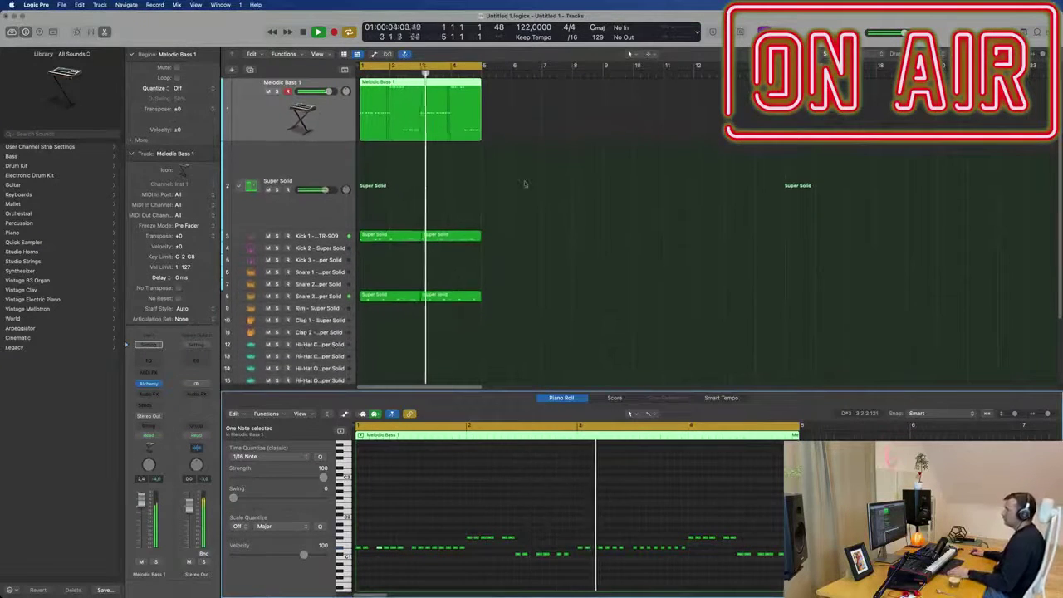
pyautogui.scroll(-4, 524, 185)
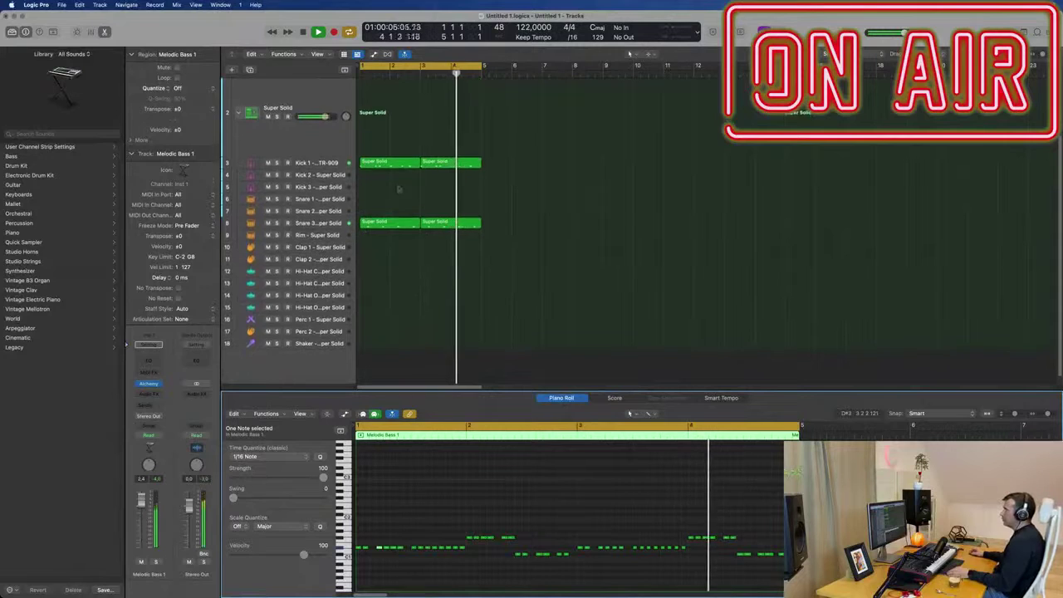
pyautogui.moveTo(387, 227); pyautogui.dragTo(387, 273)
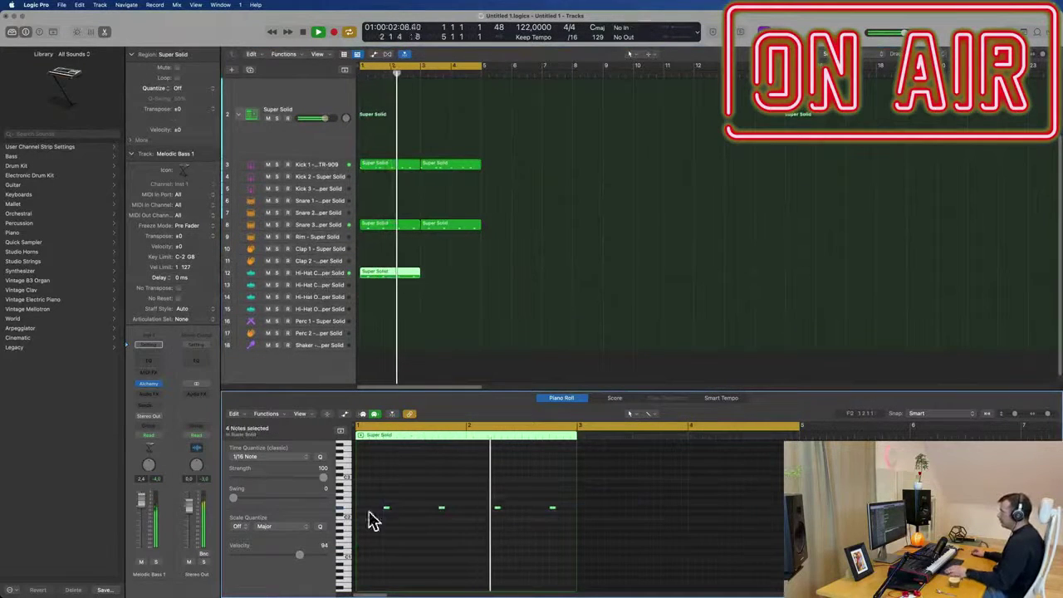
pyautogui.moveTo(386, 509)
pyautogui.mouseDown()
pyautogui.moveTo(372, 510)
pyautogui.moveTo(403, 513)
pyautogui.mouseUp()
pyautogui.press('space')
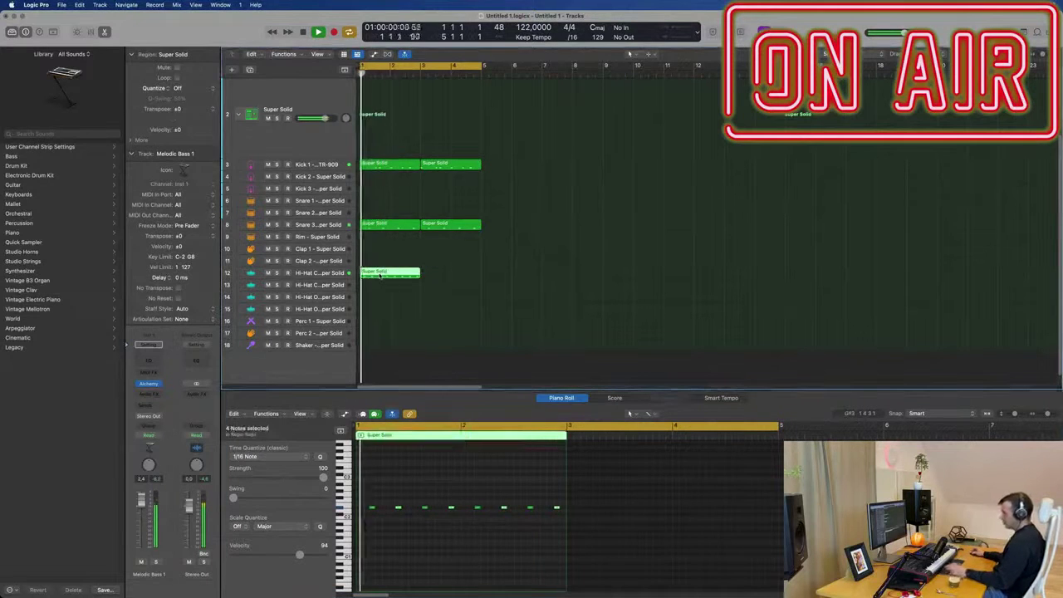
# Step: Repeat the two-bar closed hi-hat region at bar 3 and select its track
pyautogui.press('super+r')
pyautogui.click(334, 273)
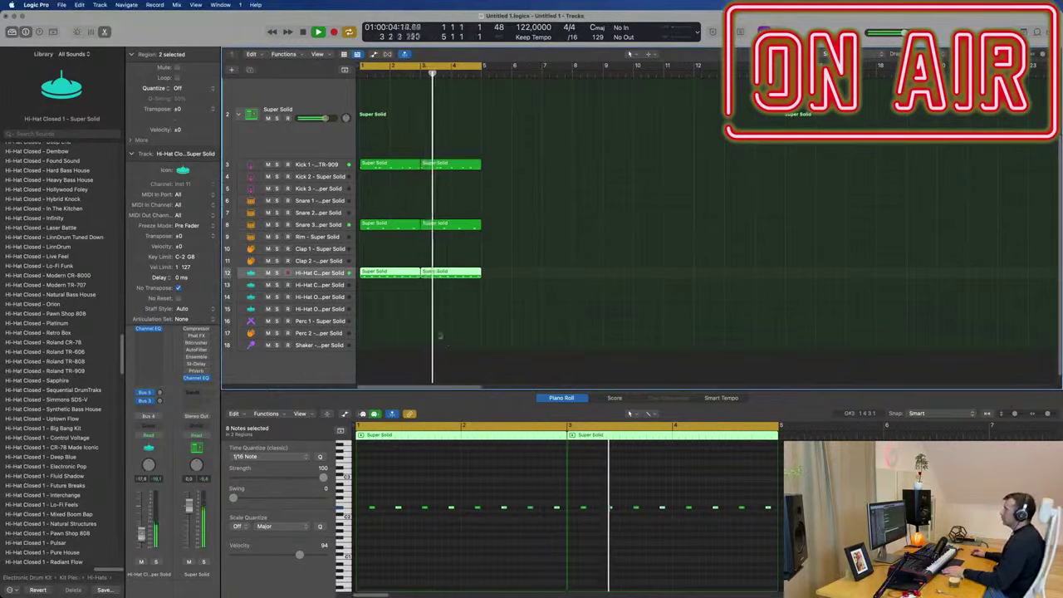
pyautogui.scroll(2, 380, 328)
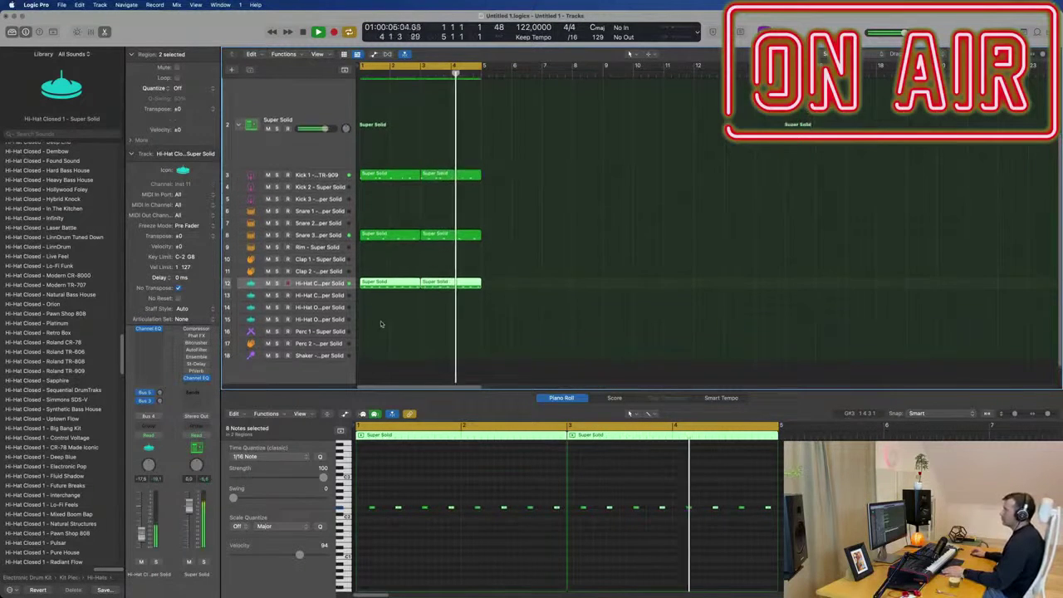
pyautogui.click(388, 260)
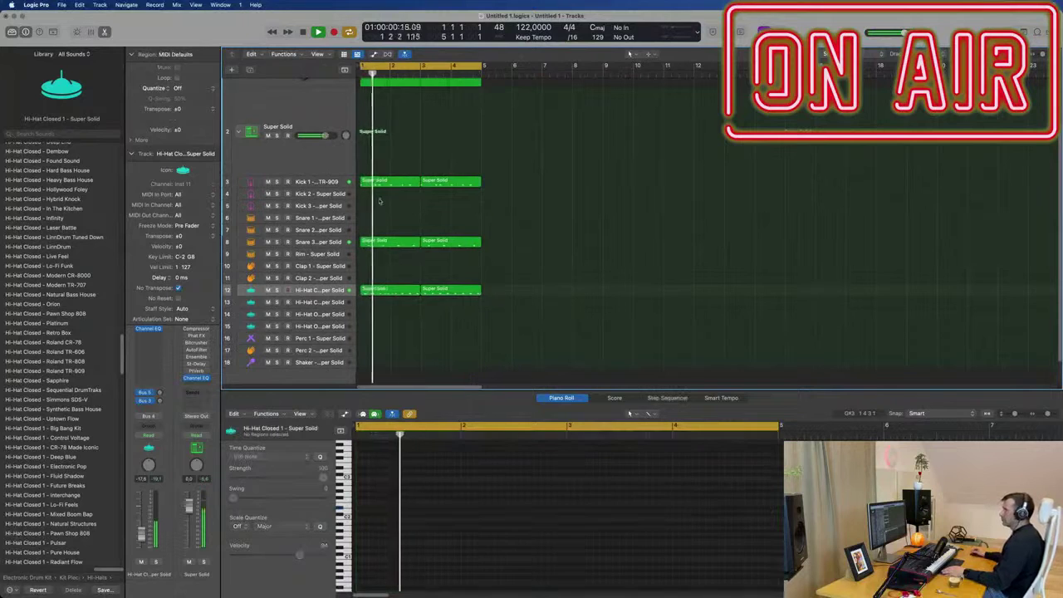
# Step: Try moving the first Snare 3 region to the Rim track and editing its four notes
pyautogui.click(382, 242)
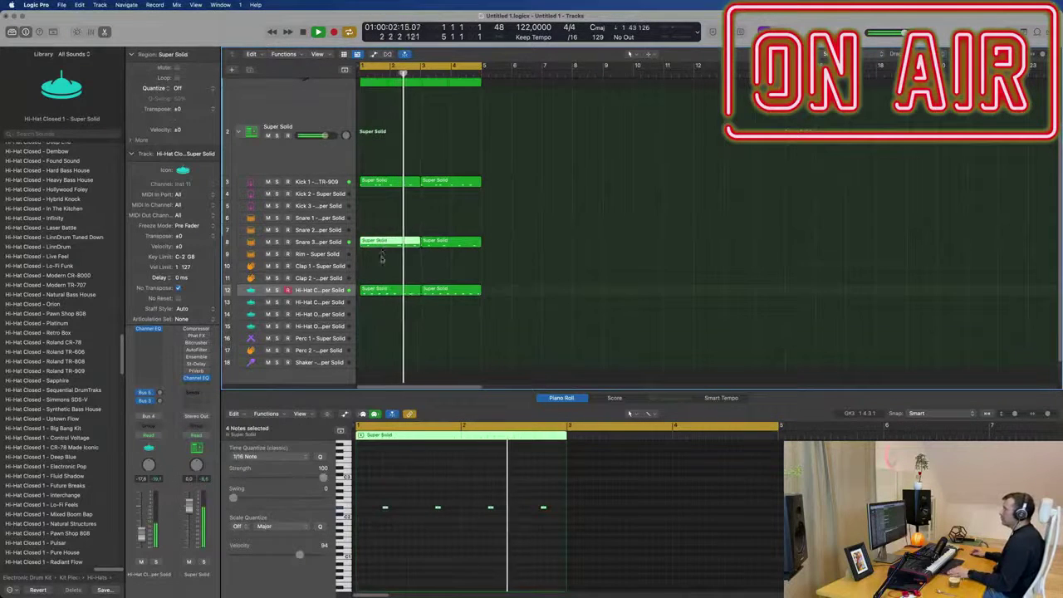
pyautogui.moveTo(382, 259); pyautogui.dragTo(382, 253)
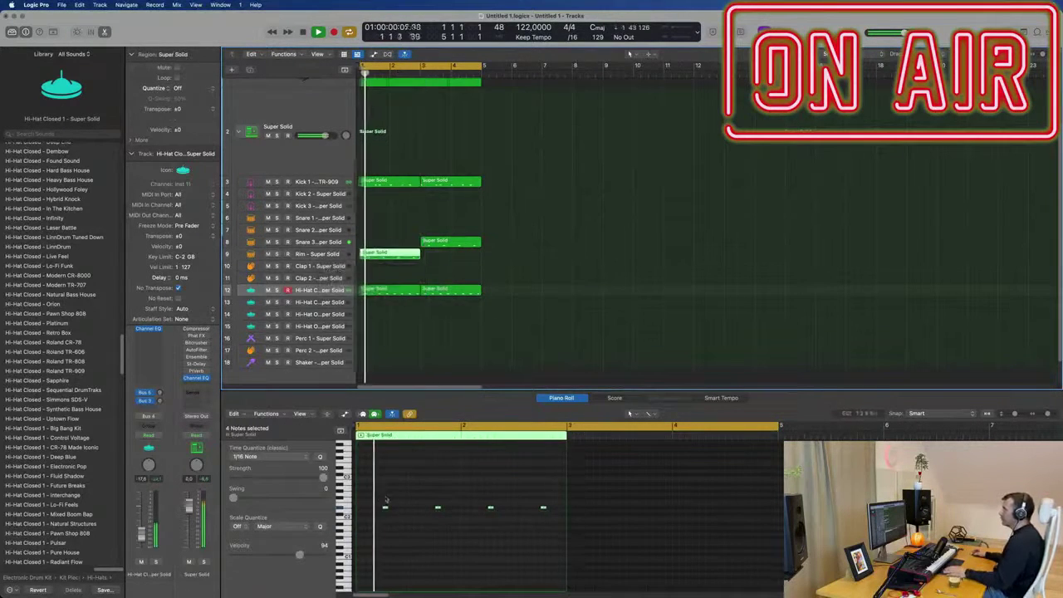
pyautogui.moveTo(379, 497); pyautogui.dragTo(577, 524)
pyautogui.press('space')
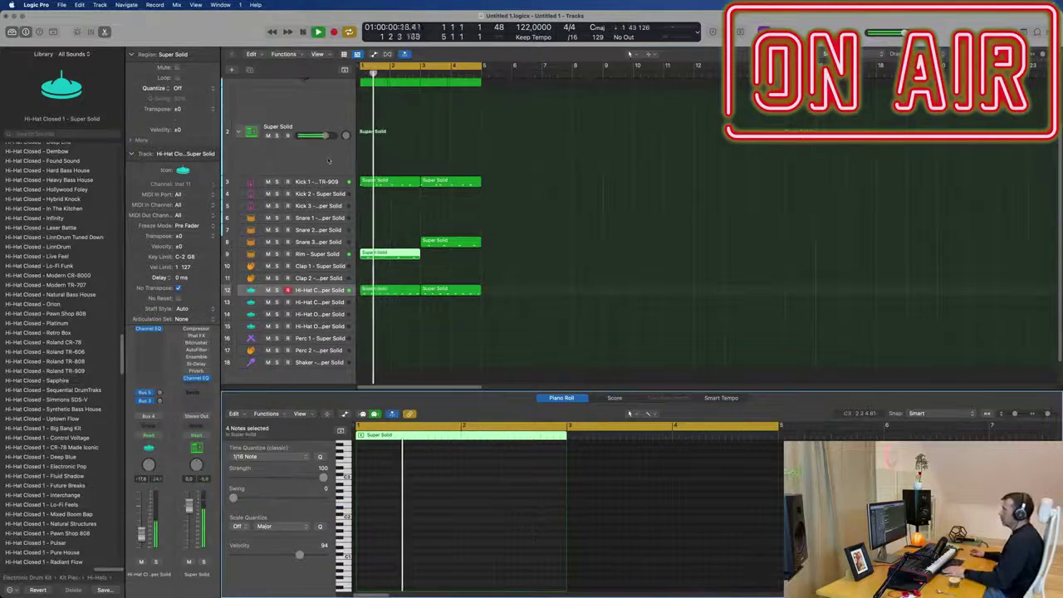
# Step: Copy the Snare 3 region to bar 1 of the Rim track and duplicate its four notes one sixteenth later
pyautogui.keyDown('alt'); pyautogui.moveTo(451, 242); pyautogui.dragTo(392, 254); pyautogui.keyUp('alt')
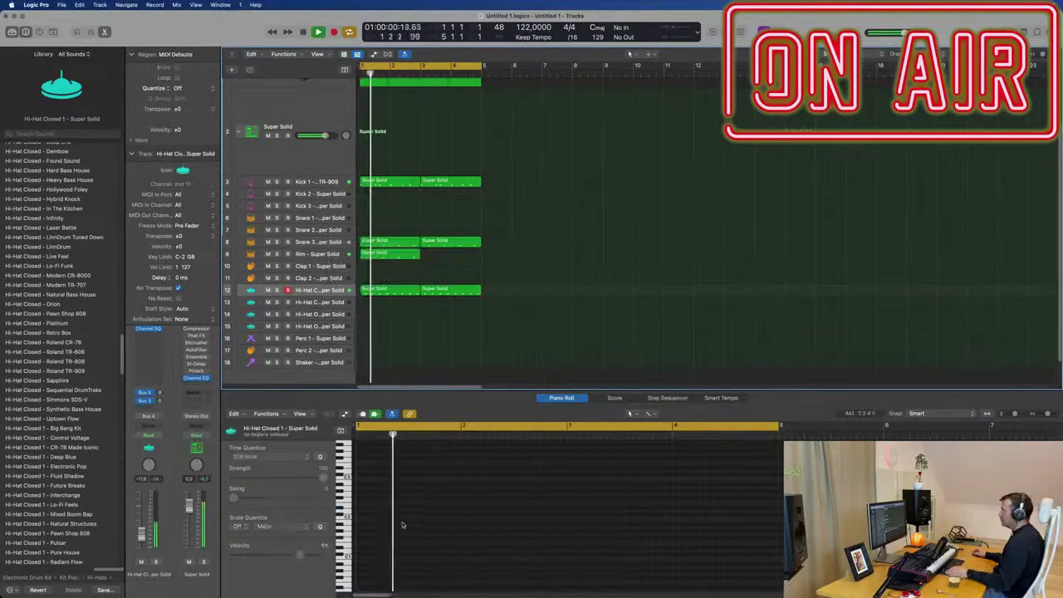
pyautogui.click(397, 256)
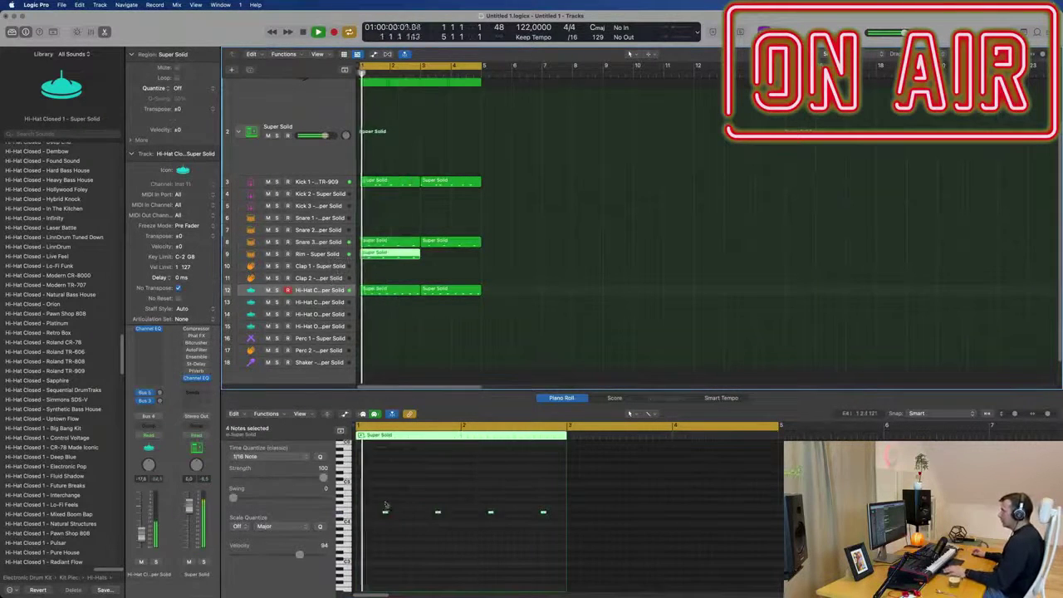
pyautogui.moveTo(380, 498); pyautogui.dragTo(604, 540)
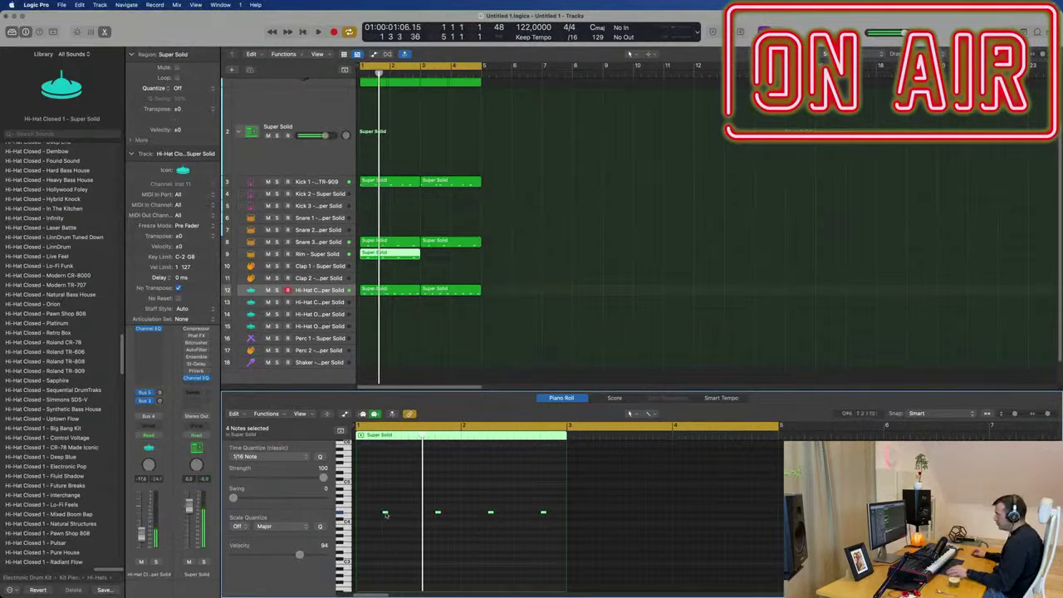
pyautogui.moveTo(385, 513); pyautogui.dragTo(392, 515)
pyautogui.press('space')
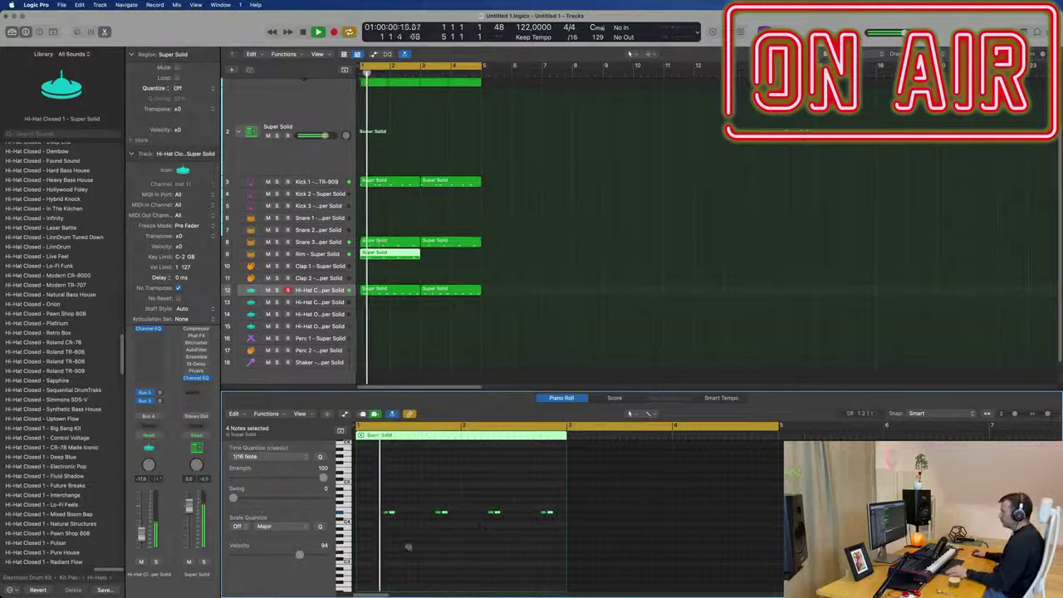
# Step: Raise the Rim track's volume slightly and repeat its two-bar region at bar 3
pyautogui.click(402, 256)
pyautogui.press('space')
pyautogui.press('space')
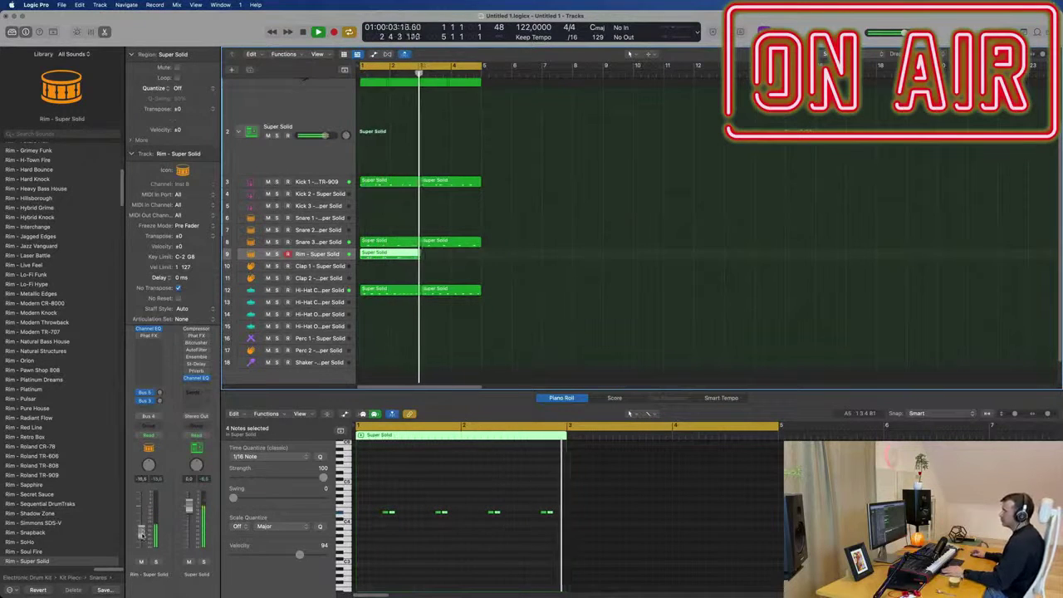
pyautogui.moveTo(146, 532); pyautogui.dragTo(145, 530)
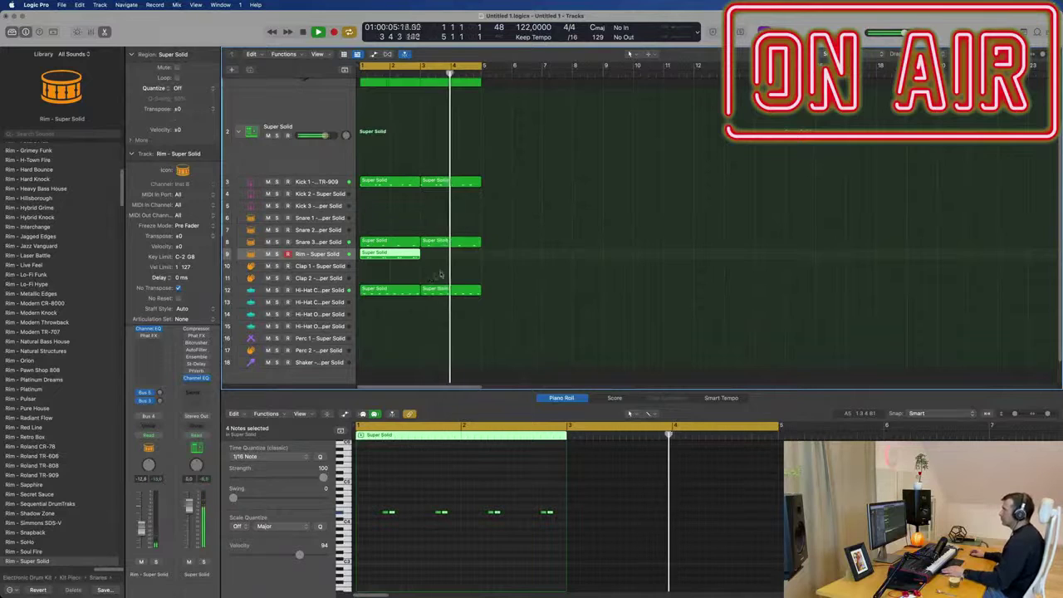
pyautogui.moveTo(440, 269); pyautogui.dragTo(410, 262)
pyautogui.press('super+r')
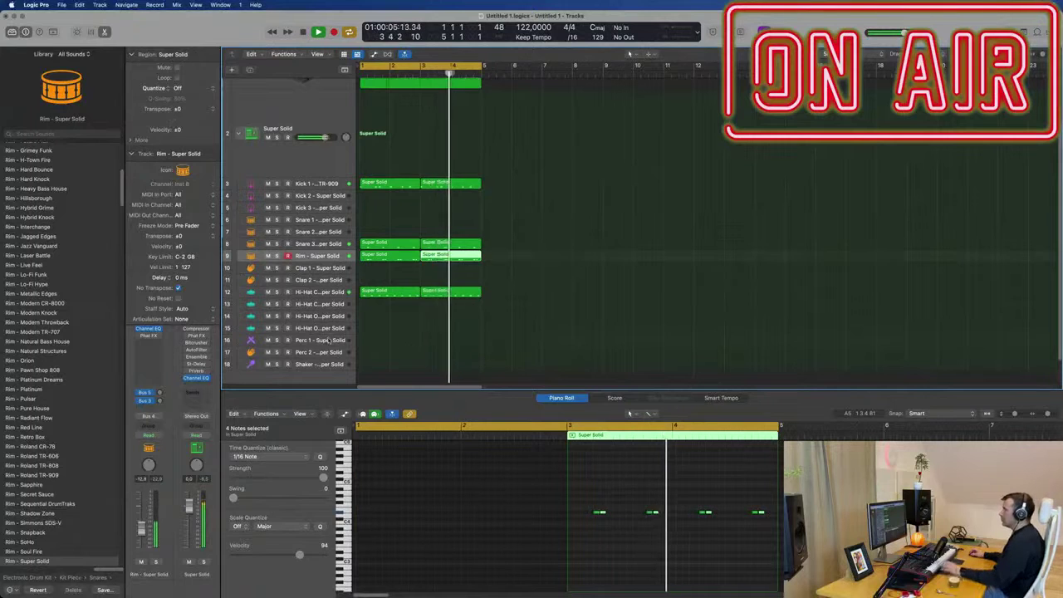
# Step: Audition the Perc 1, Perc 2 and Shaker tracks, and copy the first closed hi-hat region to bar 1 of the Shaker track
pyautogui.click(332, 340)
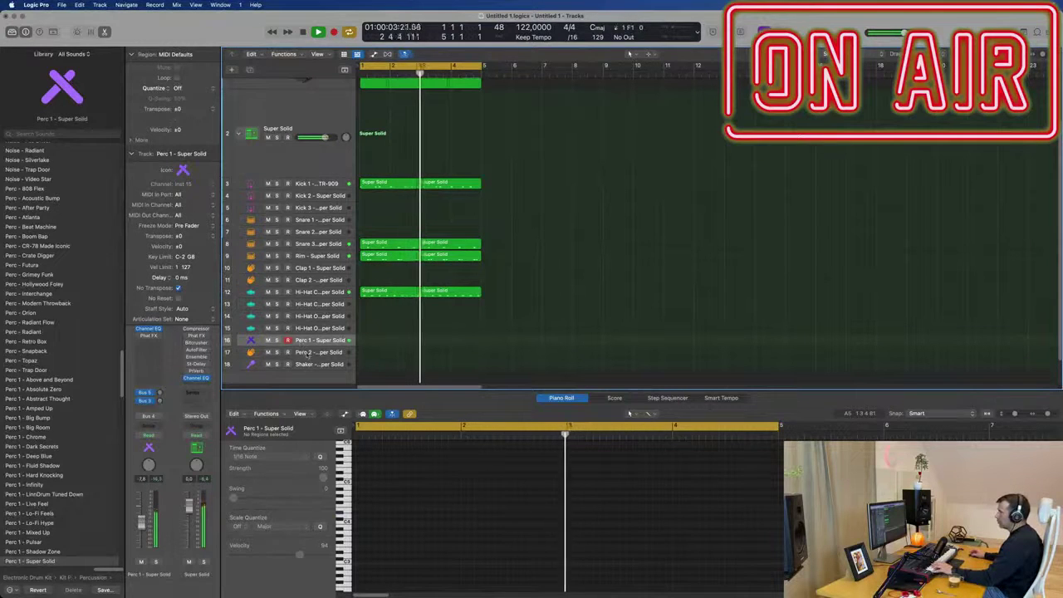
pyautogui.click(308, 354)
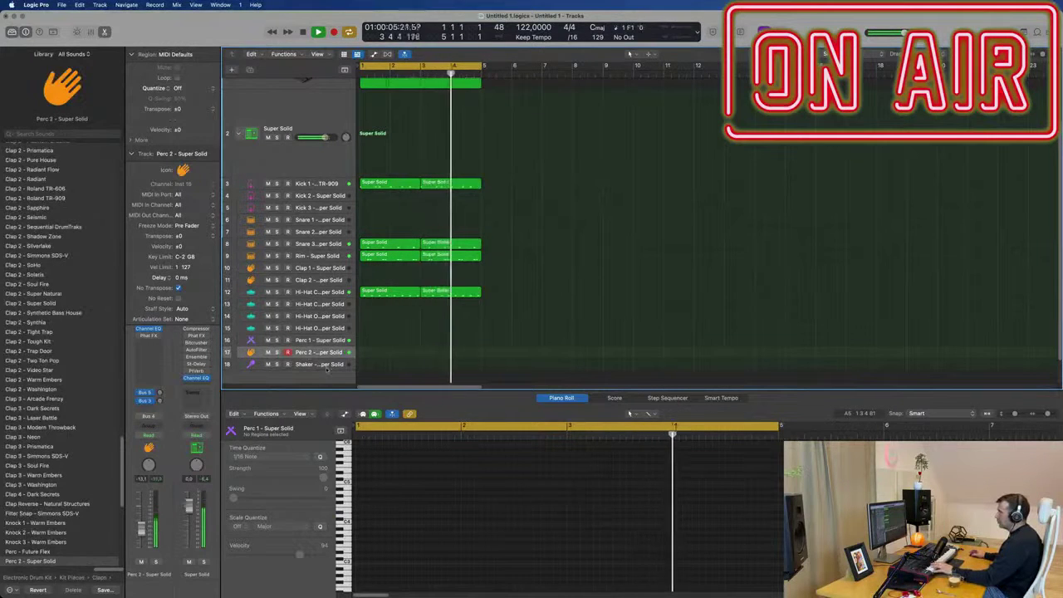
pyautogui.click(323, 365)
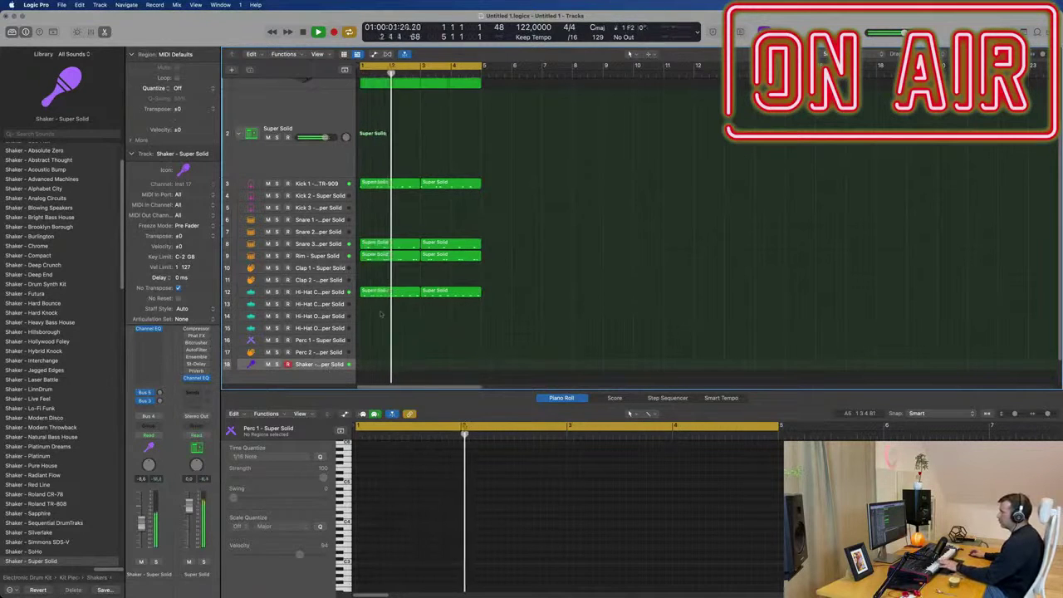
pyautogui.click(387, 294)
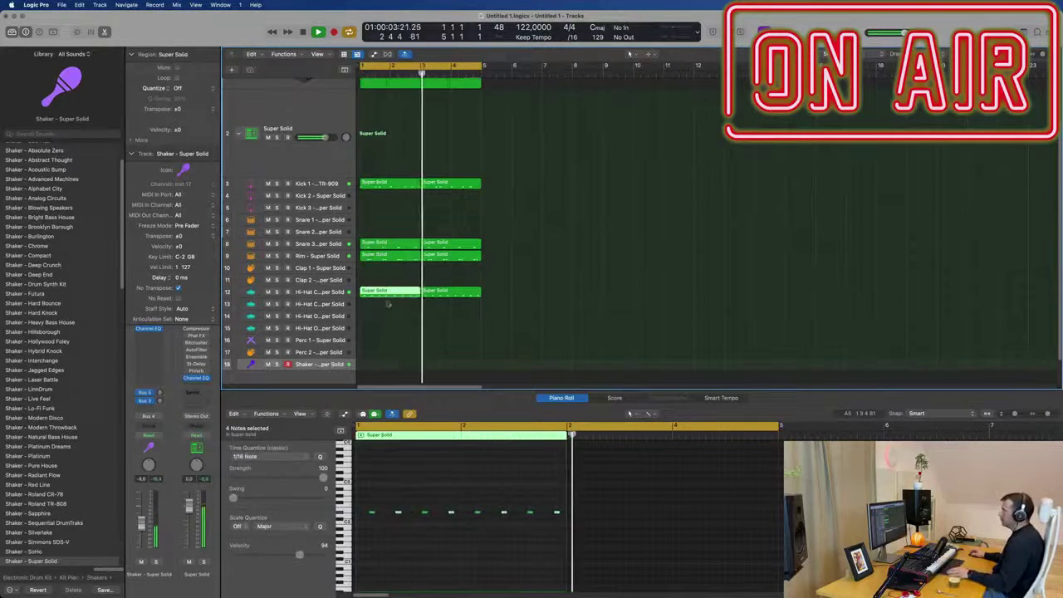
pyautogui.moveTo(388, 304); pyautogui.dragTo(387, 365)
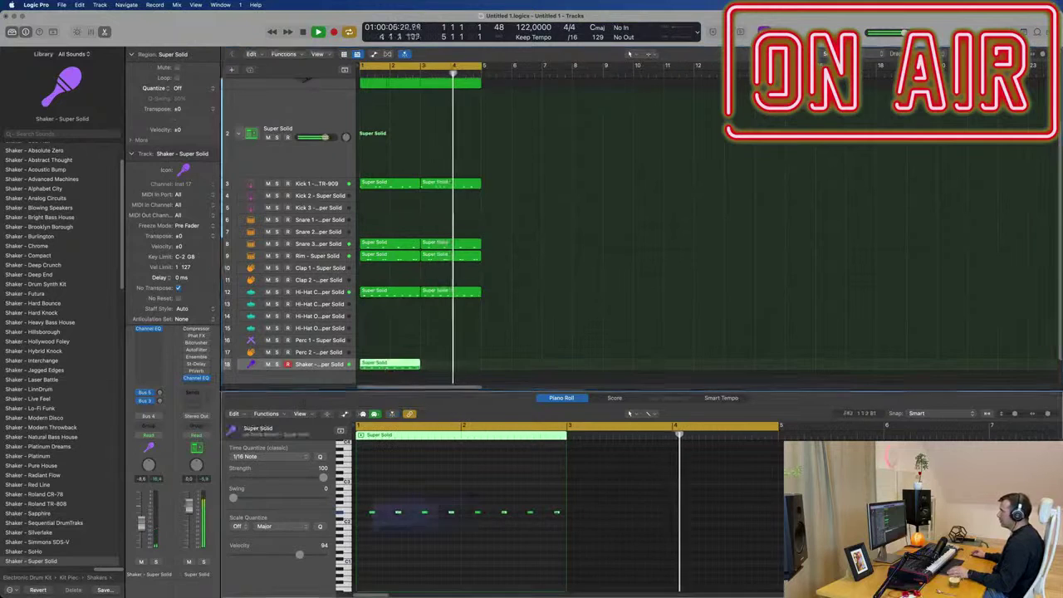
# Step: Duplicate and shift the Shaker region's notes so they fill every sixteenth except the off-beat eighths across its two bars
pyautogui.moveTo(438, 532); pyautogui.dragTo(602, 551)
pyautogui.moveTo(371, 513)
pyautogui.mouseDown()
pyautogui.moveTo(362, 515)
pyautogui.moveTo(381, 515)
pyautogui.mouseUp()
pyautogui.press('Return')
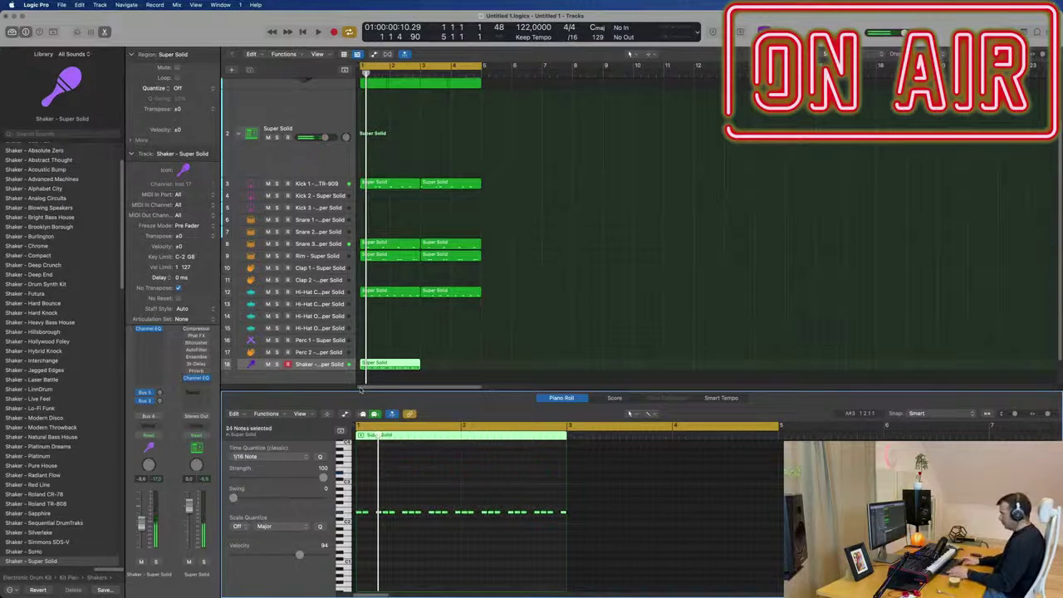
pyautogui.press('space')
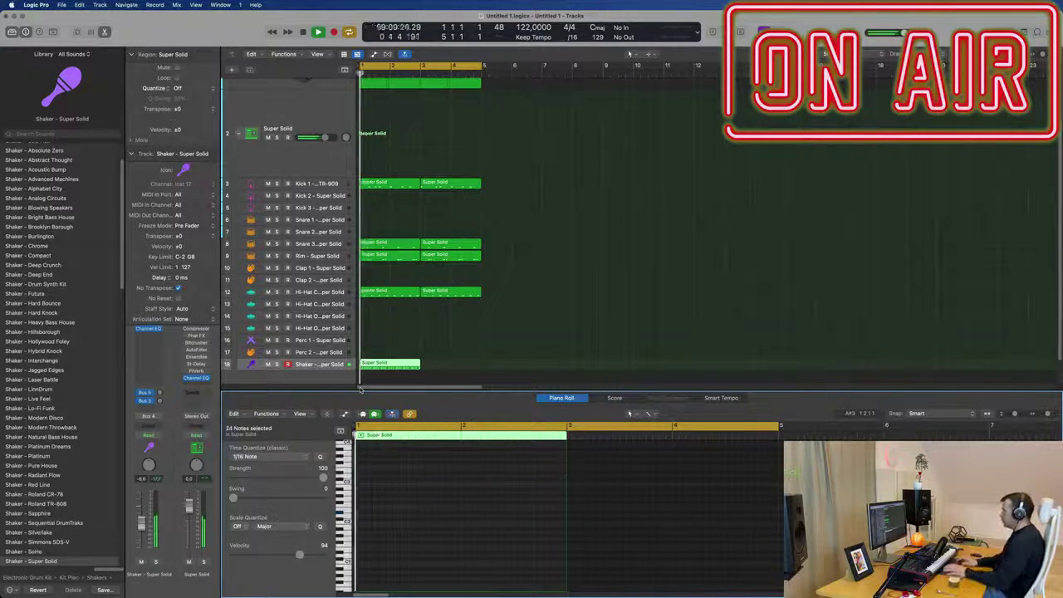
# Step: Repeat the two-bar Shaker region at bar 3 and select both of the track's regions
pyautogui.click(435, 361)
pyautogui.press('Return')
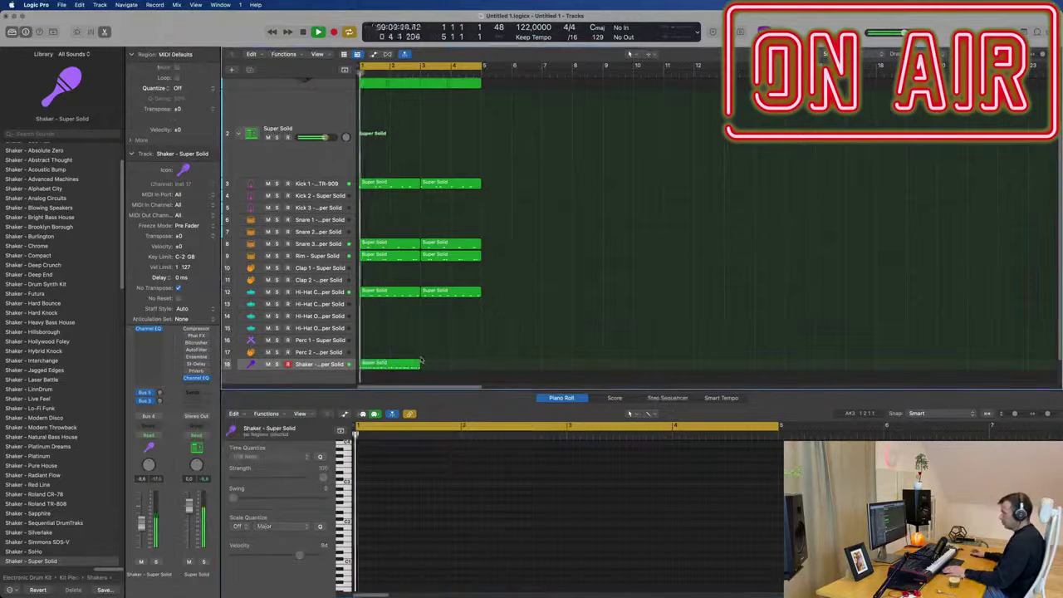
pyautogui.click(412, 366)
pyautogui.press('Return')
pyautogui.press('super+r')
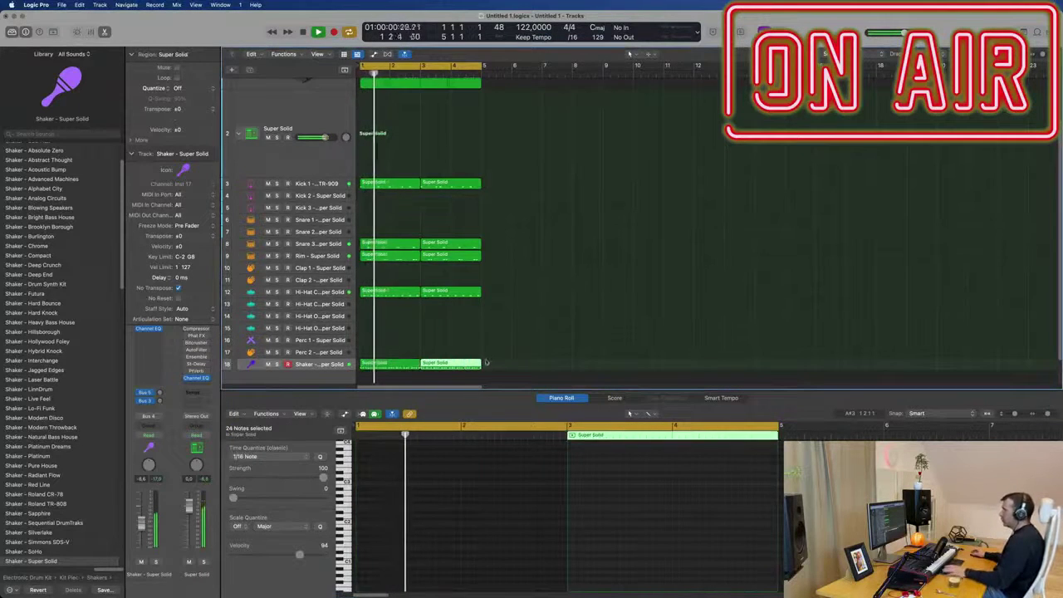
pyautogui.press('Return')
pyautogui.click(319, 366)
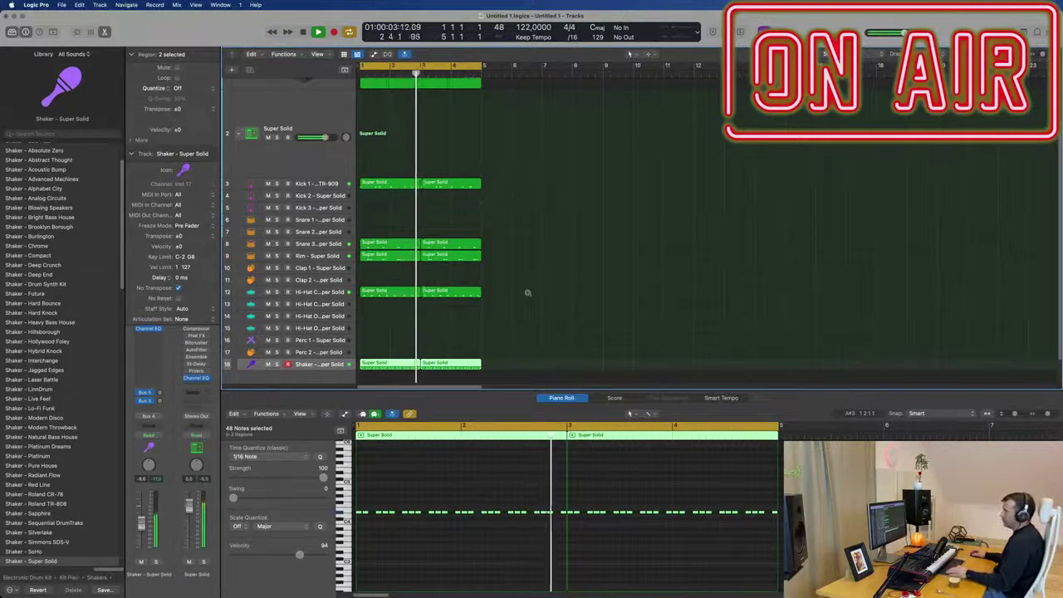
# Step: Repeat all bass and drum regions of the four-bar groove three times, extending the arrangement to bar 17
pyautogui.press('super+Up')
pyautogui.scroll(2, 552, 307)
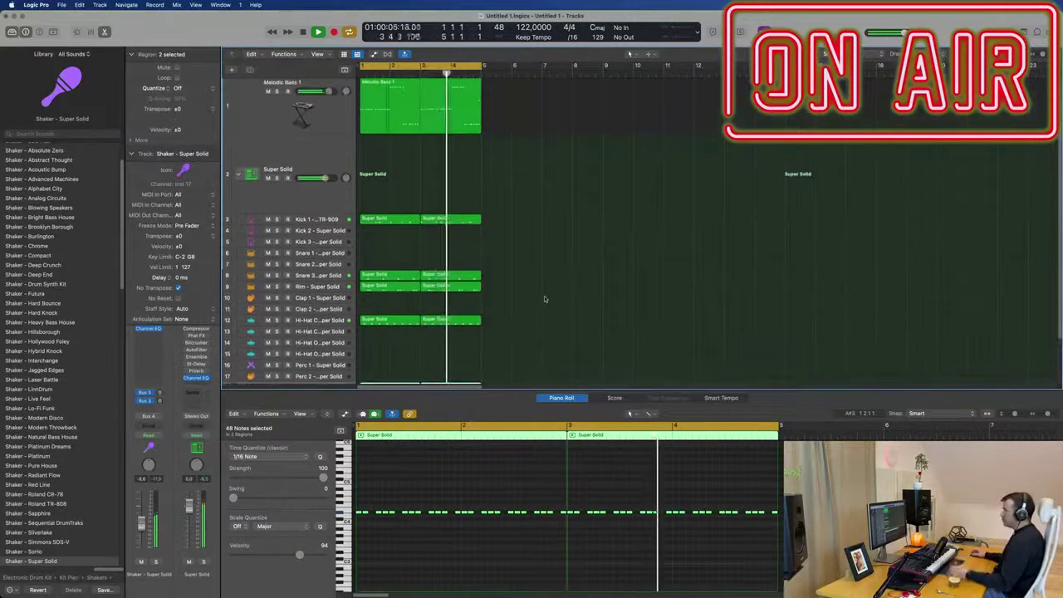
pyautogui.scroll(1, 548, 302)
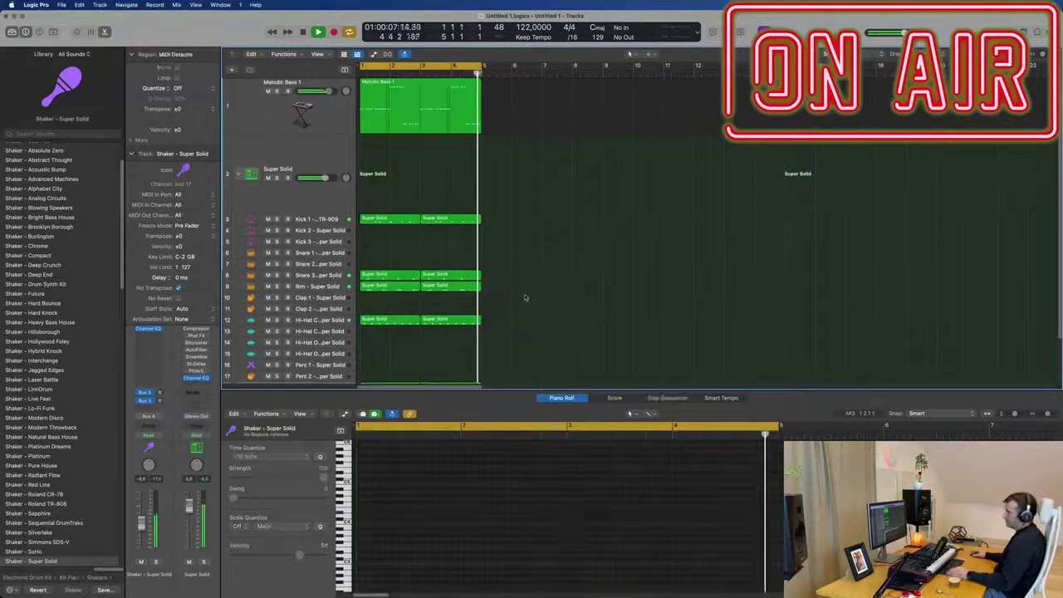
pyautogui.press('super+r')
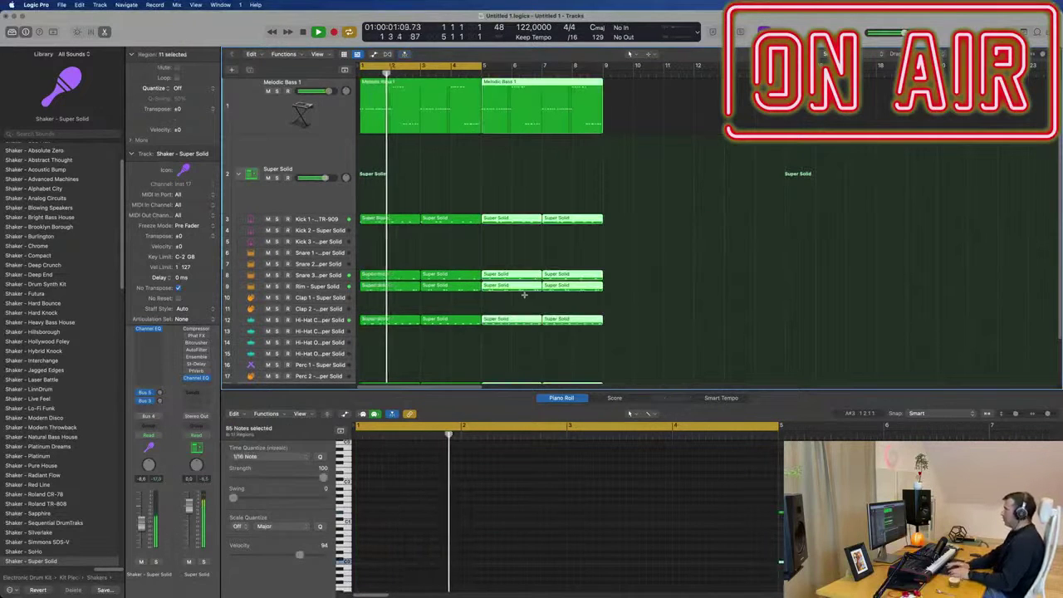
pyautogui.press('super+r')
pyautogui.press('super+r')
pyautogui.scroll(-4, 600, 209)
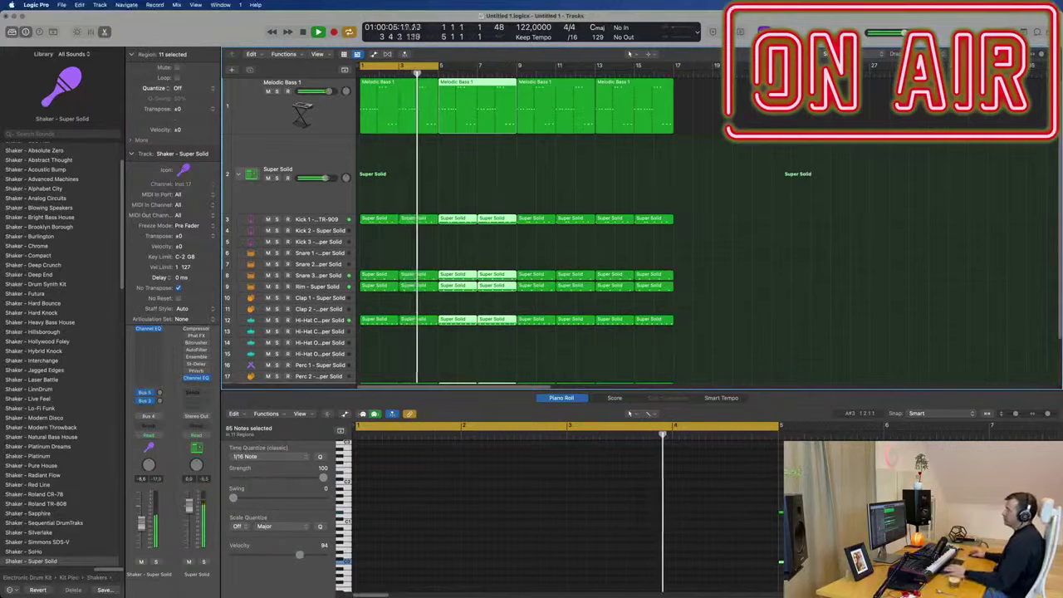
# Step: Insert a Compressor as an audio effect on the Melodic Bass 1 track
pyautogui.click(314, 112)
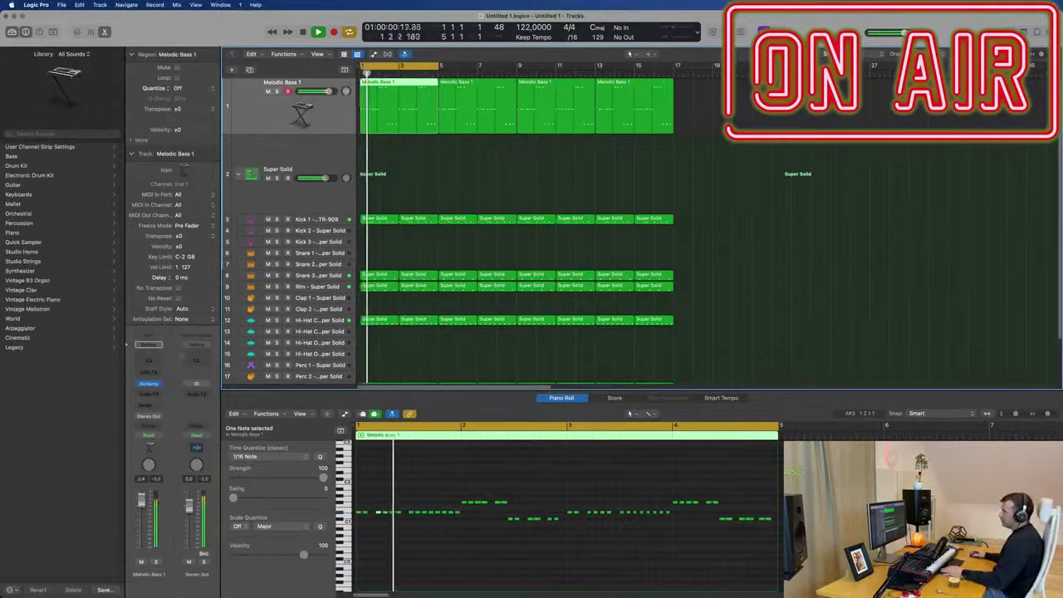
pyautogui.click(149, 394)
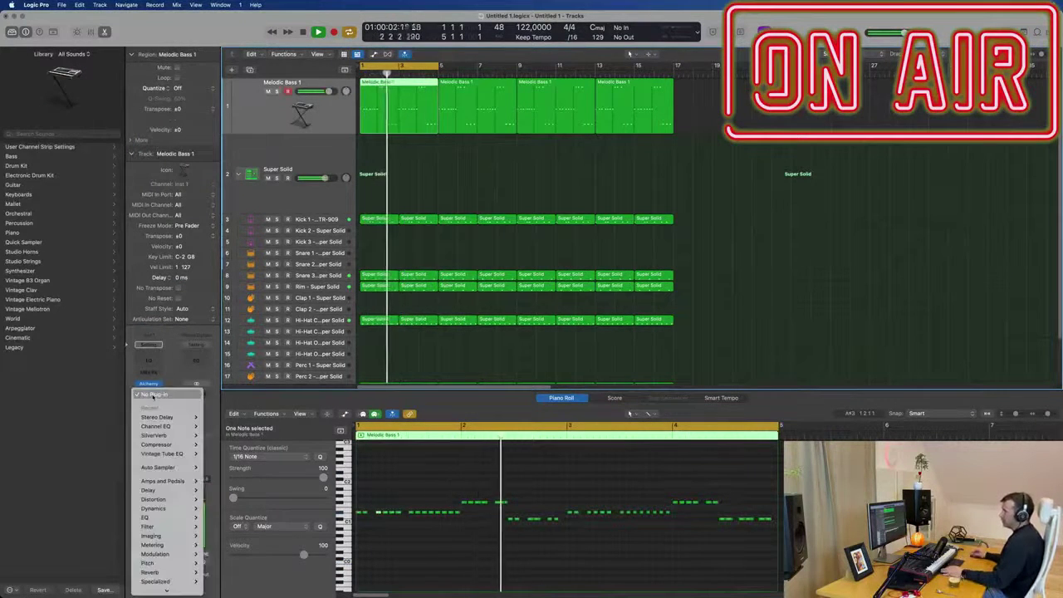
pyautogui.moveTo(174, 446)
pyautogui.click(215, 444)
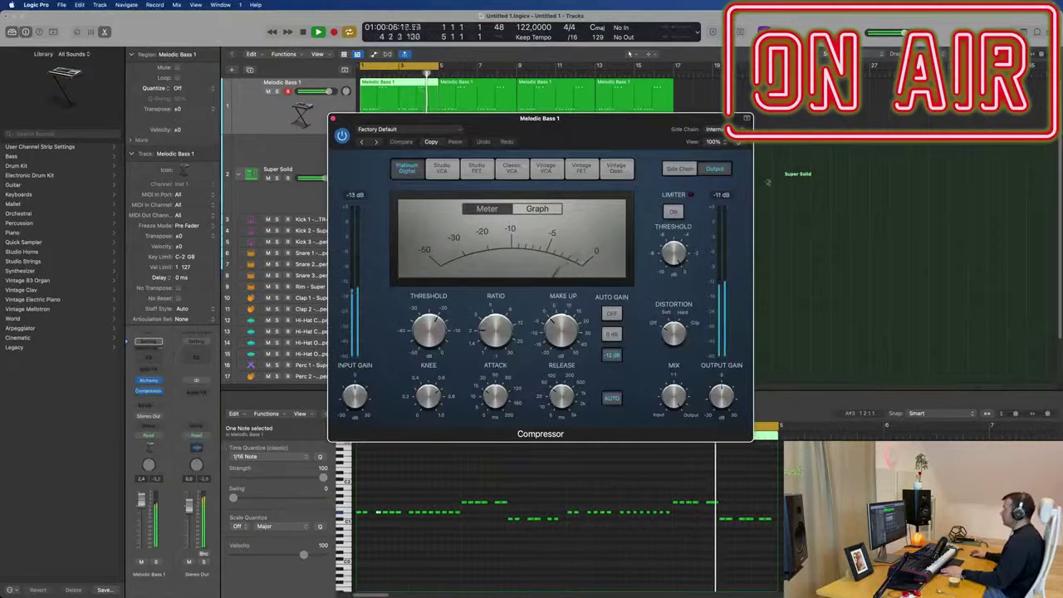
# Step: Try Snare 1 - Super Solid (Inst 5) as the bass compressor's side-chain source
pyautogui.click(719, 130)
pyautogui.moveTo(735, 147)
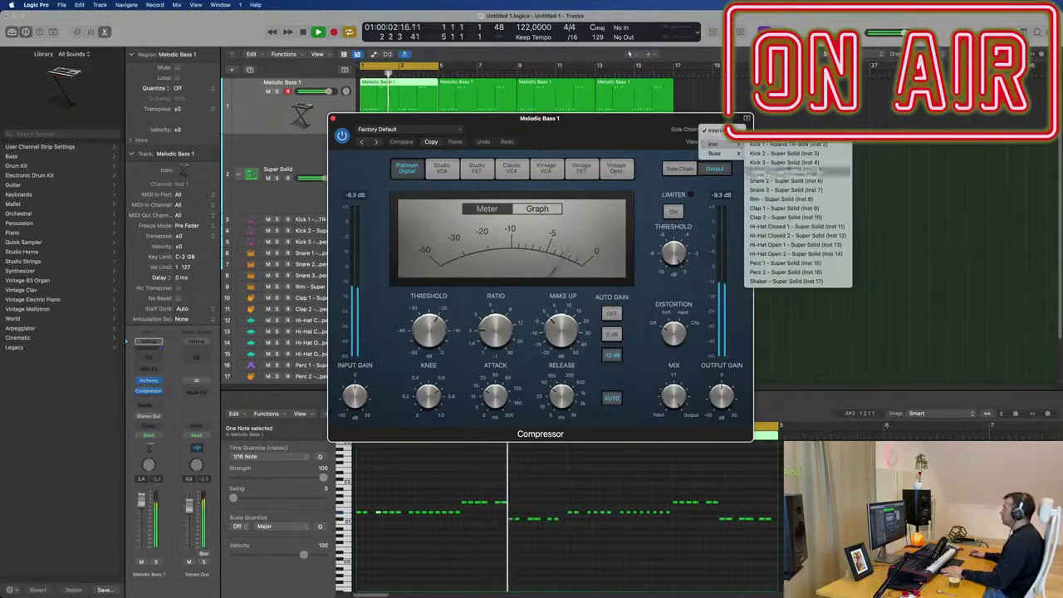
pyautogui.click(788, 171)
pyautogui.moveTo(629, 136); pyautogui.dragTo(766, 177)
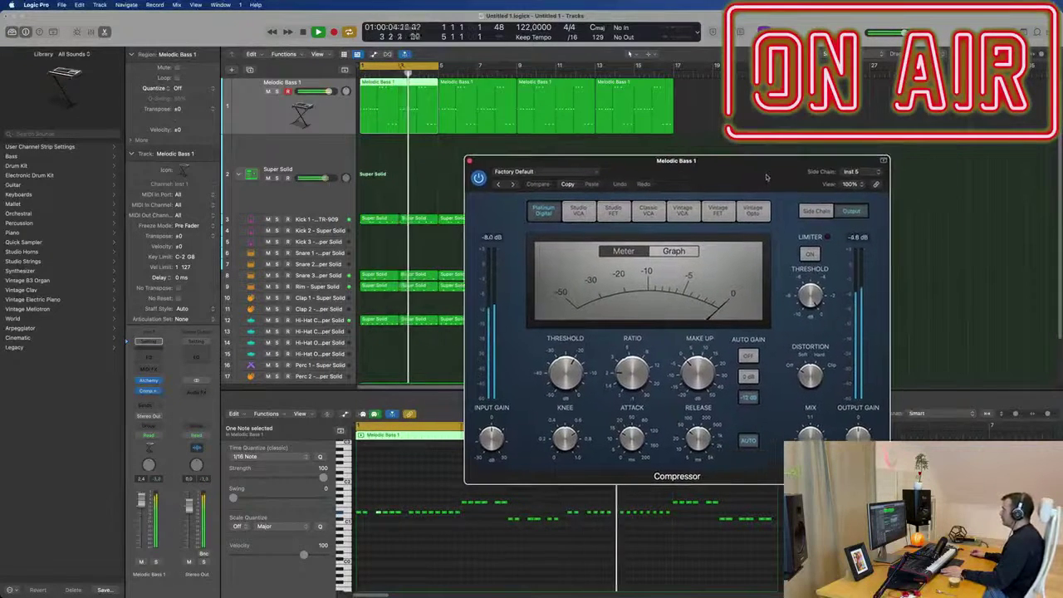
# Step: Set the bass compressor's side-chain source to Snare 3 - Super Solid (Inst 7)
pyautogui.click(853, 172)
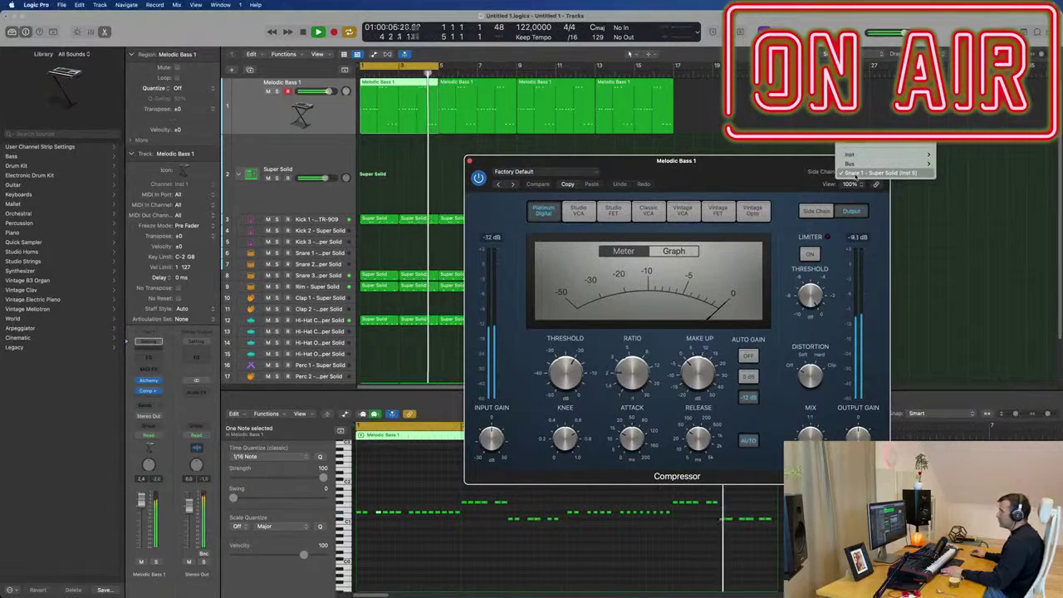
pyautogui.moveTo(850, 164)
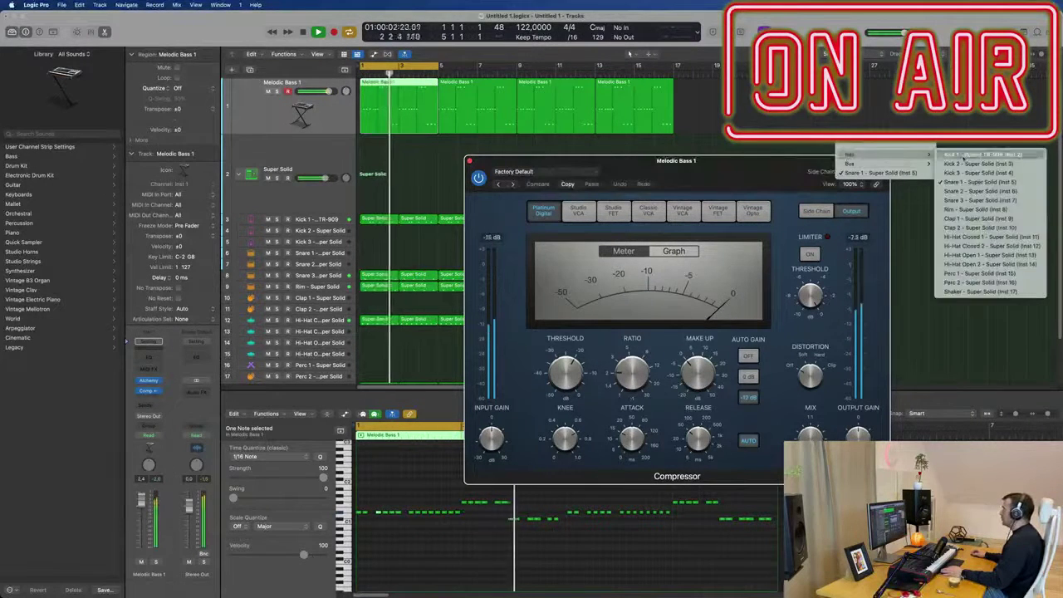
pyautogui.click(978, 201)
pyautogui.moveTo(705, 177); pyautogui.dragTo(710, 169)
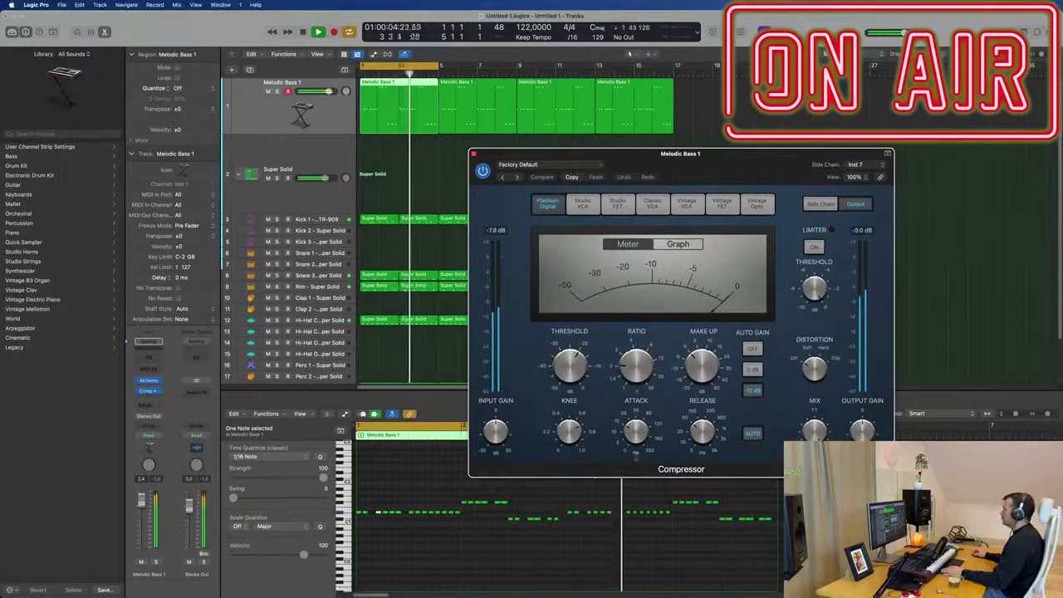
# Step: Turn off the bass compressor's automatic release and set its knee to 0.7, release to 160 ms and threshold to -28 dB
pyautogui.click(751, 433)
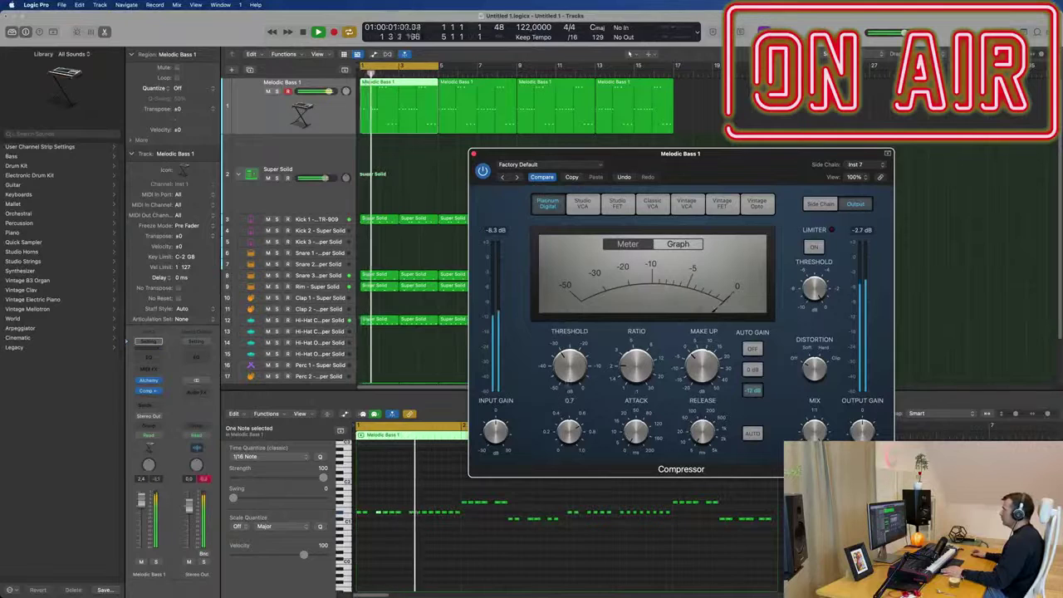
pyautogui.scroll(5, 570, 355)
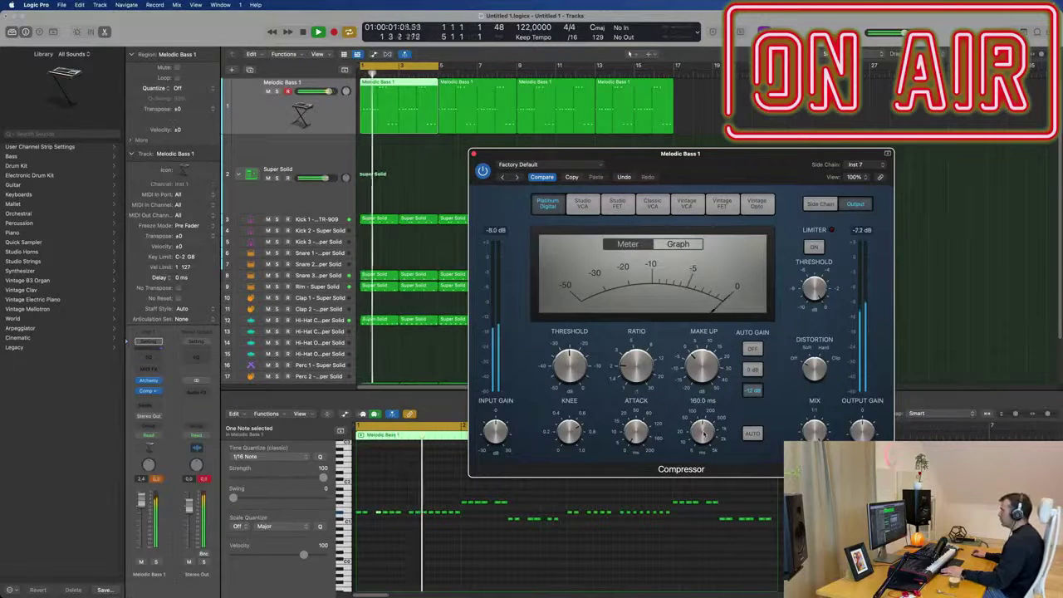
pyautogui.moveTo(581, 375); pyautogui.dragTo(581, 382)
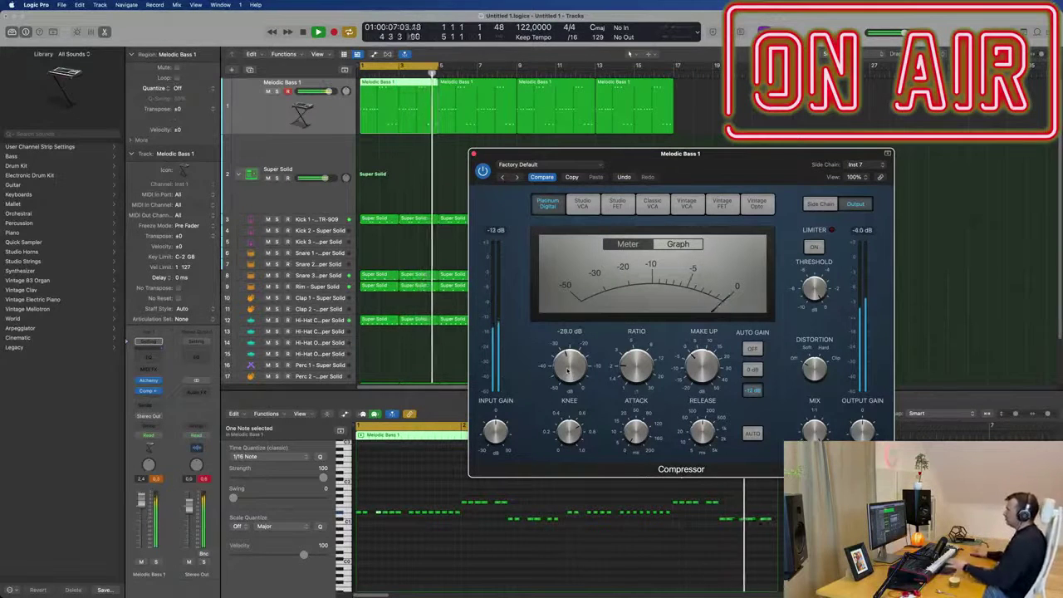
pyautogui.click(473, 155)
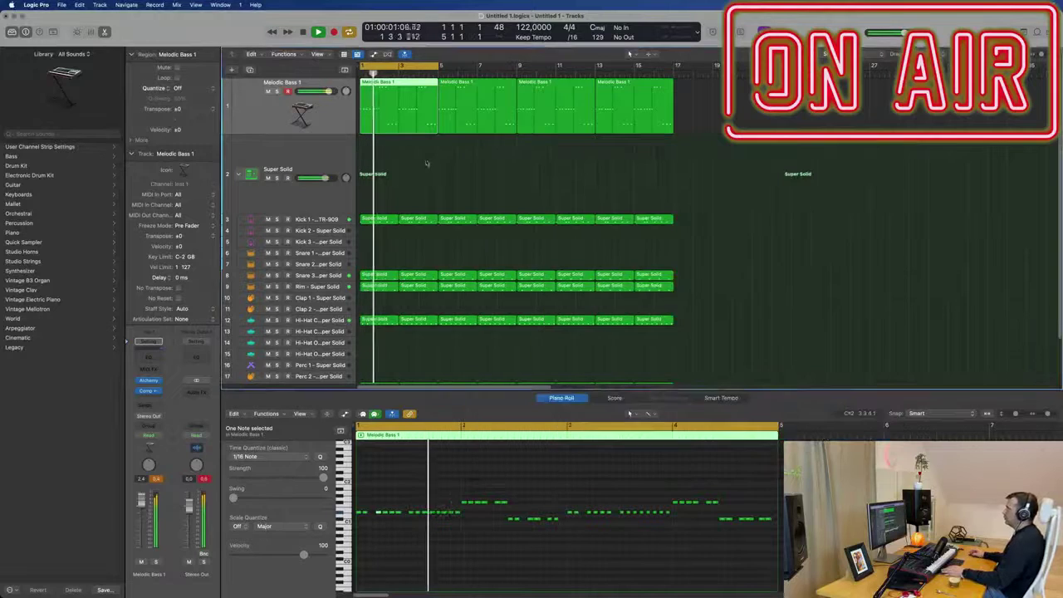
# Step: Lower the Melodic Bass 1 volume while checking its Alchemy settings, and show the mixer
pyautogui.click(149, 380)
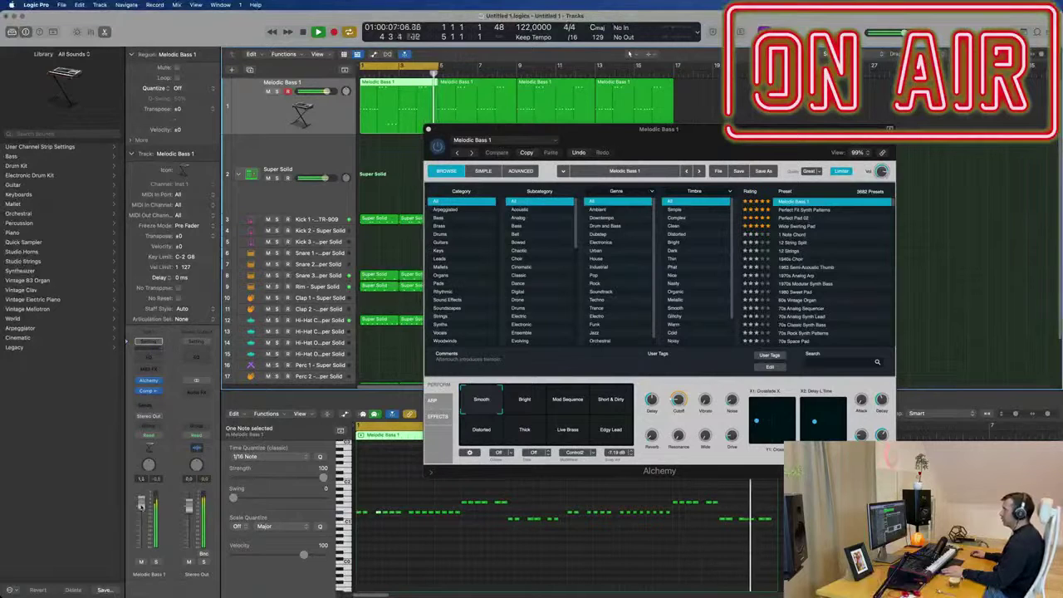
pyautogui.moveTo(678, 152); pyautogui.dragTo(671, 148)
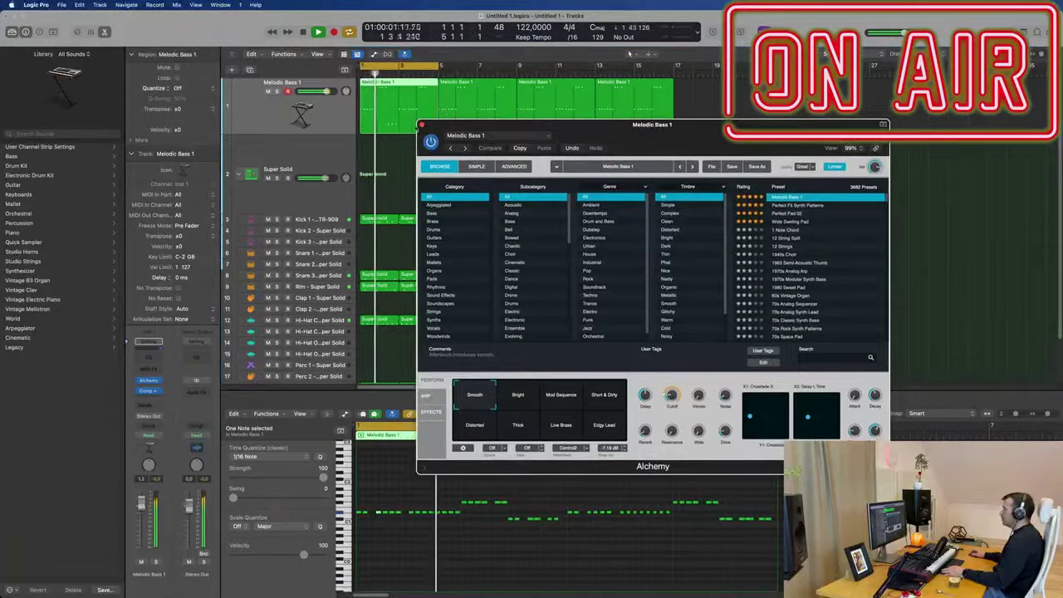
pyautogui.press('v')
pyautogui.press('x')
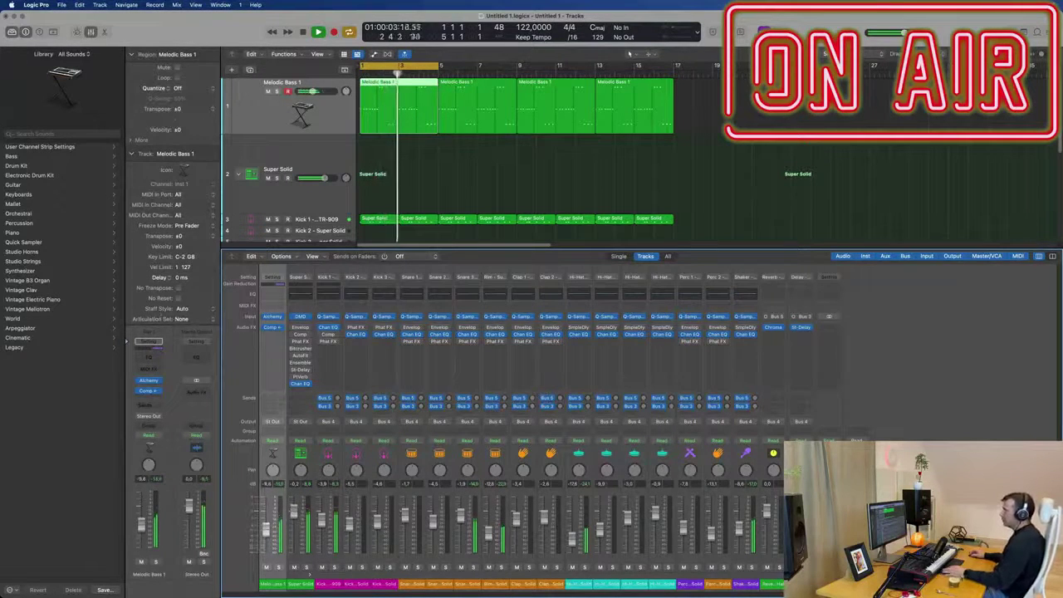
# Step: Add a Channel EQ to Melodic Bass 1 with a +5.6 dB low shelf at 75 Hz and bring the track volume to -7.2 dB
pyautogui.click(273, 293)
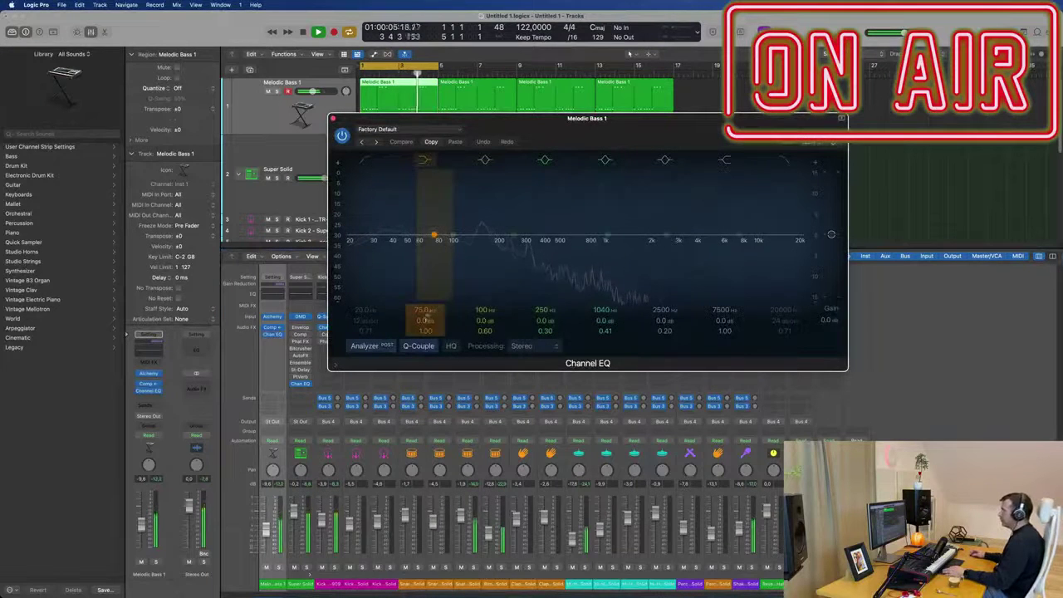
pyautogui.moveTo(423, 320); pyautogui.dragTo(424, 297)
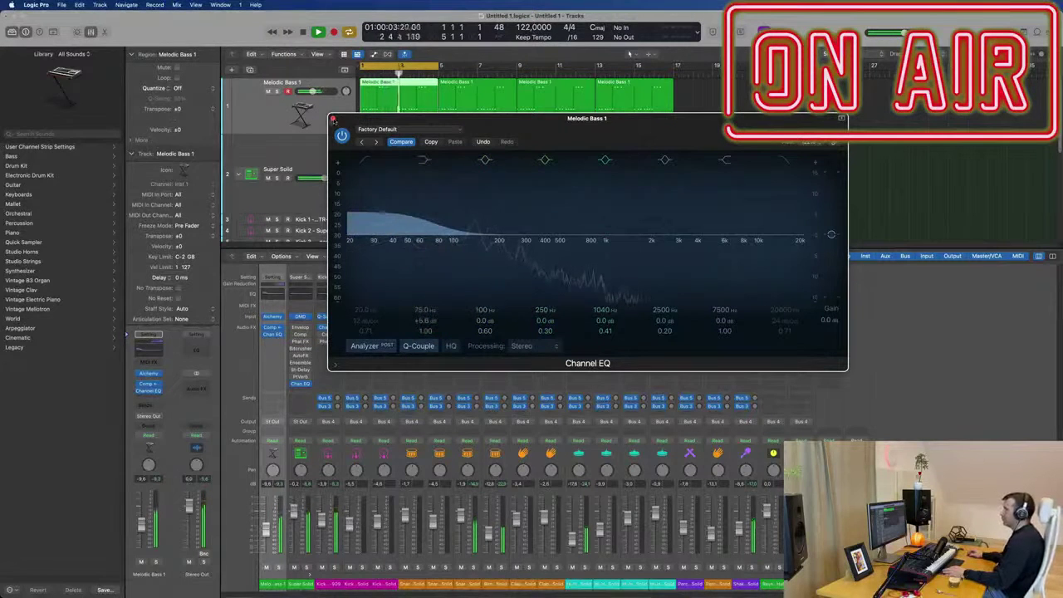
pyautogui.click(333, 120)
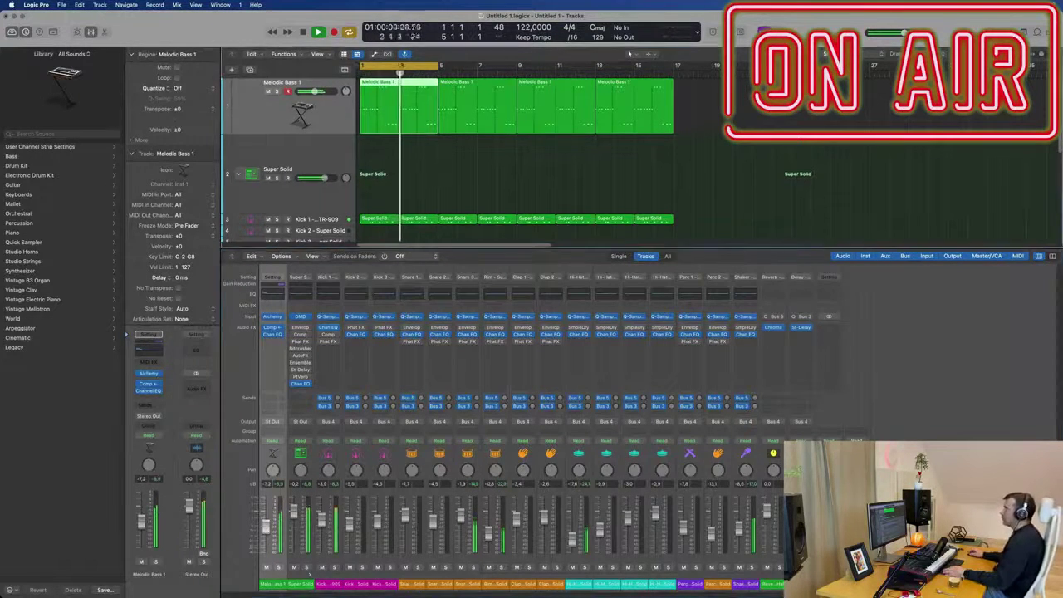
# Step: Duplicate the Melodic Bass 1 track with its plug-ins and change the Channel EQ setting on the copy
pyautogui.click(249, 71)
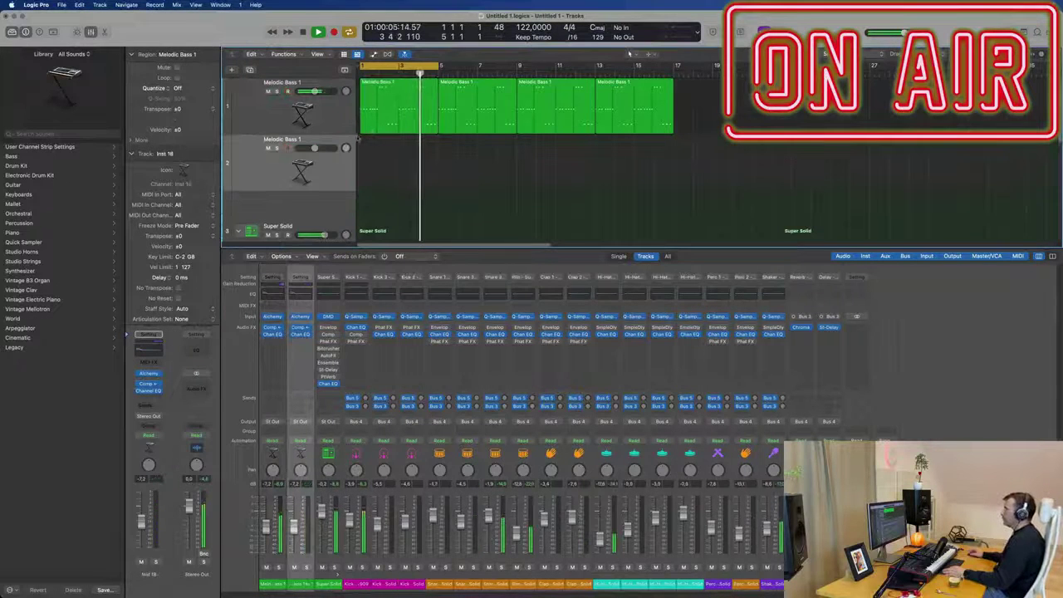
pyautogui.click(148, 352)
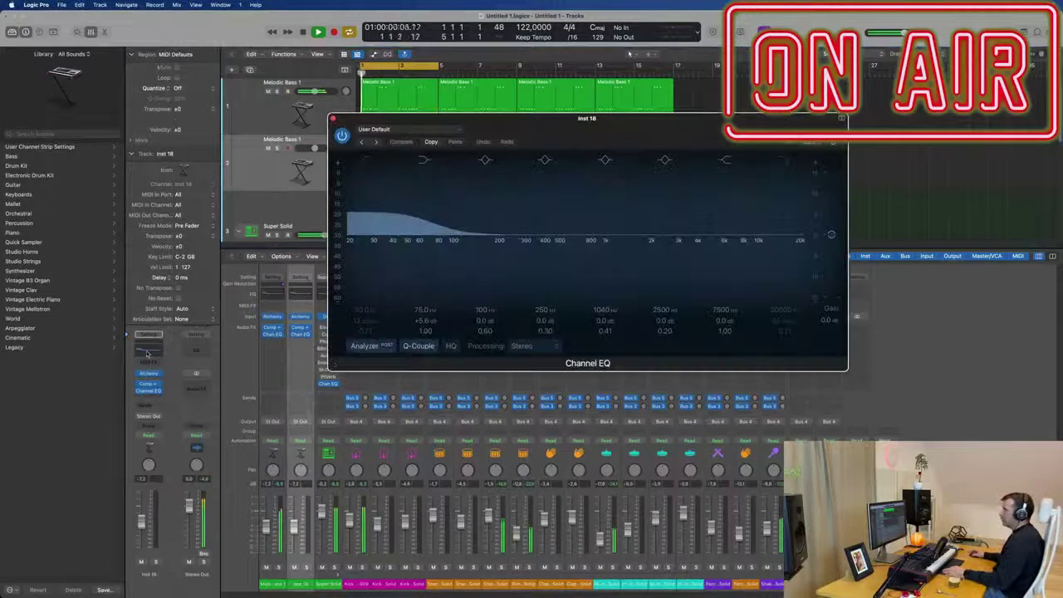
pyautogui.click(397, 130)
pyautogui.click(399, 282)
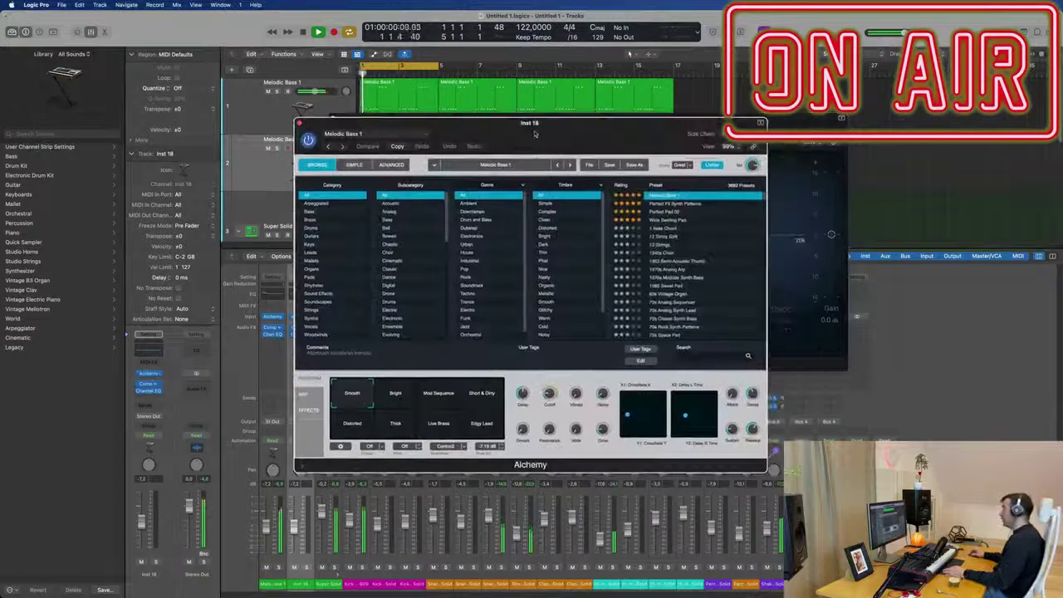
# Step: Load the Perfect Pad 02 preset in Alchemy on the duplicated track, close its Channel EQ window and uncover the arrangement
pyautogui.scroll(2, 713, 201)
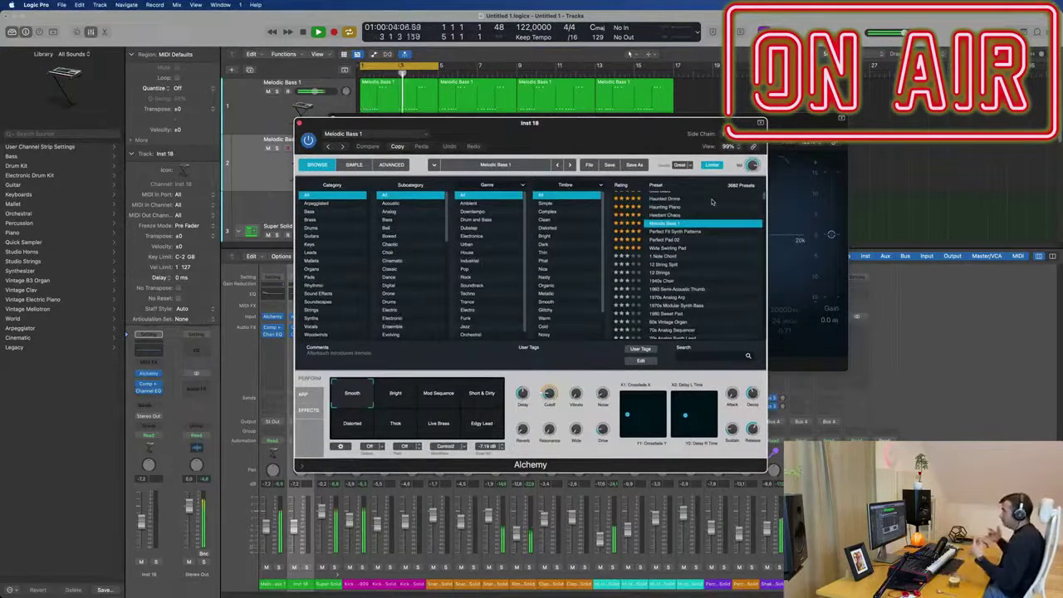
pyautogui.scroll(2, 709, 213)
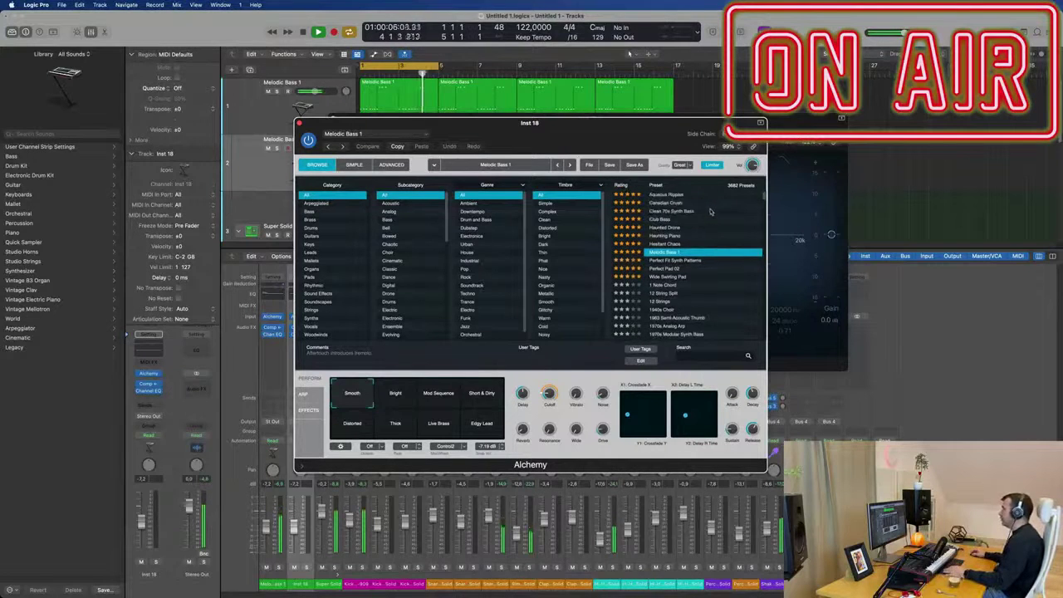
pyautogui.scroll(2, 715, 248)
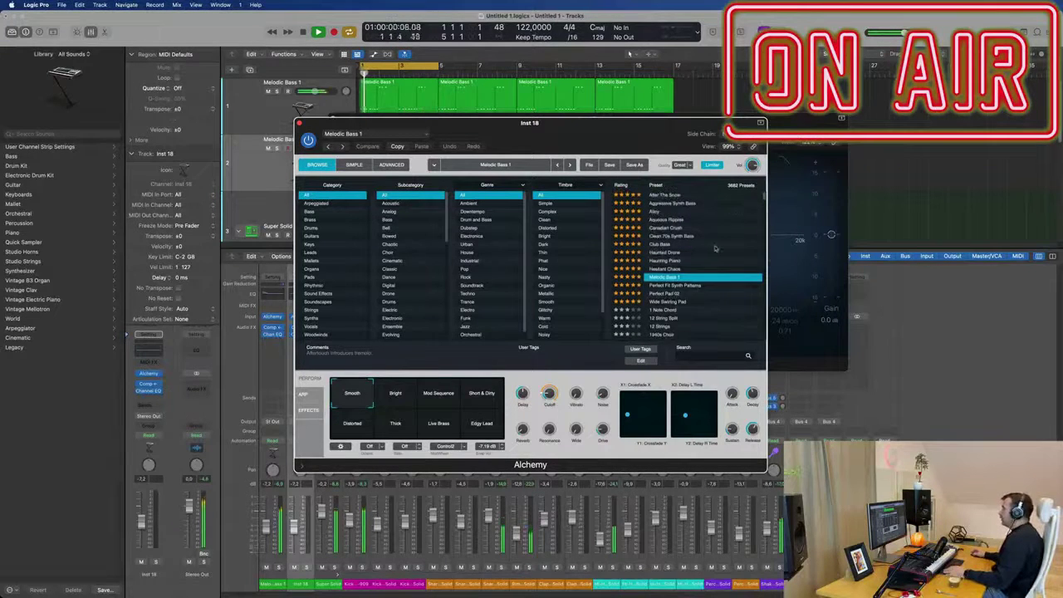
pyautogui.click(678, 295)
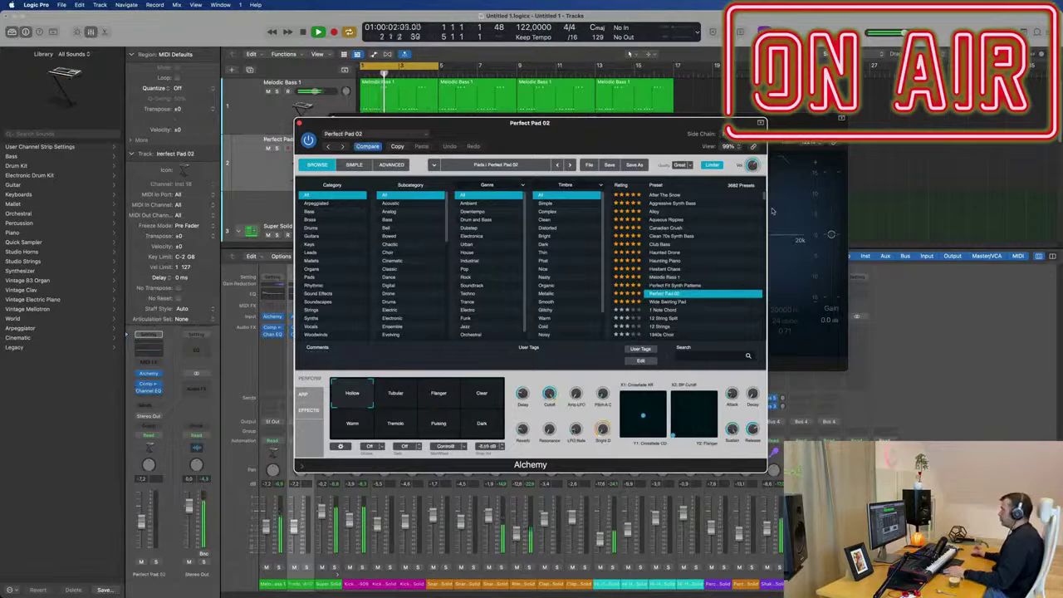
pyautogui.moveTo(611, 126); pyautogui.dragTo(705, 181)
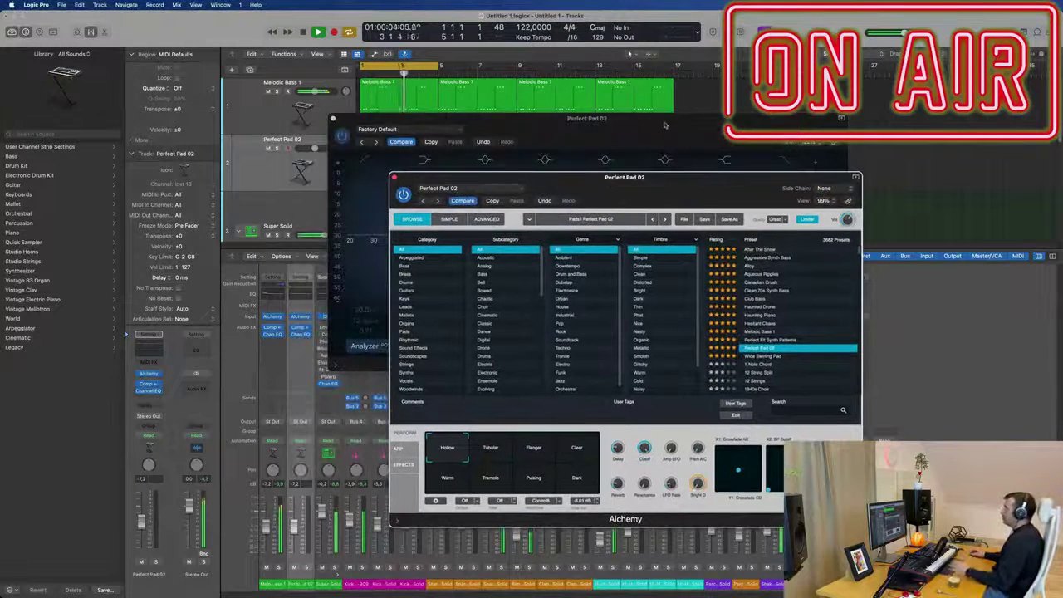
pyautogui.moveTo(665, 125); pyautogui.dragTo(813, 123)
pyautogui.click(481, 117)
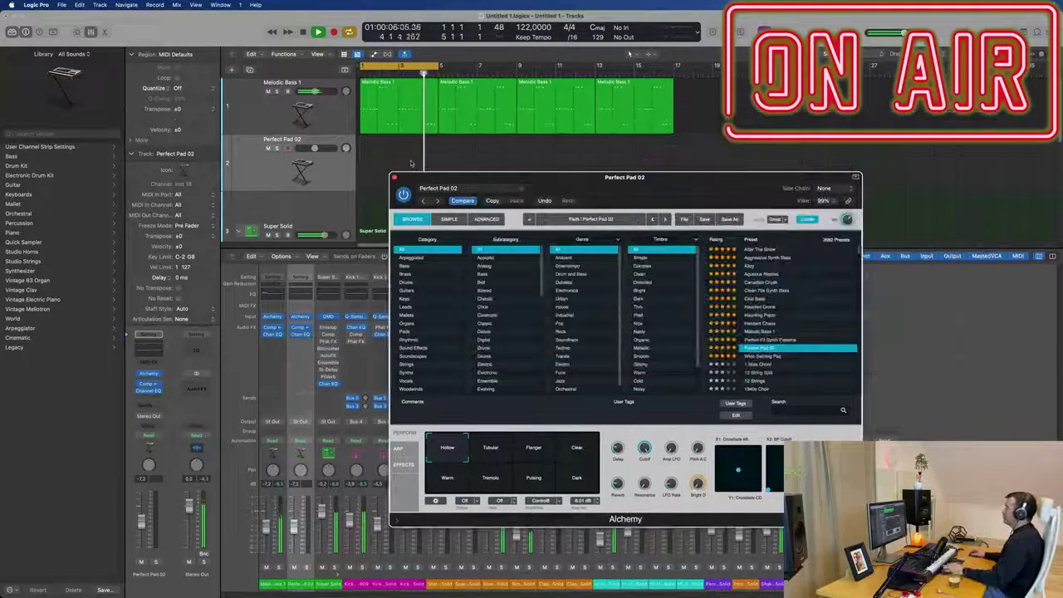
pyautogui.moveTo(583, 191)
pyautogui.mouseDown()
pyautogui.moveTo(557, 189)
pyautogui.moveTo(573, 181)
pyautogui.mouseUp()
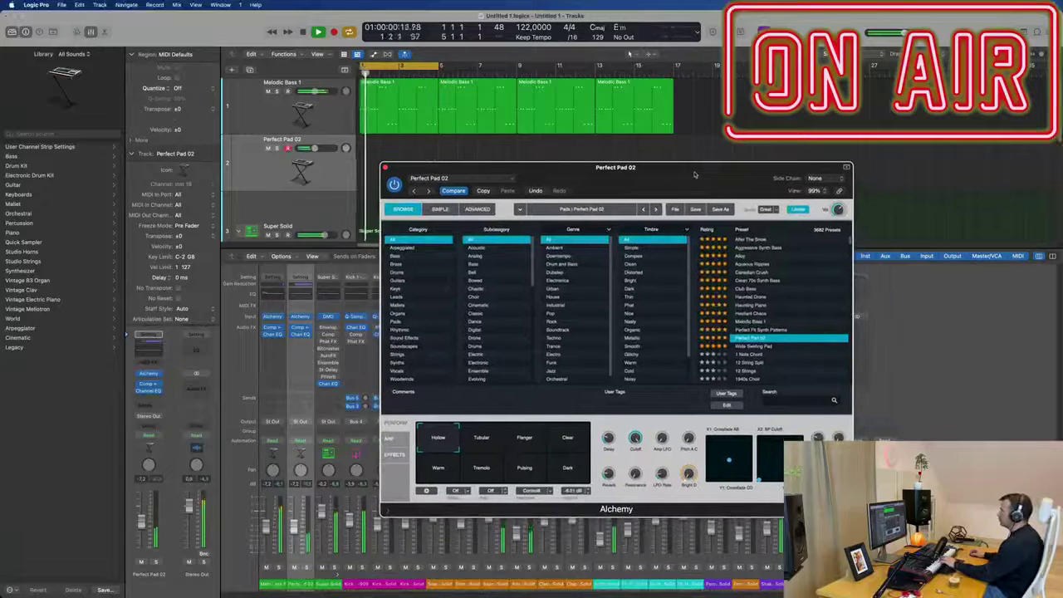
# Step: Record a one-bar melody on the Perfect Pad 02 track and move its region to the start of bar 1
pyautogui.click(265, 173)
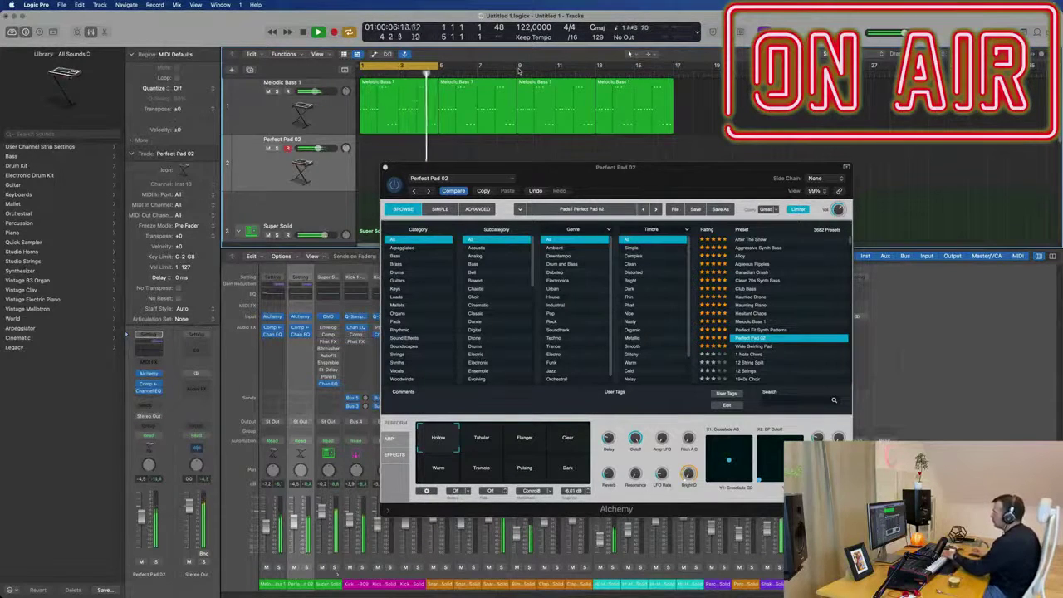
pyautogui.scroll(-2, 518, 100)
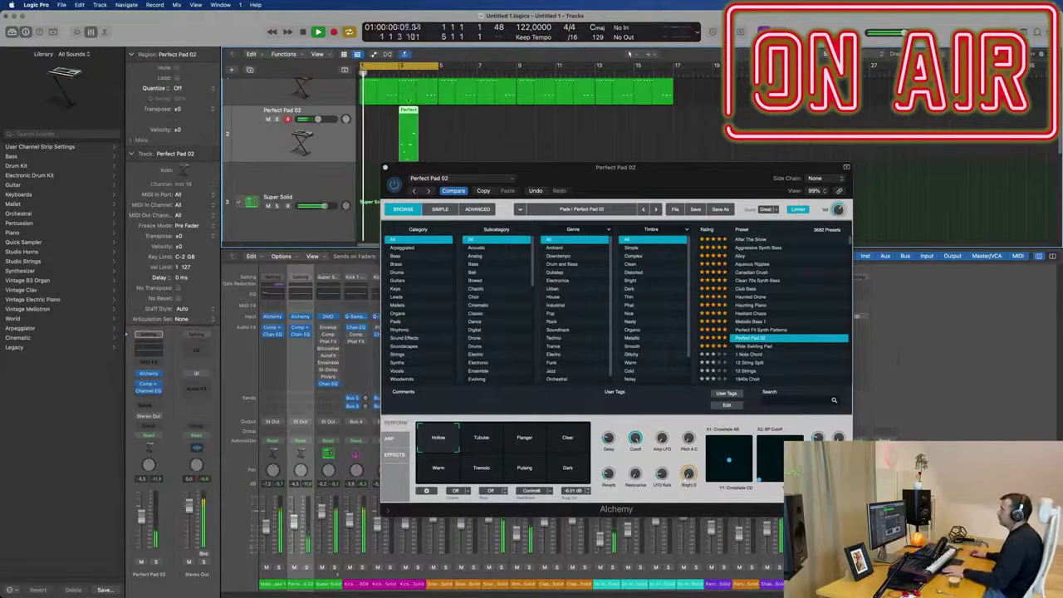
pyautogui.moveTo(414, 112); pyautogui.dragTo(376, 113)
pyautogui.moveTo(444, 167); pyautogui.dragTo(675, 168)
pyautogui.press('space')
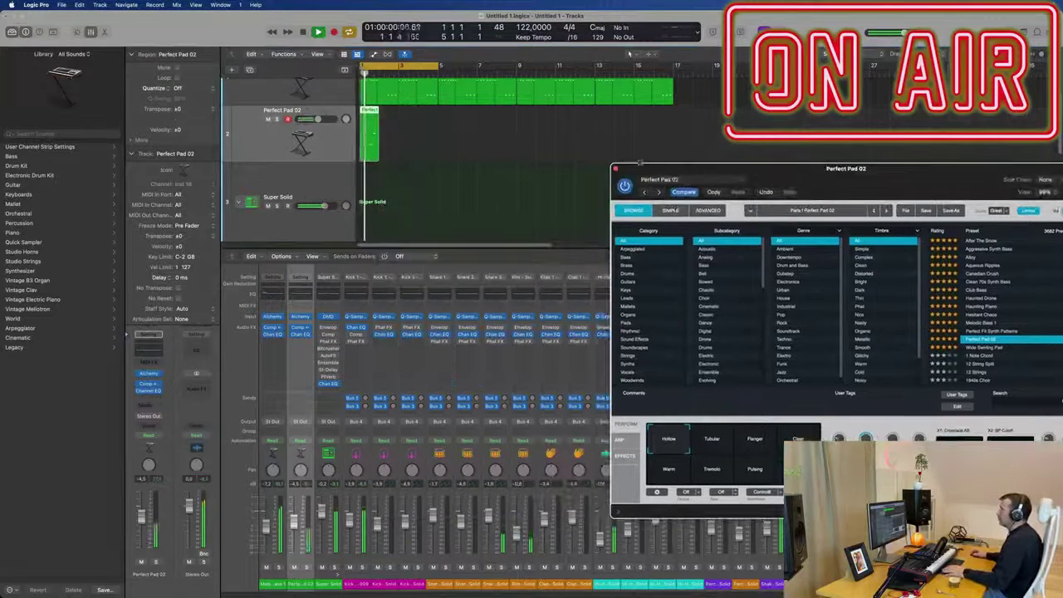
# Step: Quantize all notes of the Perfect Pad 02 region to 1/16 in the Piano Roll and delete the stray short note
pyautogui.press('p')
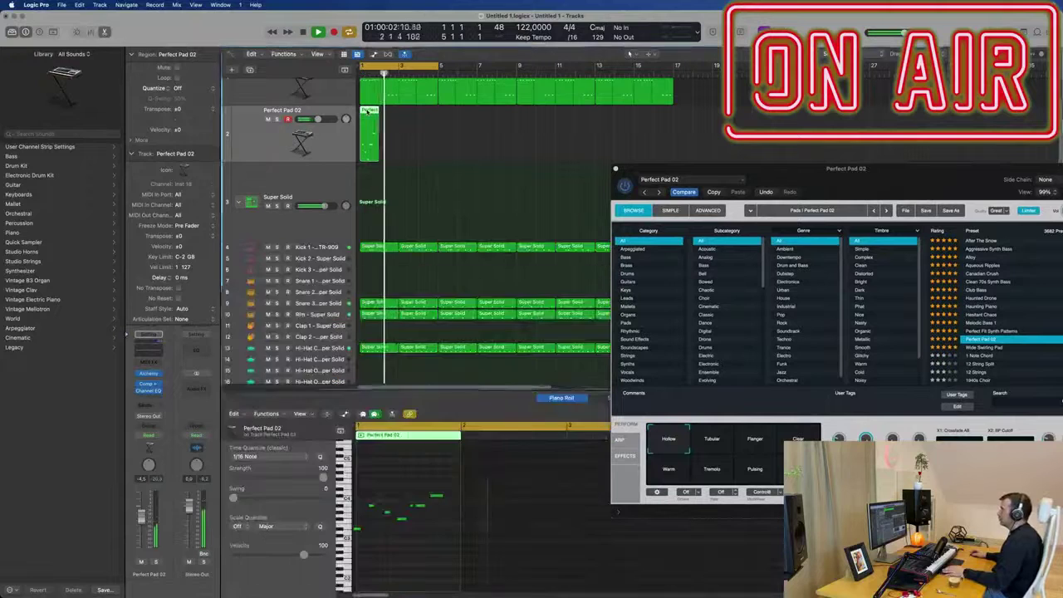
pyautogui.press('space')
pyautogui.press('space')
pyautogui.click(420, 566)
pyautogui.press('super+a')
pyautogui.press('q')
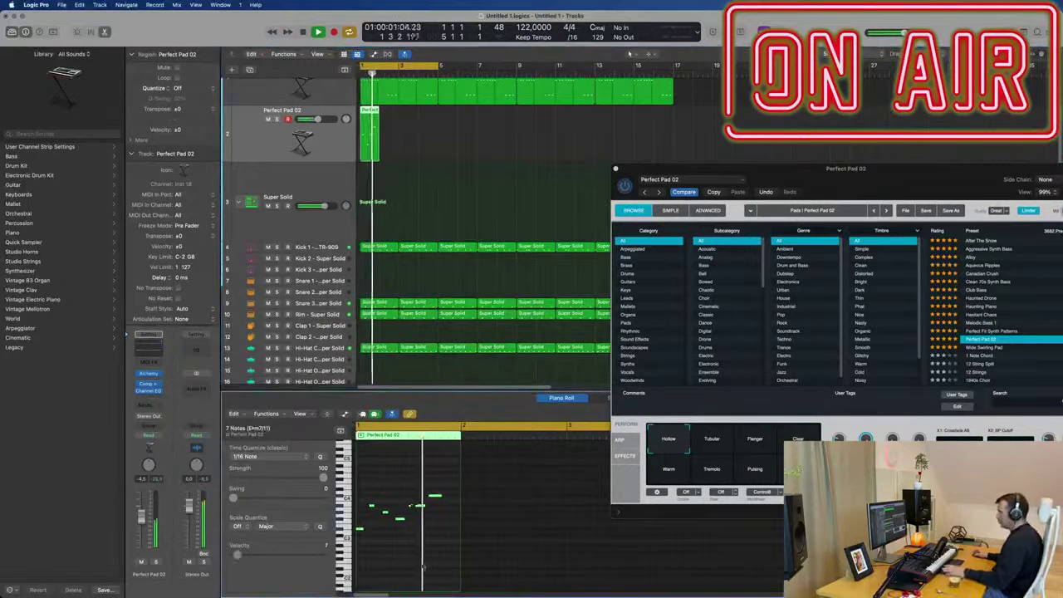
pyautogui.press('space')
pyautogui.press('space')
pyautogui.press('super+Right')
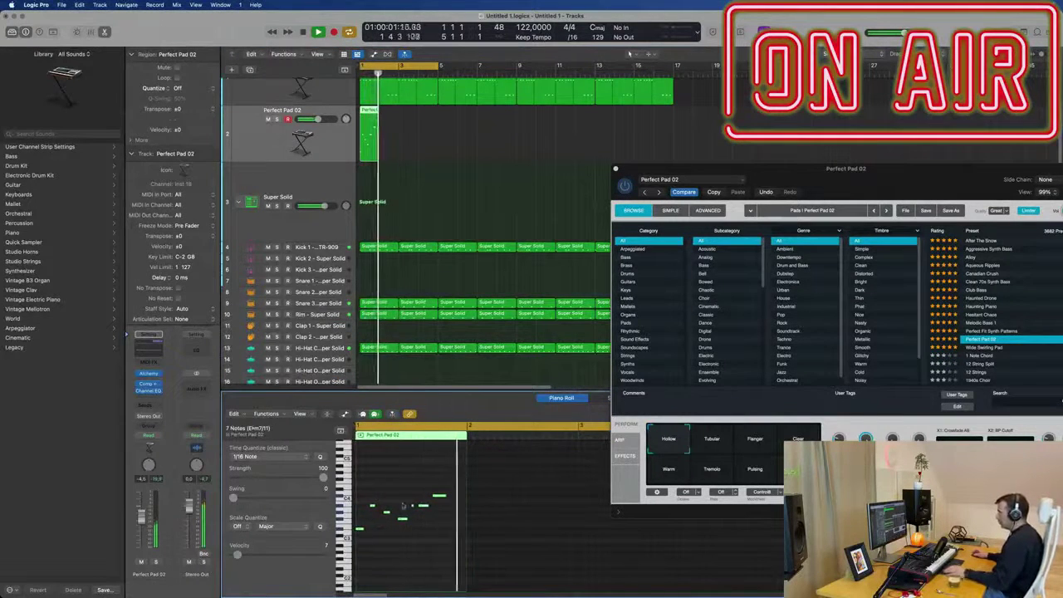
pyautogui.click(413, 503)
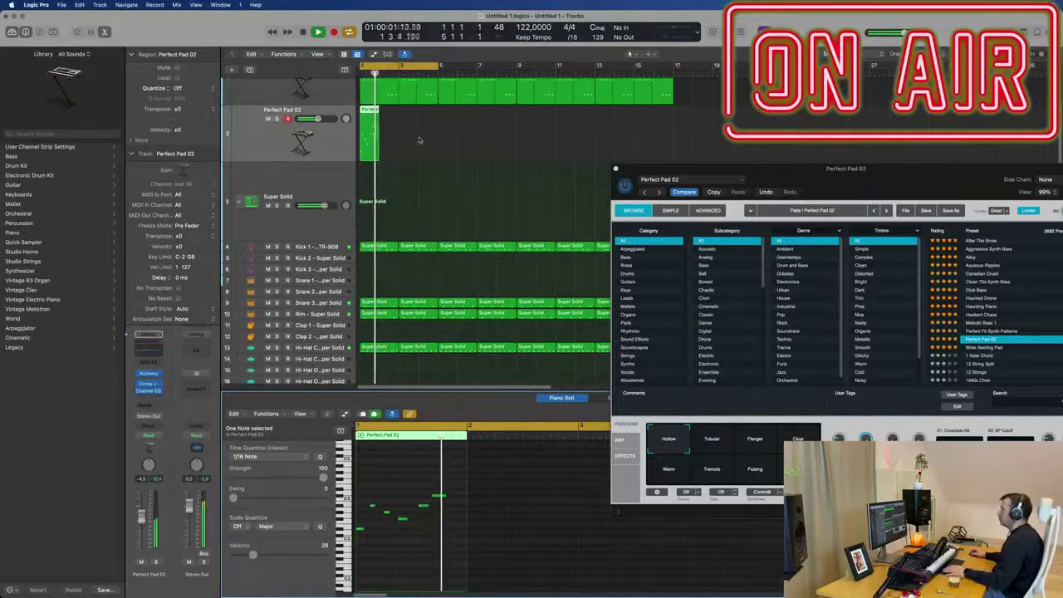
# Step: Copy the Perfect Pad 02 region to bar 2, swap the copy's last two notes and lower the second-to-last one to the first note's pitch
pyautogui.click(376, 147)
pyautogui.moveTo(376, 147); pyautogui.dragTo(407, 256)
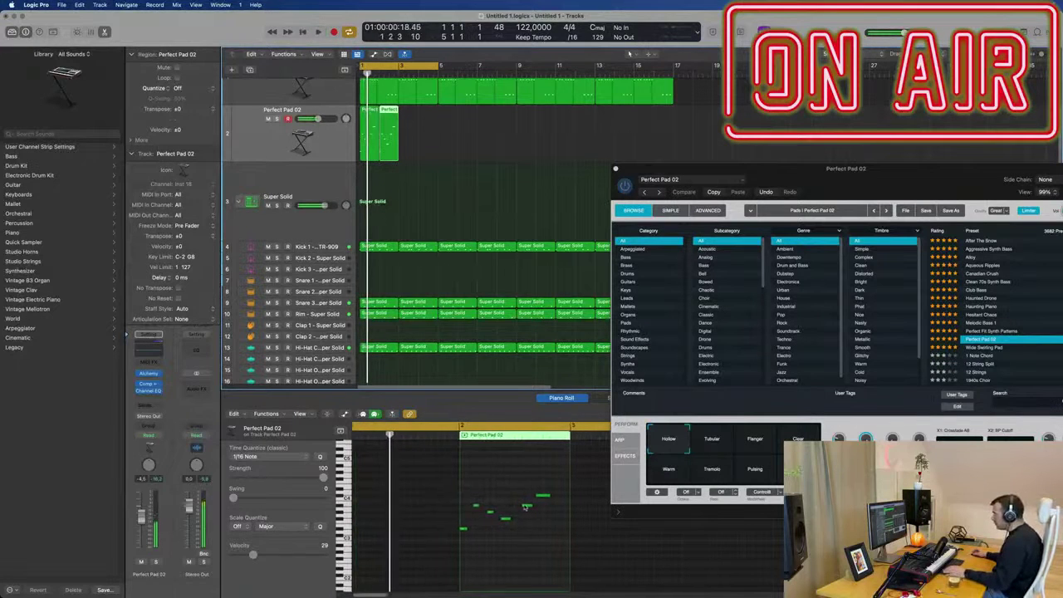
pyautogui.moveTo(526, 504); pyautogui.dragTo(543, 508)
pyautogui.press('space')
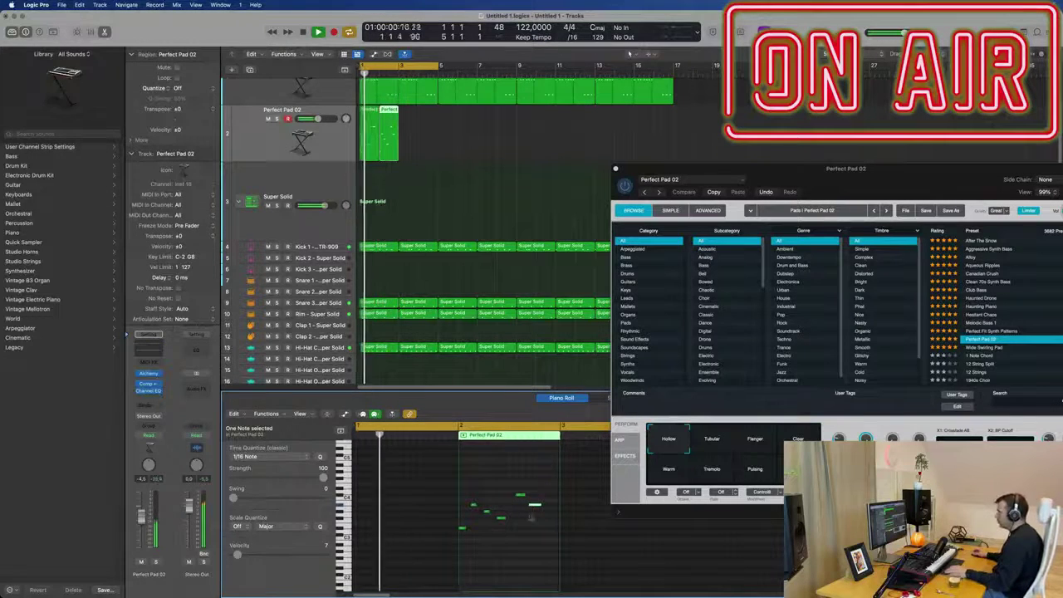
pyautogui.keyDown('shift'); pyautogui.click(370, 137); pyautogui.keyUp('shift')
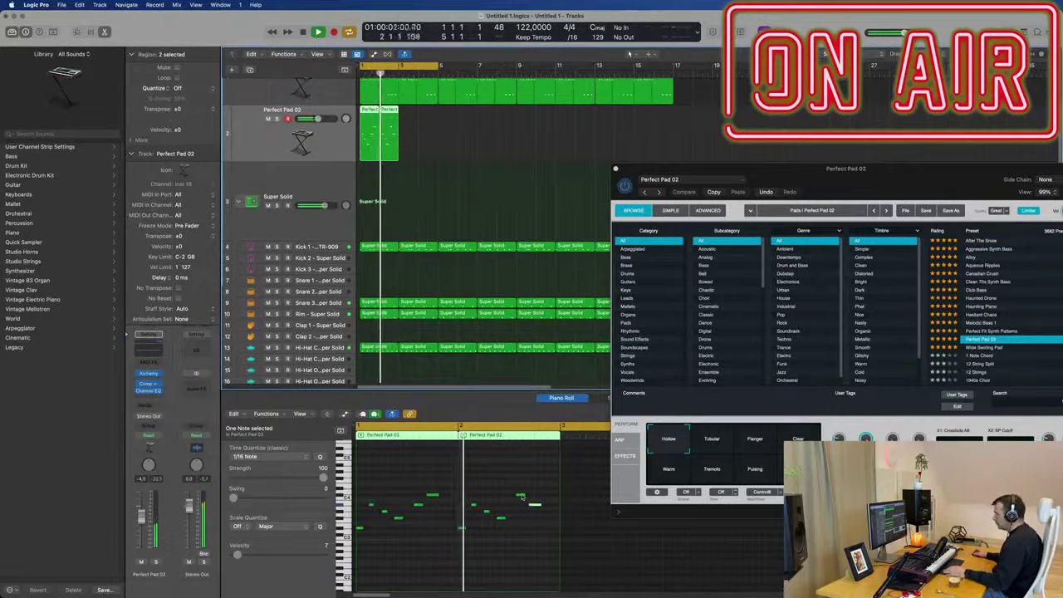
pyautogui.moveTo(521, 496); pyautogui.dragTo(521, 531)
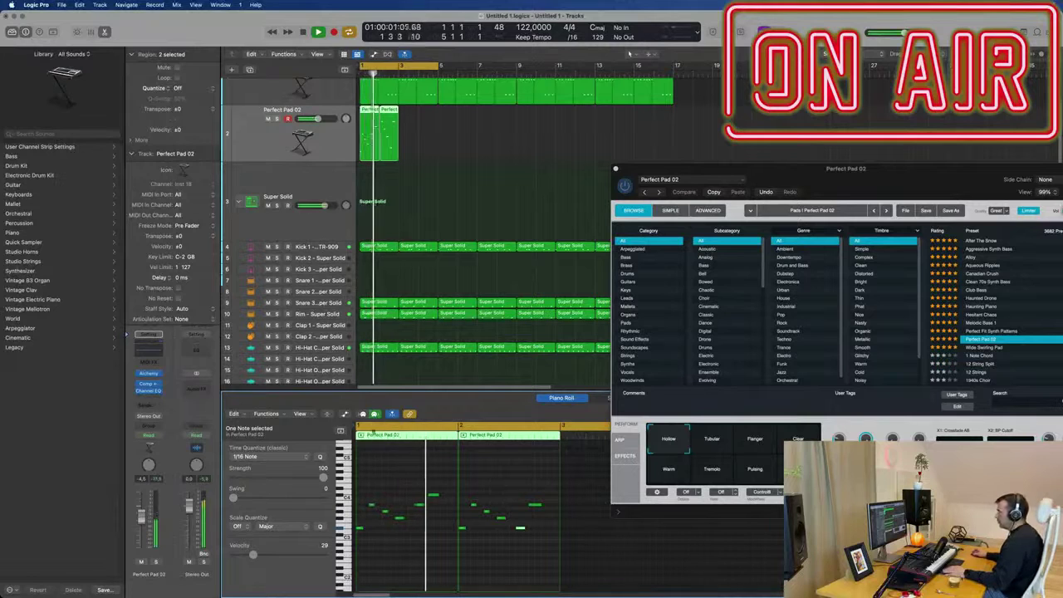
# Step: Show the Note Velocity lane and raise the velocities of the last three notes in bar 1 close to the others
pyautogui.click(326, 414)
pyautogui.click(327, 415)
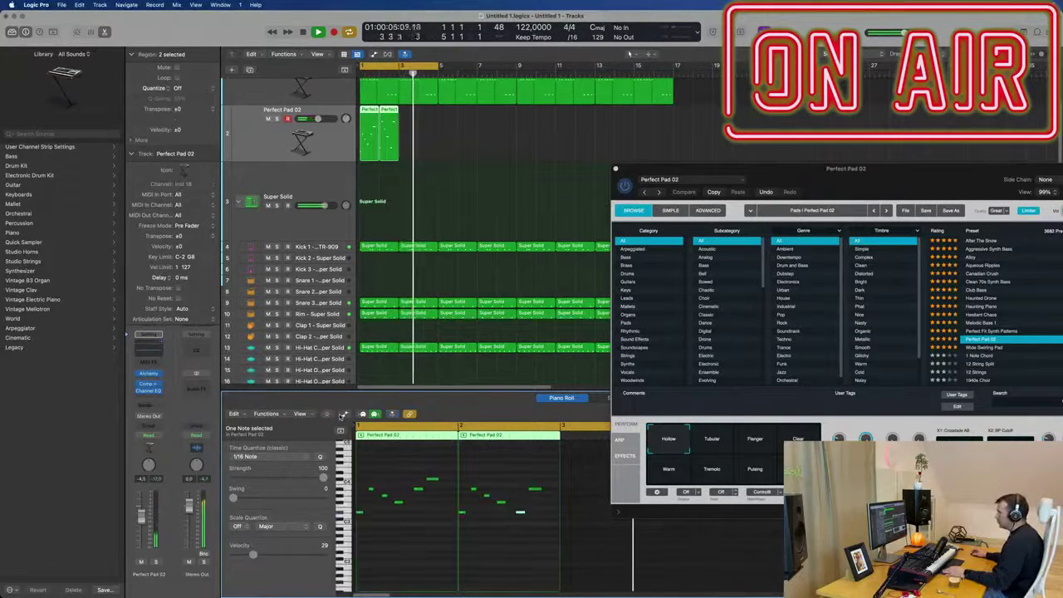
pyautogui.click(343, 414)
pyautogui.press('Return')
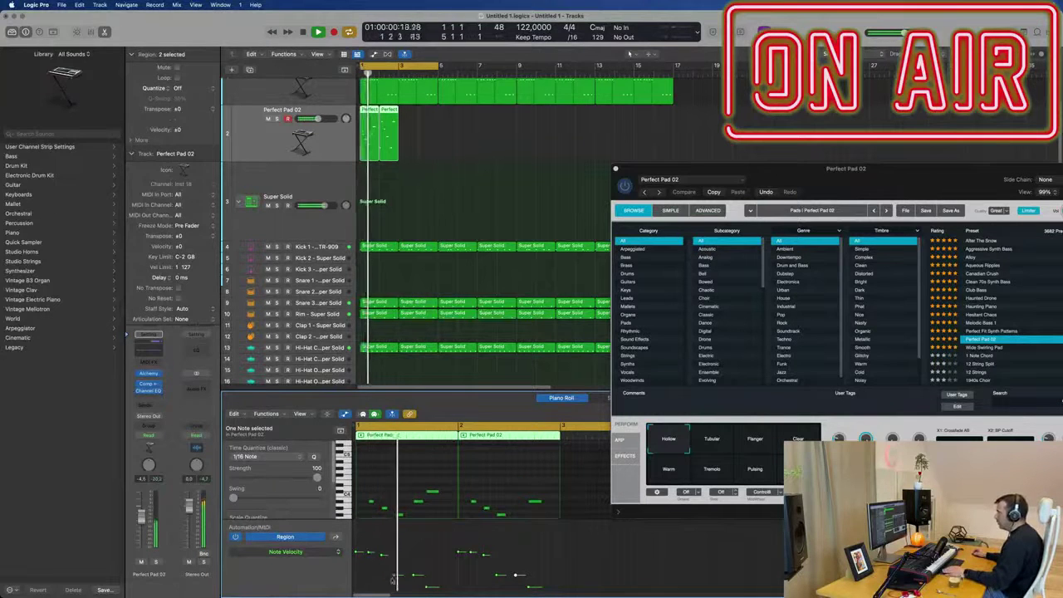
pyautogui.press('Return')
pyautogui.moveTo(394, 574); pyautogui.dragTo(427, 549)
pyautogui.press('Return')
pyautogui.press('Return')
pyautogui.press('Return')
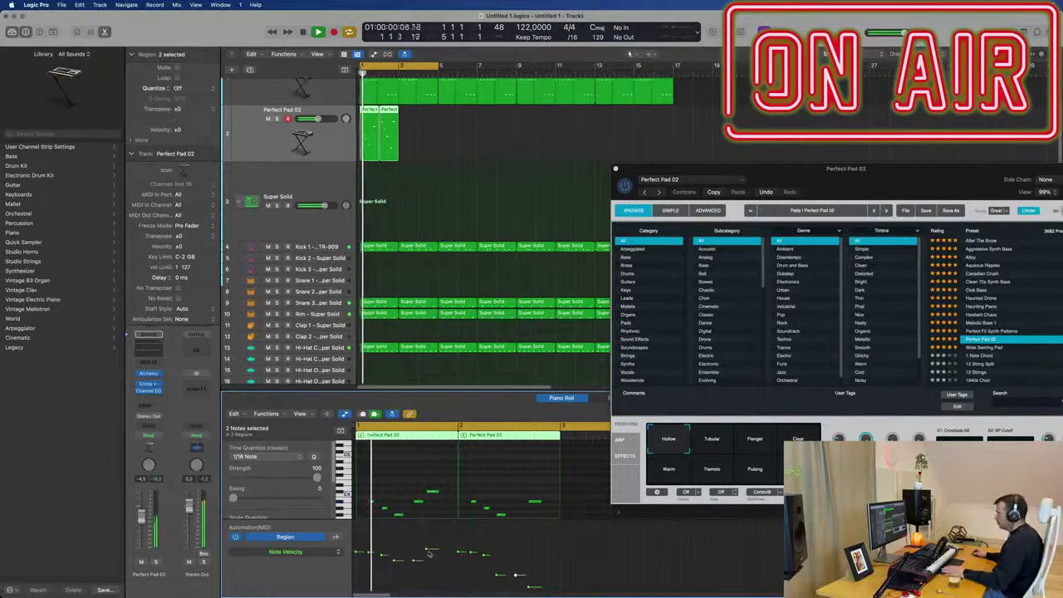
pyautogui.click(426, 550)
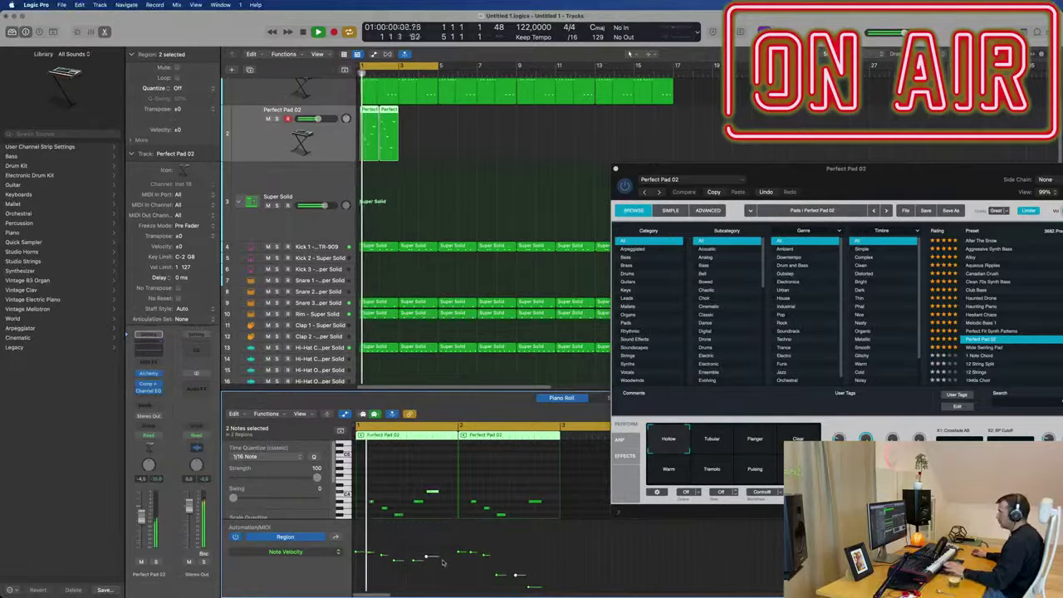
# Step: Raise the velocities of the last three notes in bar 2 and shift the second-to-last note slightly earlier and higher
pyautogui.scroll(-3, 535, 550)
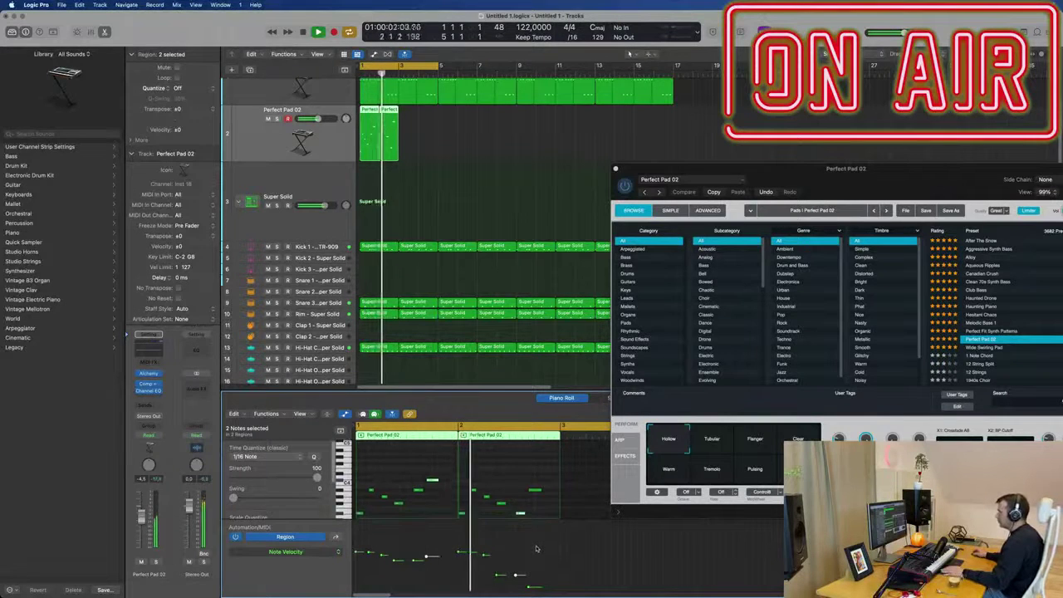
pyautogui.moveTo(497, 575); pyautogui.dragTo(516, 552)
pyautogui.press('Return')
pyautogui.moveTo(528, 587); pyautogui.dragTo(470, 556)
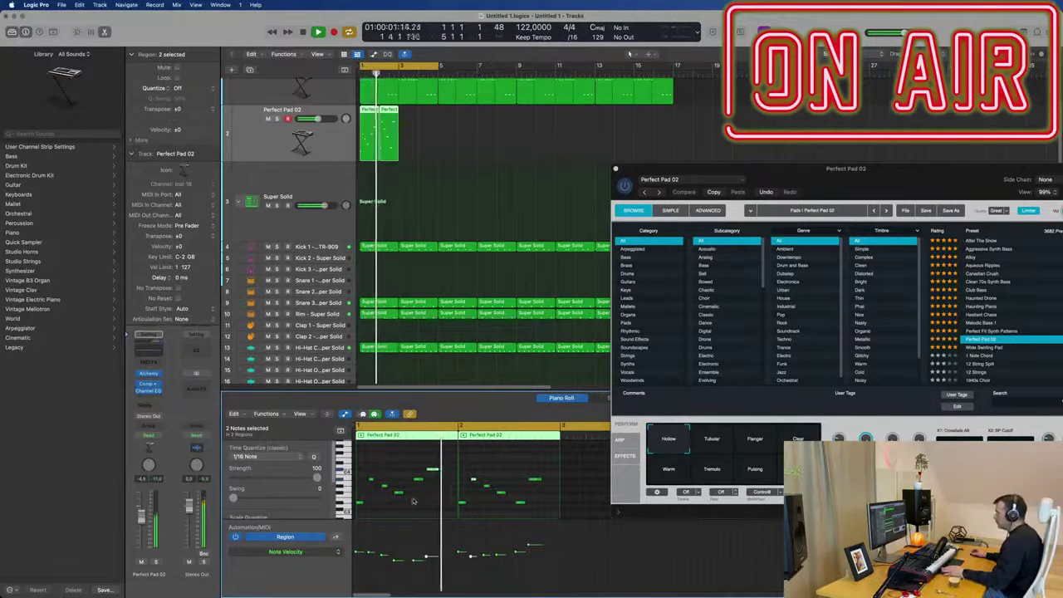
pyautogui.press('space')
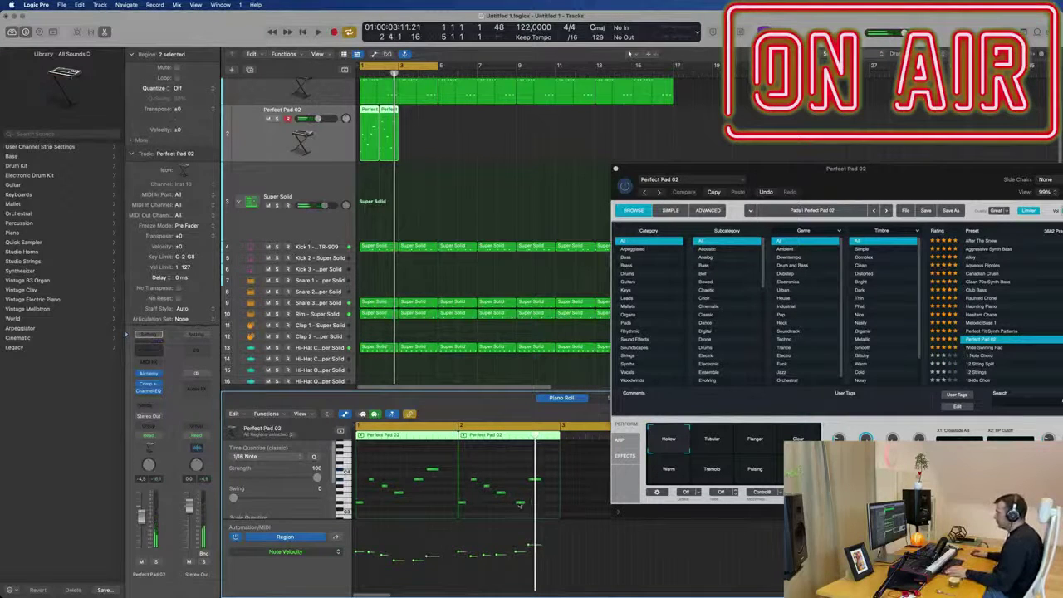
pyautogui.press('space')
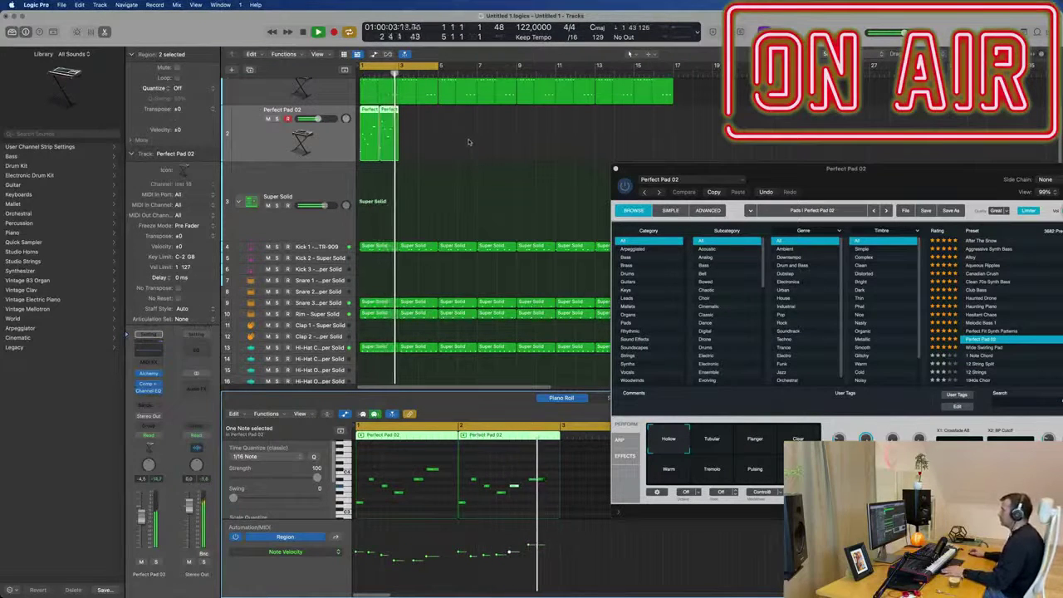
# Step: Repeat the two-bar Perfect Pad 02 phrase seven times so it fills all 16 bars
pyautogui.press('super+r')
pyautogui.press('super+r')
pyautogui.press('super+r')
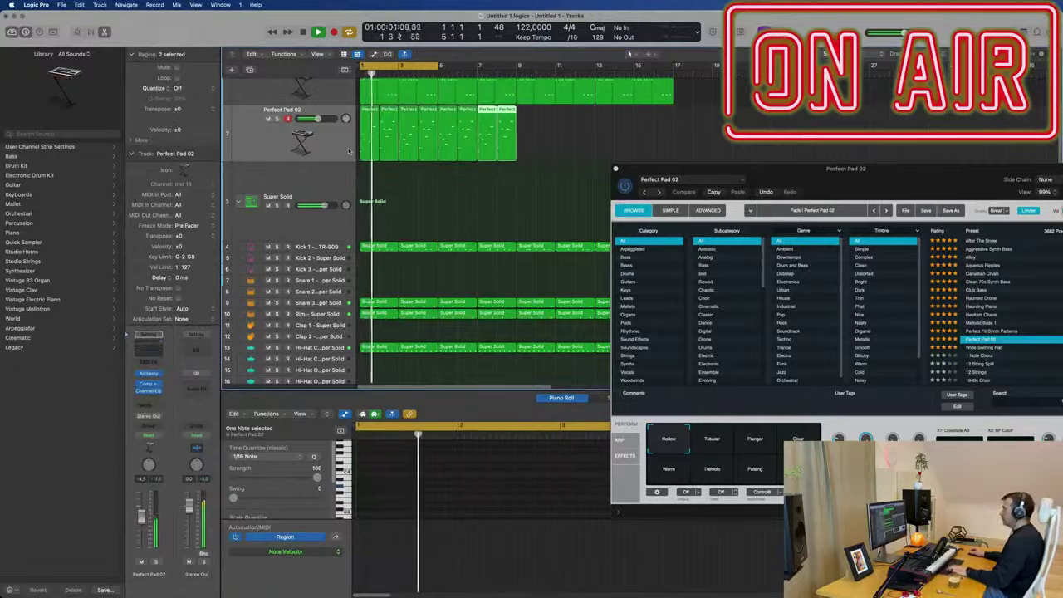
pyautogui.press('super+r')
pyautogui.press('super+r')
pyautogui.press('super+r')
pyautogui.press('super+r')
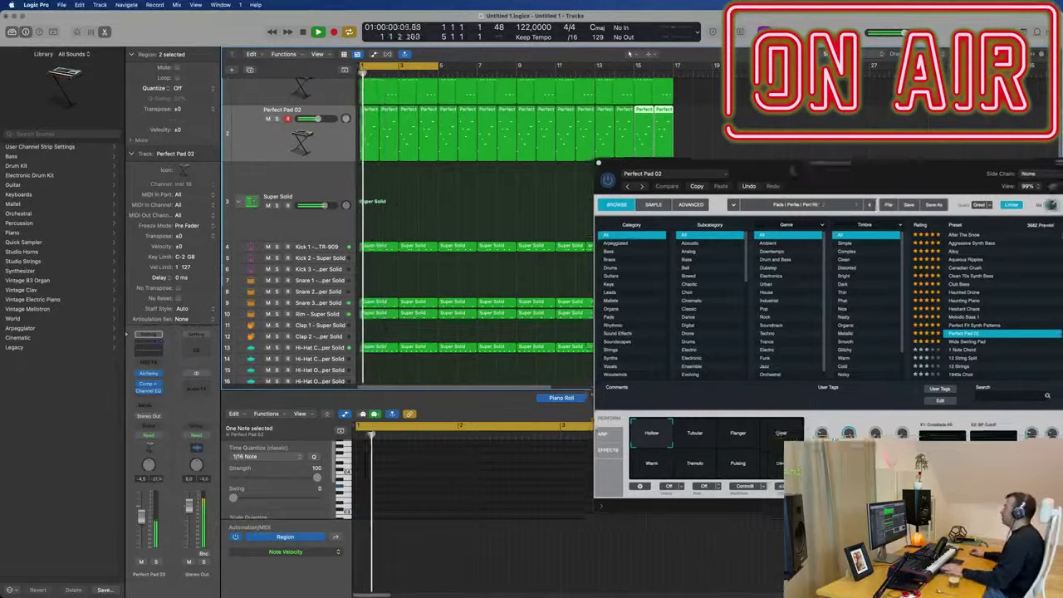
# Step: Audition the Perfect Pad 02 performance snapshots in Alchemy from Tubular to Dark and choose Warm
pyautogui.moveTo(793, 171); pyautogui.dragTo(640, 160)
pyautogui.moveTo(433, 176); pyautogui.dragTo(367, 133)
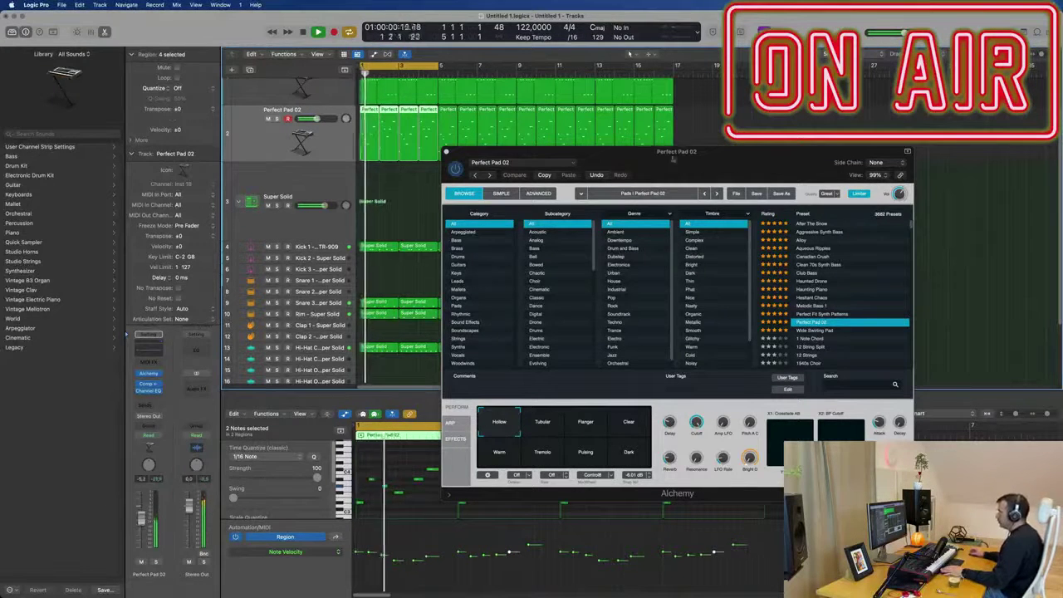
pyautogui.moveTo(711, 165); pyautogui.dragTo(661, 166)
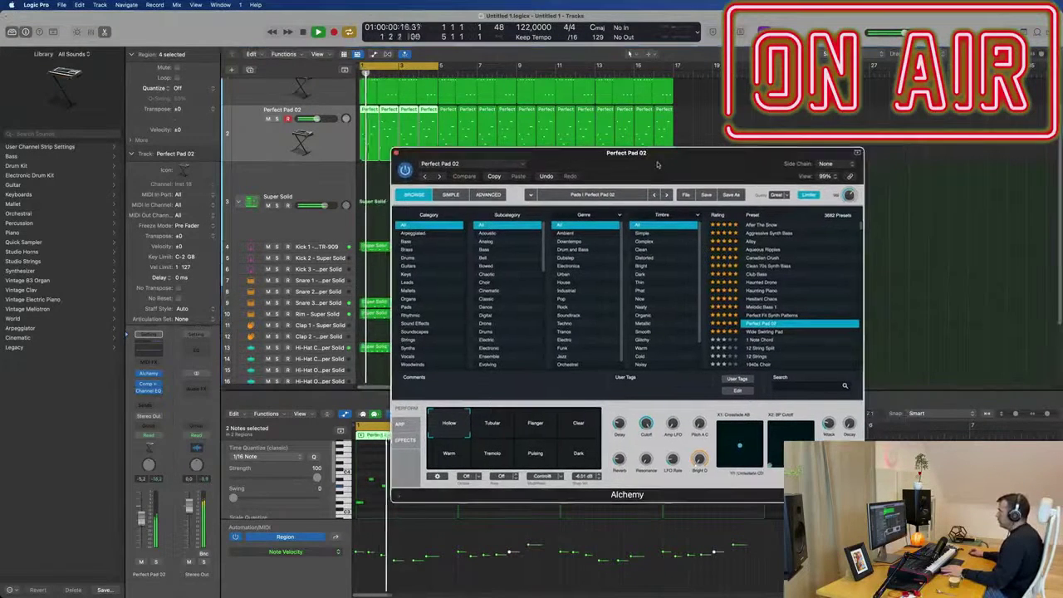
pyautogui.click(498, 426)
pyautogui.click(530, 426)
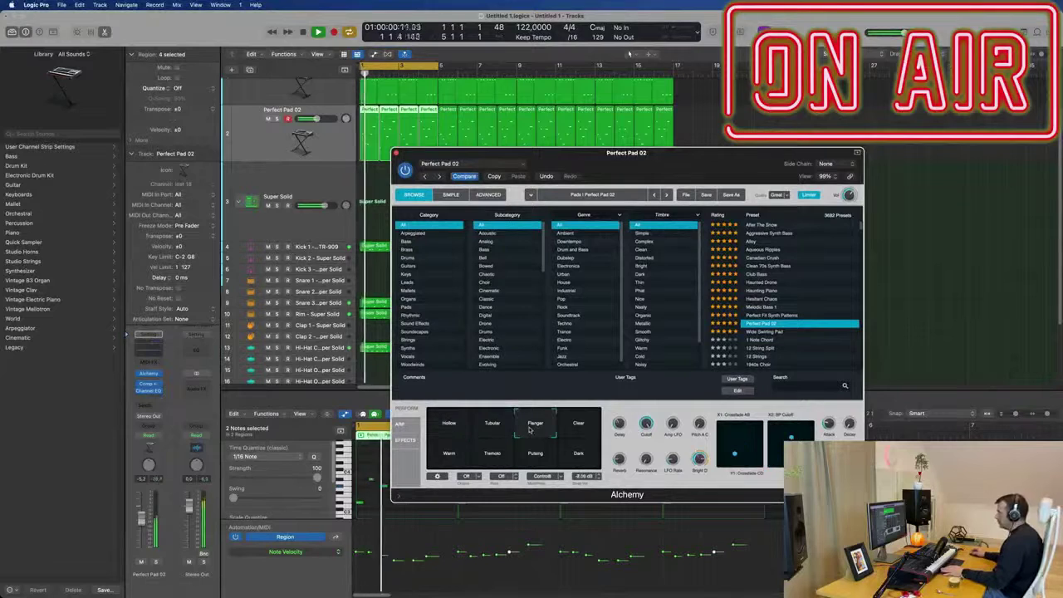
pyautogui.click(581, 429)
pyautogui.click(453, 455)
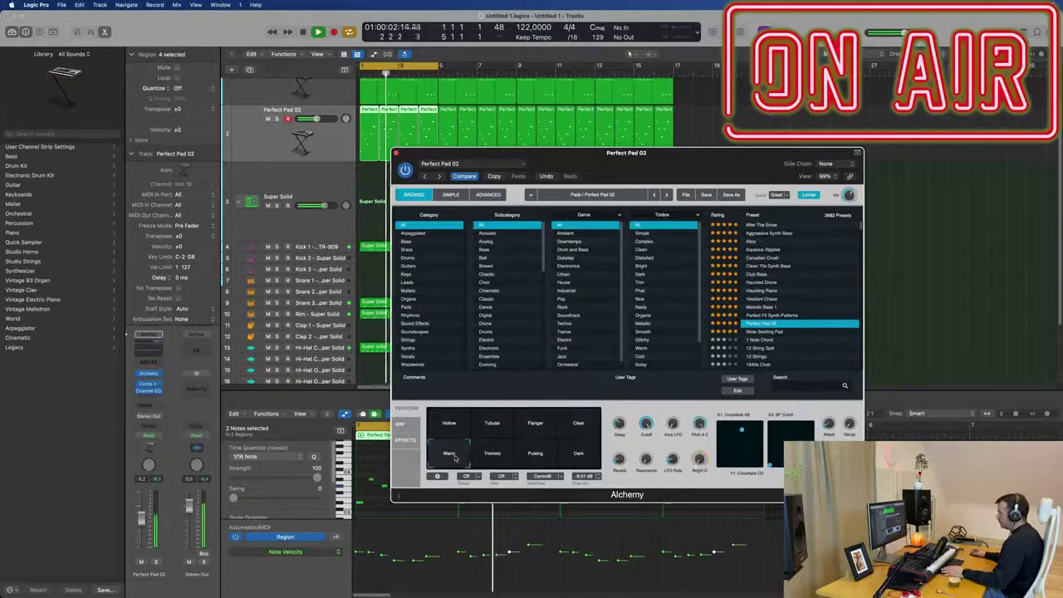
pyautogui.click(502, 458)
pyautogui.click(541, 459)
pyautogui.click(578, 455)
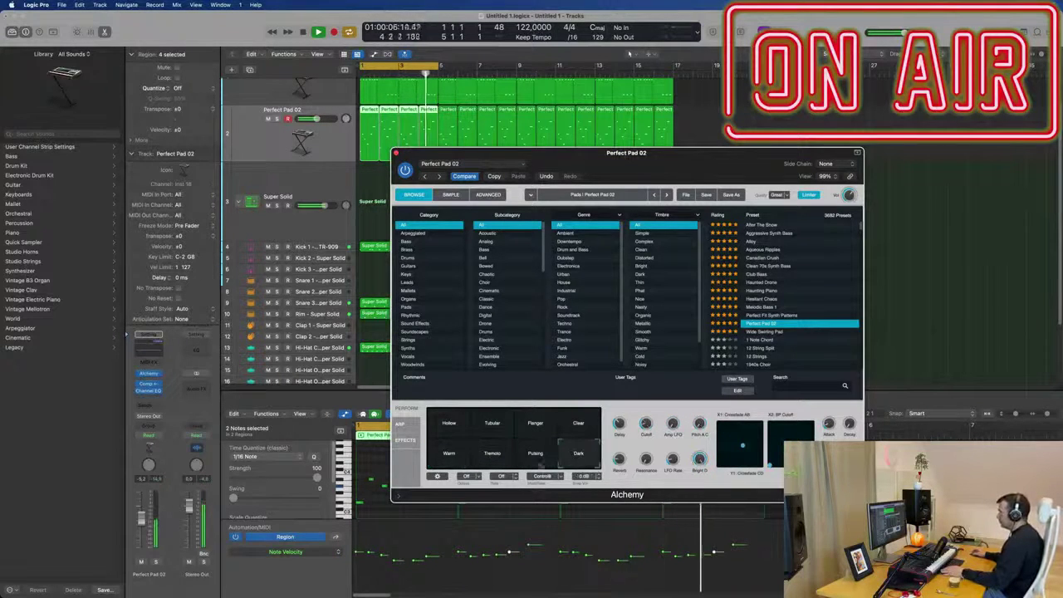
pyautogui.click(453, 457)
# Step: Lower the Perfect Pad 02 track volume and duplicate the track with its plug-ins as a new empty track
pyautogui.moveTo(669, 169); pyautogui.dragTo(729, 139)
pyautogui.click(257, 152)
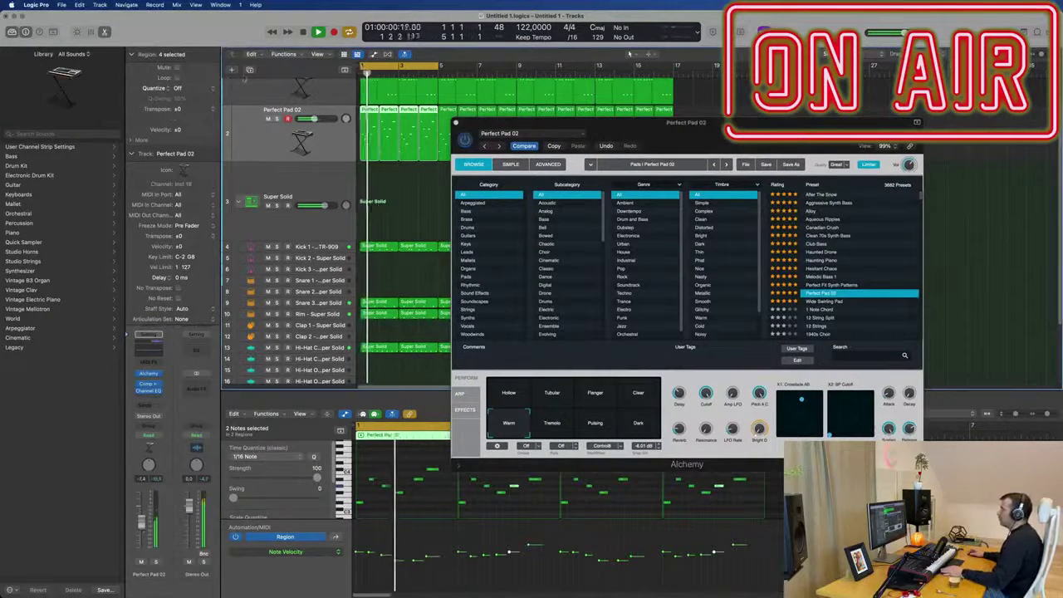
pyautogui.press('super+d')
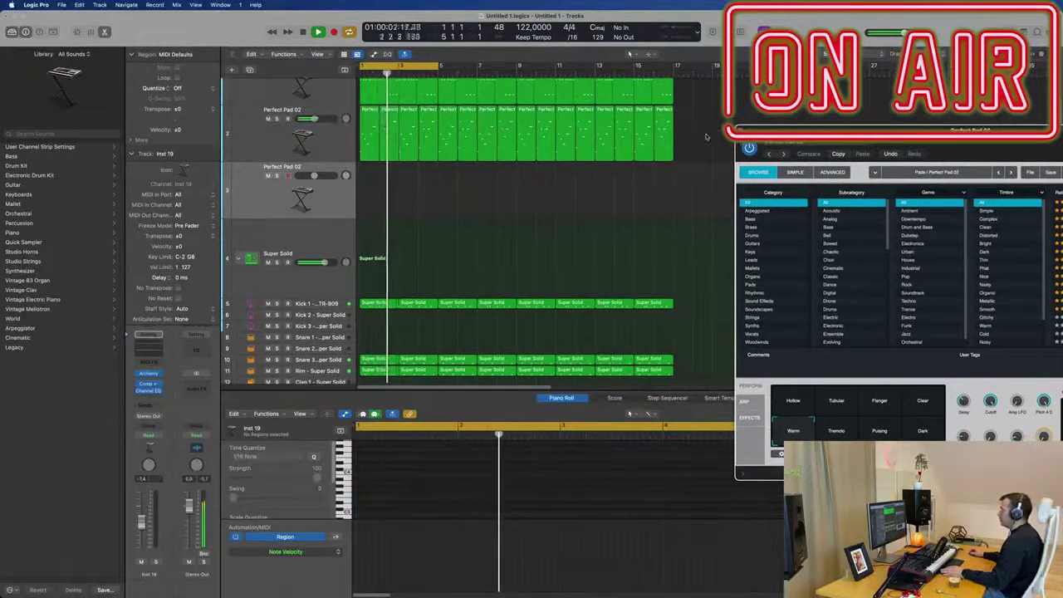
# Step: Copy the 16 bars of Perfect Pad 02 regions onto the new duplicate track and mute the original pad track
pyautogui.moveTo(706, 142); pyautogui.dragTo(366, 191)
pyautogui.press('space')
pyautogui.press('space')
pyautogui.click(257, 202)
pyautogui.press('v')
pyautogui.press('space')
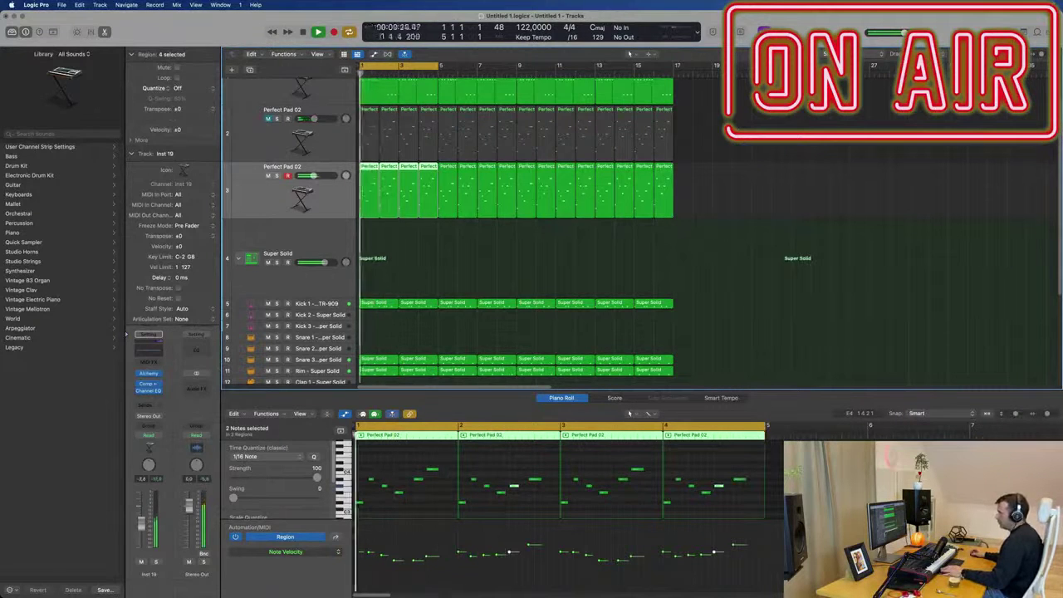
# Step: Open Alchemy on the new track, try the Canadian Crush preset and raise the track volume slightly
pyautogui.click(148, 374)
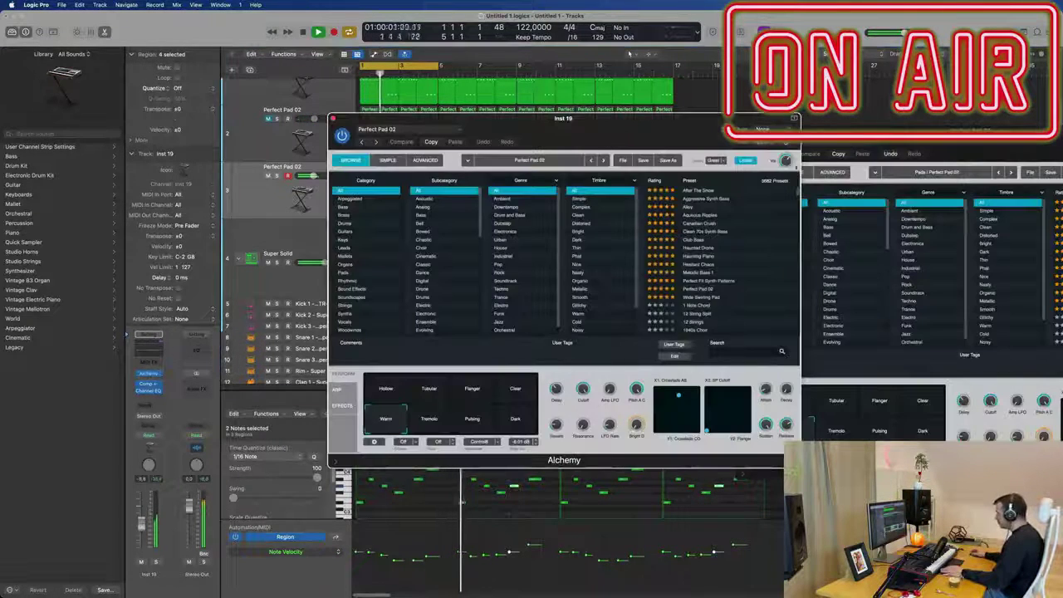
pyautogui.moveTo(673, 127)
pyautogui.mouseDown()
pyautogui.moveTo(682, 125)
pyautogui.moveTo(673, 129)
pyautogui.mouseUp()
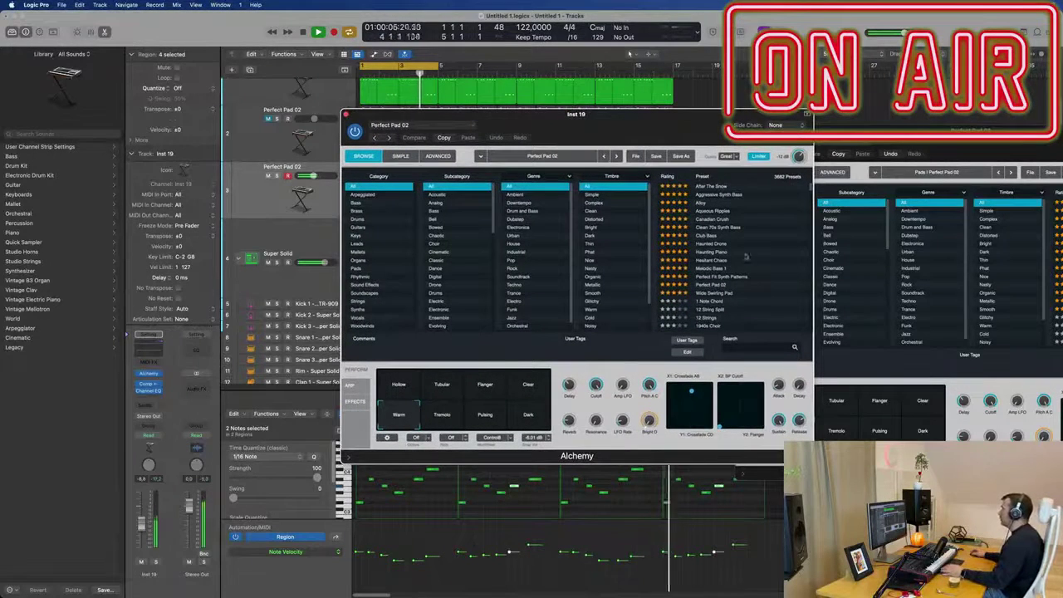
pyautogui.click(752, 219)
pyautogui.moveTo(639, 125); pyautogui.dragTo(719, 126)
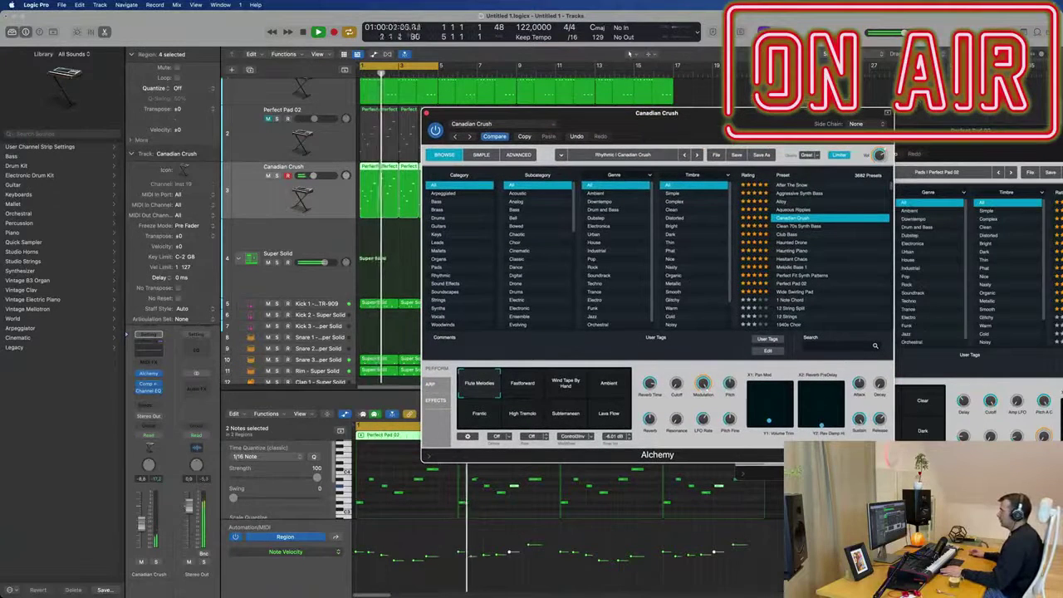
pyautogui.moveTo(312, 175); pyautogui.dragTo(319, 175)
pyautogui.press('space')
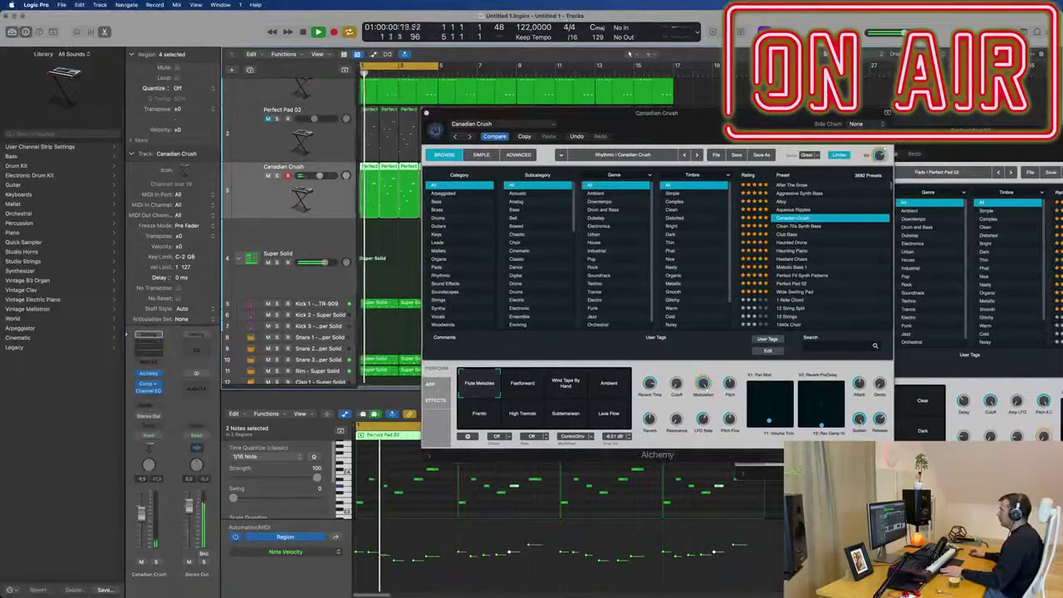
# Step: Try the Aggressive Synth Bass preset with its LFO and Aggressive snapshots at a slightly higher track volume
pyautogui.click(794, 193)
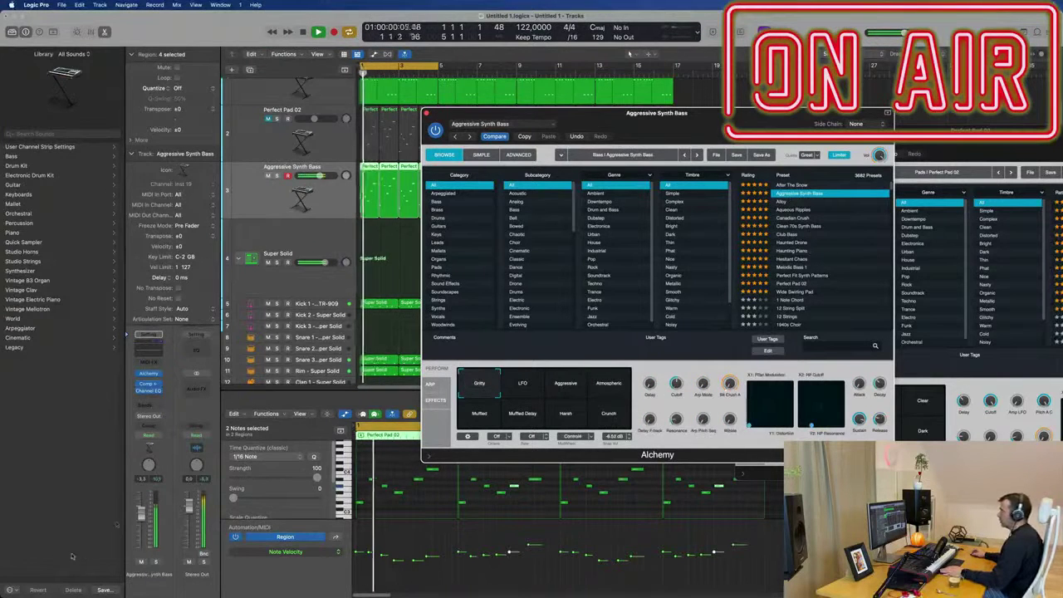
pyautogui.moveTo(141, 513); pyautogui.dragTo(141, 509)
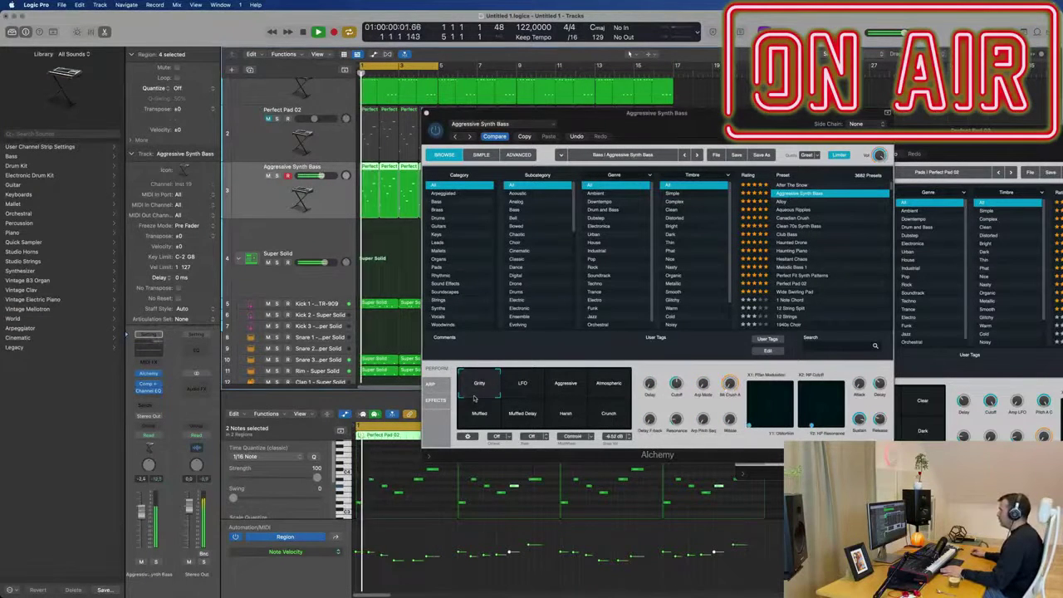
pyautogui.click(523, 386)
pyautogui.click(569, 386)
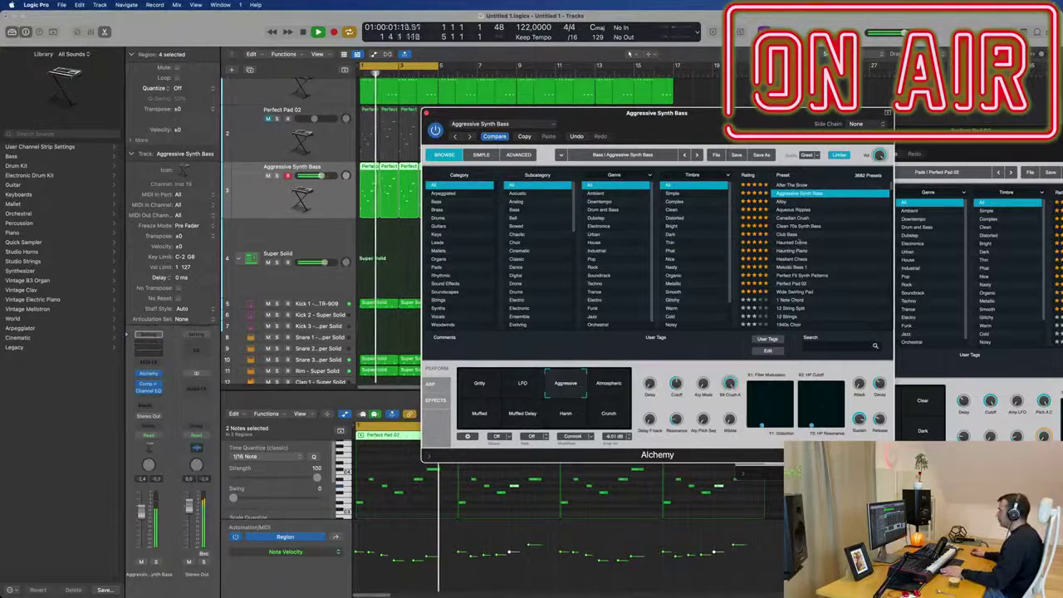
# Step: Audition the Club Bass and Hesitant Chaos presets on the new track and choose Melodic Bass 1
pyautogui.click(793, 235)
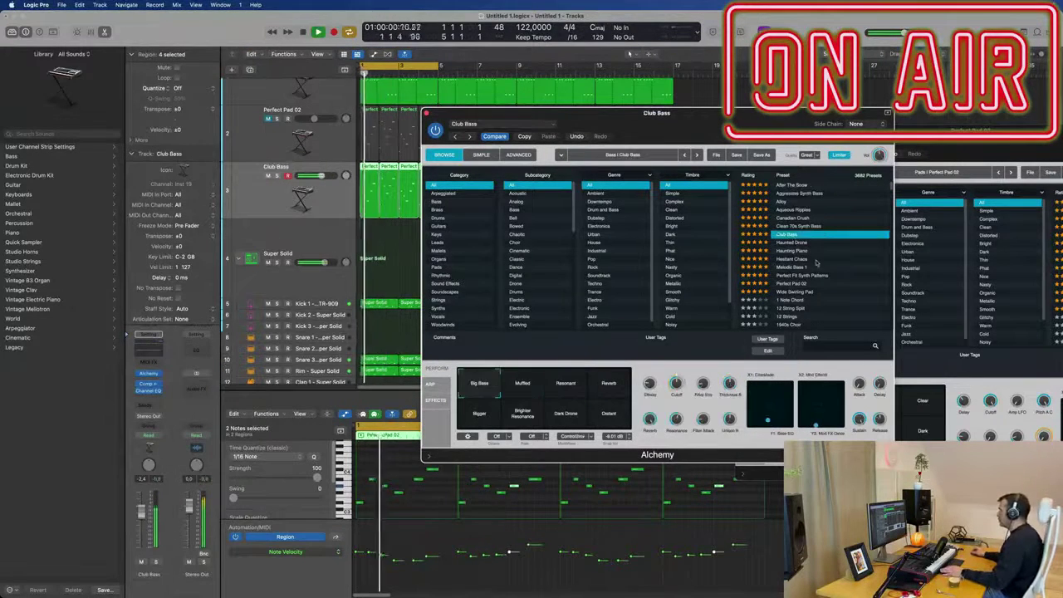
pyautogui.click(803, 259)
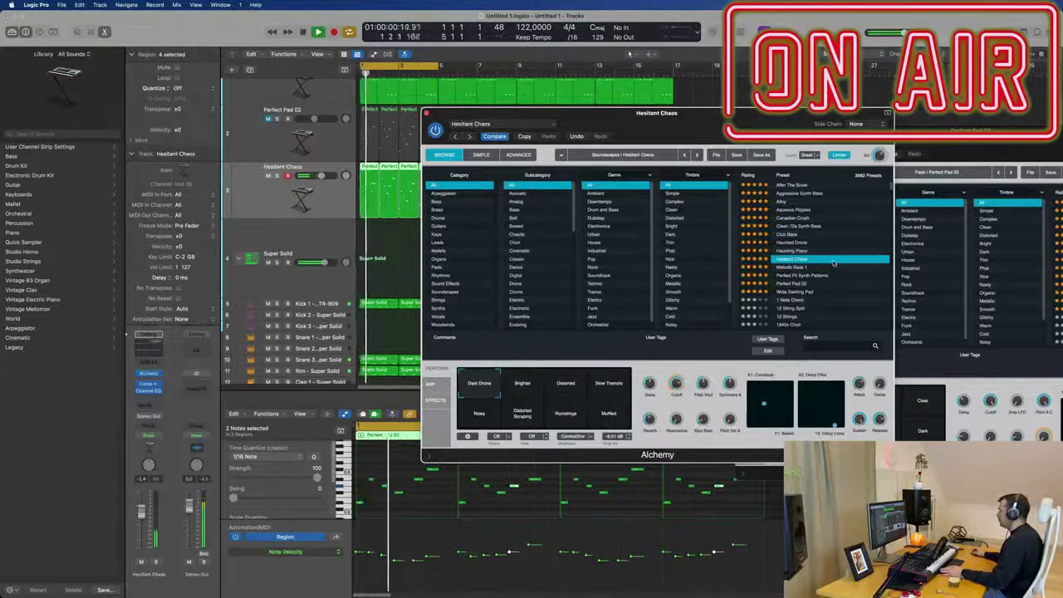
pyautogui.press('Down')
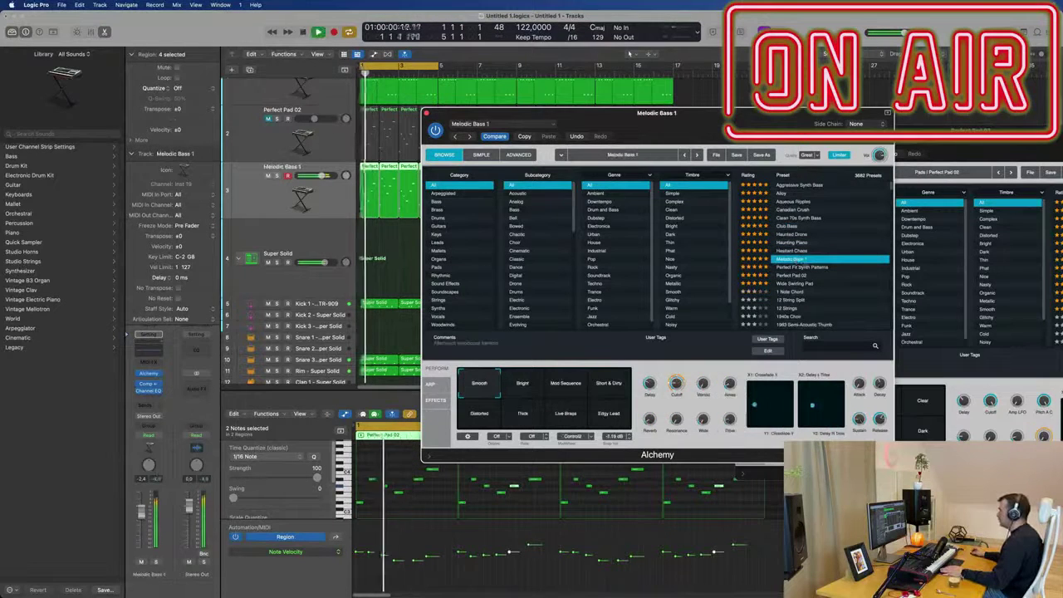
pyautogui.moveTo(644, 114); pyautogui.dragTo(776, 84)
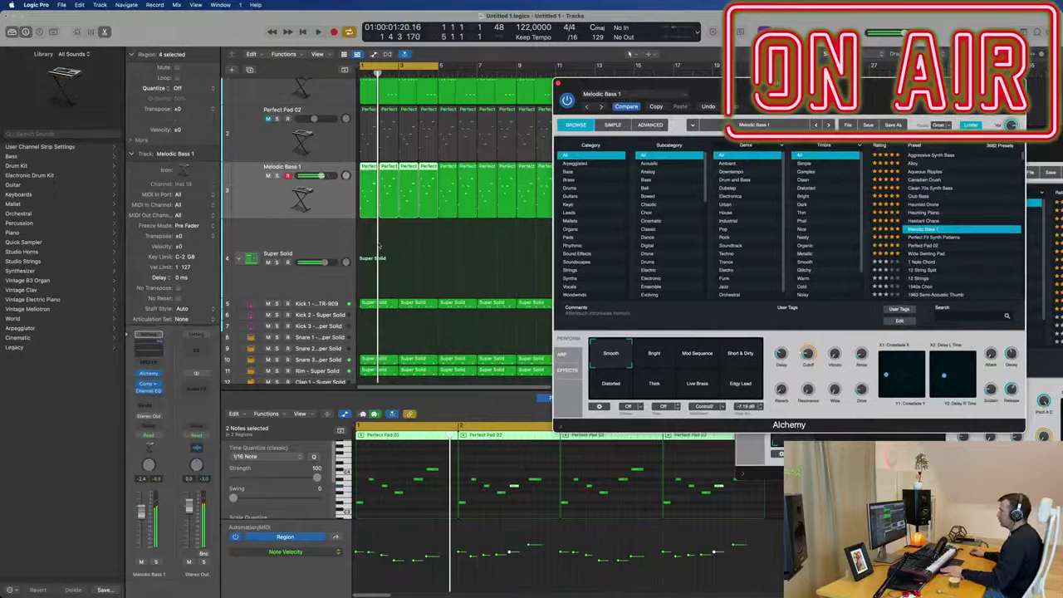
# Step: Lower the new Melodic Bass 1 track's volume to about -7.4 dB while playing the loop
pyautogui.click(253, 205)
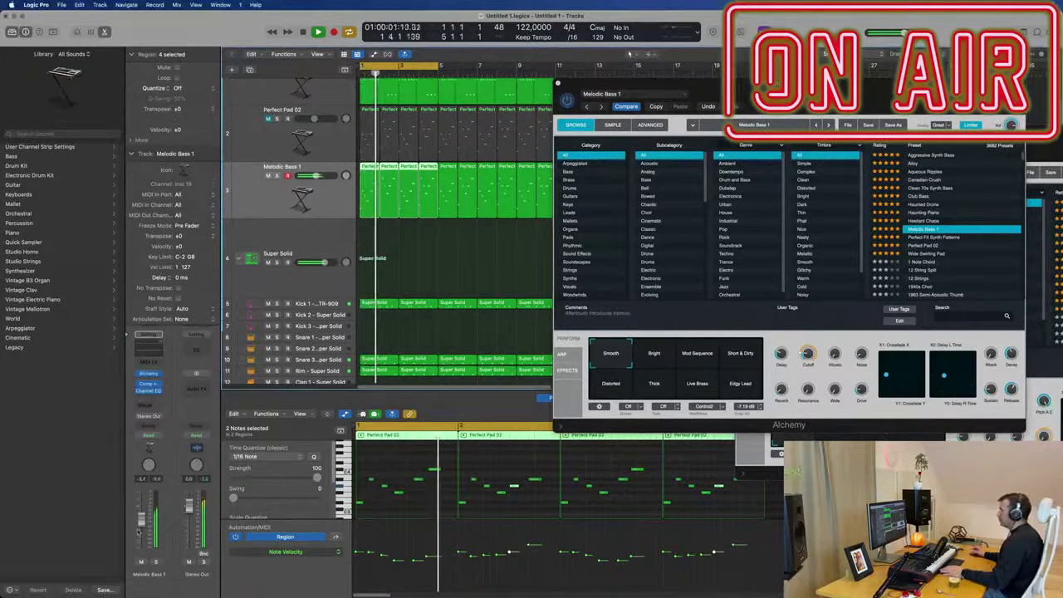
pyautogui.press('space')
pyautogui.moveTo(141, 521); pyautogui.dragTo(140, 527)
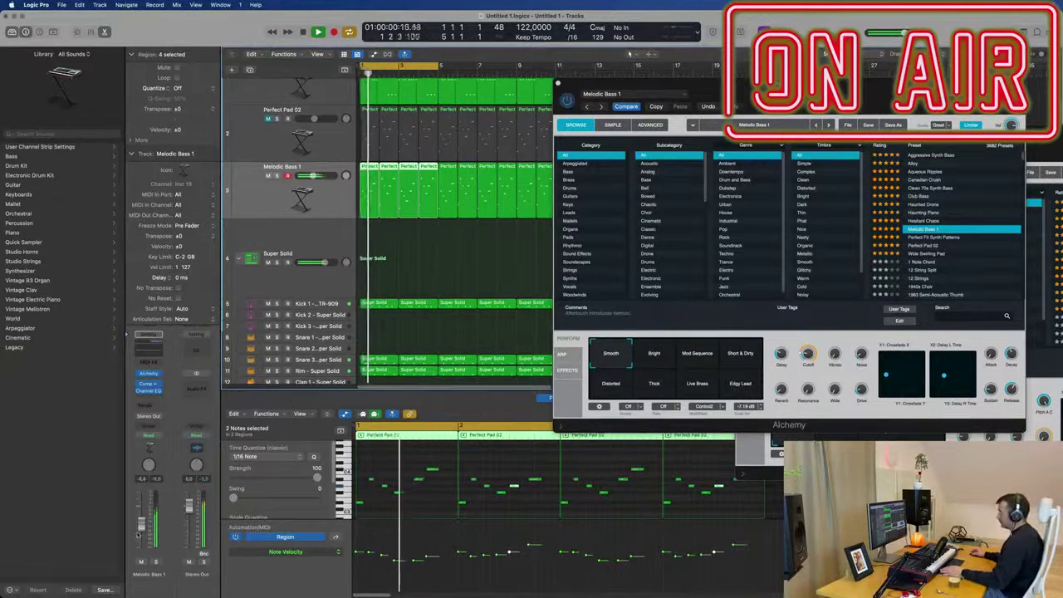
pyautogui.press('space')
pyautogui.press('space')
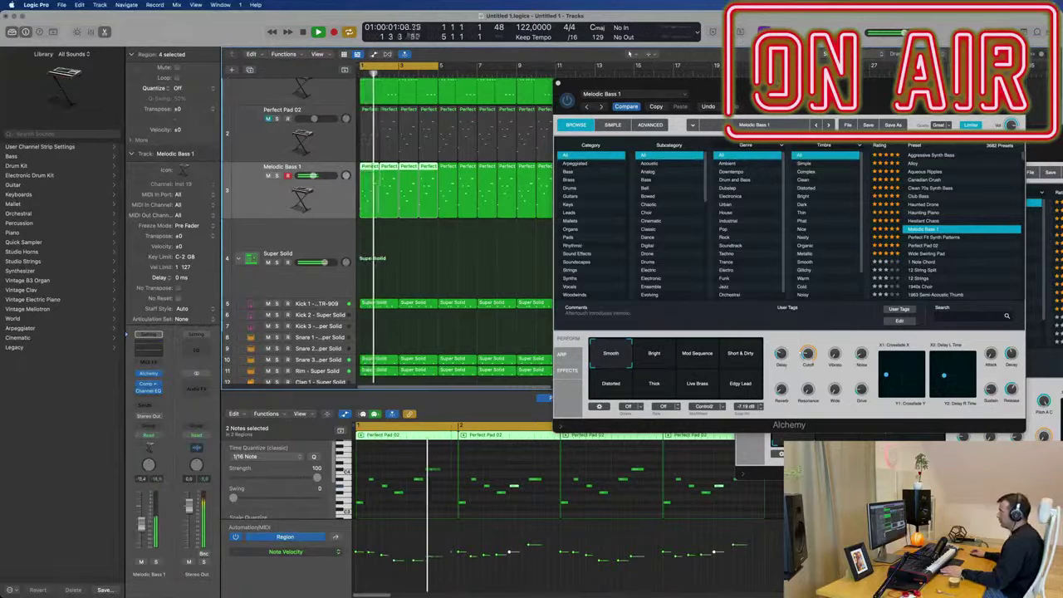
pyautogui.press('space')
pyautogui.press('space')
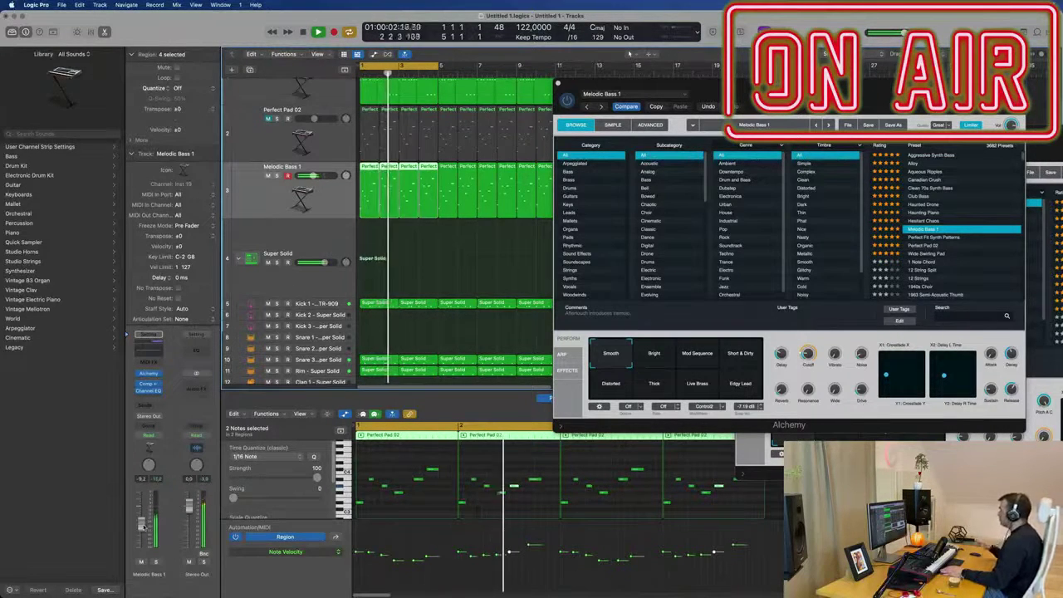
pyautogui.moveTo(714, 83); pyautogui.dragTo(615, 93)
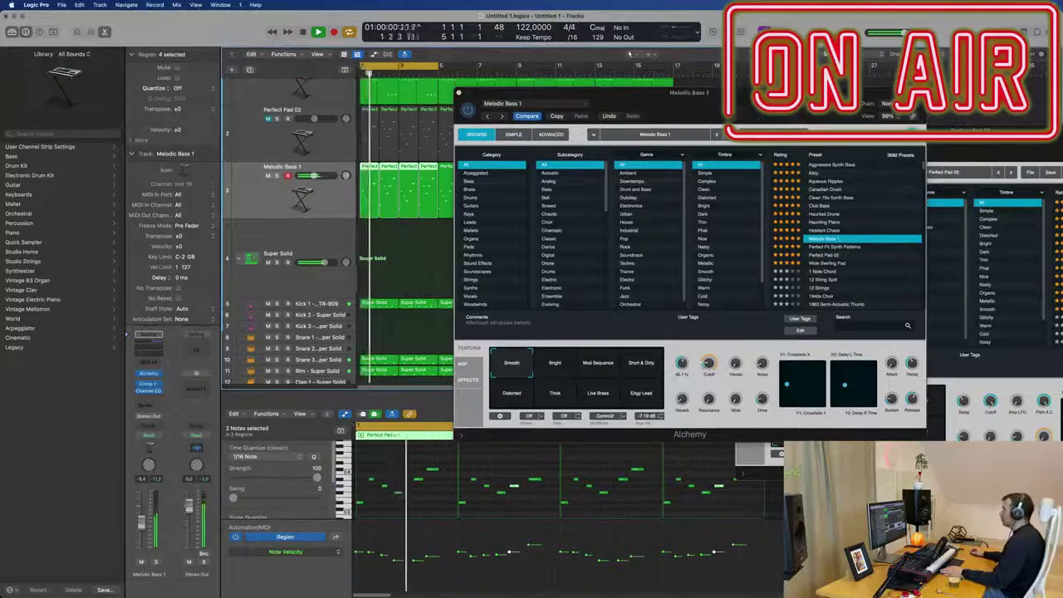
pyautogui.moveTo(733, 108); pyautogui.dragTo(772, 178)
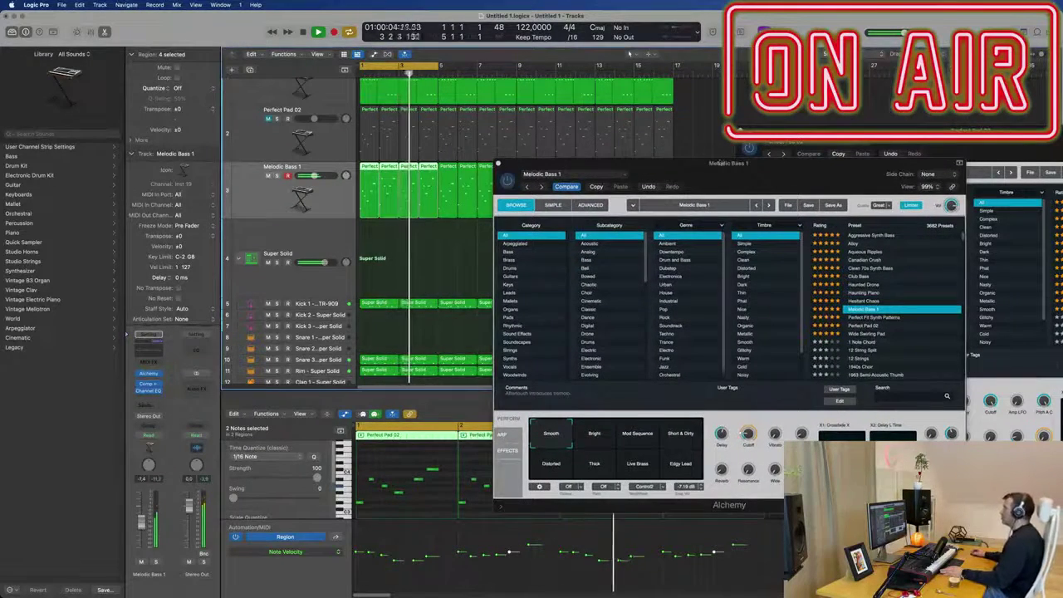
pyautogui.moveTo(748, 172); pyautogui.dragTo(643, 161)
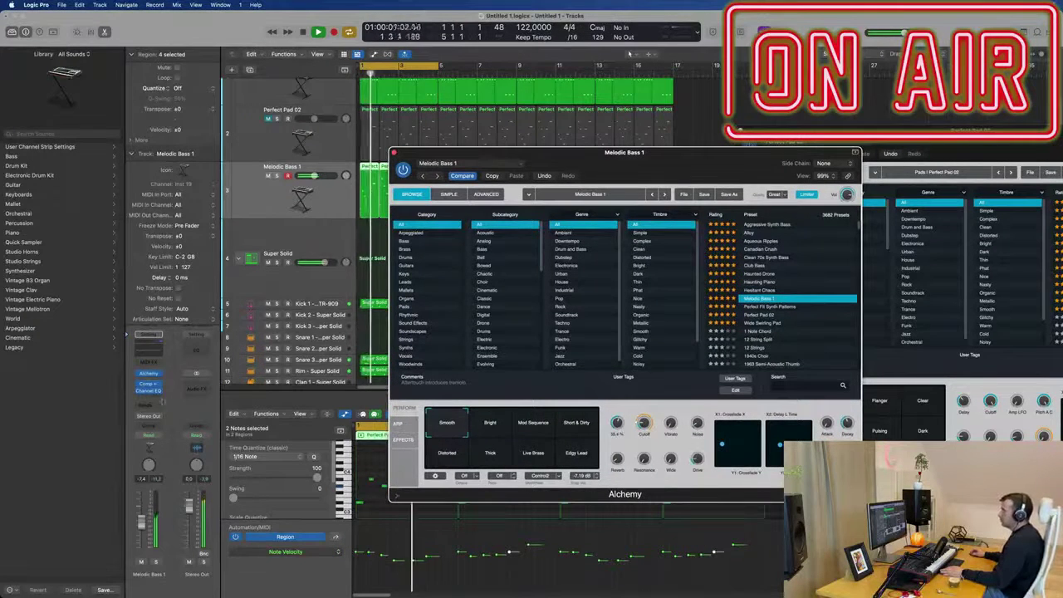
# Step: Add a send to Bus 6 on the new Melodic Bass 1 track
pyautogui.click(148, 399)
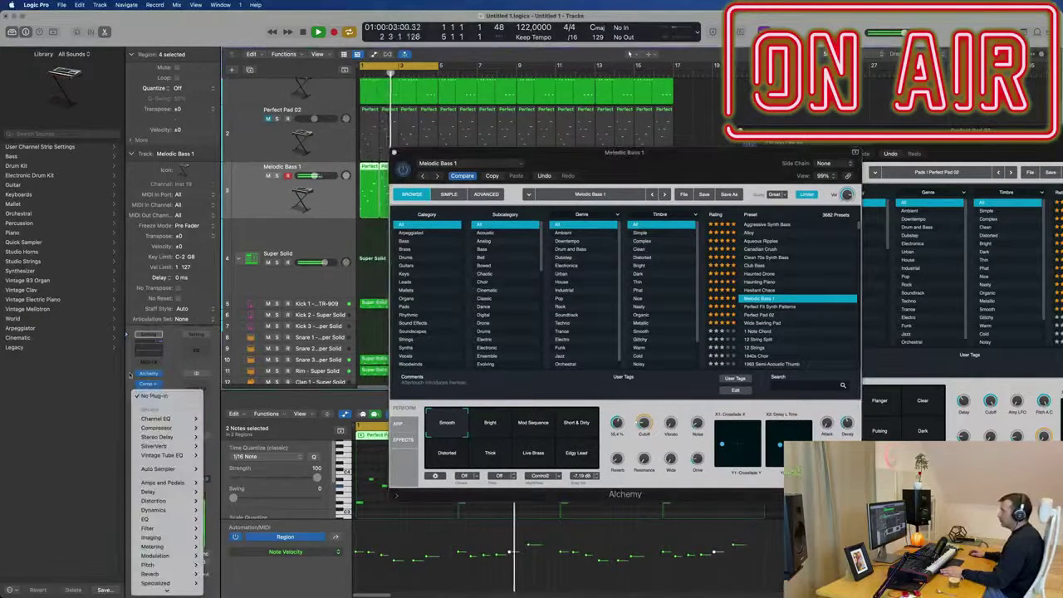
pyautogui.click(138, 414)
pyautogui.click(143, 412)
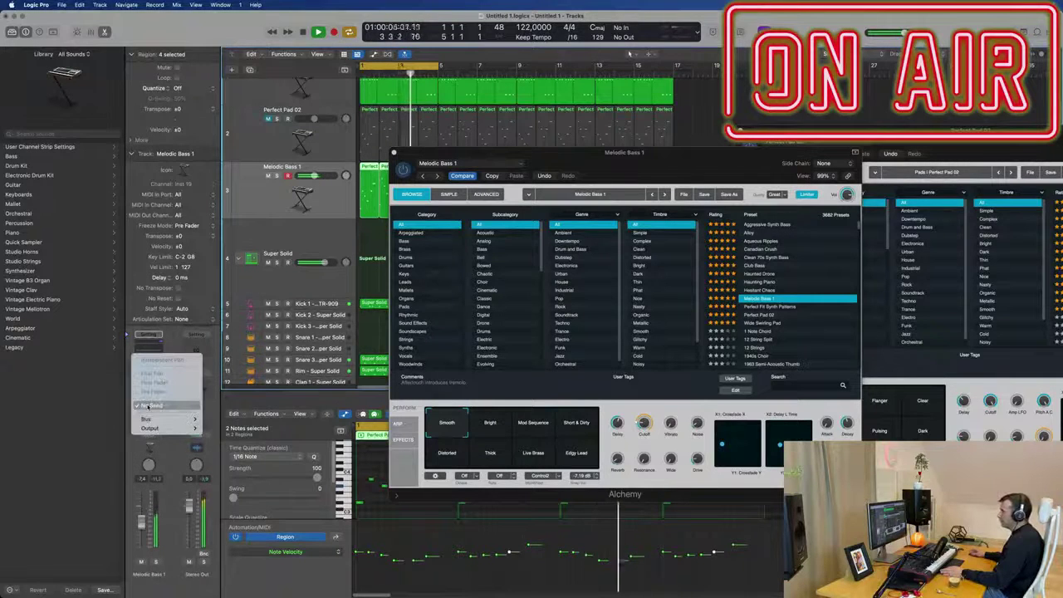
pyautogui.moveTo(166, 418)
pyautogui.click(218, 282)
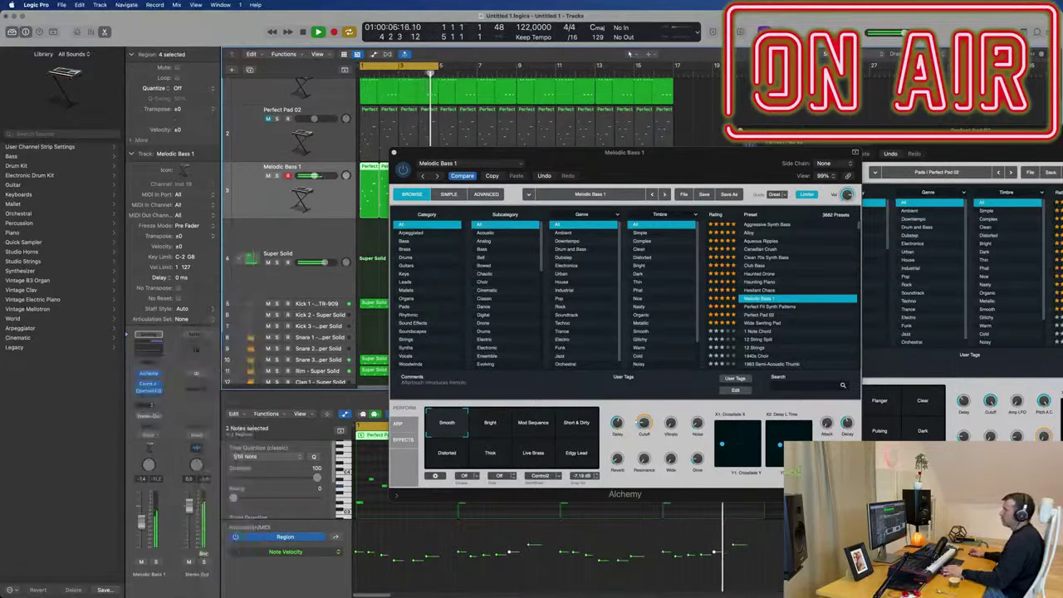
# Step: Insert a stereo SilverVerb on the Bus 6 aux, load its grandiose preset and set the wet output to 100%
pyautogui.click(196, 379)
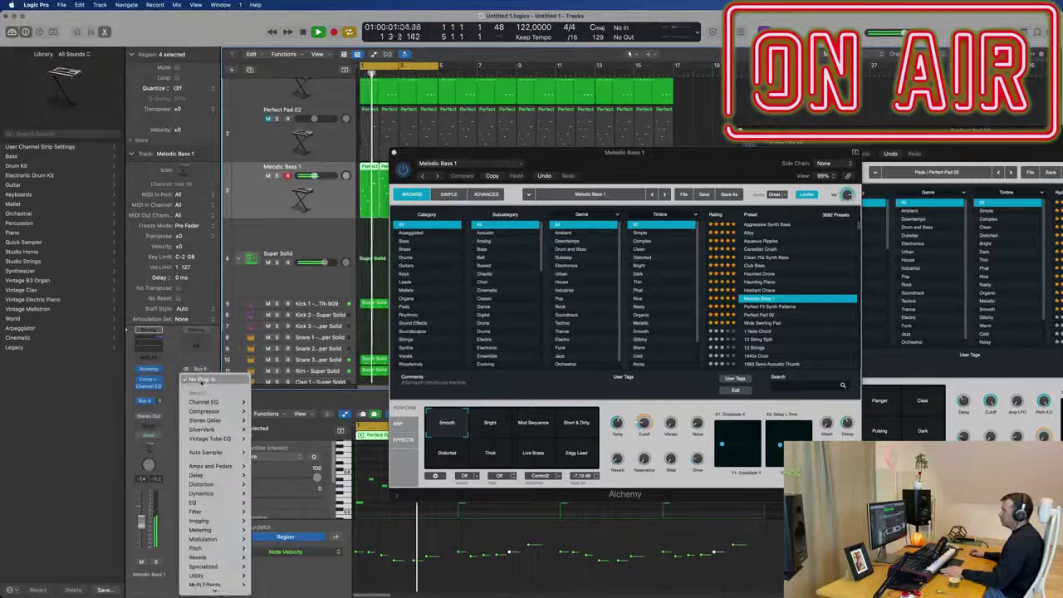
pyautogui.moveTo(215, 430)
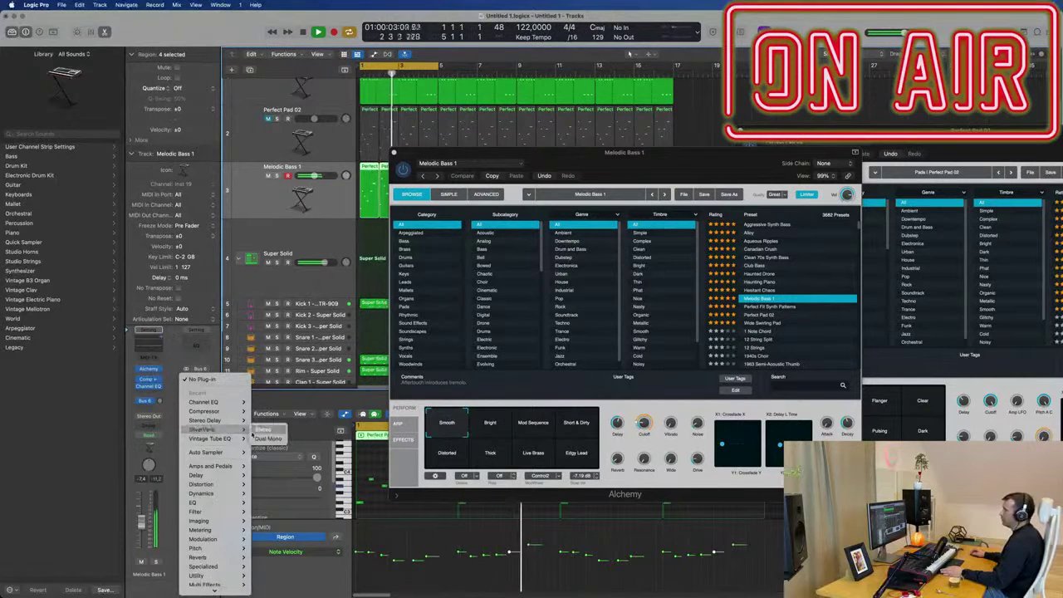
pyautogui.click(265, 431)
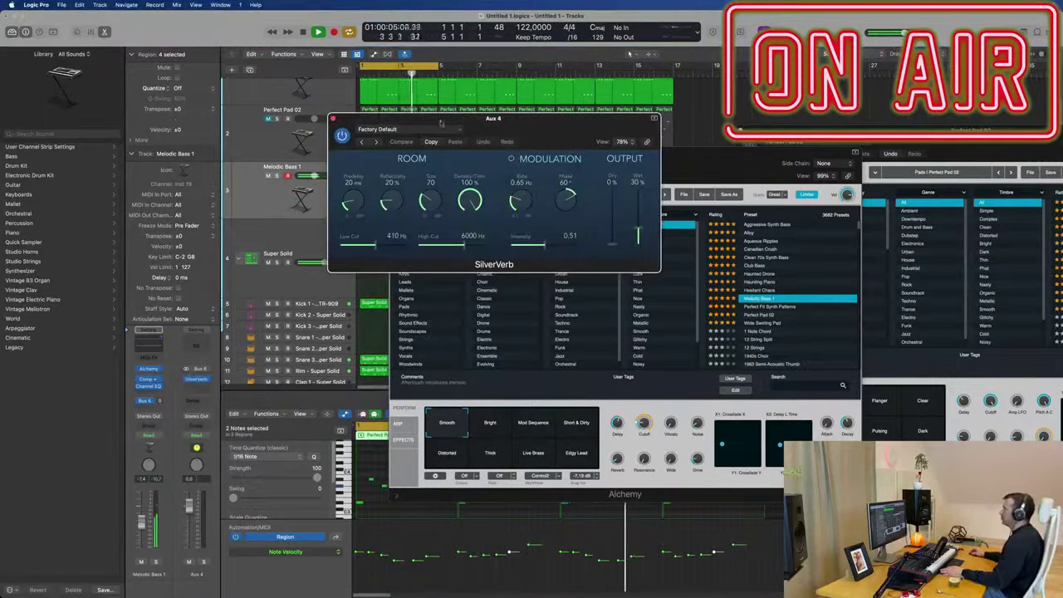
pyautogui.click(398, 129)
pyautogui.click(432, 301)
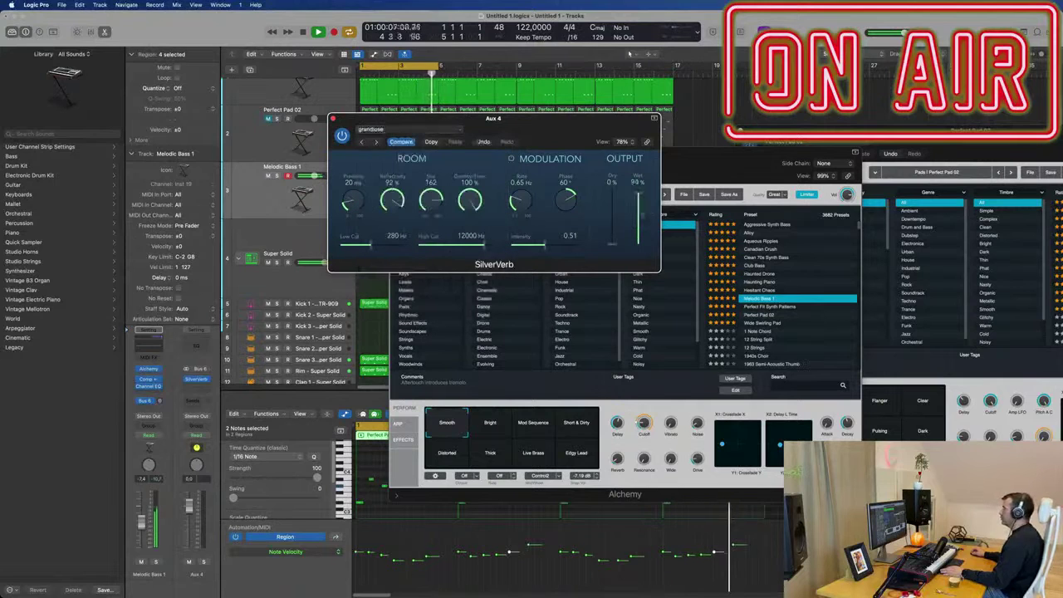
pyautogui.moveTo(630, 192); pyautogui.dragTo(633, 185)
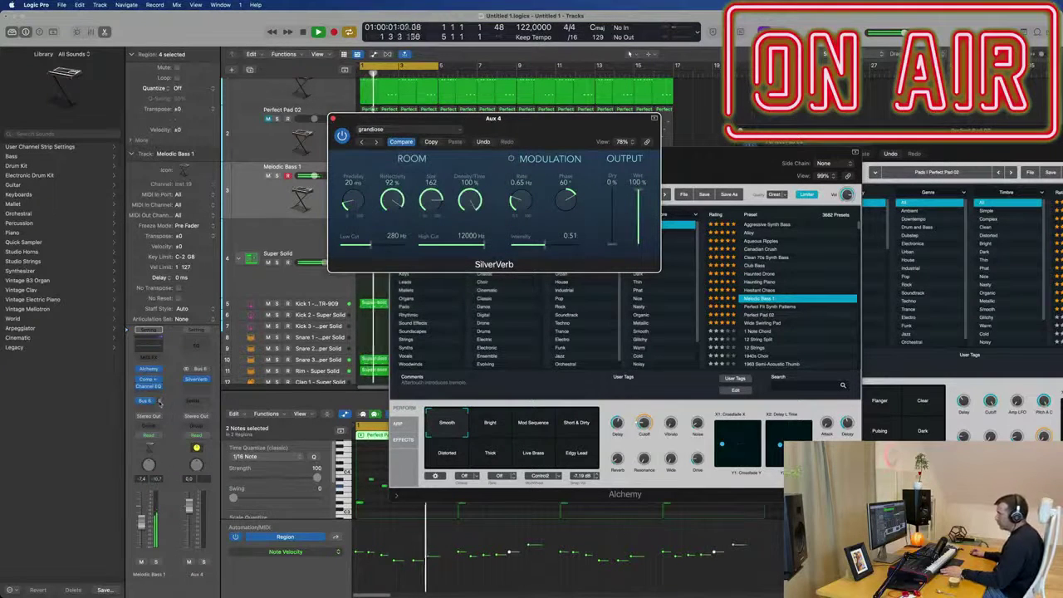
# Step: Raise the Melodic Bass 1 track's Bus 6 send level and close its SilverVerb and Alchemy windows
pyautogui.moveTo(160, 400); pyautogui.dragTo(164, 375)
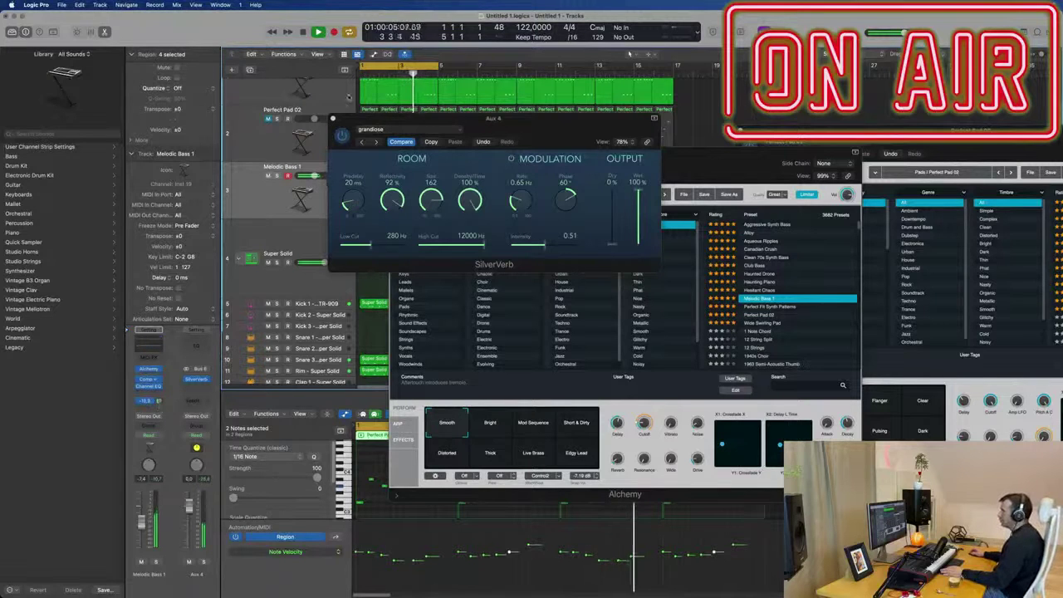
pyautogui.click(332, 119)
pyautogui.moveTo(431, 154); pyautogui.dragTo(387, 155)
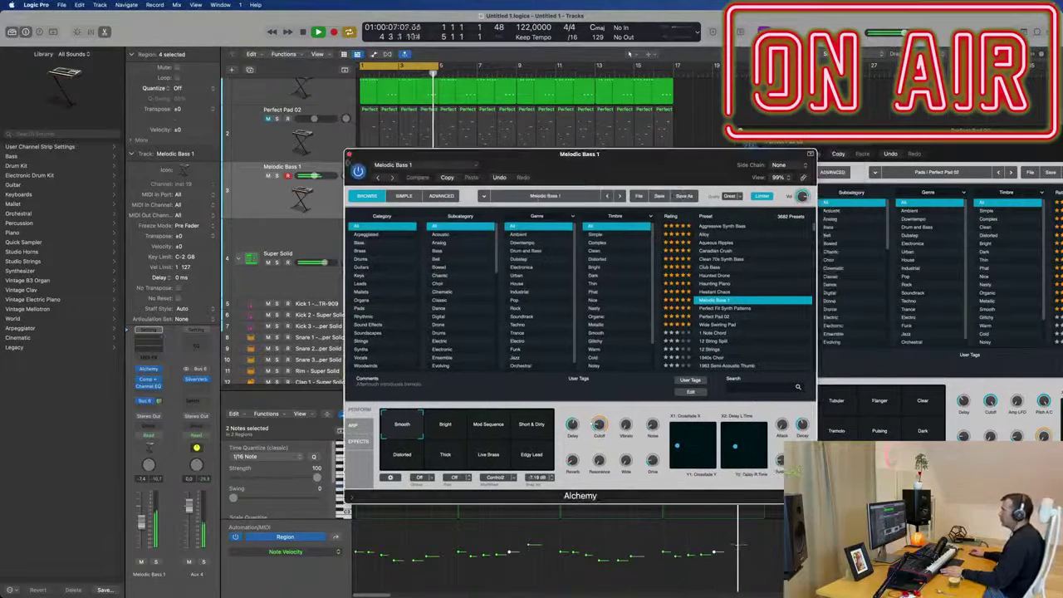
pyautogui.click(349, 154)
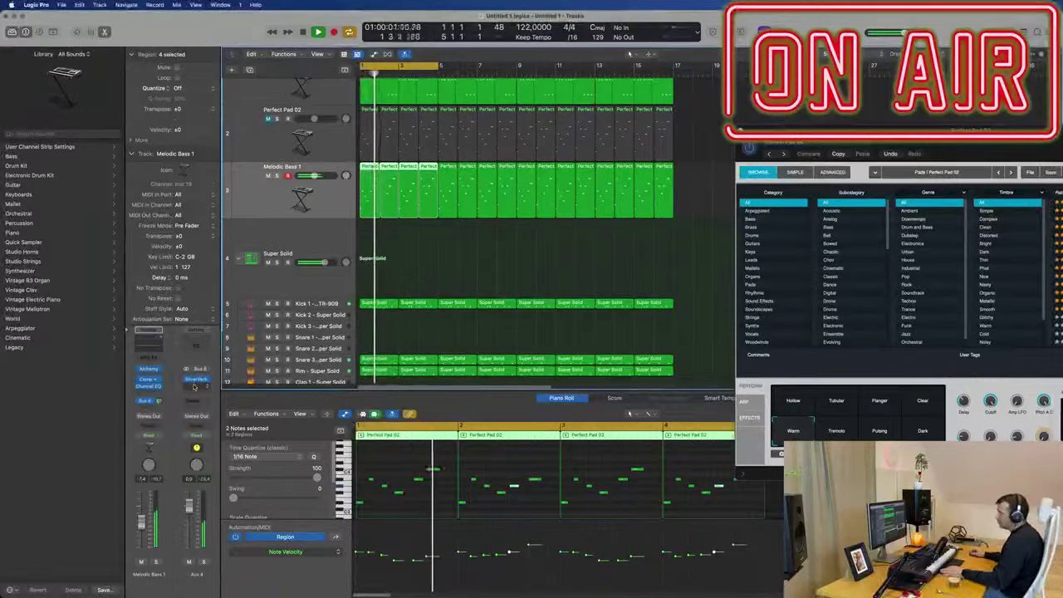
# Step: Copy an existing Alchemy track's Compressor onto Aux 4 after SilverVerb, open it and lower the Aux 4 volume slightly
pyautogui.press('x')
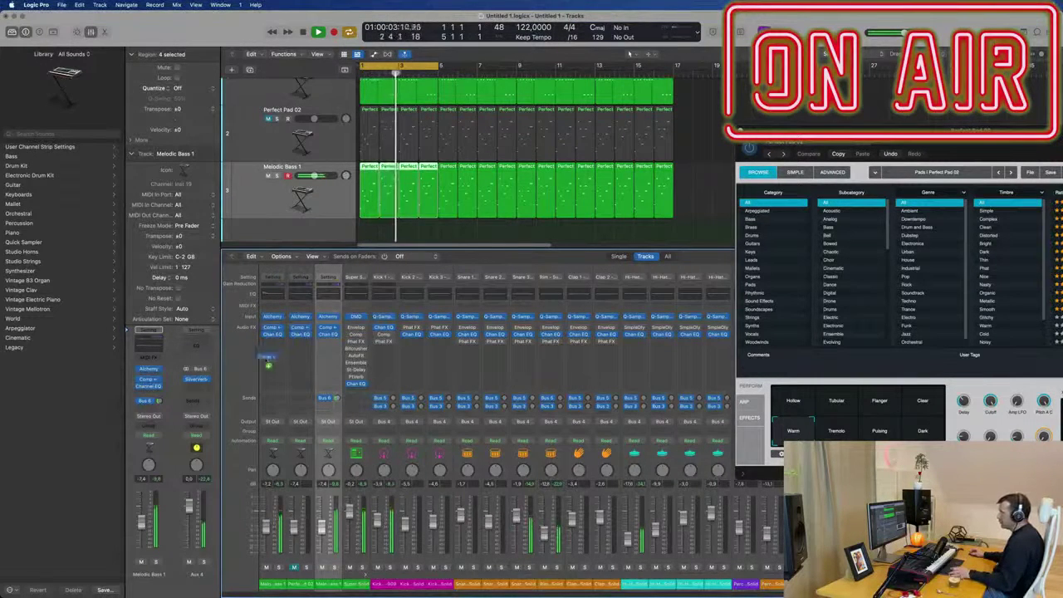
pyautogui.moveTo(200, 391); pyautogui.dragTo(196, 387)
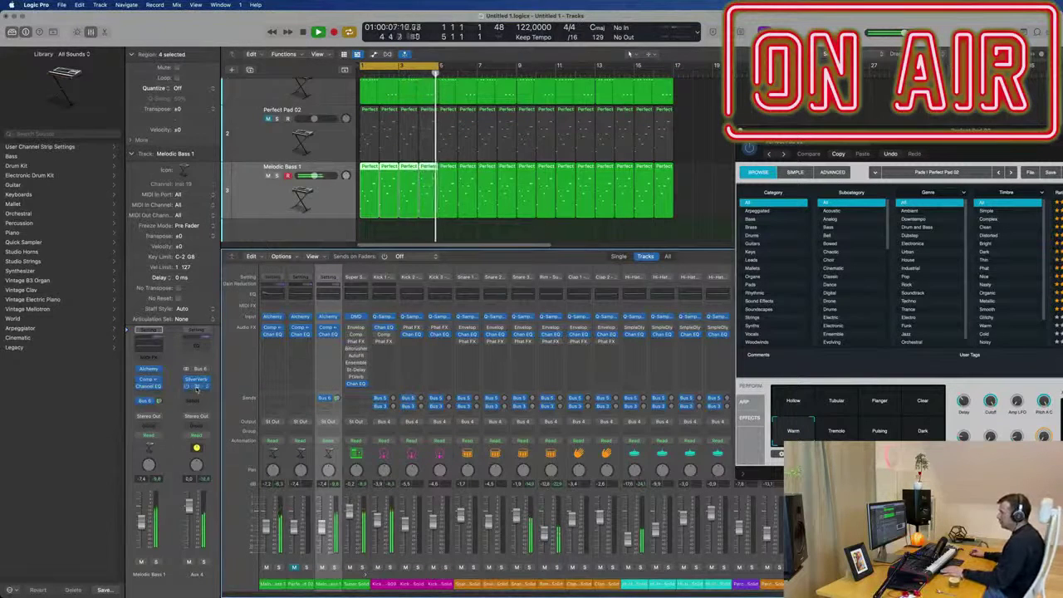
pyautogui.click(196, 387)
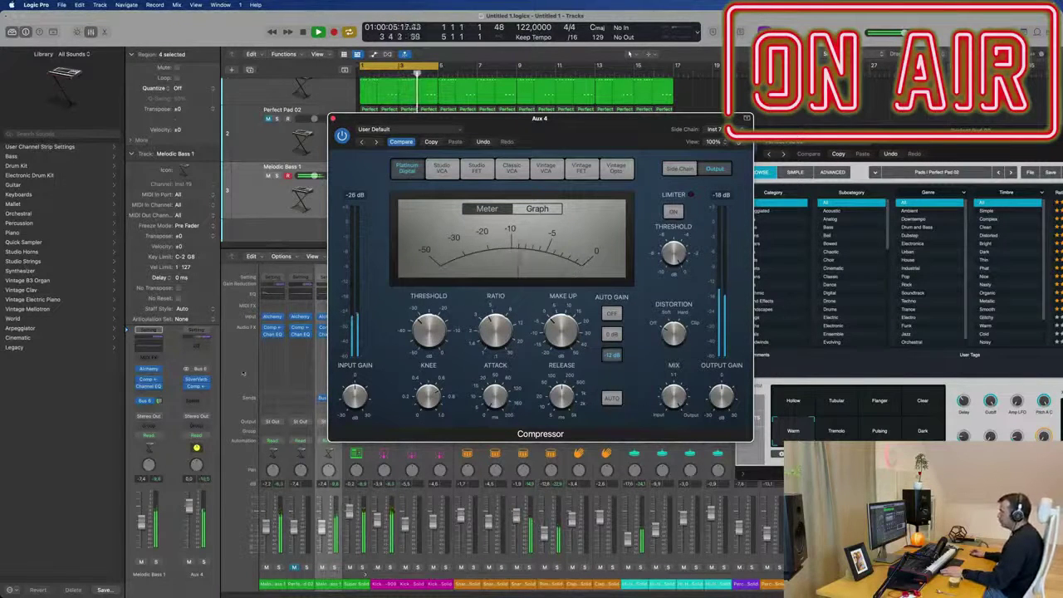
pyautogui.click(189, 517)
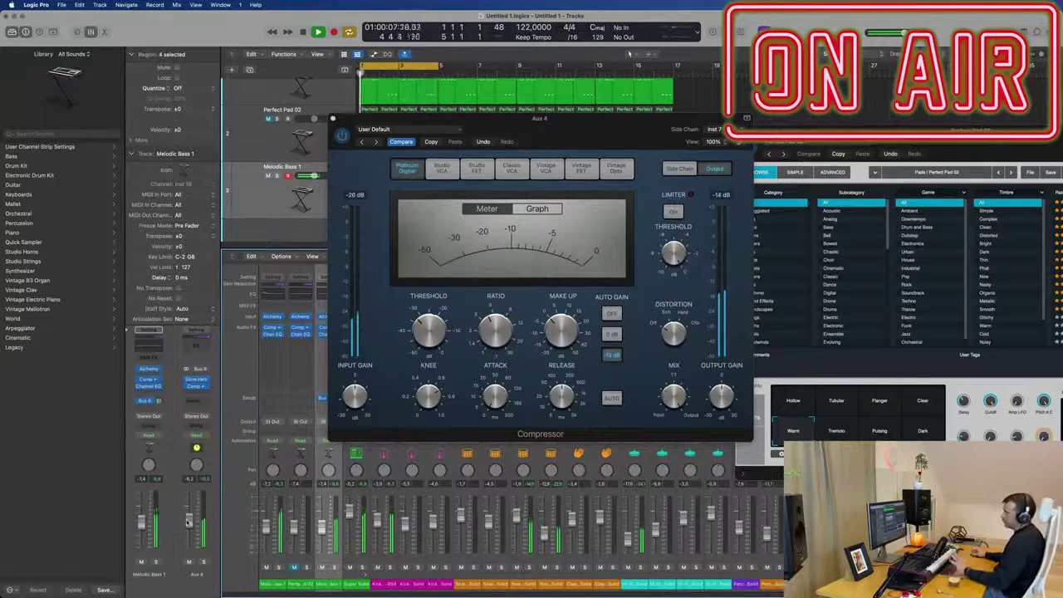
pyautogui.moveTo(581, 130); pyautogui.dragTo(691, 139)
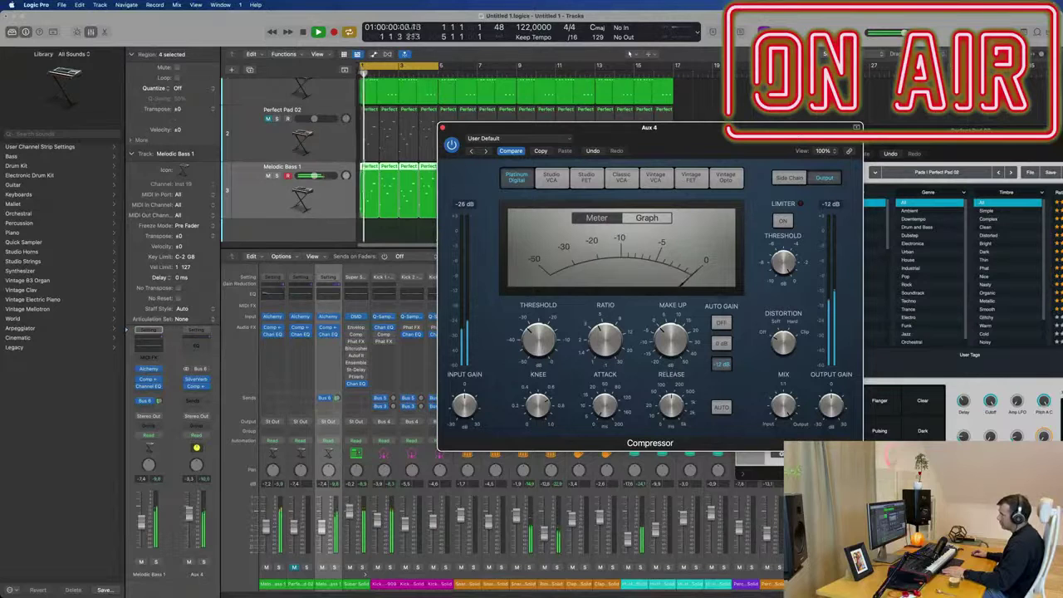
# Step: Lower the Aux 4 volume a little further and close its Compressor window
pyautogui.moveTo(189, 513); pyautogui.dragTo(187, 522)
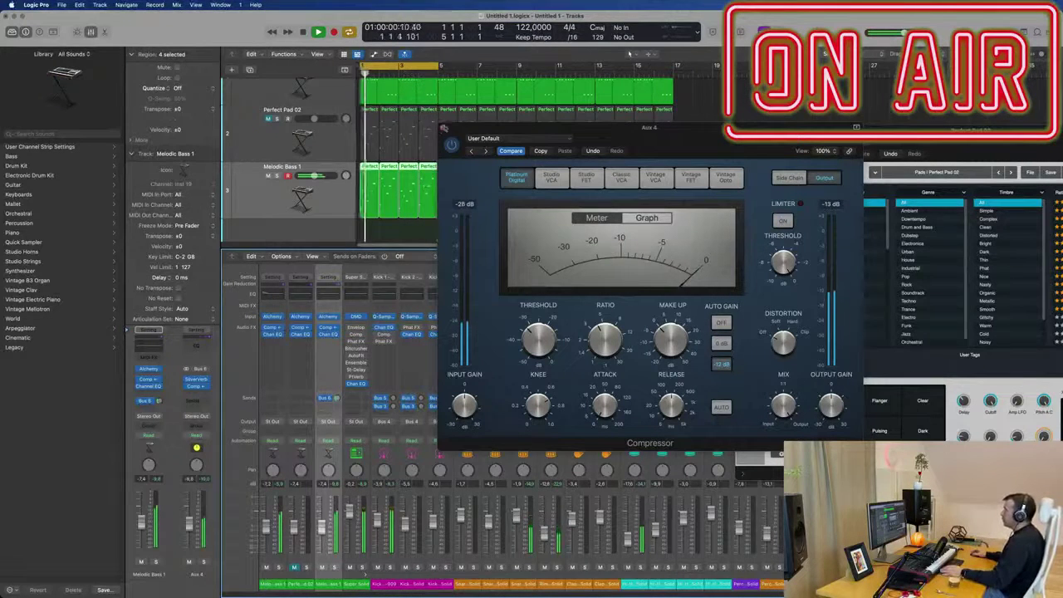
pyautogui.click(445, 129)
# Step: Unmute the Perfect Pad 02 track, comparing the layers with it muted and unmuted, and set its volume to about -11 dB
pyautogui.click(261, 138)
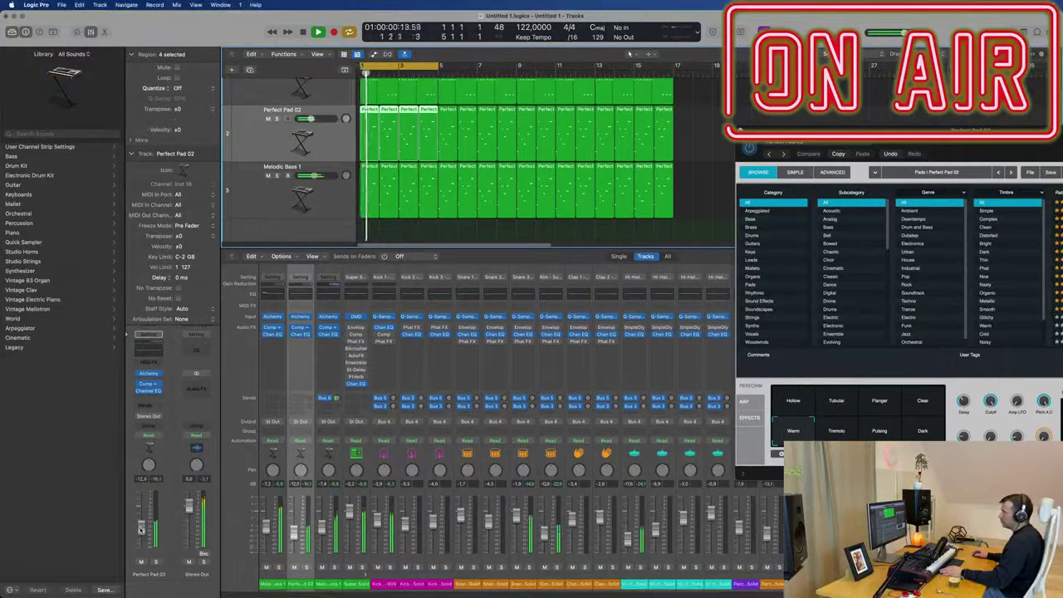
pyautogui.click(142, 562)
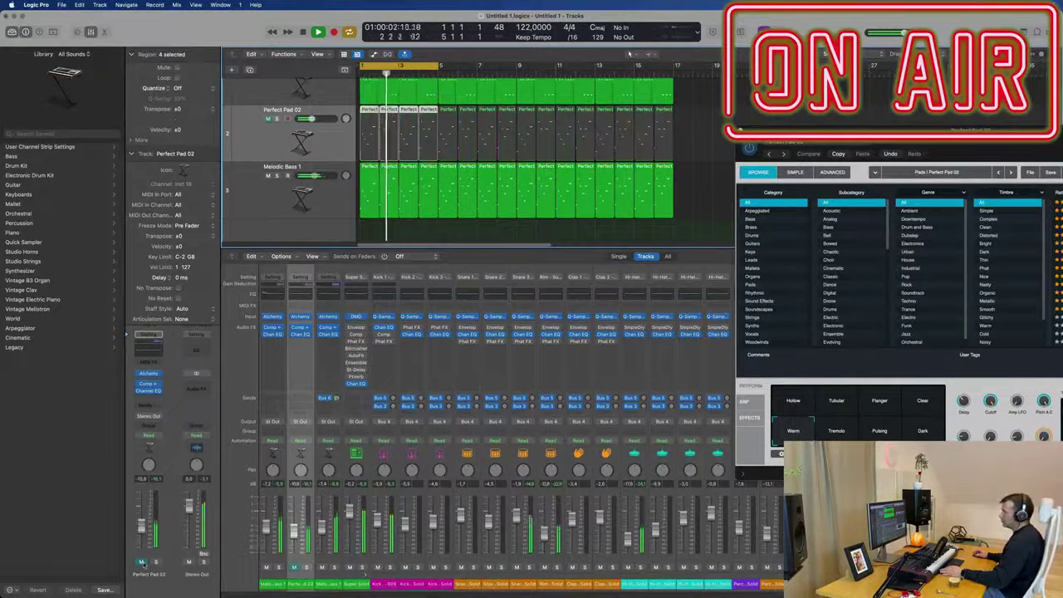
pyautogui.click(142, 562)
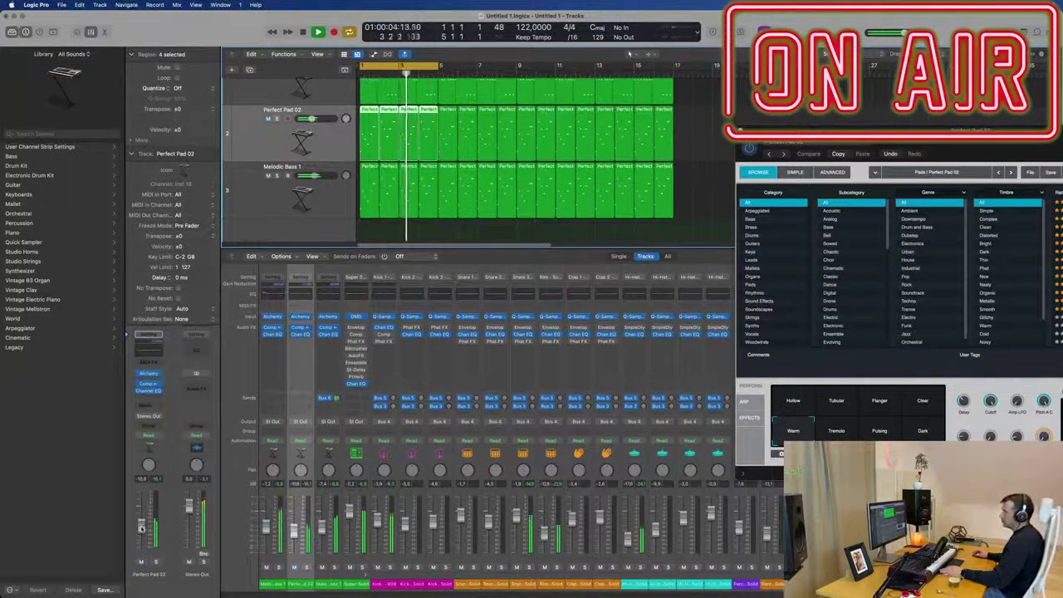
# Step: Add a Bus 6 send to the Perfect Pad 02 track, adjust its send level and close the track's Alchemy window
pyautogui.click(150, 406)
pyautogui.moveTo(166, 419)
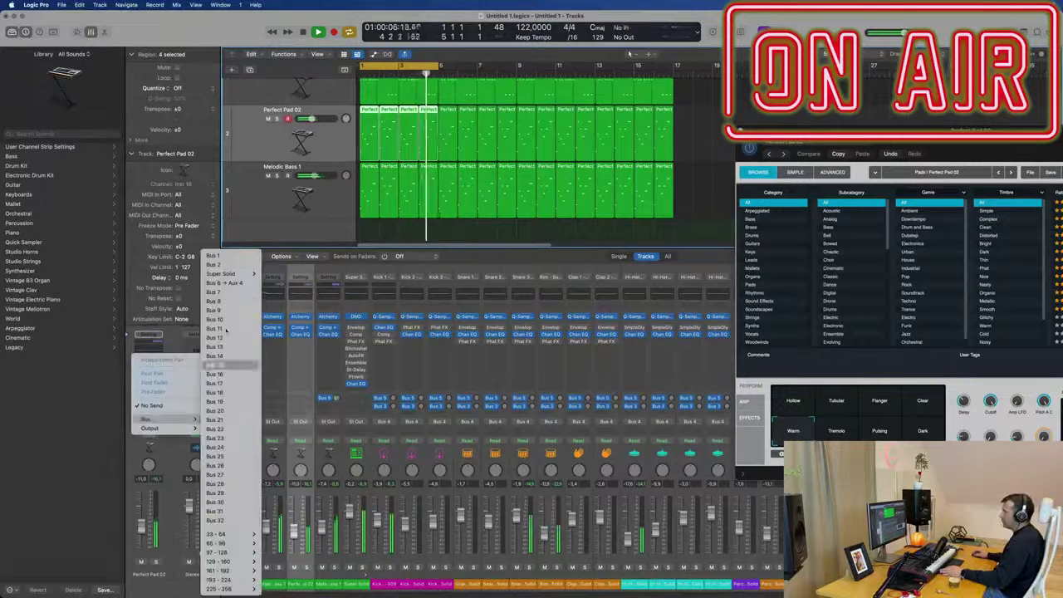
pyautogui.click(231, 279)
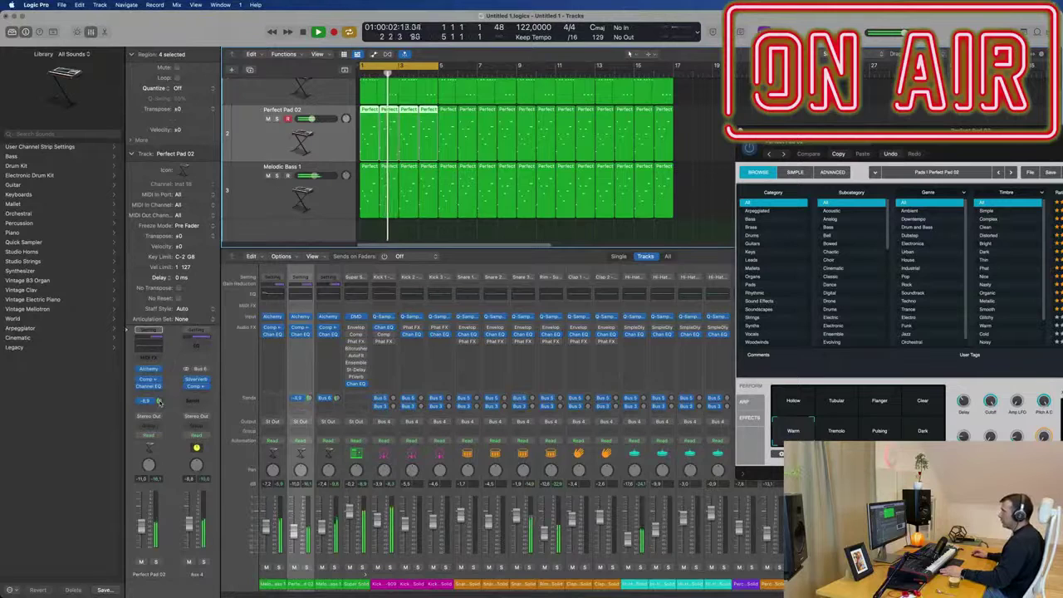
pyautogui.moveTo(159, 401); pyautogui.dragTo(159, 400)
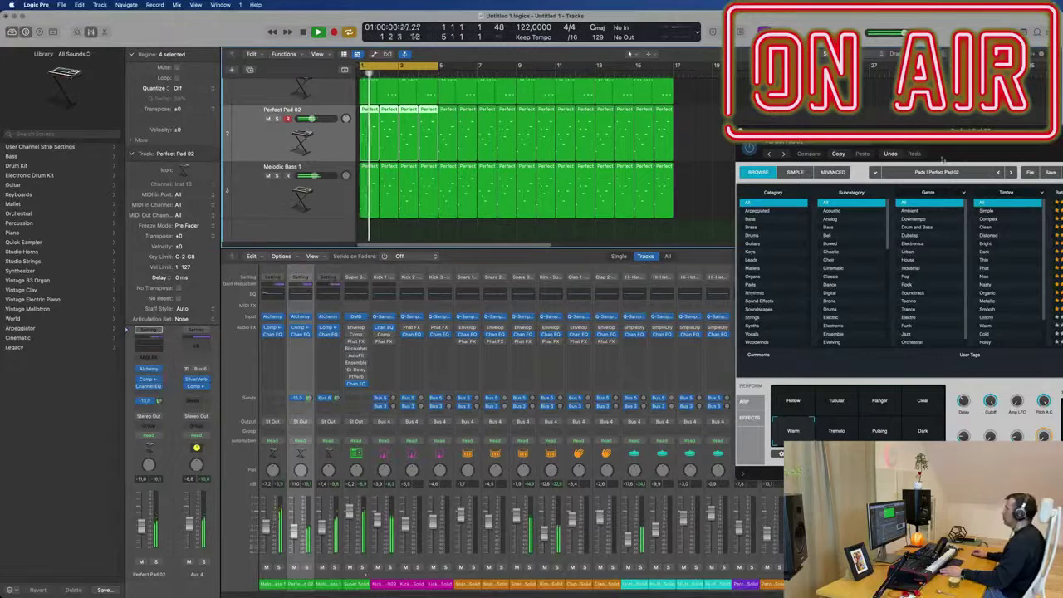
pyautogui.moveTo(942, 158); pyautogui.dragTo(847, 162)
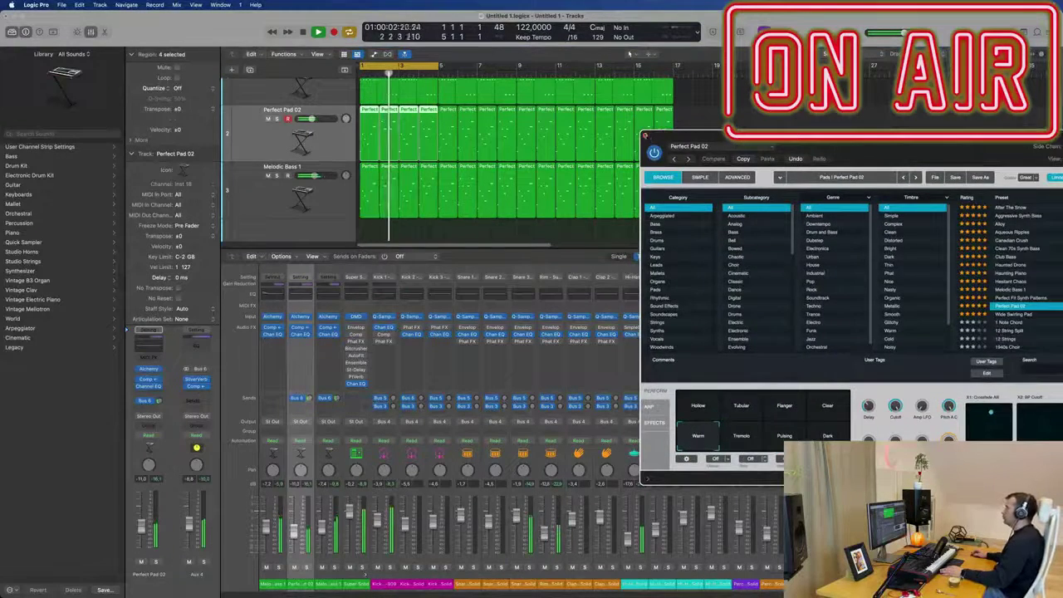
pyautogui.click(645, 135)
# Step: Duplicate the second Melodic Bass 1 track below Perfect Pad 02 and open the new track's Alchemy instrument
pyautogui.scroll(2, 585, 159)
pyautogui.scroll(-3, 585, 161)
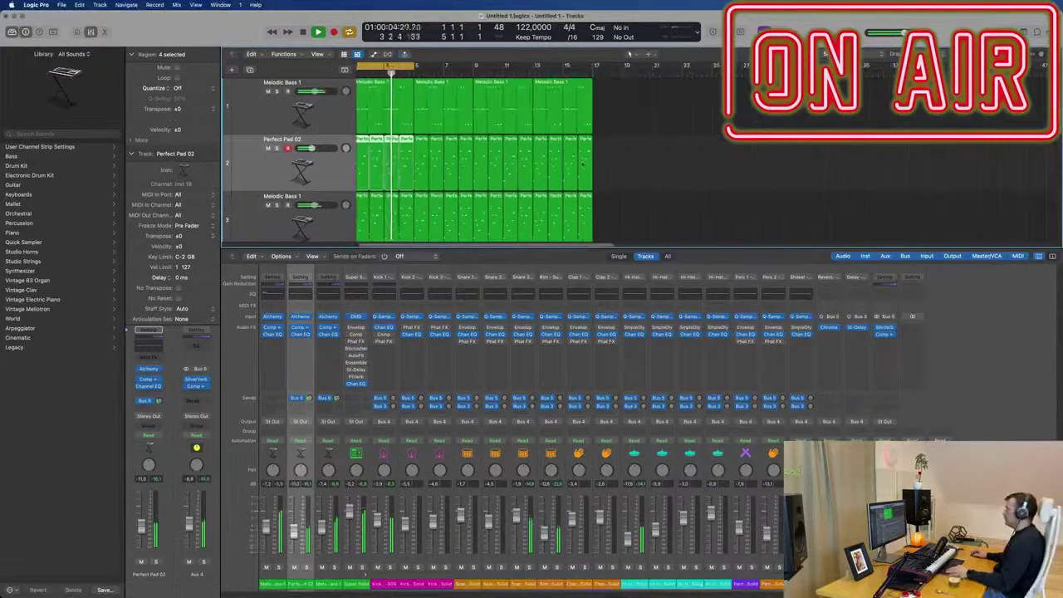
pyautogui.scroll(-4, 582, 164)
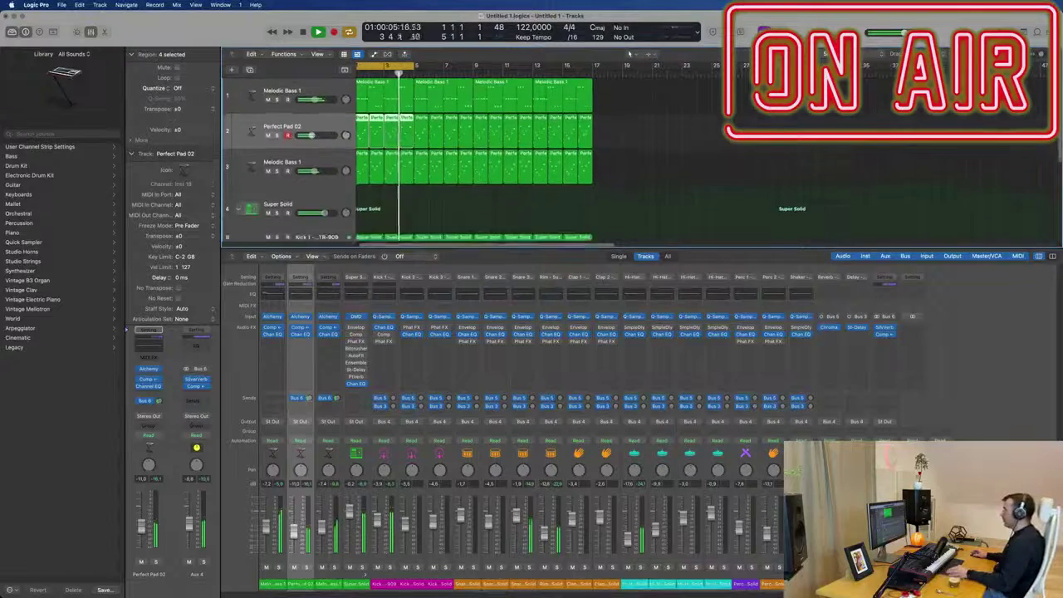
pyautogui.click(315, 149)
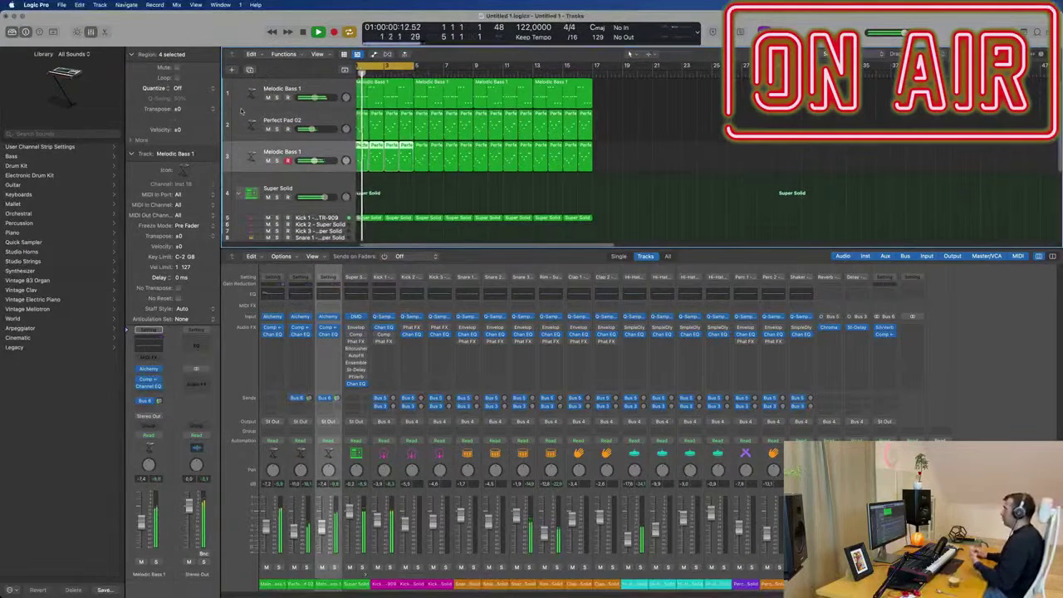
pyautogui.click(249, 70)
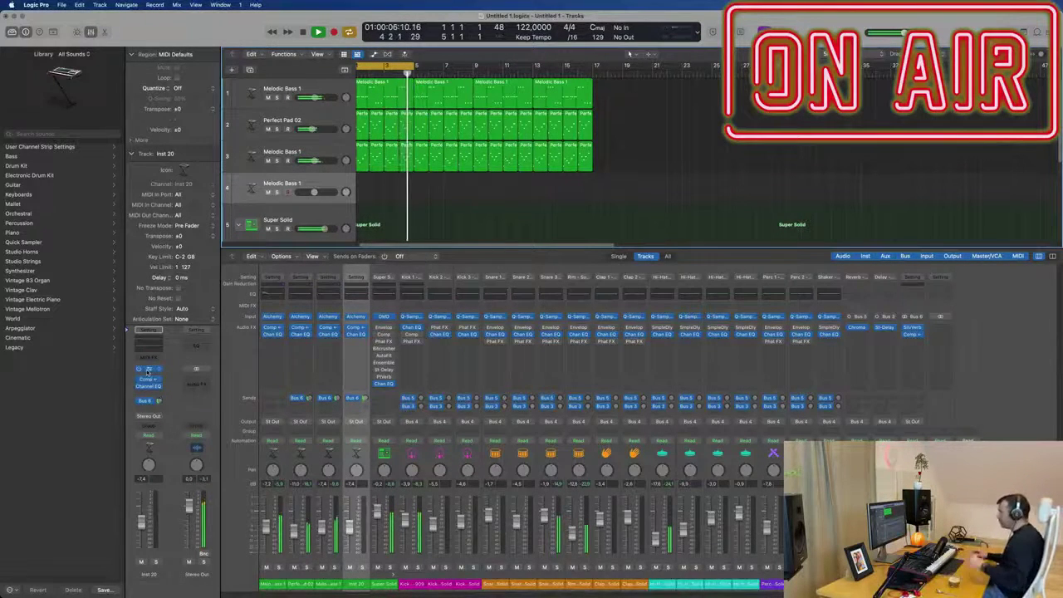
pyautogui.click(148, 370)
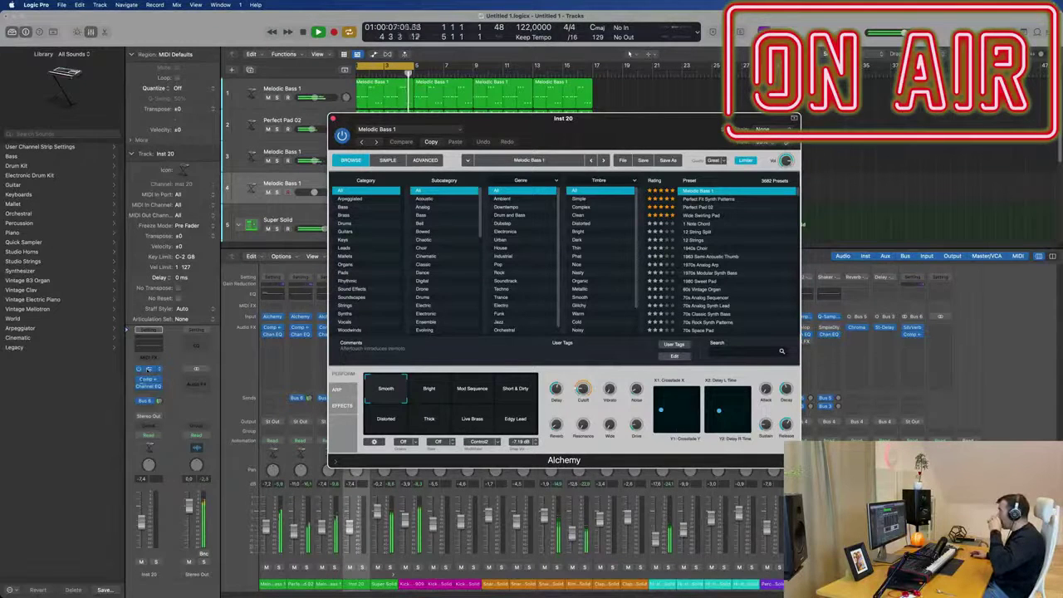
# Step: Filter the Alchemy presets to Pads and load Vintage String 1 on the new track
pyautogui.click(342, 272)
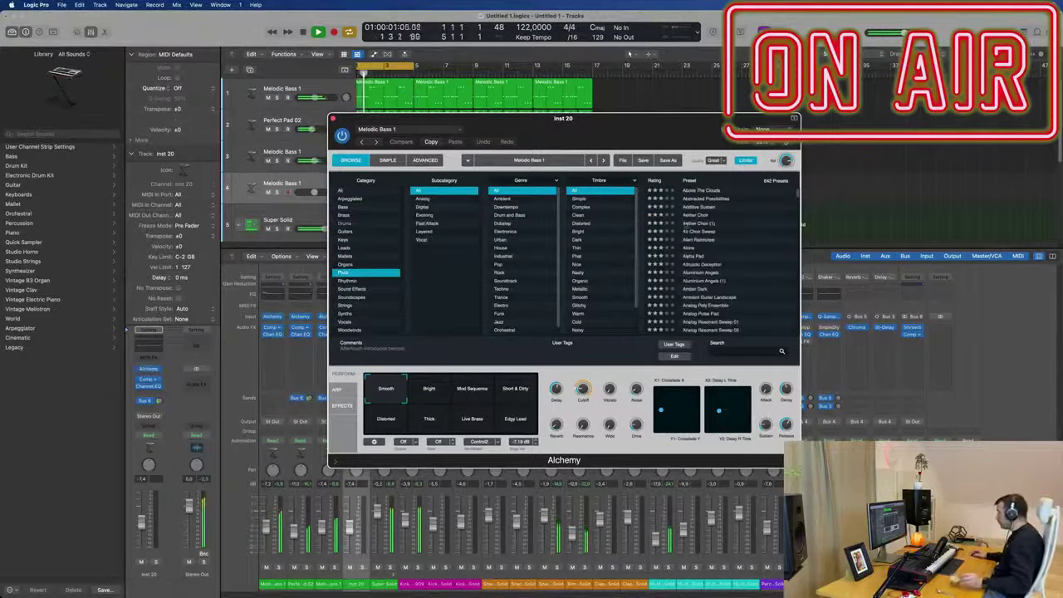
pyautogui.click(654, 180)
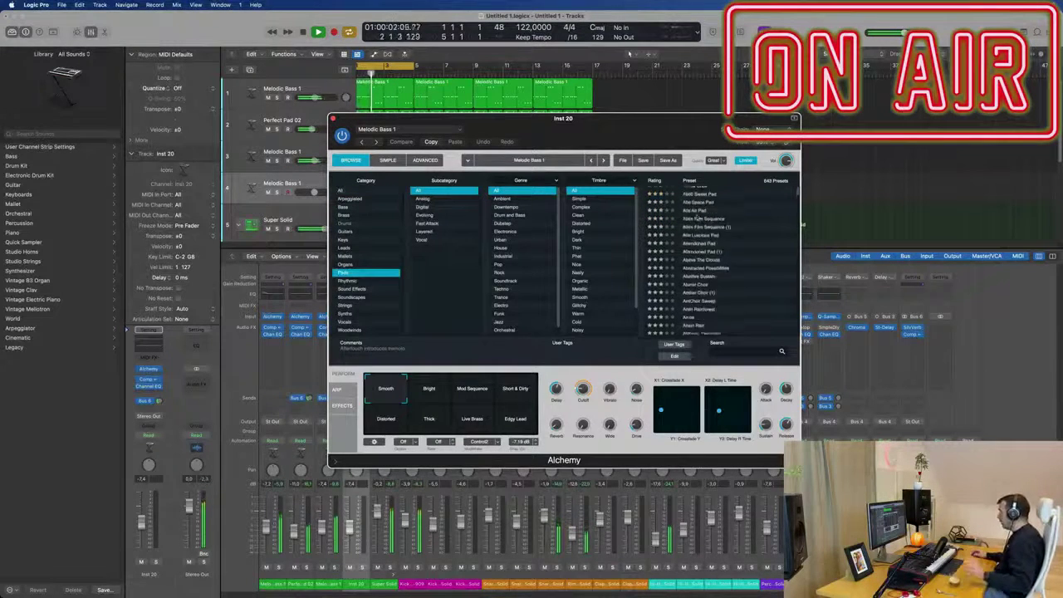
pyautogui.click(661, 182)
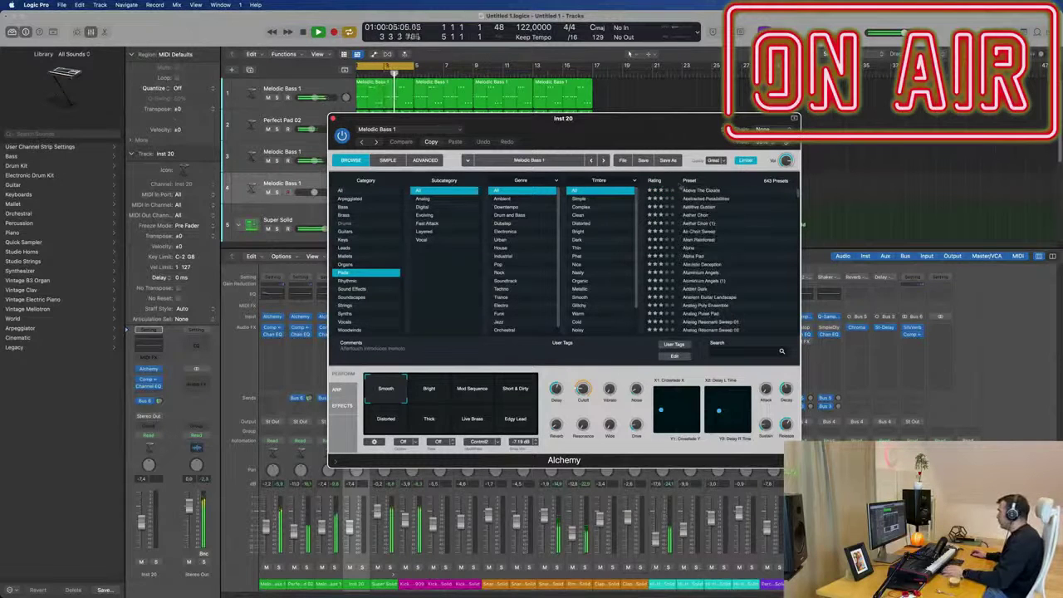
pyautogui.scroll(-20, 727, 208)
pyautogui.scroll(-20, 727, 208)
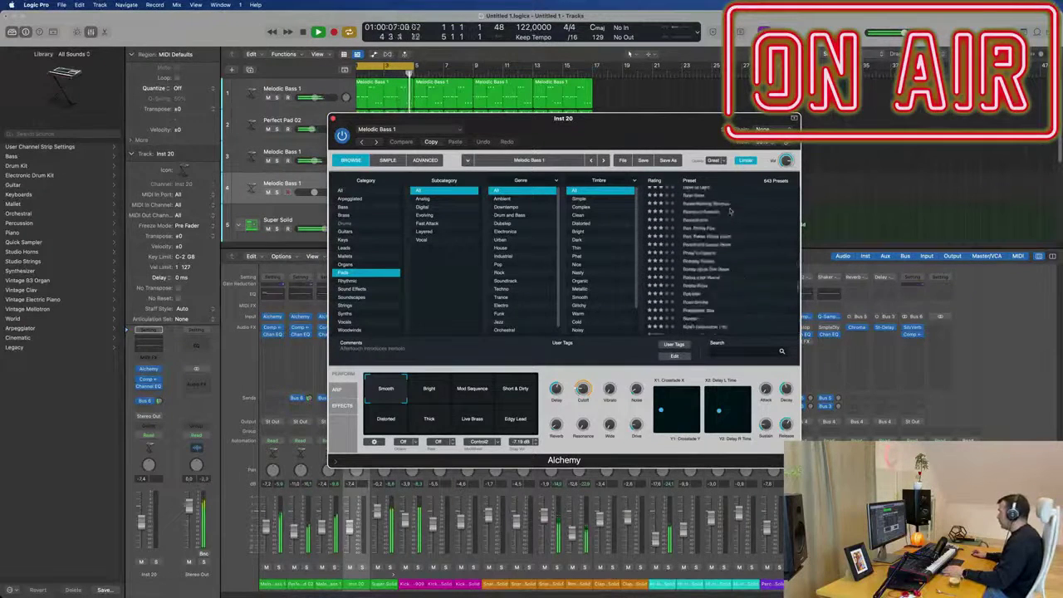
pyautogui.scroll(5, 734, 232)
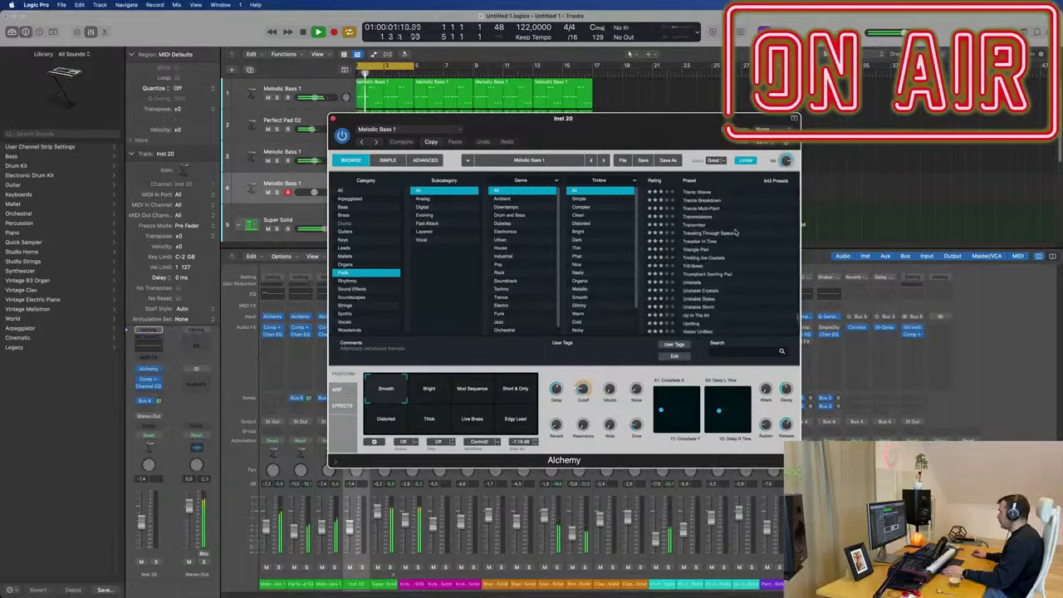
pyautogui.scroll(-5, 737, 232)
pyautogui.scroll(2, 745, 240)
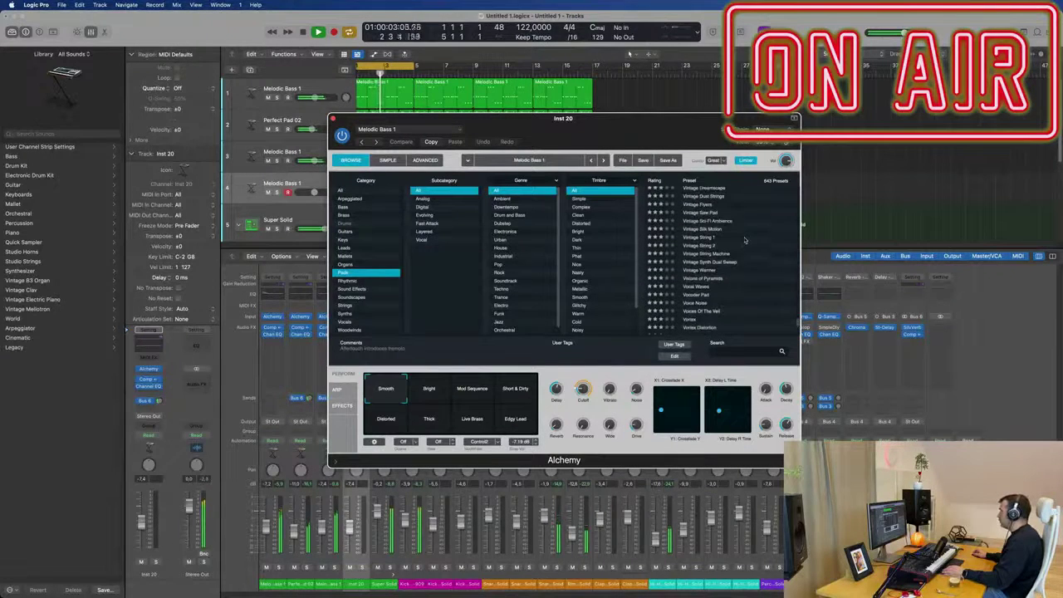
pyautogui.click(691, 238)
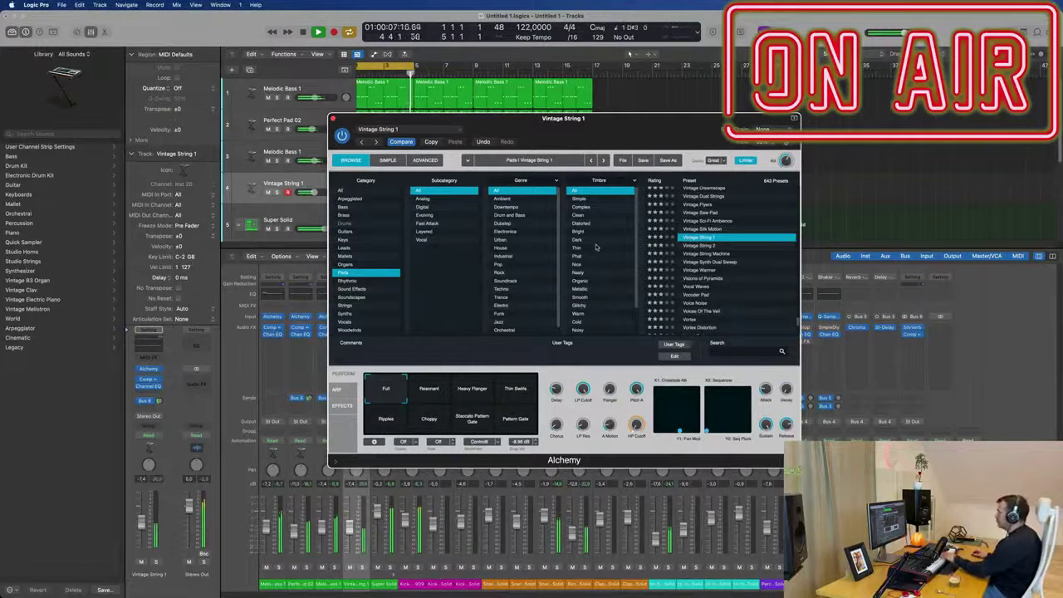
# Step: Raise the Vintage String 1 track volume to about -4 dB and low-cut its Channel EQ at about 975 Hz, 12 dB/Oct
pyautogui.click(143, 519)
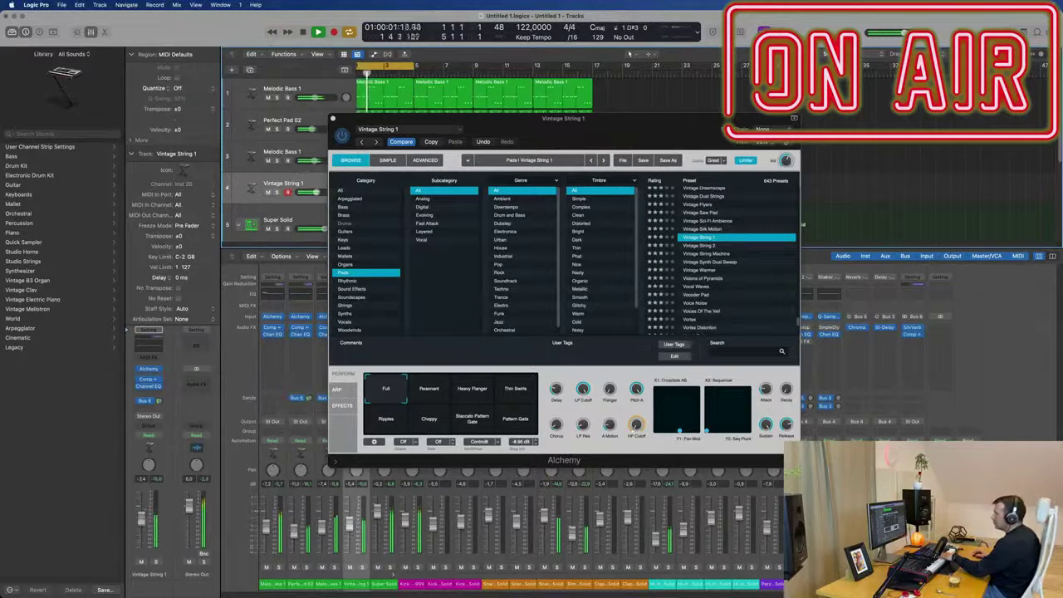
pyautogui.click(151, 342)
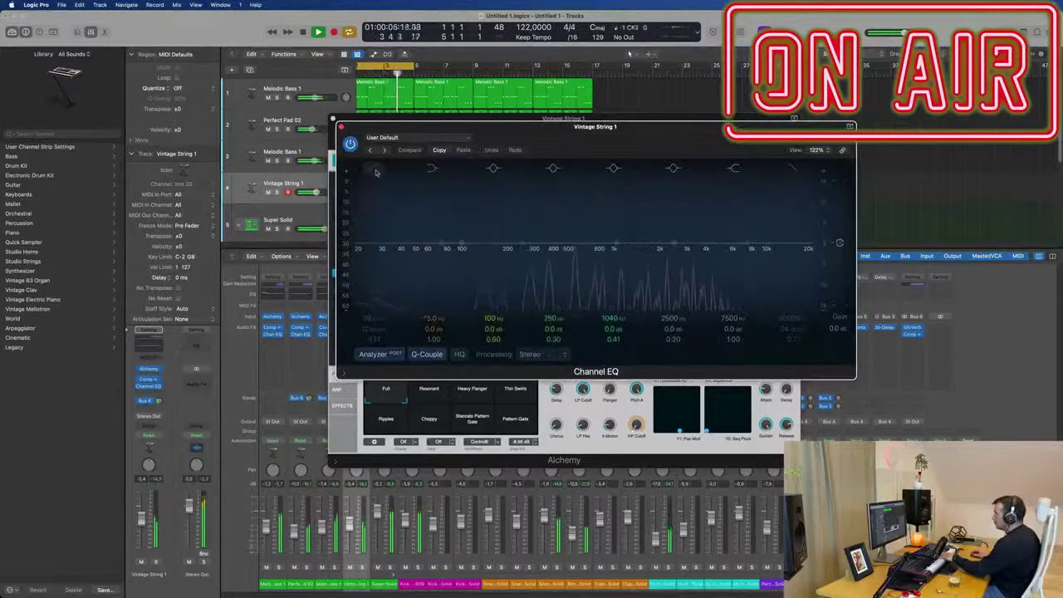
pyautogui.moveTo(553, 258); pyautogui.dragTo(617, 259)
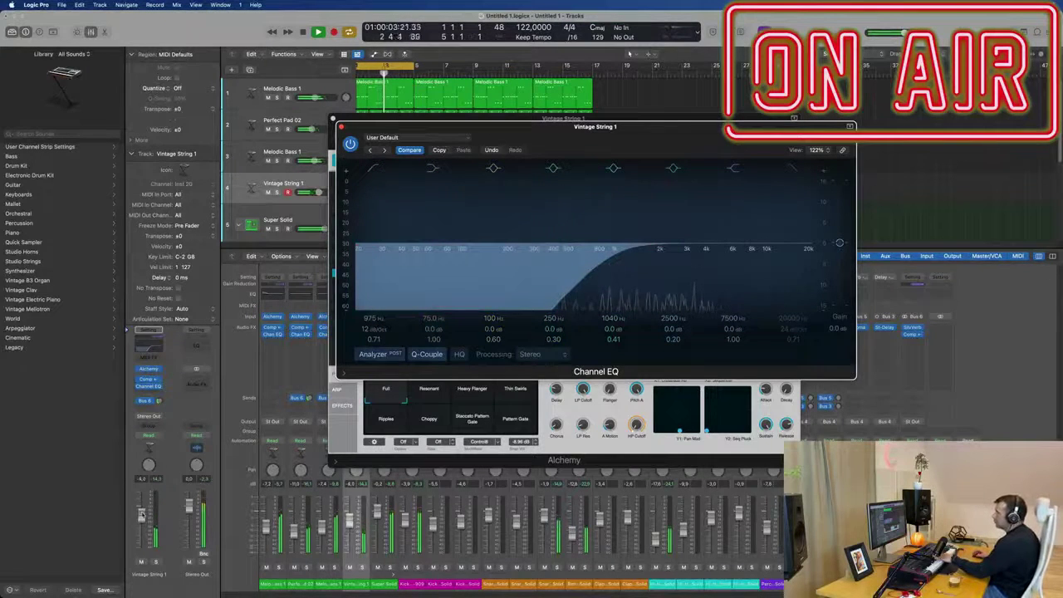
# Step: Move the plugin windows apart, audition the Resonant variation in Alchemy and switch the preset to Vintage String 2
pyautogui.moveTo(599, 126); pyautogui.dragTo(921, 107)
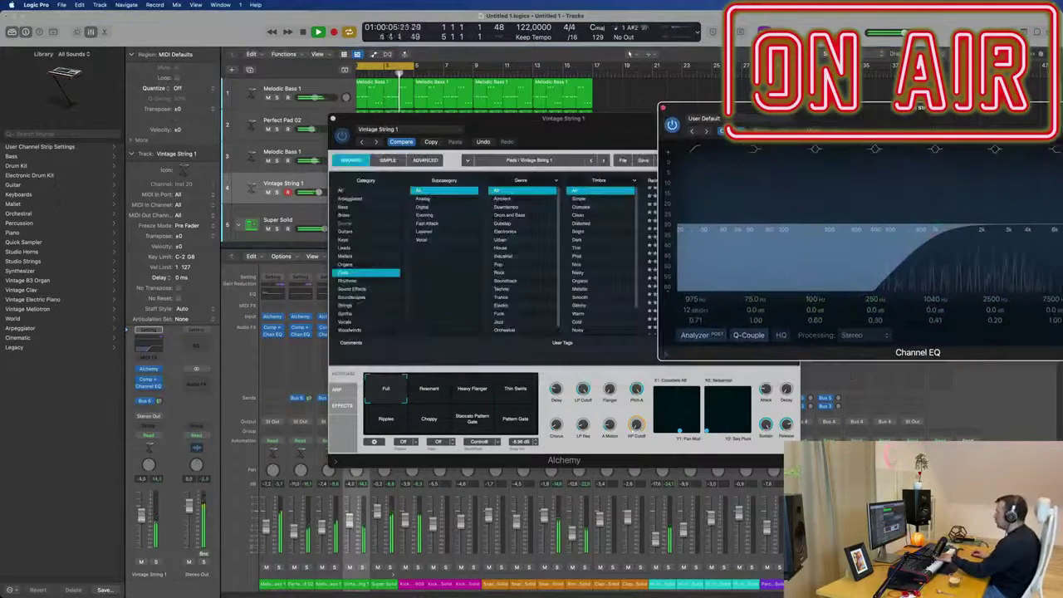
pyautogui.moveTo(599, 126); pyautogui.dragTo(456, 141)
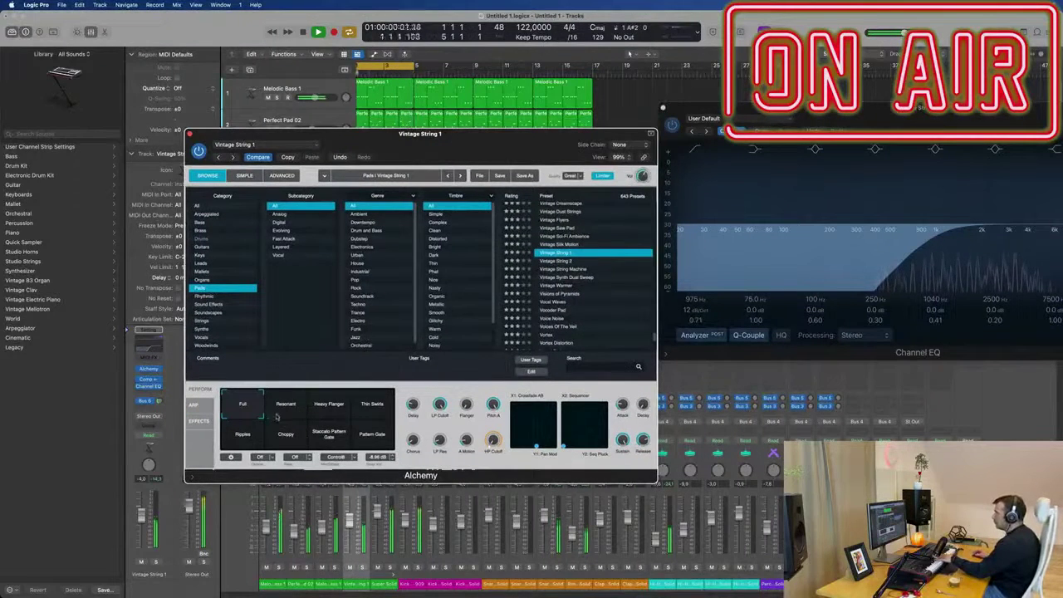
pyautogui.click(281, 415)
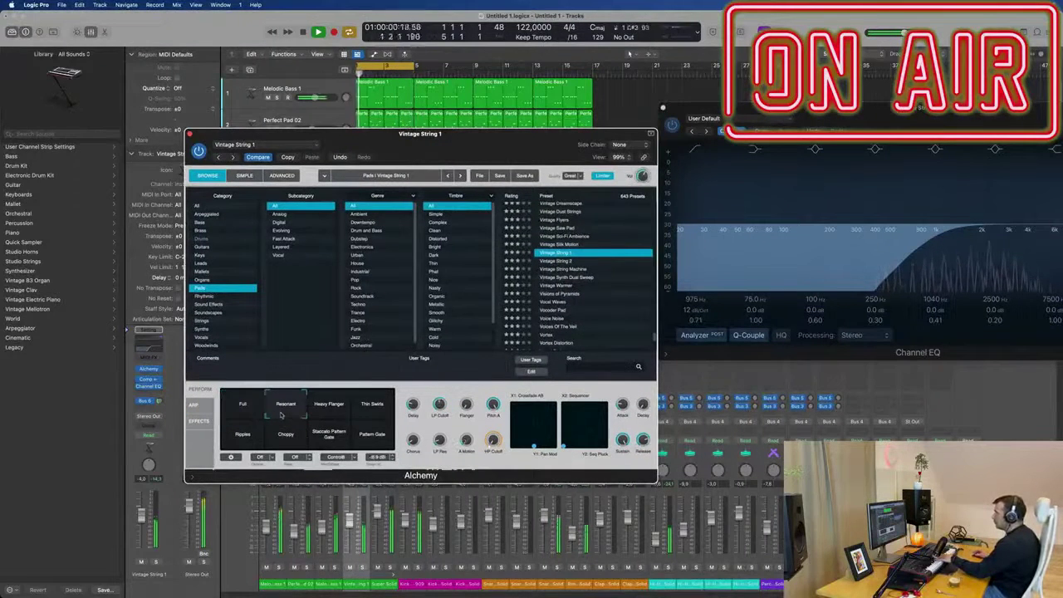
pyautogui.click(561, 262)
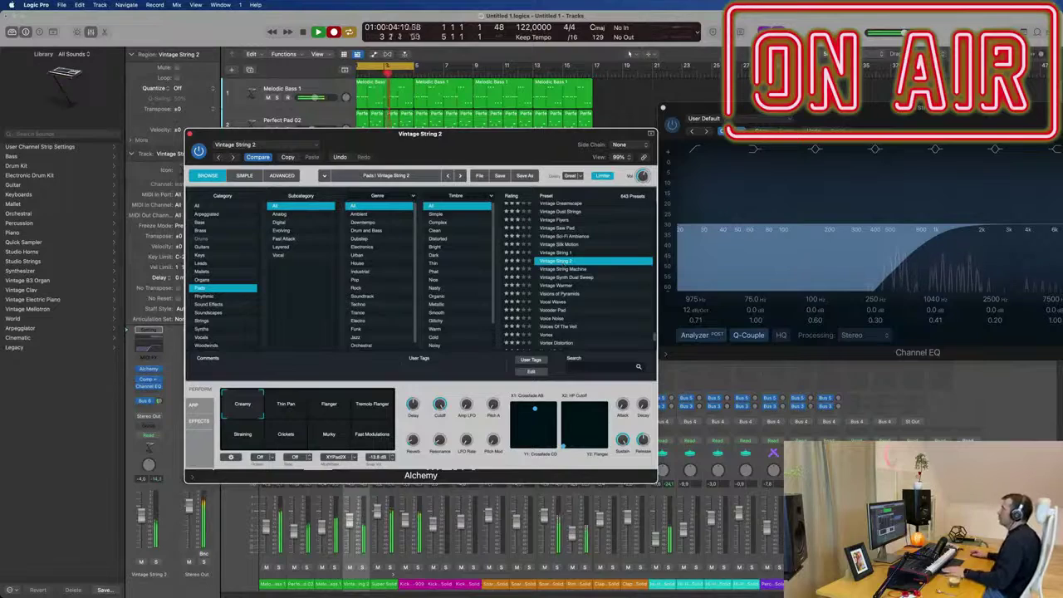
# Step: Open the recorded Vintage String 2 region in the Piano Roll and quantize all its notes to 1/16
pyautogui.moveTo(474, 132); pyautogui.dragTo(976, 166)
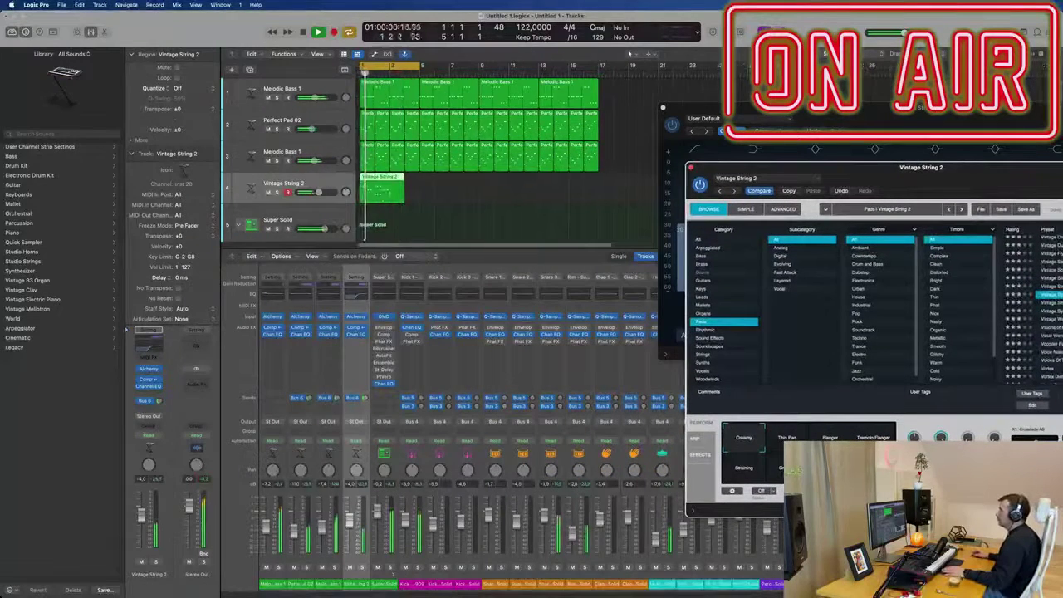
pyautogui.doubleClick(376, 180)
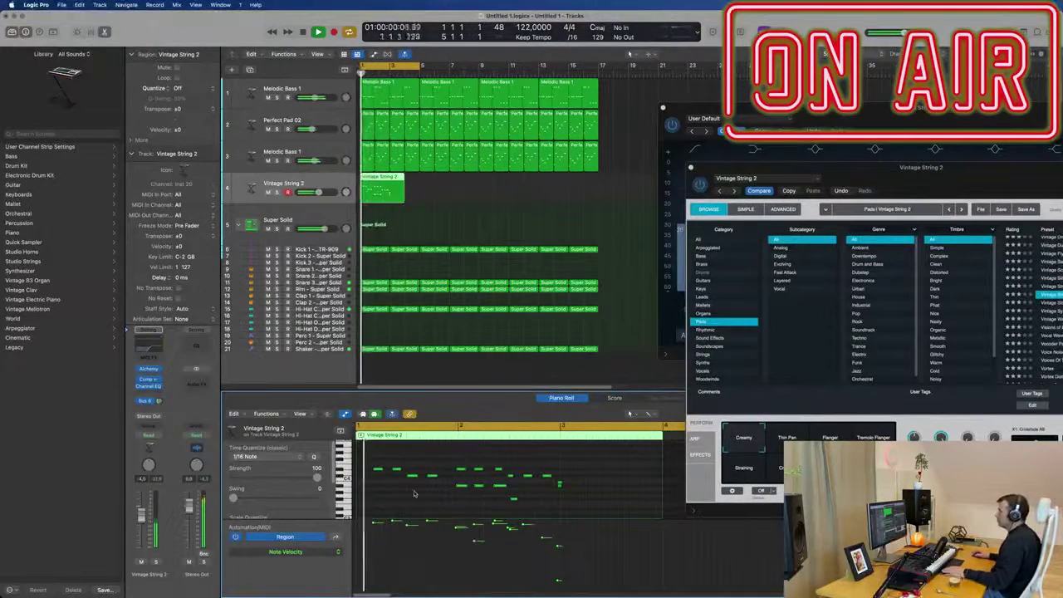
pyautogui.press('super+a')
pyautogui.press('space')
pyautogui.press('space')
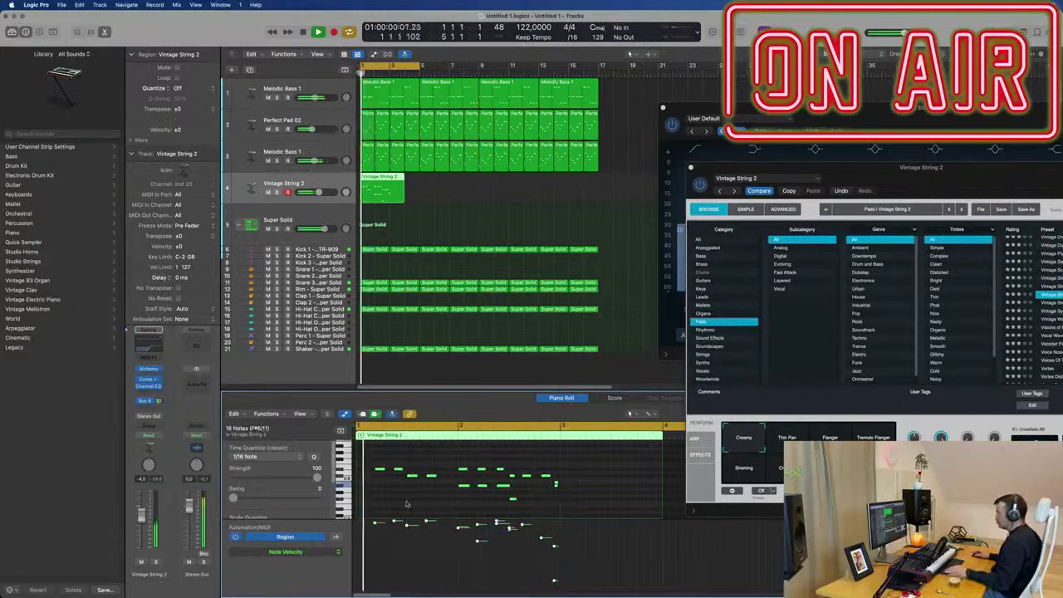
# Step: Copy the opening note to the very start of bar 1 in the Vintage String 2 region and play it back
pyautogui.press('super+Right')
pyautogui.click(412, 456)
pyautogui.moveTo(392, 469); pyautogui.dragTo(363, 472)
pyautogui.press('Return')
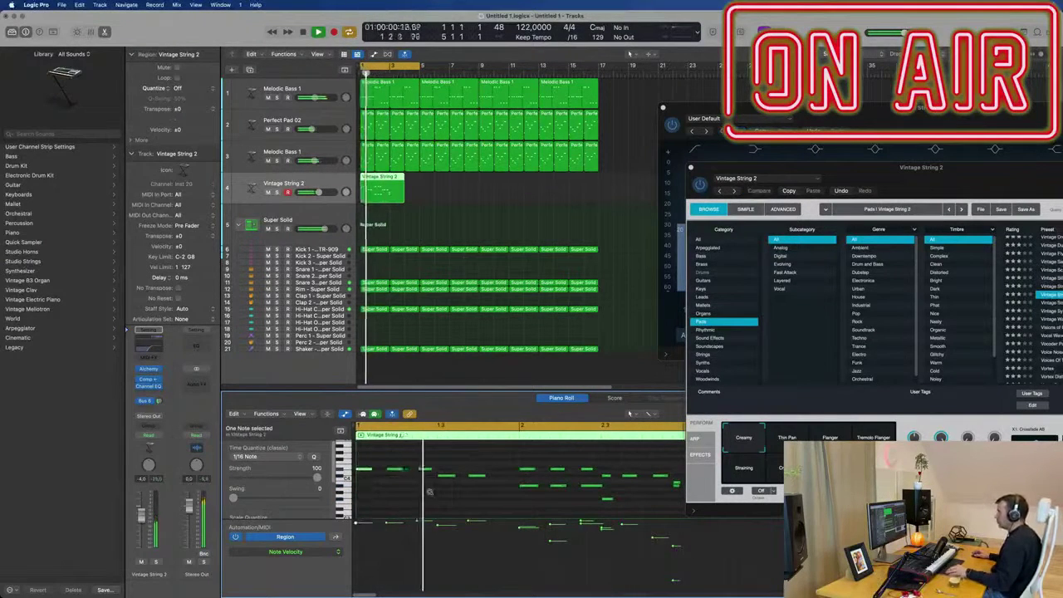
pyautogui.press('super+Left')
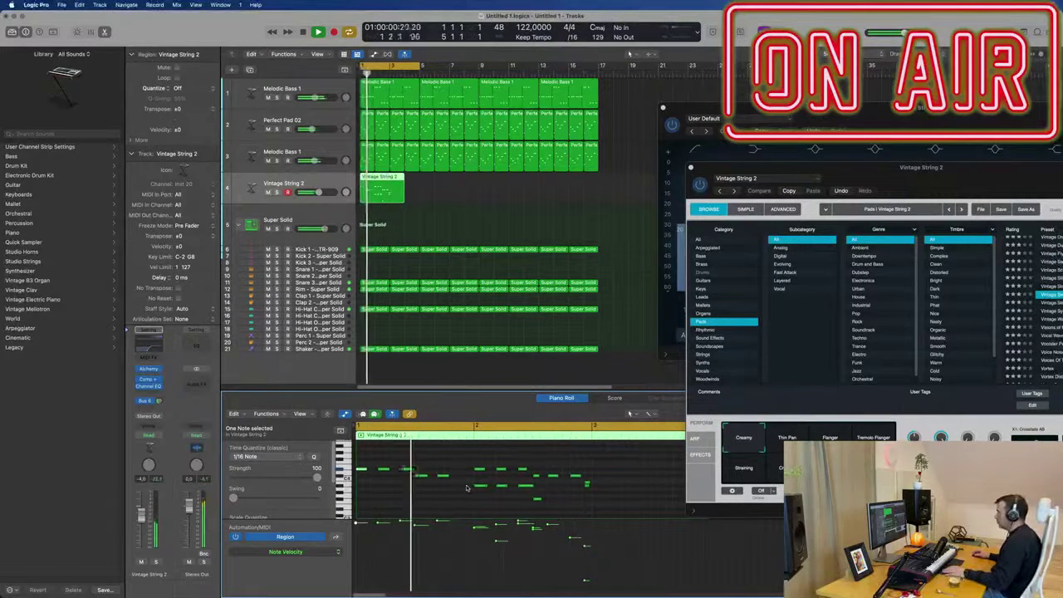
# Step: Delete the upper notes in bar 2 of the Vintage String 2 region and play the result from the start
pyautogui.press('space')
pyautogui.moveTo(475, 463); pyautogui.dragTo(581, 476)
pyautogui.press('Delete')
pyautogui.press('space')
pyautogui.press('space')
pyautogui.scroll(-2, 566, 481)
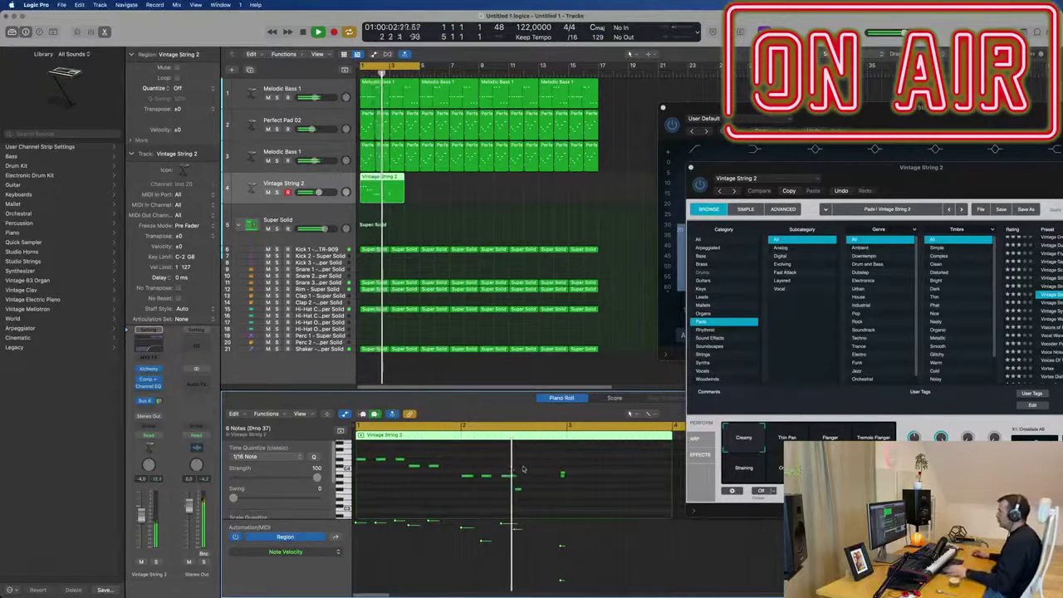
pyautogui.press('space')
pyautogui.press('space')
pyautogui.press('space')
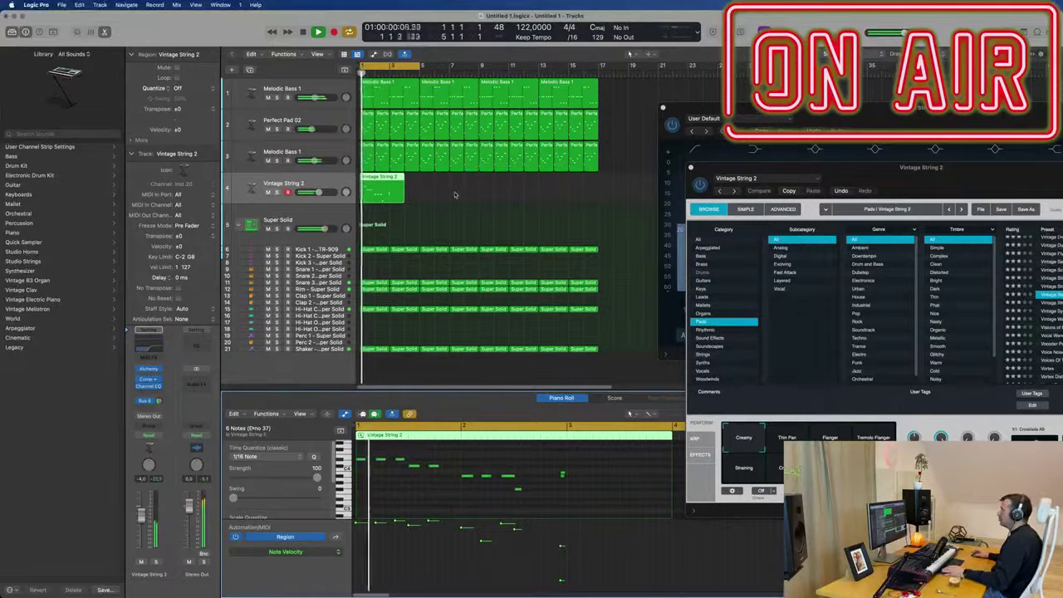
# Step: Delete the recorded region on the Vintage String 2 track and play the loop from the start without it
pyautogui.moveTo(456, 194); pyautogui.dragTo(361, 190)
pyautogui.press('Delete')
pyautogui.press('space')
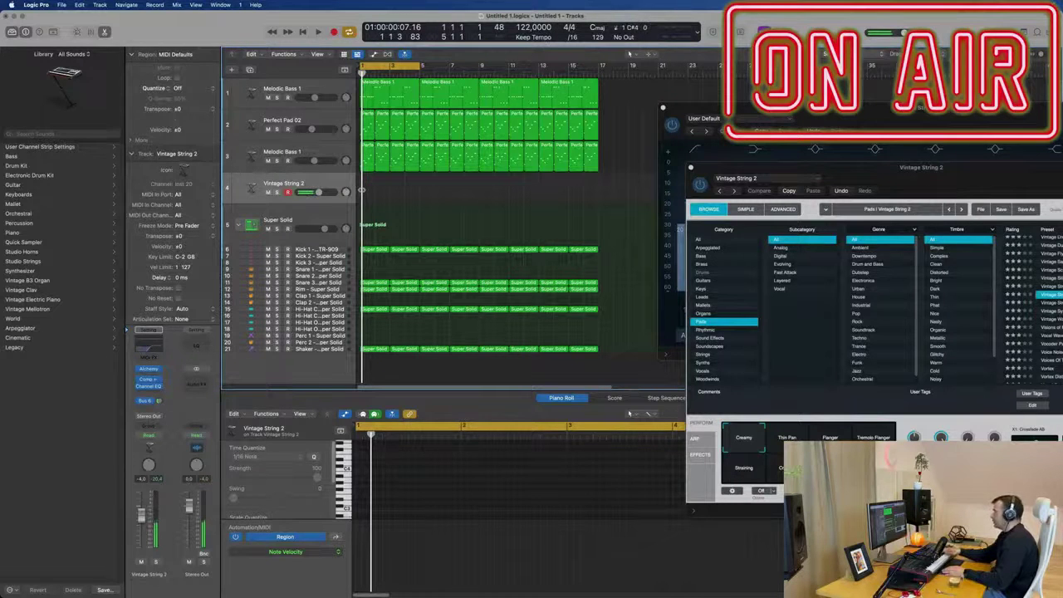
pyautogui.press('space')
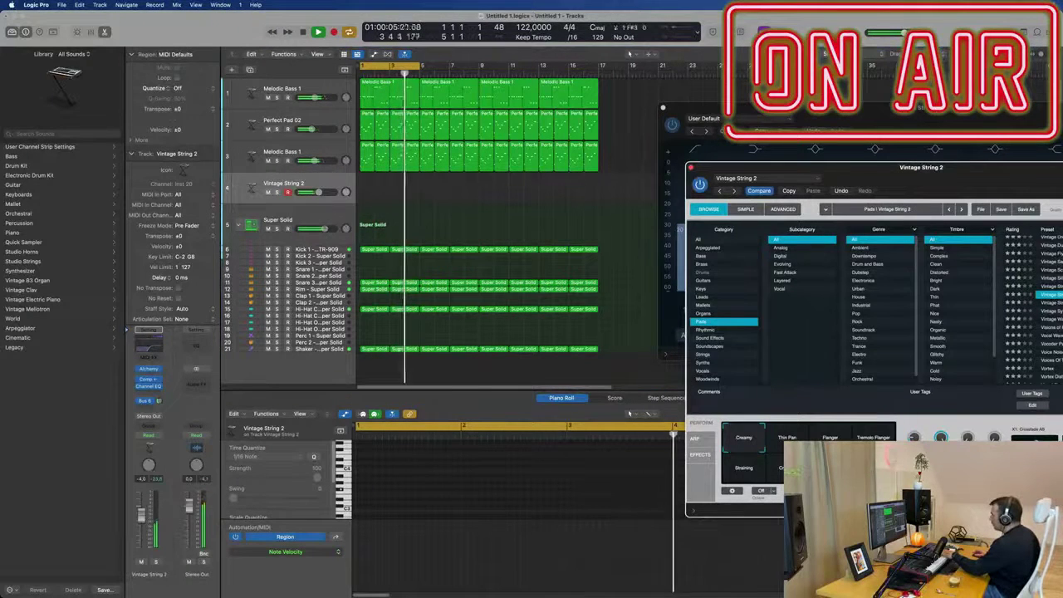
pyautogui.press('Return')
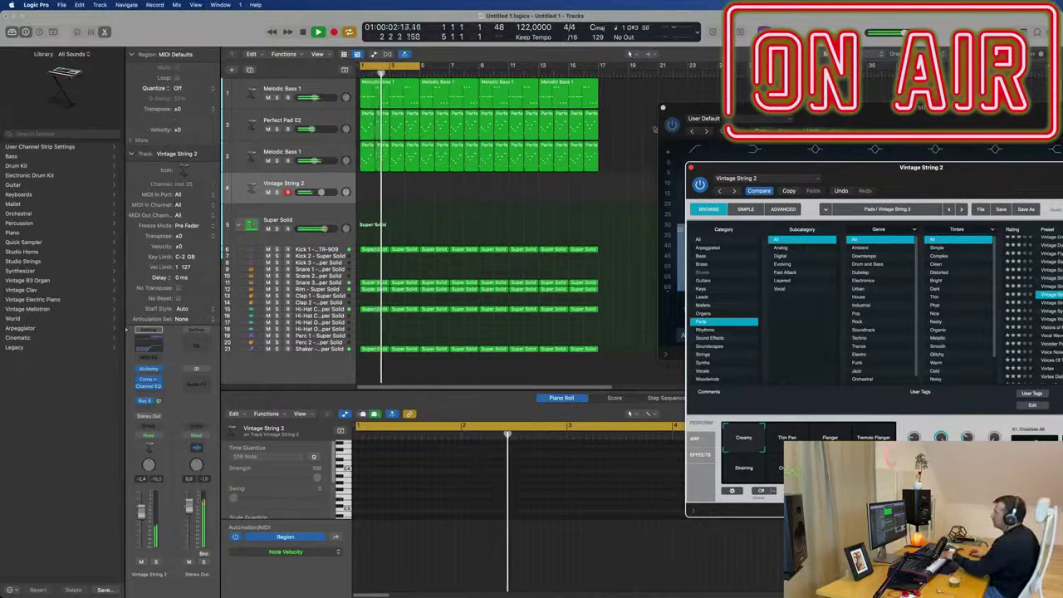
# Step: Extend the cycle range to bar 9 and record a new part on the Vintage String 2 track
pyautogui.click(418, 66)
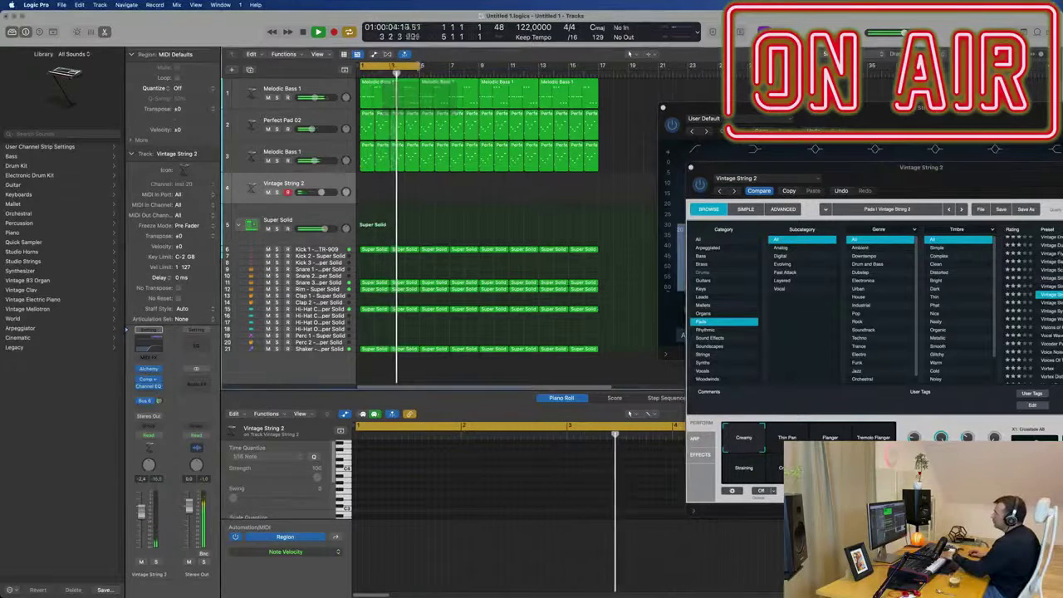
pyautogui.moveTo(416, 66); pyautogui.dragTo(475, 74)
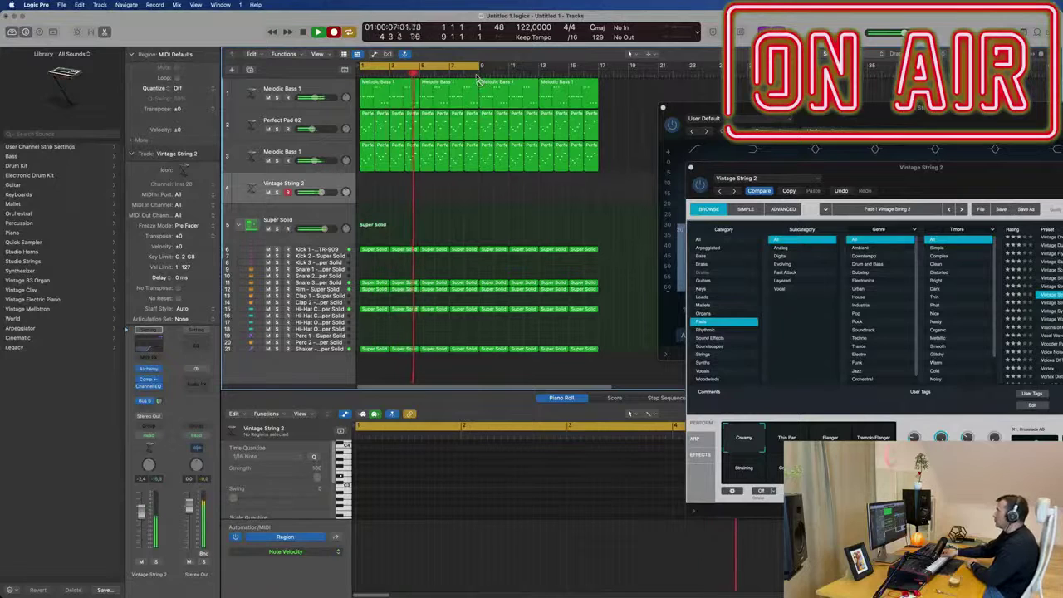
pyautogui.press('r')
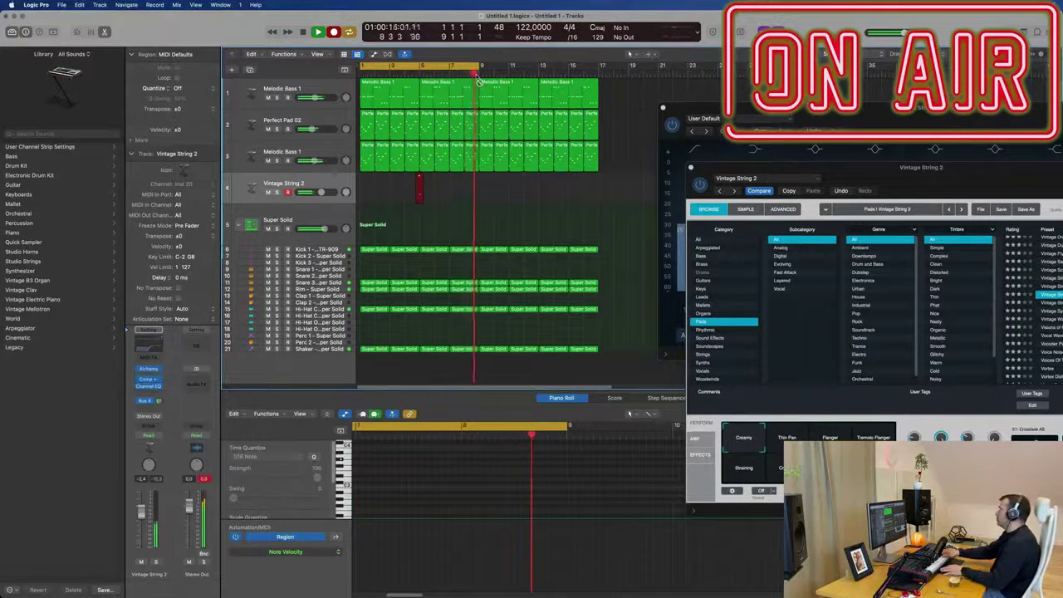
pyautogui.press('space')
pyautogui.press('space')
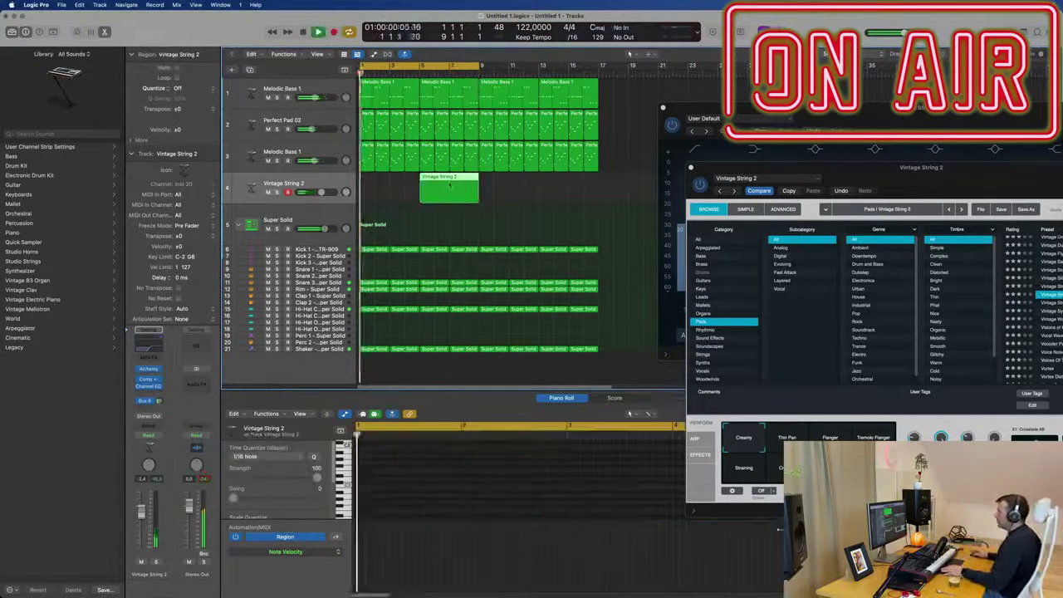
# Step: Extend the start of the new Vintage String 2 region back to bar 1 and clear the plug-in windows away from the note editor
pyautogui.moveTo(420, 198); pyautogui.dragTo(349, 201)
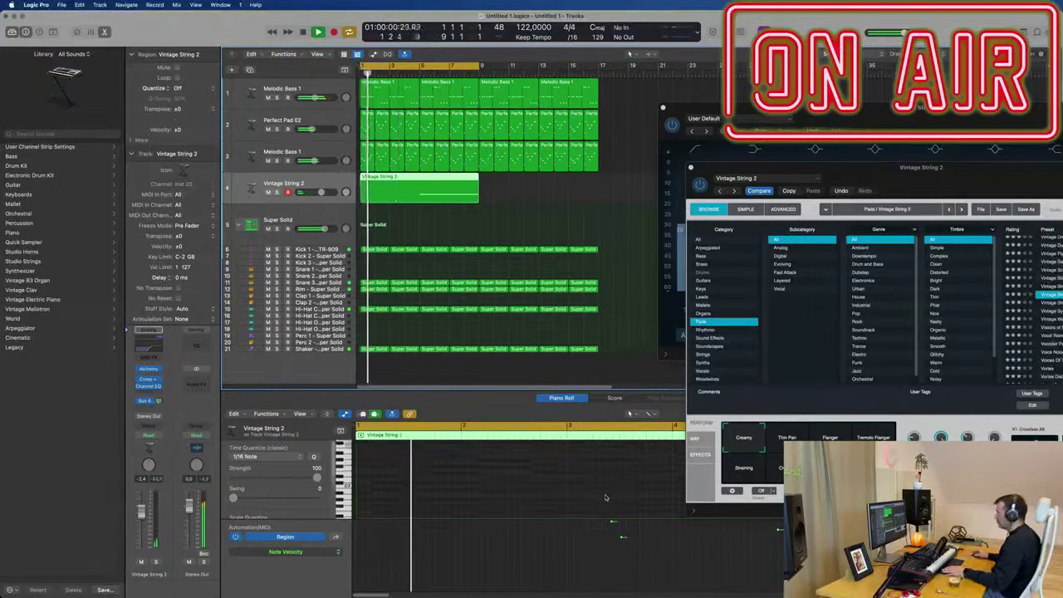
pyautogui.click(662, 107)
pyautogui.moveTo(790, 169); pyautogui.dragTo(745, 40)
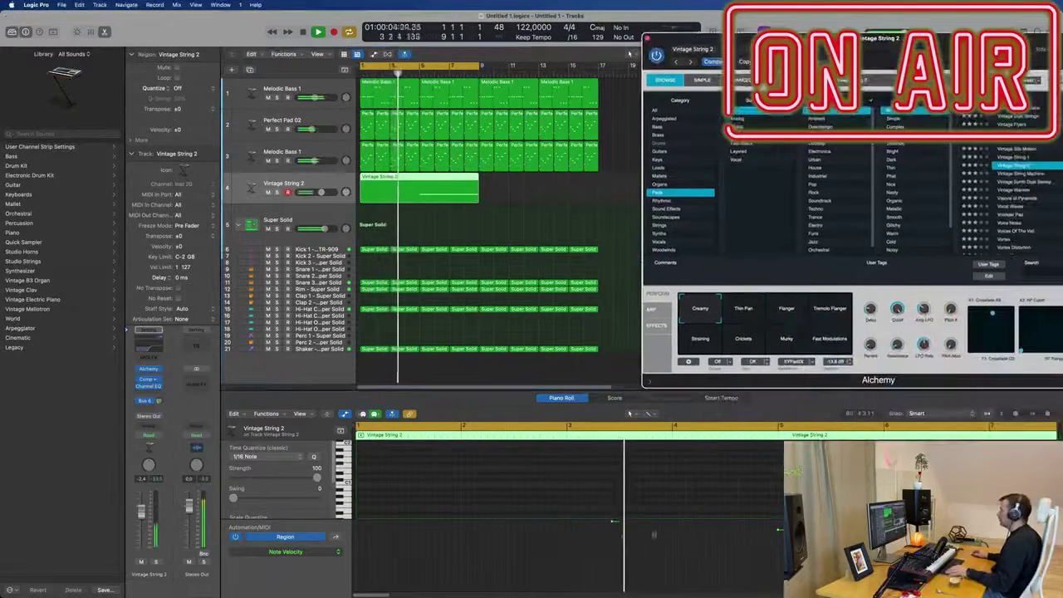
# Step: Move the region's first note to bar 1 and delete the short stray note beside its original position
pyautogui.click(652, 516)
pyautogui.scroll(4, 650, 516)
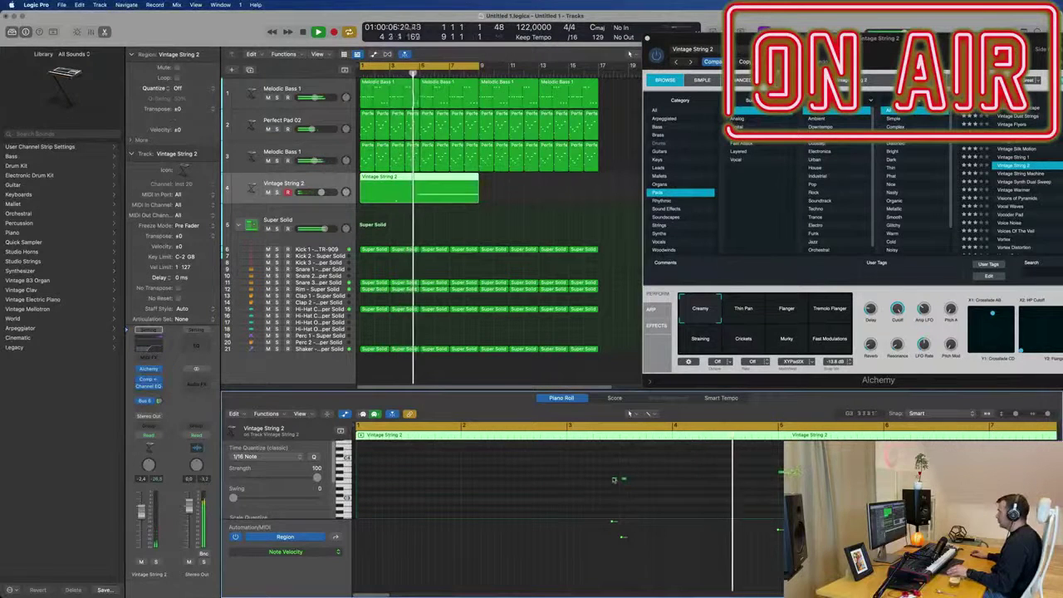
pyautogui.moveTo(614, 478); pyautogui.dragTo(359, 479)
pyautogui.moveTo(652, 464); pyautogui.dragTo(623, 482)
pyautogui.press('BackSpace')
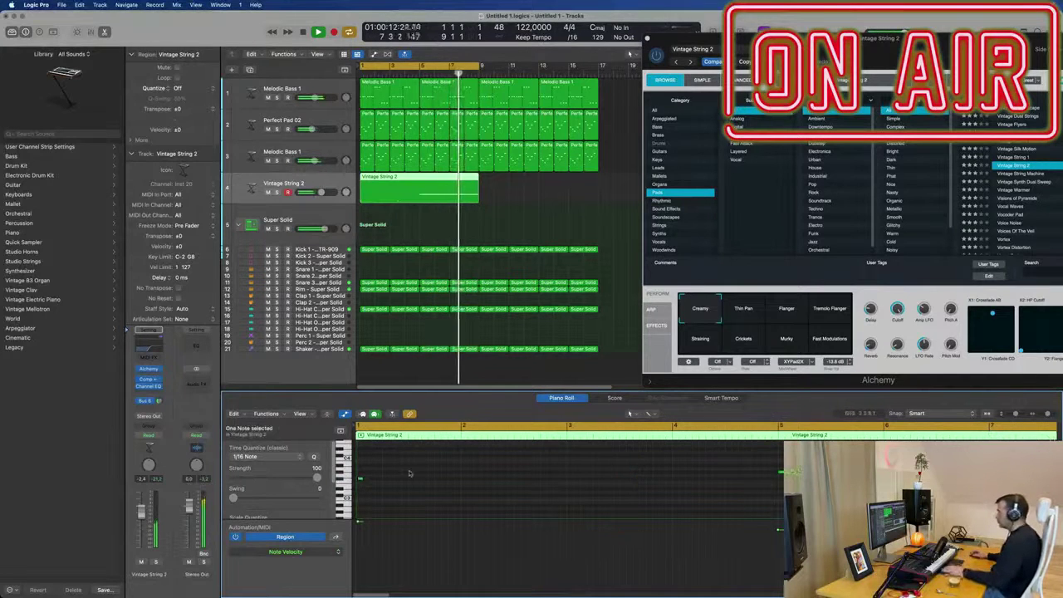
# Step: Lengthen the note at bar 1 so it sustains until bar 5, where the next note begins
pyautogui.press('space')
pyautogui.press('space')
pyautogui.moveTo(362, 477); pyautogui.dragTo(772, 478)
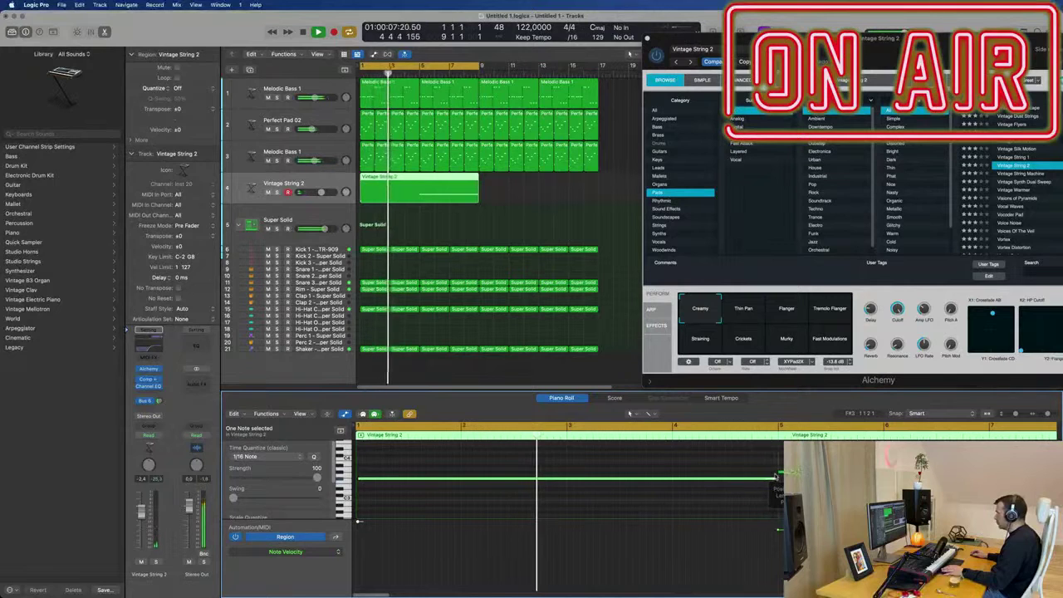
pyautogui.press('Return')
# Step: Repeat the Vintage String 2 region from bar 9 and extend the cycle range to bar 17
pyautogui.scroll(-2, 545, 230)
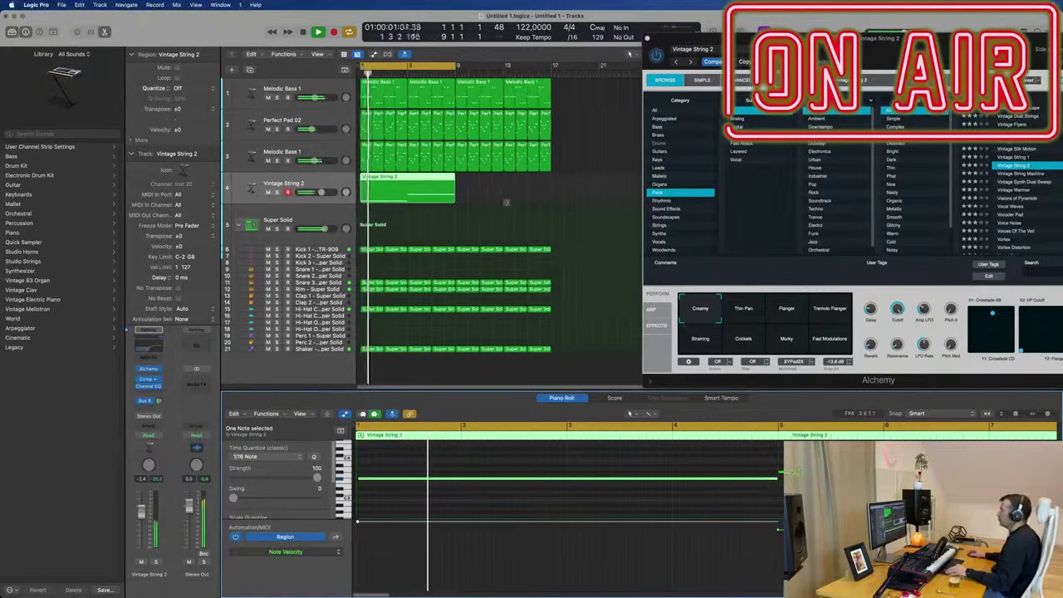
pyautogui.press('super+Left')
pyautogui.press('super+Left')
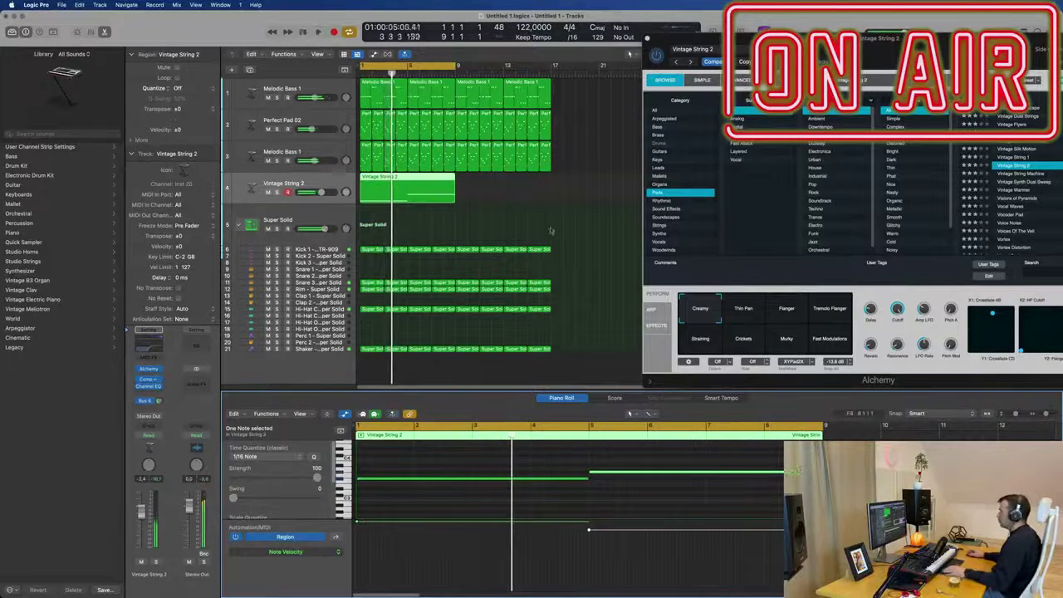
pyautogui.press('Return')
pyautogui.press('super+r')
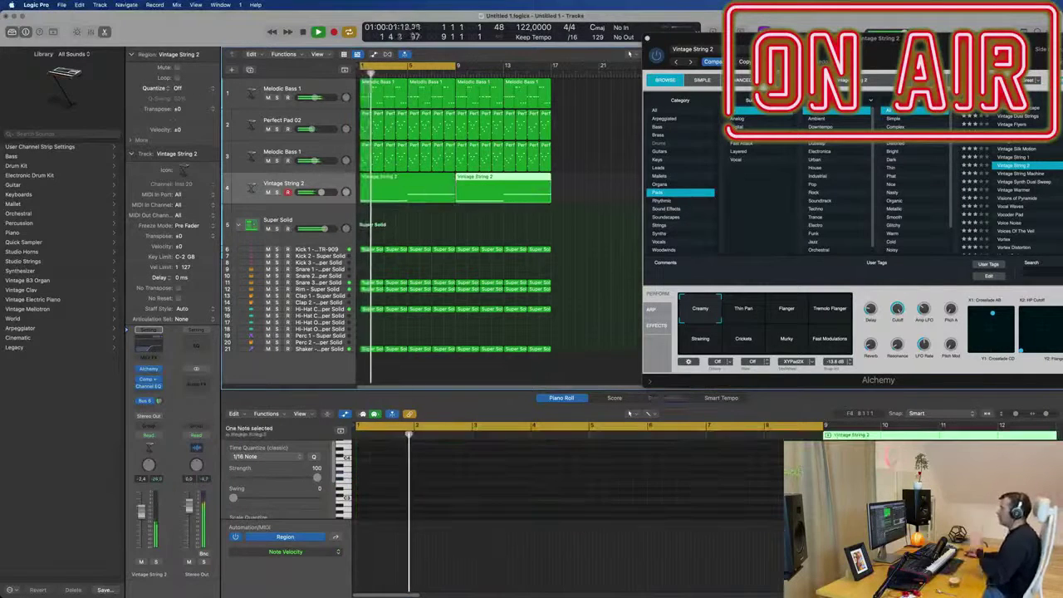
pyautogui.moveTo(456, 68); pyautogui.dragTo(550, 68)
pyautogui.press('space')
pyautogui.press('space')
# Step: Audition the Vintage String 2 sound in the loop while trying Alchemy's Delay, Cutoff, Pitch Mod and Pitch A controls
pyautogui.moveTo(948, 42); pyautogui.dragTo(706, 76)
pyautogui.press('space')
pyautogui.press('space')
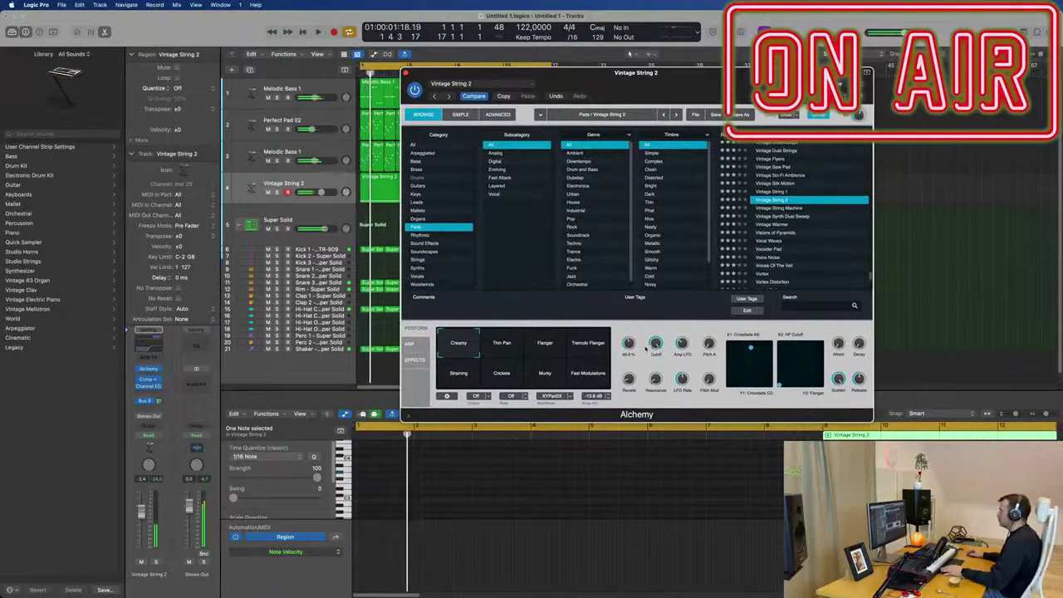
pyautogui.press('space')
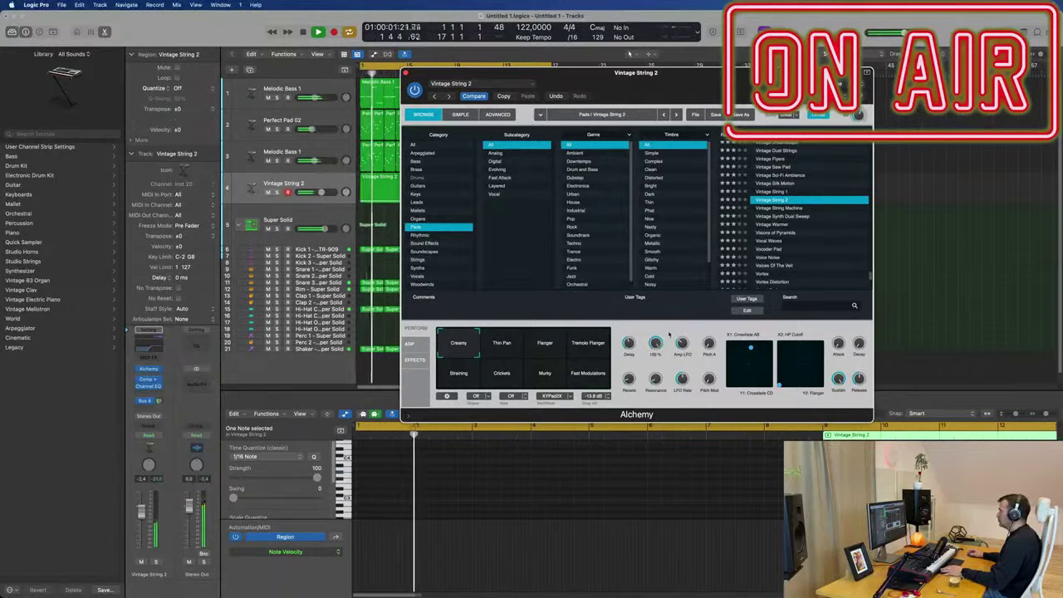
pyautogui.press('Return')
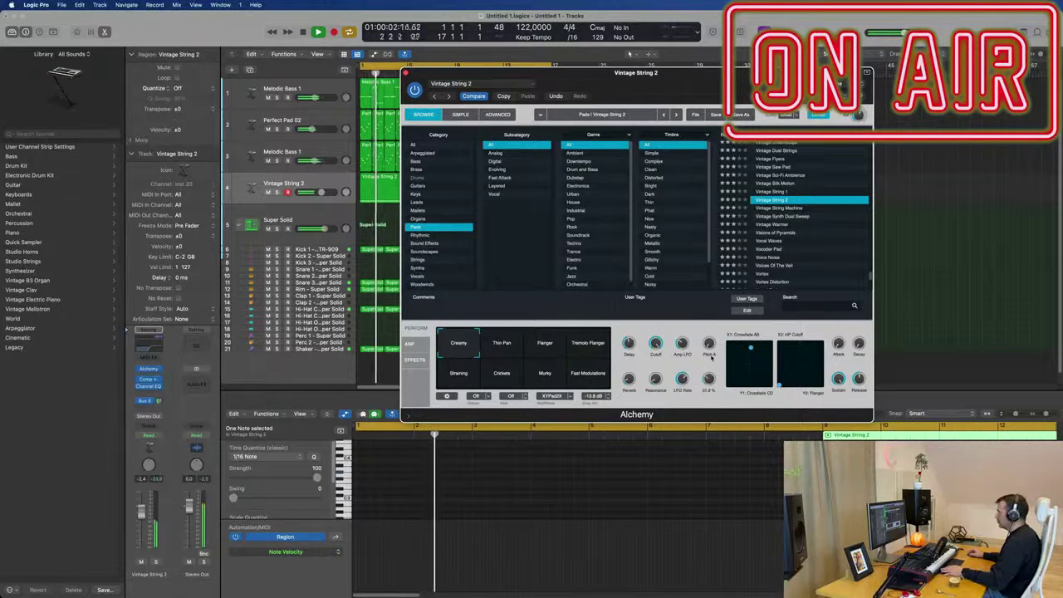
pyautogui.press('Return')
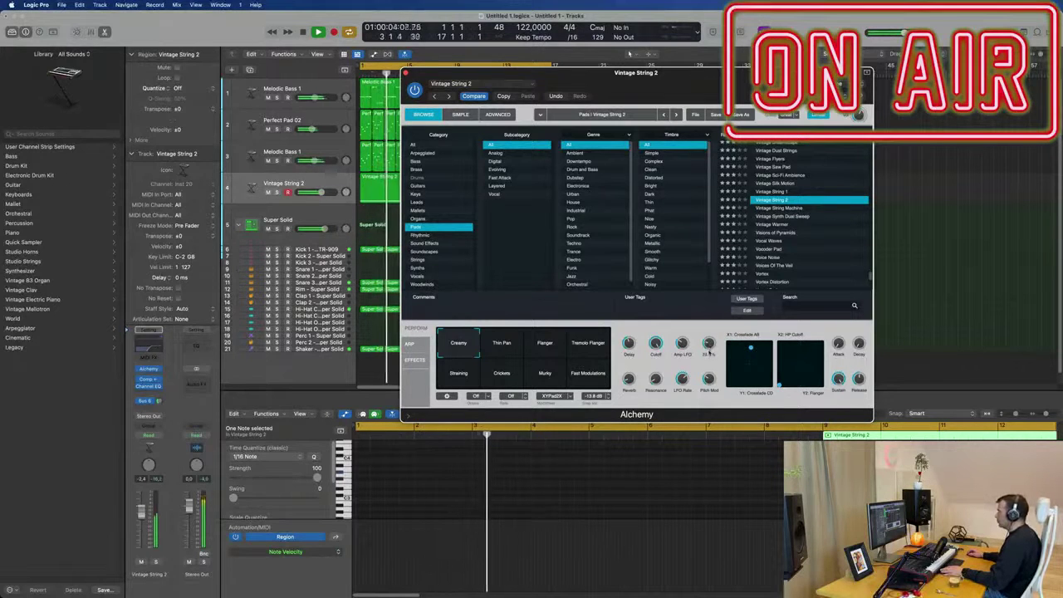
pyautogui.press('Return')
pyautogui.press('space')
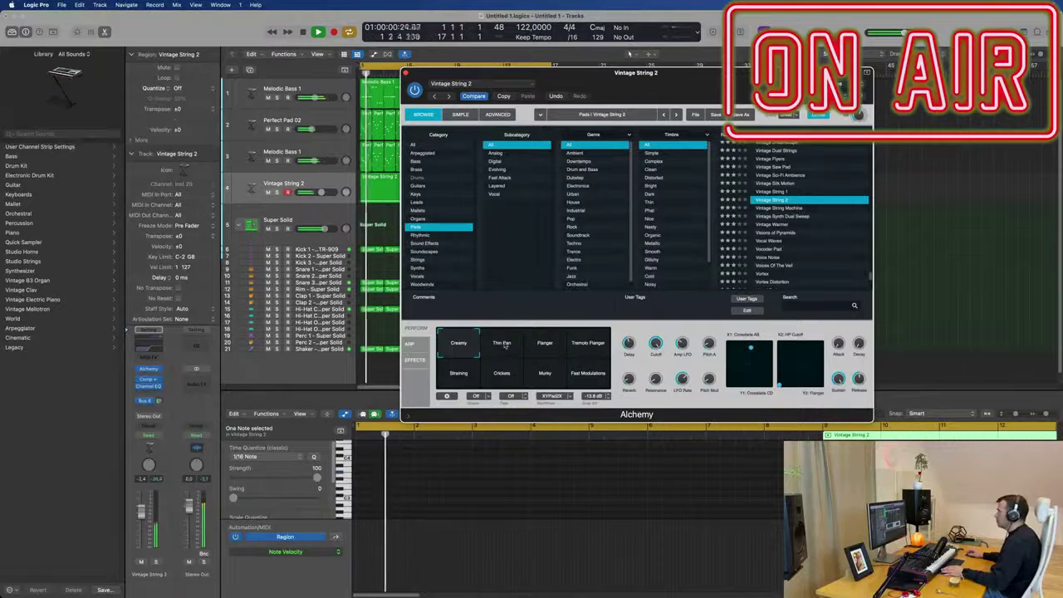
pyautogui.press('space')
# Step: Adjust the Vintage String 2 track's send level to the SilverVerb bus slightly and replay the loop
pyautogui.moveTo(159, 401); pyautogui.dragTo(158, 398)
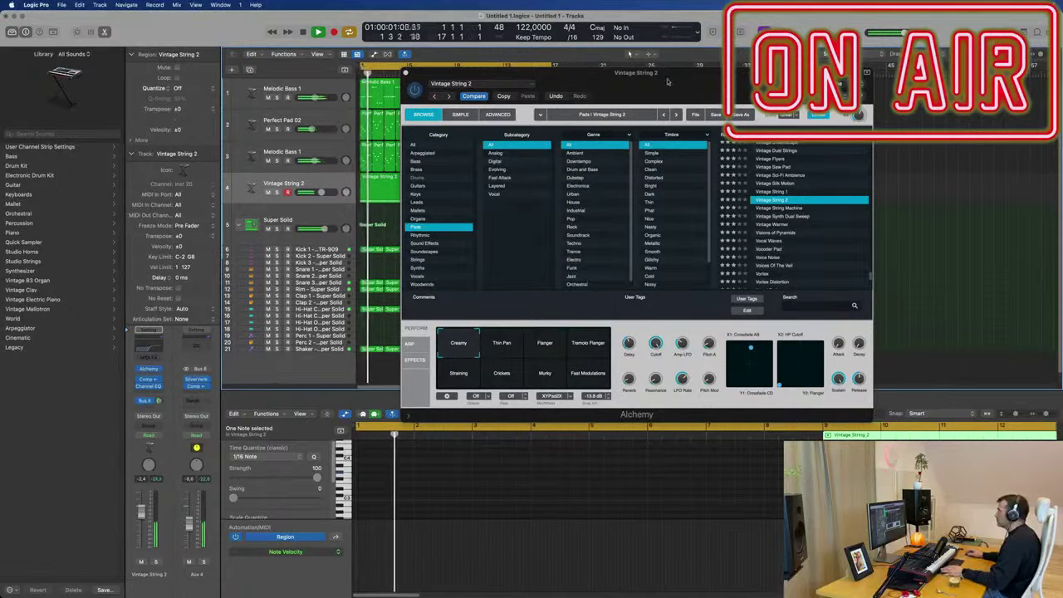
pyautogui.moveTo(667, 82); pyautogui.dragTo(673, 84)
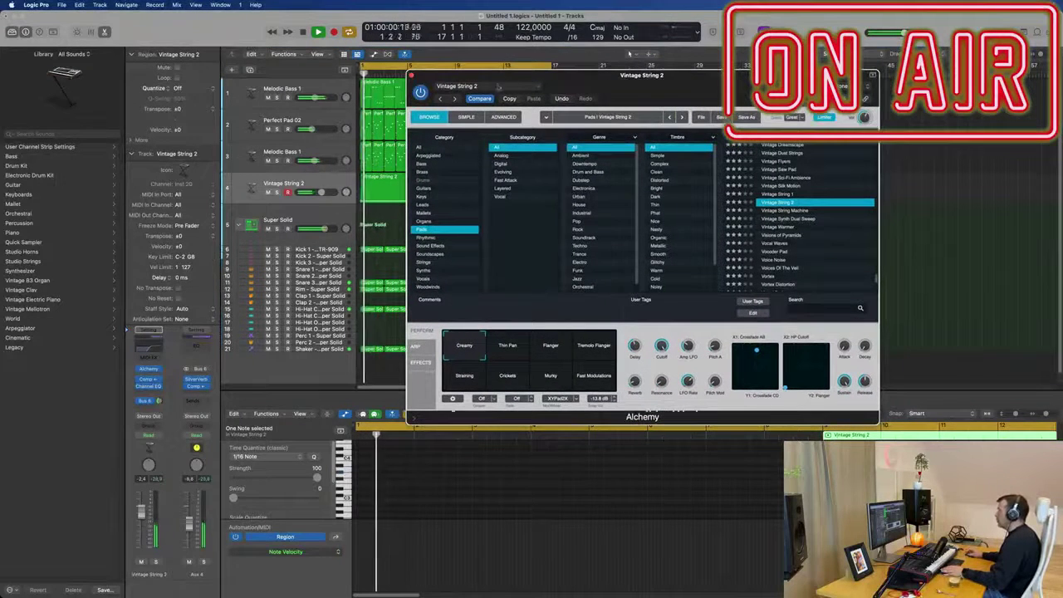
pyautogui.press('space')
# Step: Audition Alchemy's performance snapshots from Thin Pan through Flanger, Tremolo Flanger, Straining, Crickets and Murky to Fast Modulations
pyautogui.click(513, 351)
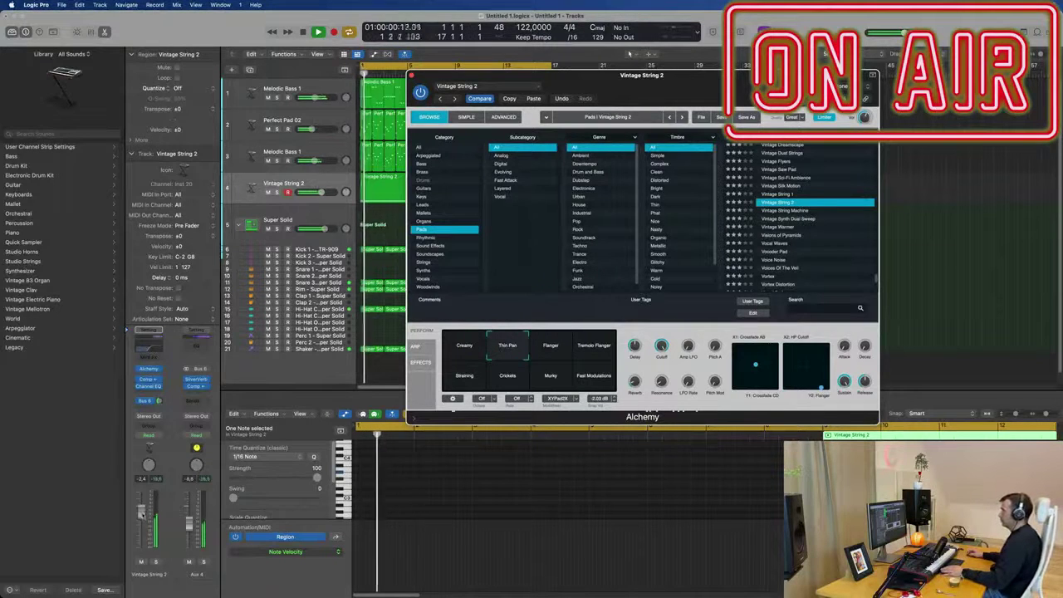
pyautogui.click(550, 350)
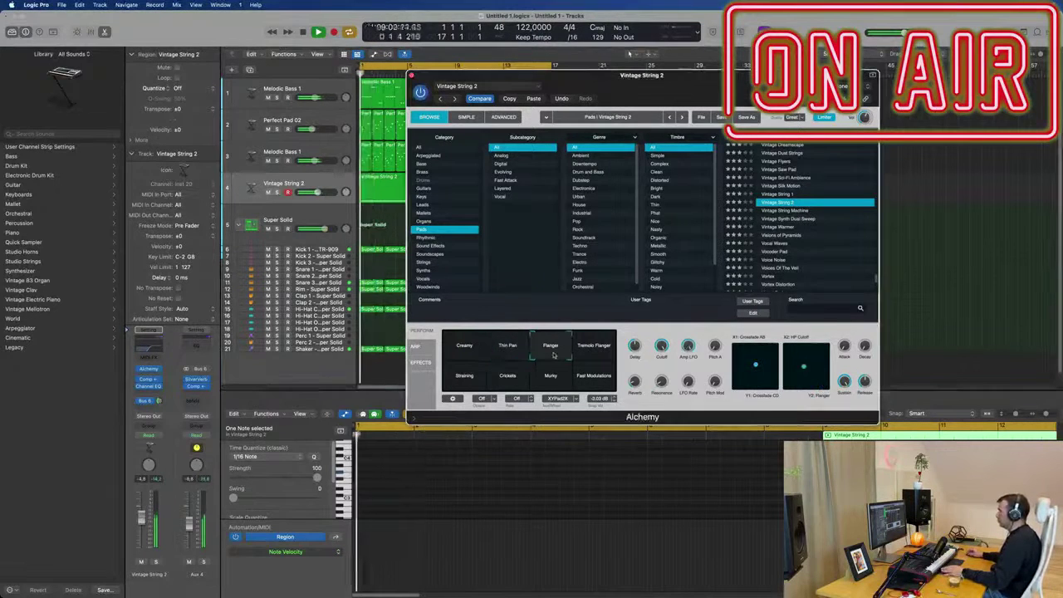
pyautogui.click(599, 349)
pyautogui.click(464, 375)
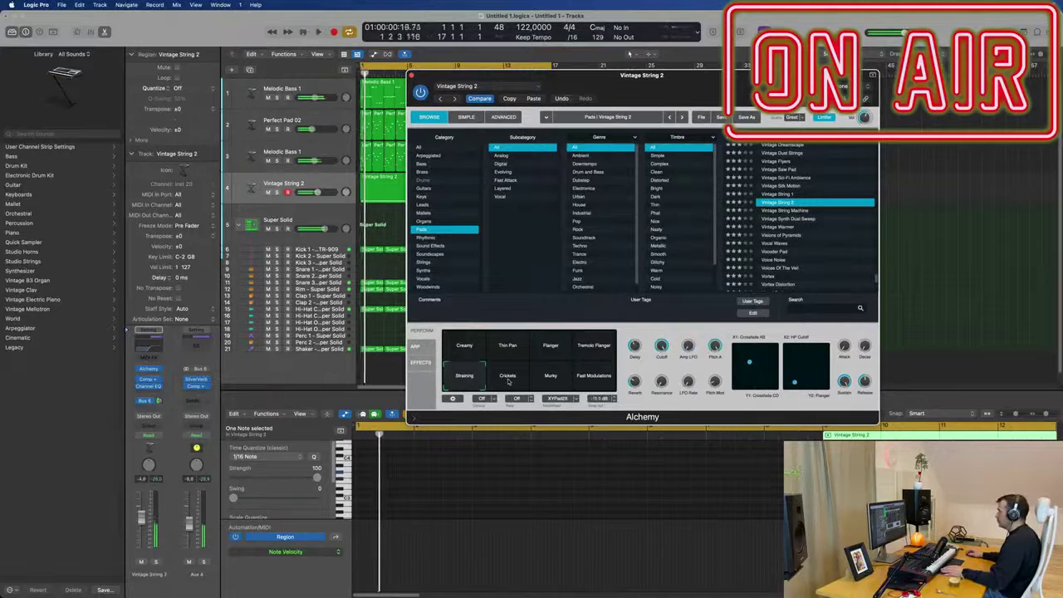
pyautogui.click(507, 377)
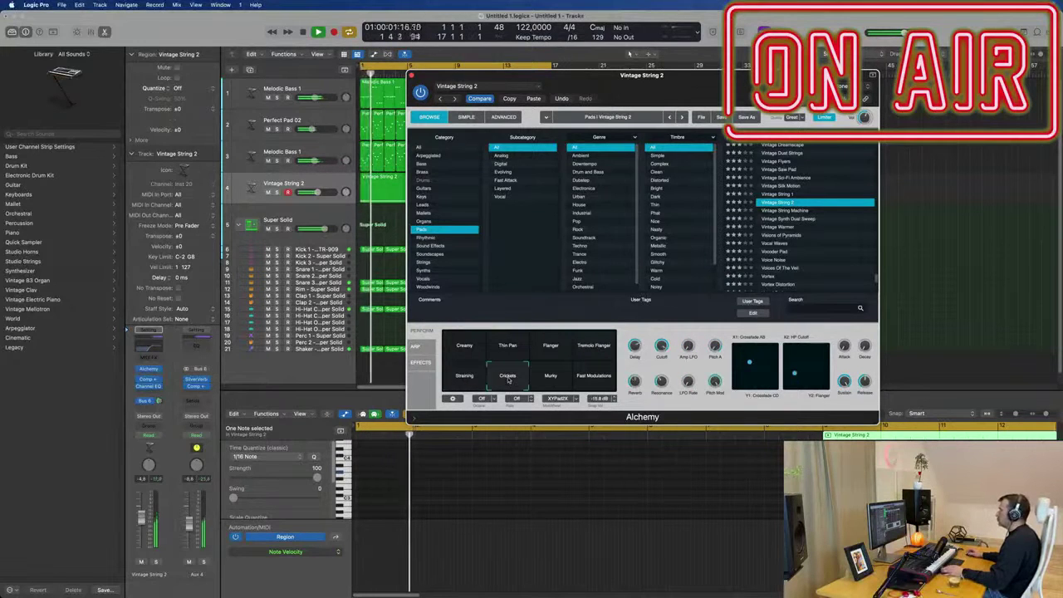
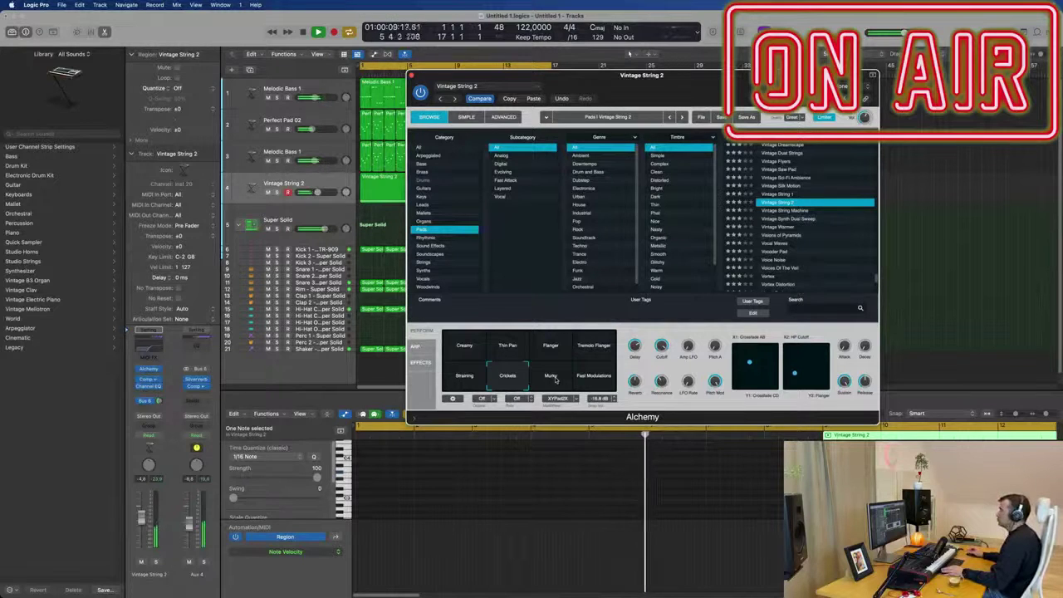
pyautogui.click(552, 376)
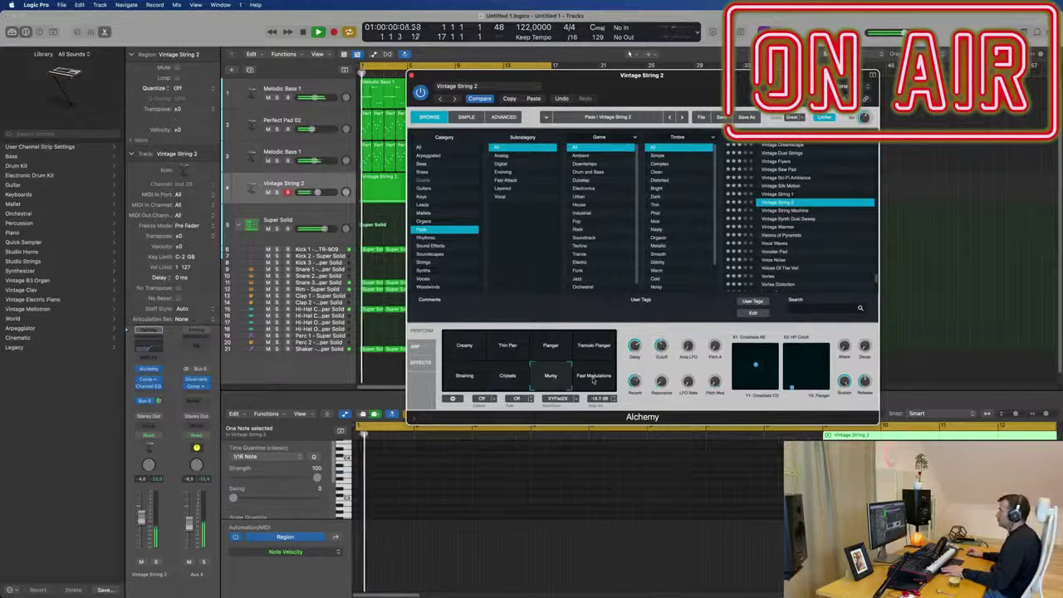
pyautogui.click(593, 378)
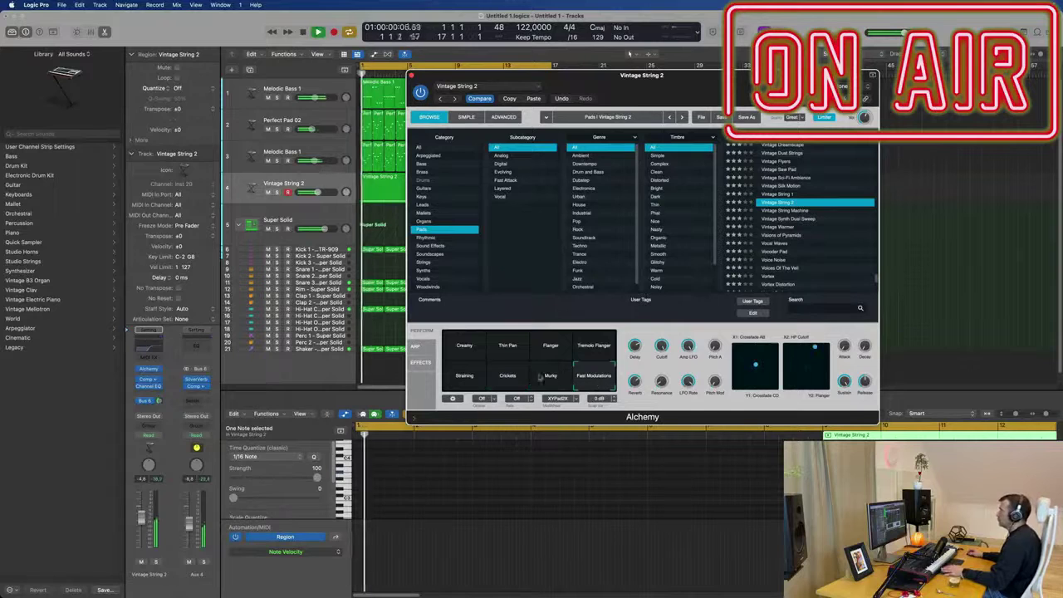
# Step: Choose the Crickets snapshot in Alchemy and lower the Vintage String 2 track's volume to about -8 dB
pyautogui.click(461, 380)
pyautogui.click(497, 380)
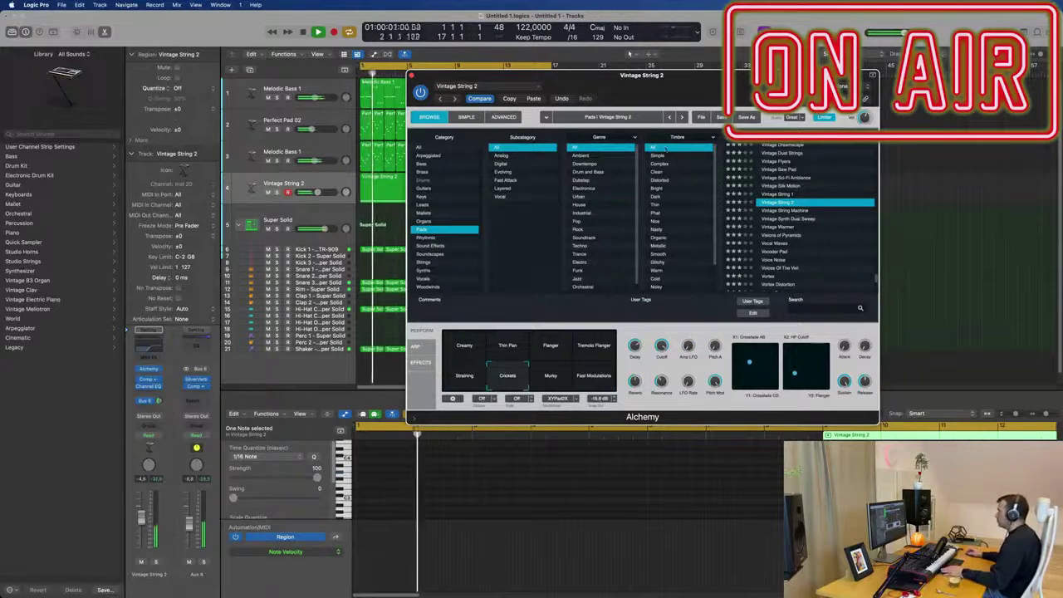
pyautogui.moveTo(664, 90); pyautogui.dragTo(721, 37)
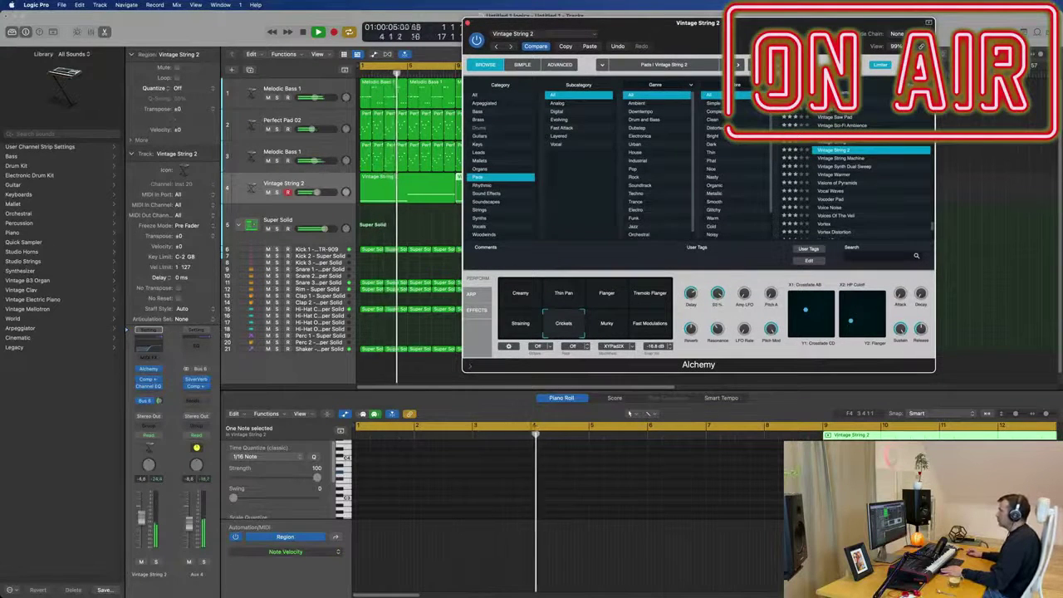
pyautogui.moveTo(141, 518); pyautogui.dragTo(141, 523)
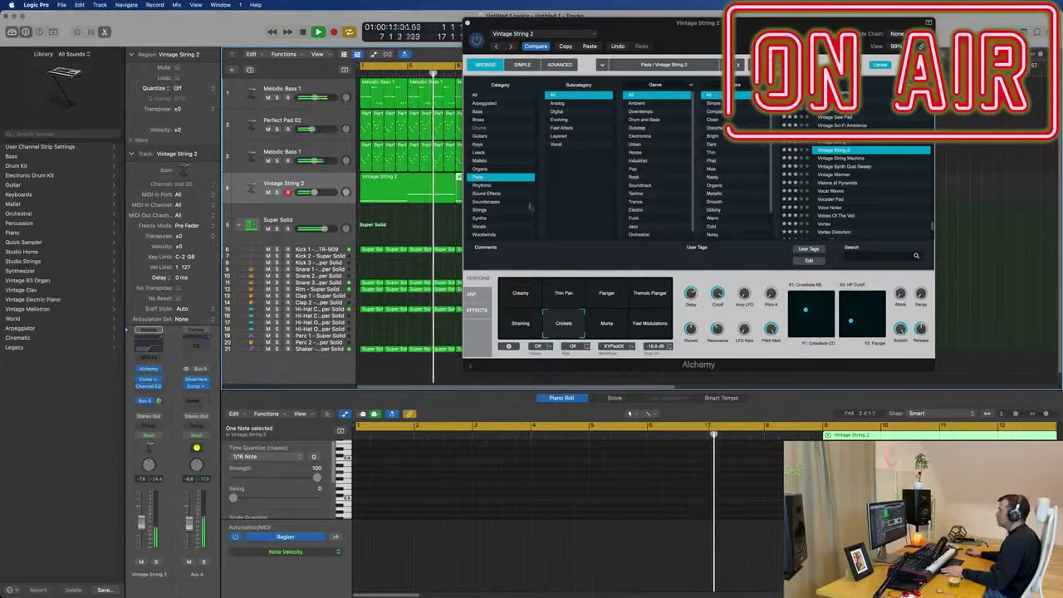
# Step: Transpose the notes of both Vintage String 2 regions down one octave
pyautogui.moveTo(707, 17); pyautogui.dragTo(1062, 59)
pyautogui.press('Return')
pyautogui.moveTo(594, 187); pyautogui.dragTo(440, 194)
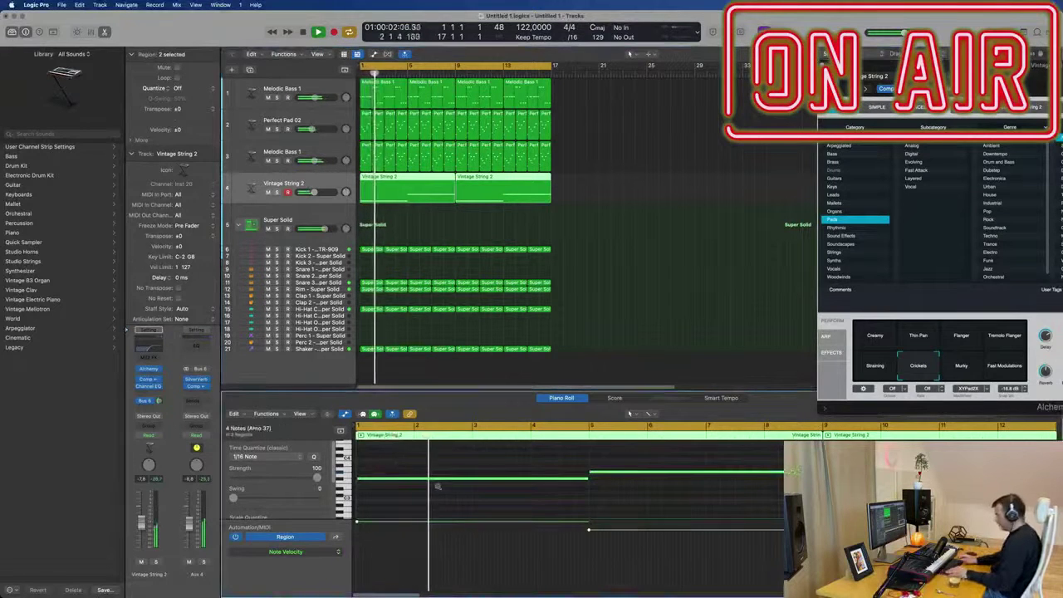
pyautogui.hotkey('alt', 'shift', 'Down')
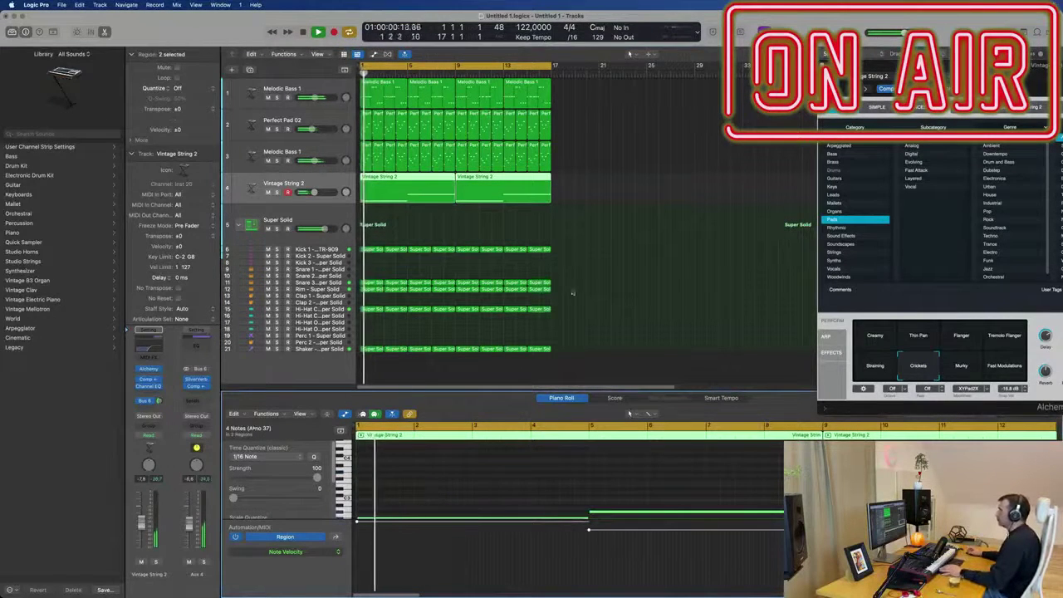
pyautogui.moveTo(1006, 77); pyautogui.dragTo(783, 70)
pyautogui.hscroll(-3, 486, 246)
pyautogui.scroll(-3, 496, 244)
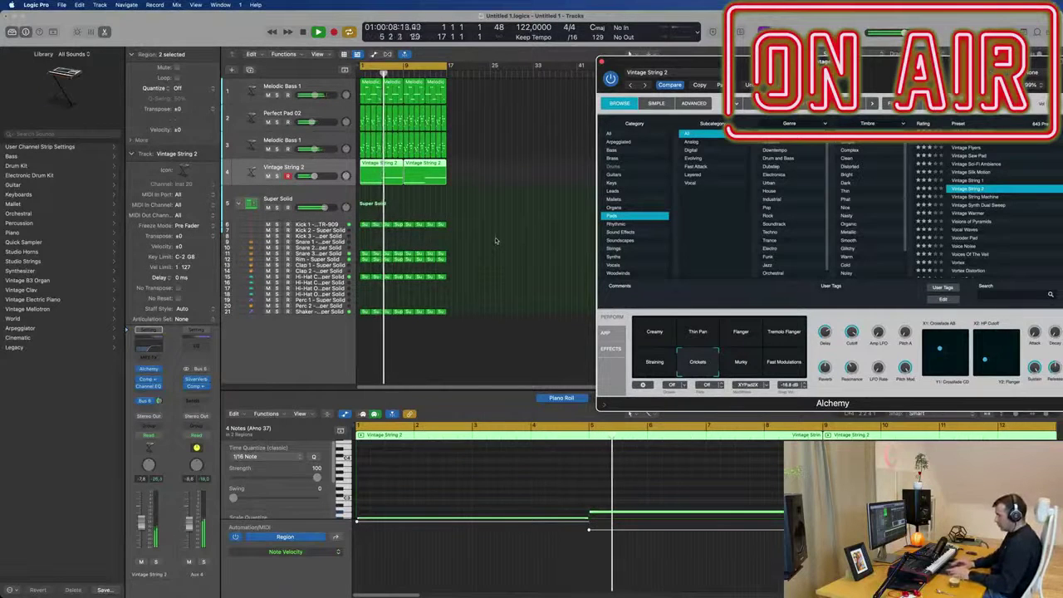
# Step: Repeat all regions on every track until the arrangement fills up to bar 65, then close the Alchemy window
pyautogui.click(495, 241)
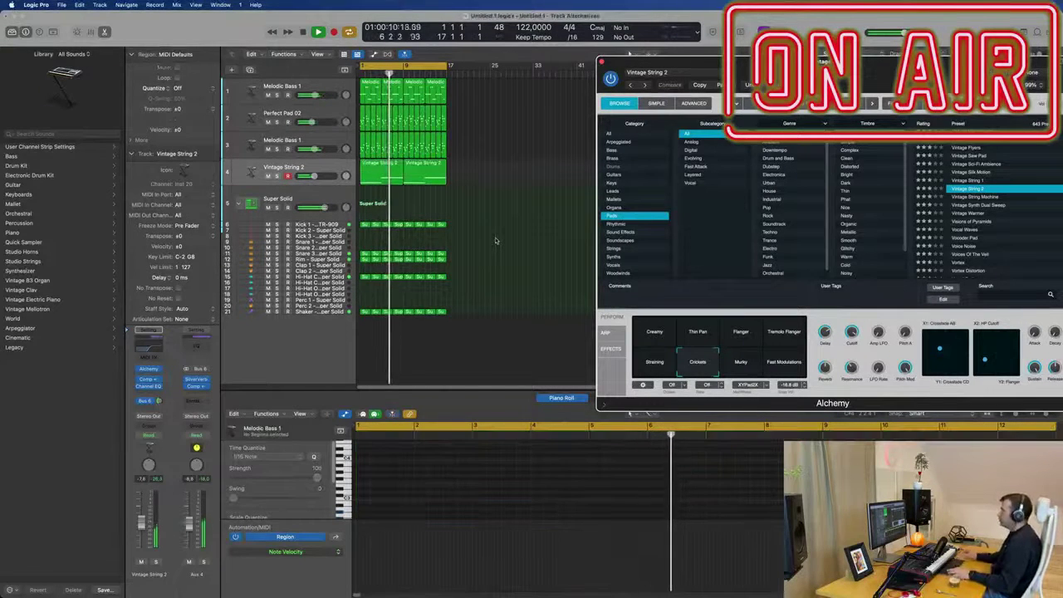
pyautogui.click(485, 204)
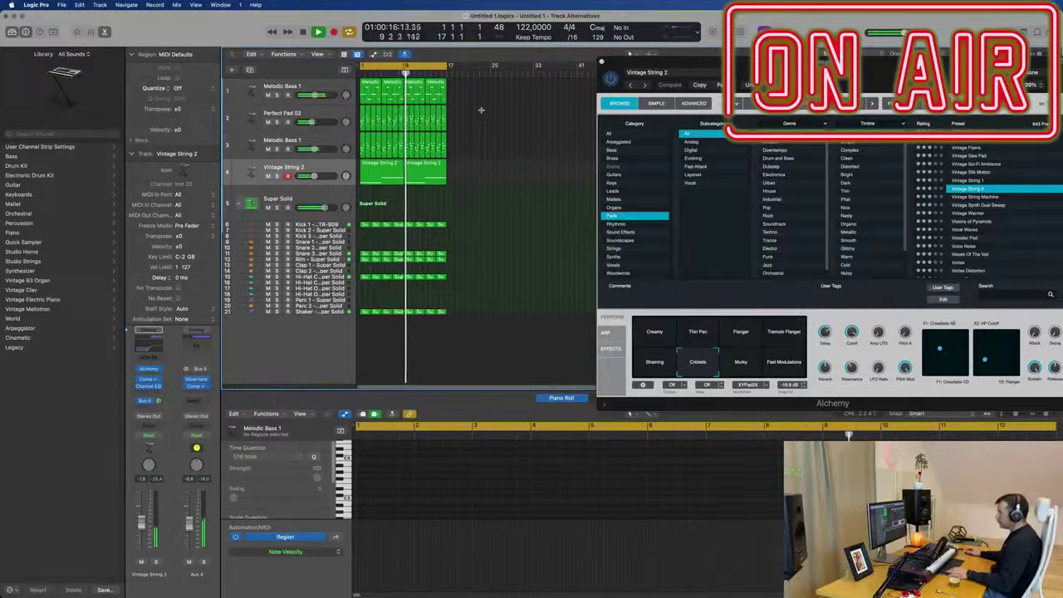
pyautogui.press('super+a')
pyautogui.press('super+r')
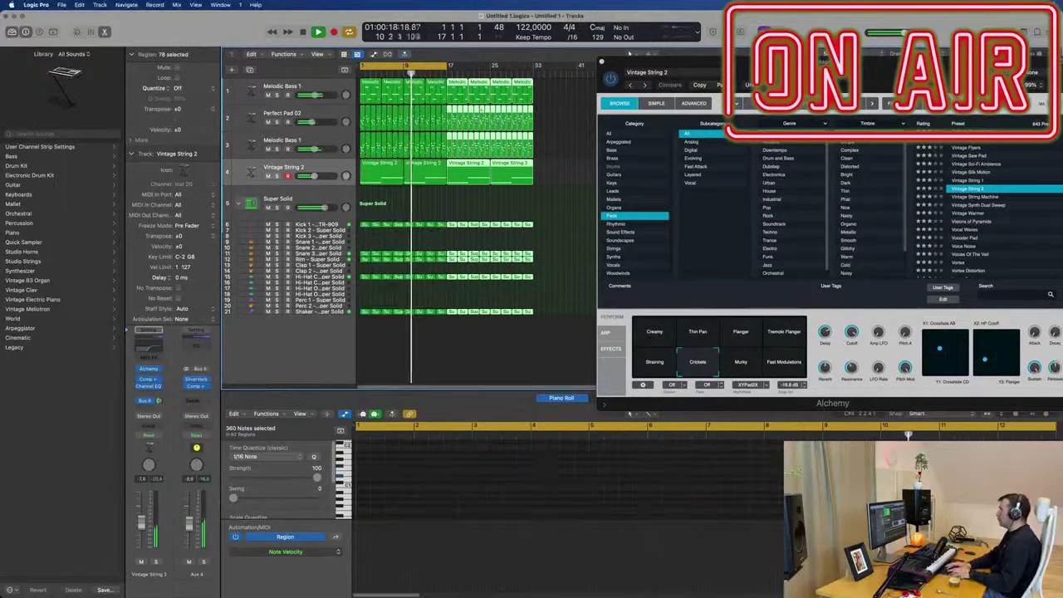
pyautogui.press('super+r')
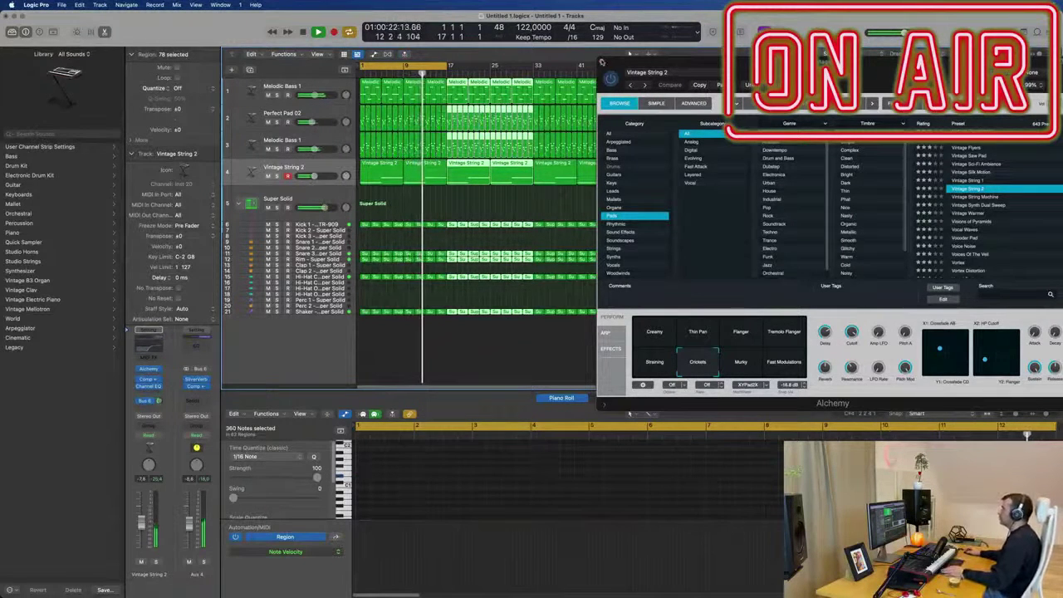
pyautogui.press('super+w')
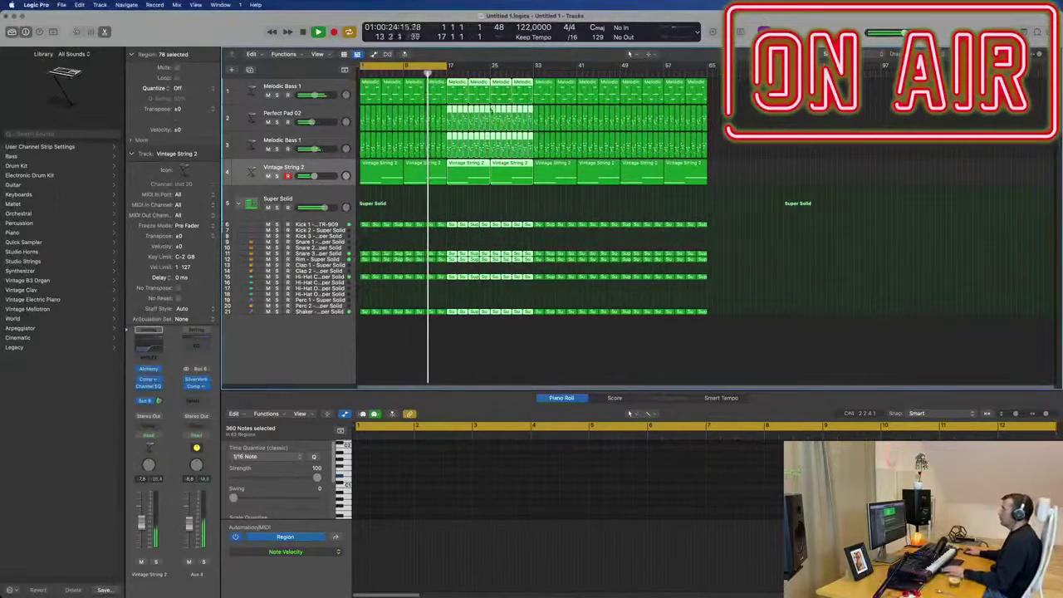
# Step: Restart playback and extend the cycle range from bar 1 to bar 65
pyautogui.press('space')
pyautogui.press('space')
pyautogui.moveTo(446, 66); pyautogui.dragTo(566, 69)
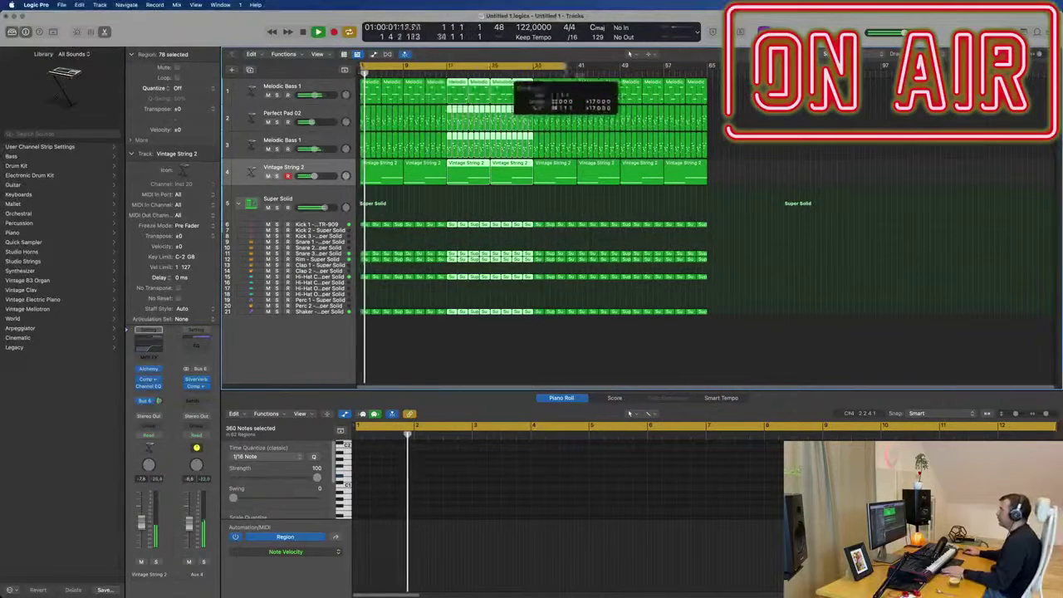
# Step: Show the secondary time ruler above the arrangement, deselect all regions and widen the tracks horizontally
pyautogui.click(317, 54)
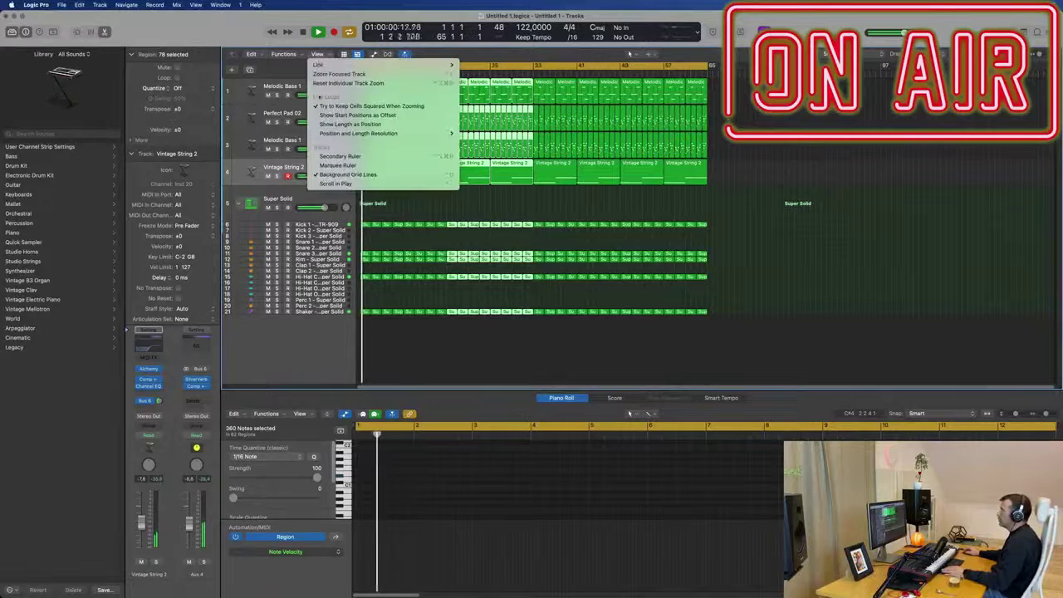
pyautogui.click(348, 156)
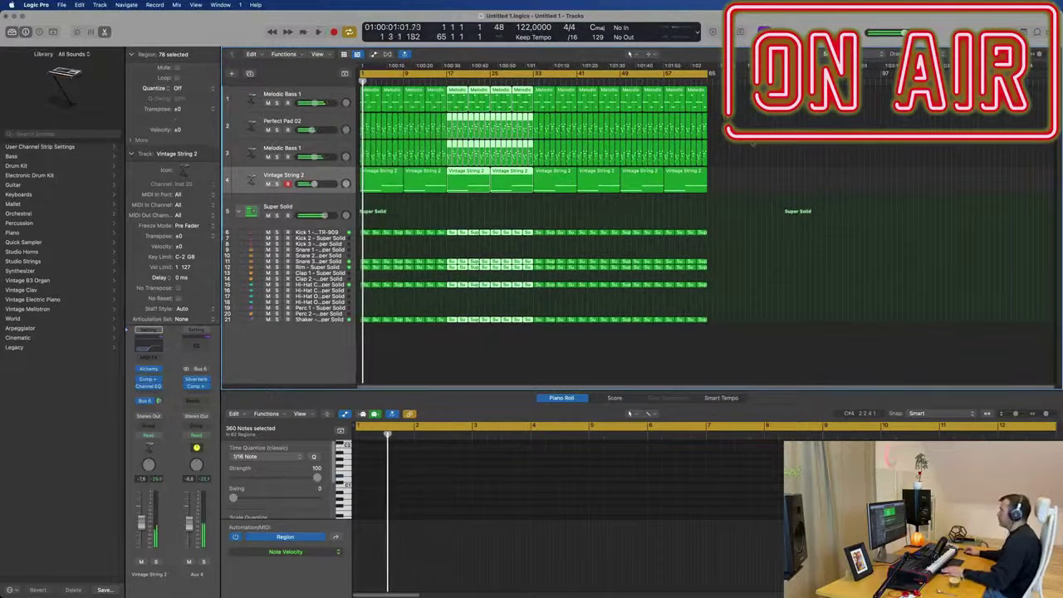
pyautogui.click(753, 144)
pyautogui.press('super+Right')
pyautogui.press('super+Right')
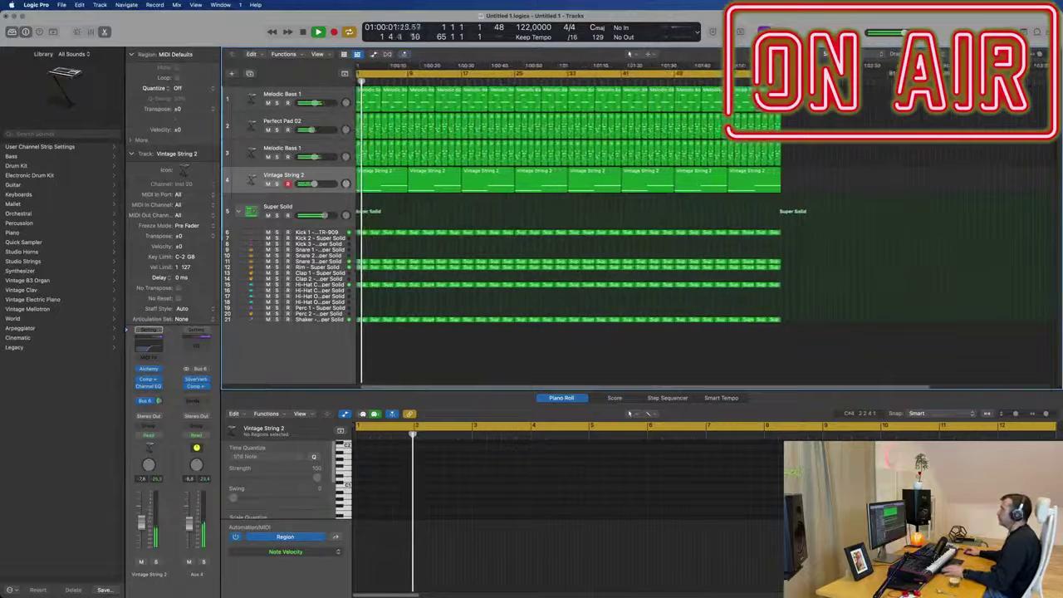
# Step: Lower the Vintage String 2 track's volume further and replay the arrangement from the start
pyautogui.click(284, 175)
pyautogui.press('Return')
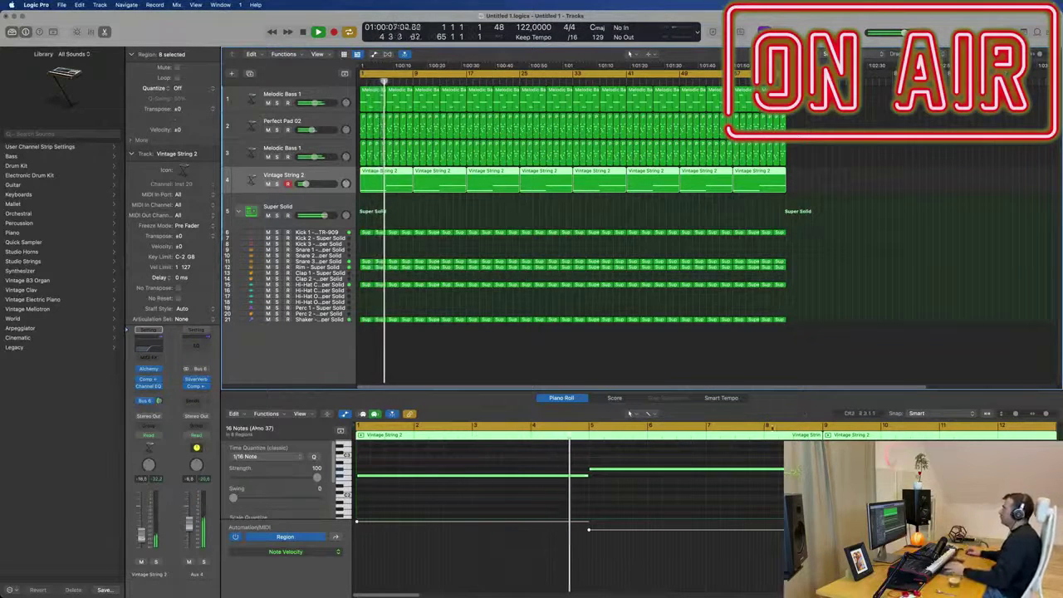
pyautogui.click(842, 207)
pyautogui.click(308, 188)
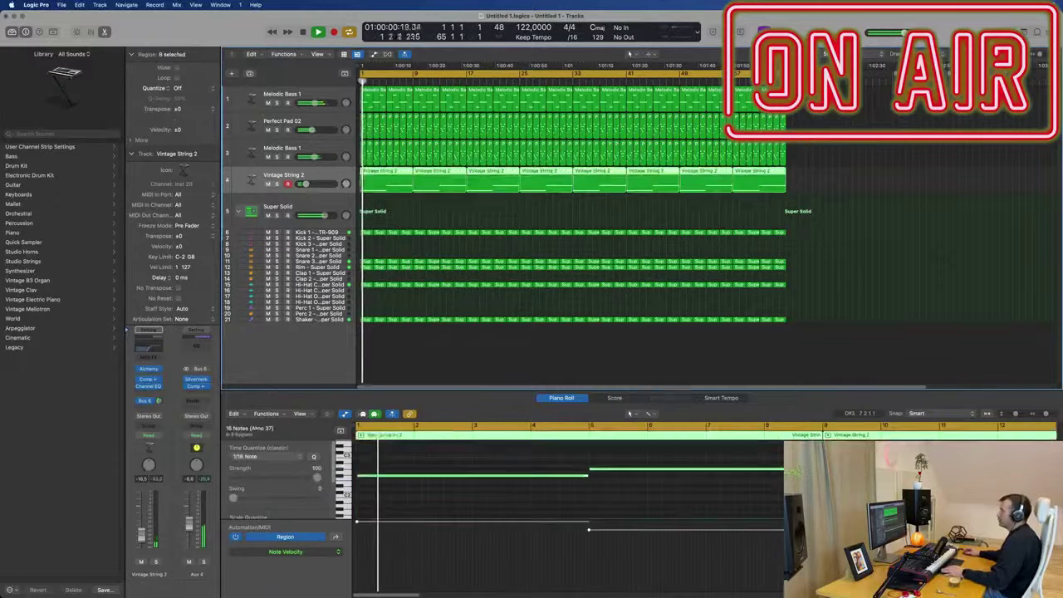
# Step: Duplicate the Vintage String 2 track with its settings and copy the first region onto the new track at bar 1
pyautogui.click(249, 73)
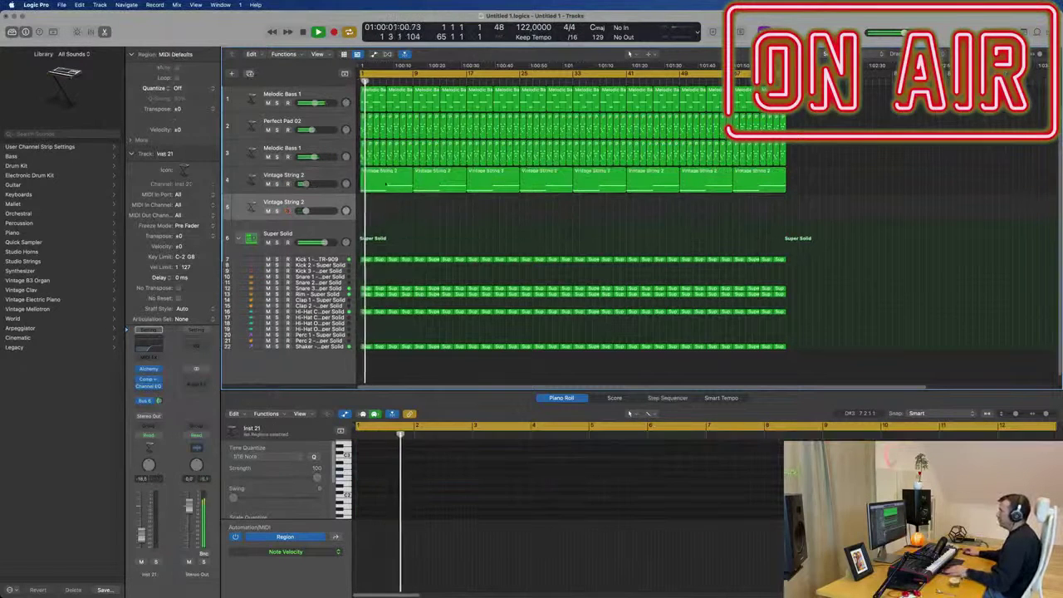
pyautogui.click(385, 186)
pyautogui.moveTo(384, 185); pyautogui.dragTo(386, 208)
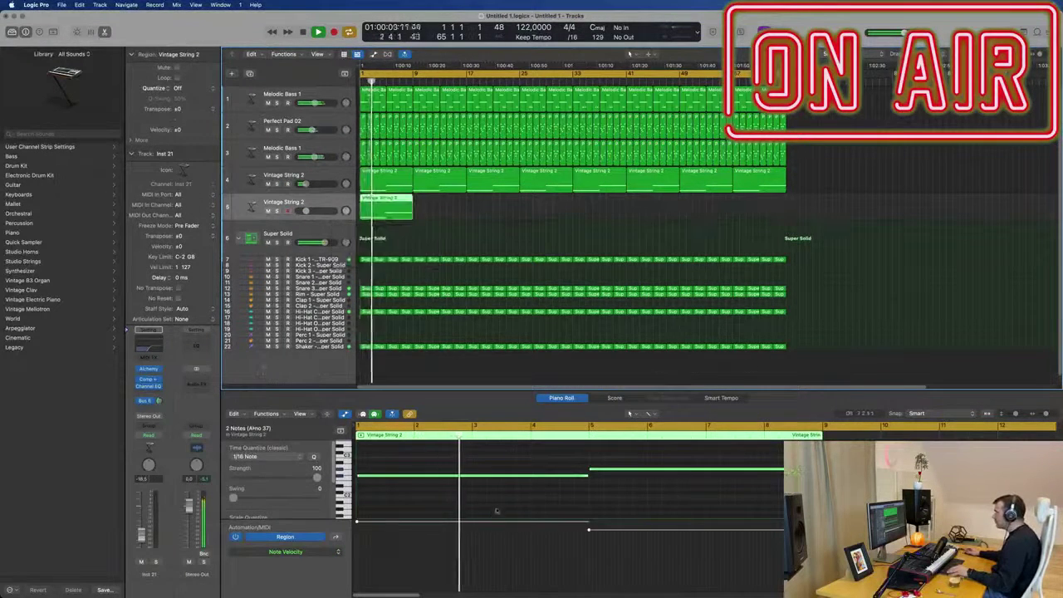
# Step: Copy both notes of the duplicated Vintage String 2 region one octave higher in the Piano Roll
pyautogui.moveTo(500, 459); pyautogui.dragTo(599, 504)
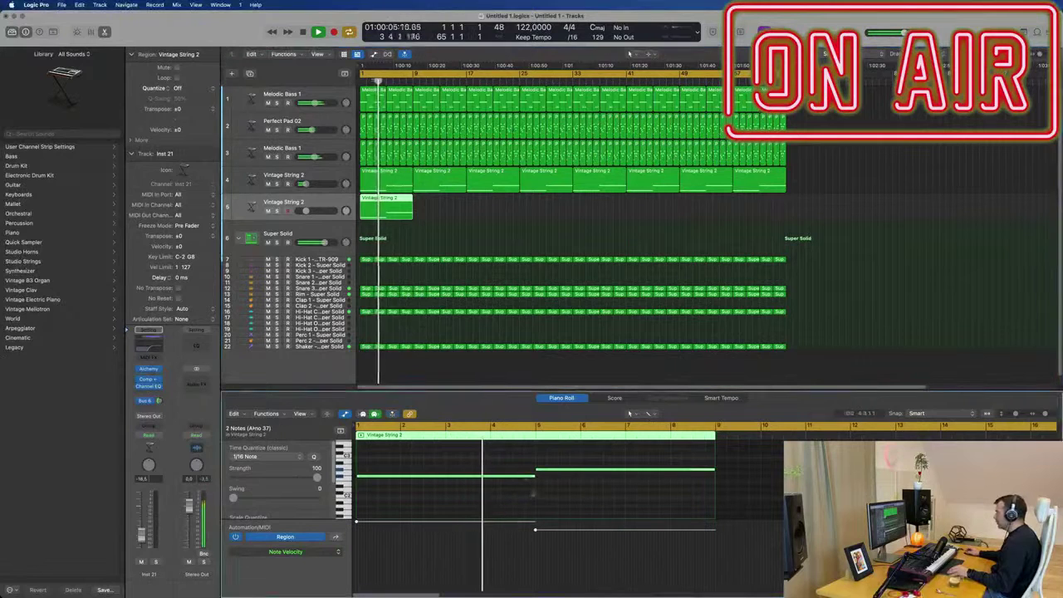
pyautogui.scroll(2, 532, 493)
pyautogui.moveTo(524, 471); pyautogui.dragTo(546, 437)
pyautogui.press('space')
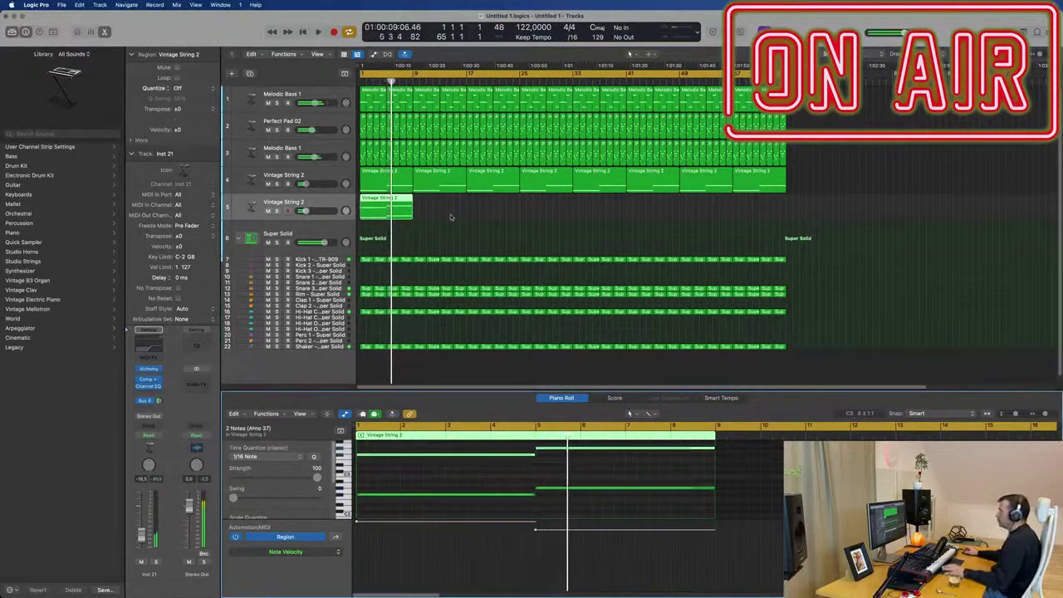
# Step: Replay from the start with the duplicated track selected and inspect the low-cut curve in its Channel EQ
pyautogui.click(314, 203)
pyautogui.press('Return')
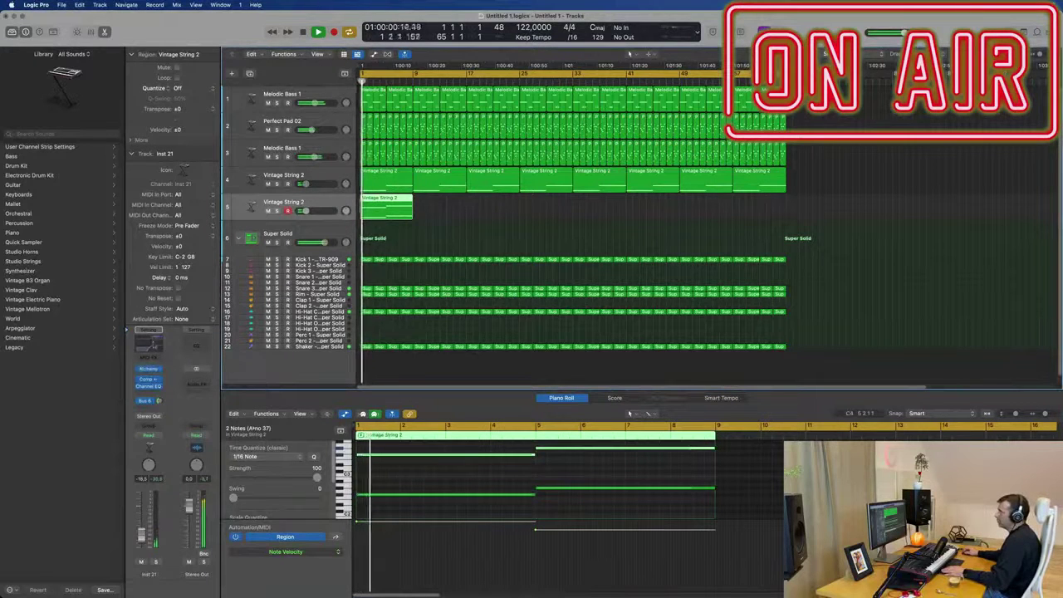
pyautogui.click(150, 349)
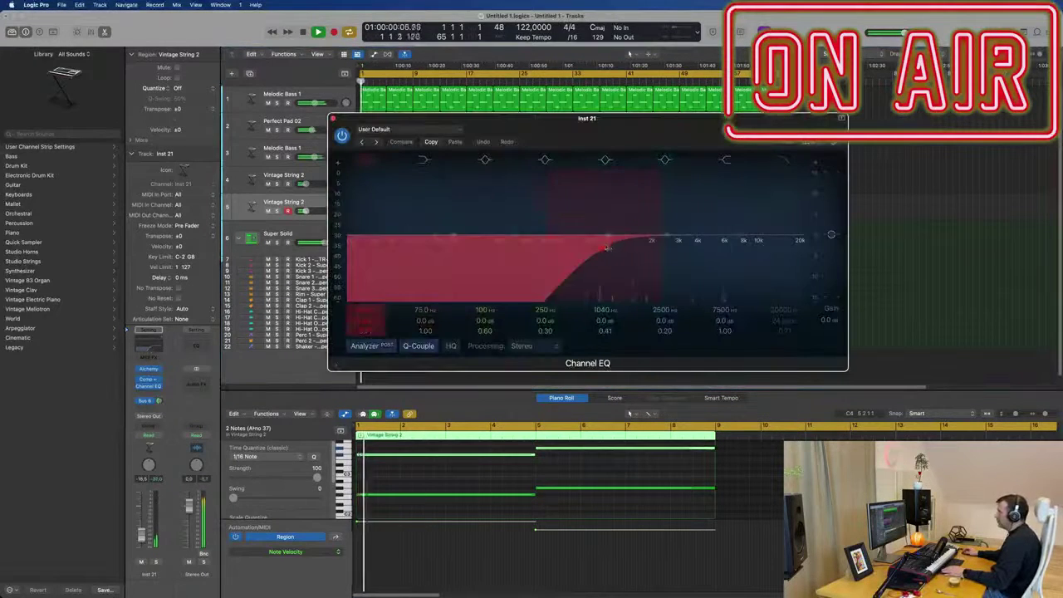
pyautogui.click(332, 120)
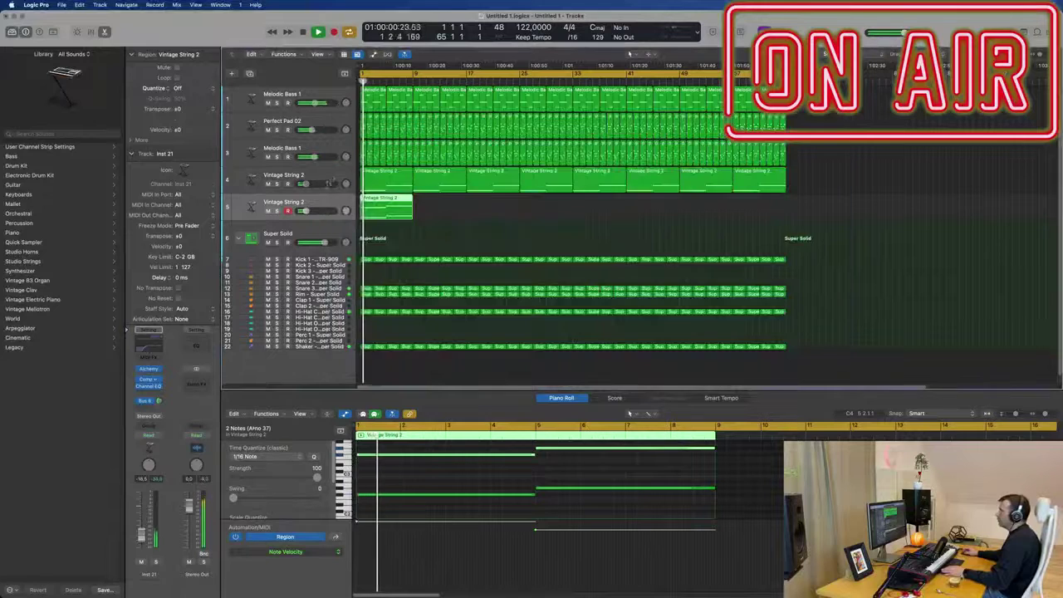
# Step: Lower the low-cut frequency in the original Vintage String 2 track's Channel EQ to 436 Hz and replay
pyautogui.click(328, 179)
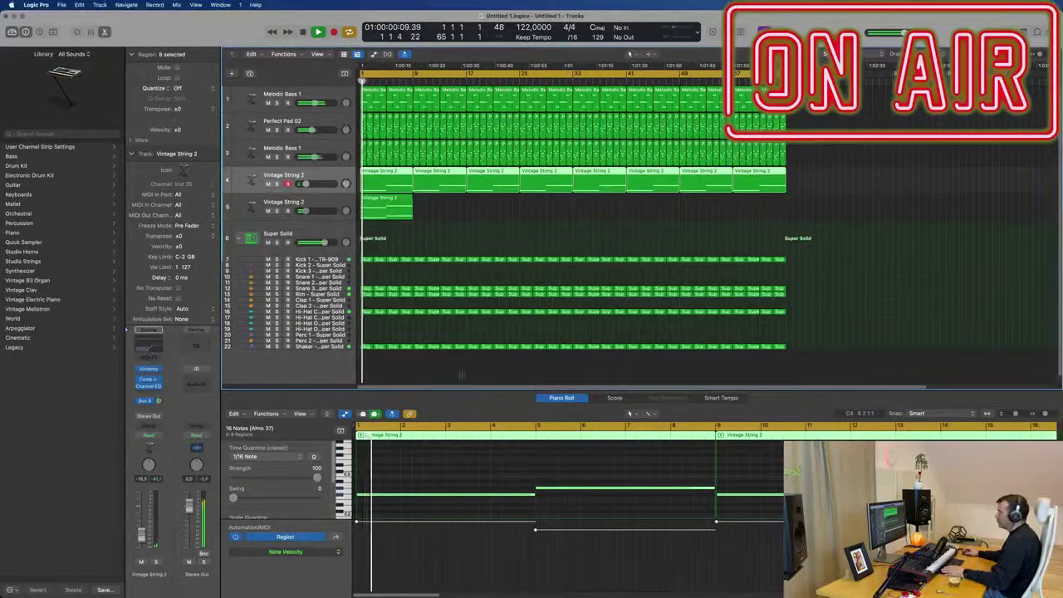
pyautogui.click(148, 386)
pyautogui.moveTo(942, 233); pyautogui.dragTo(870, 235)
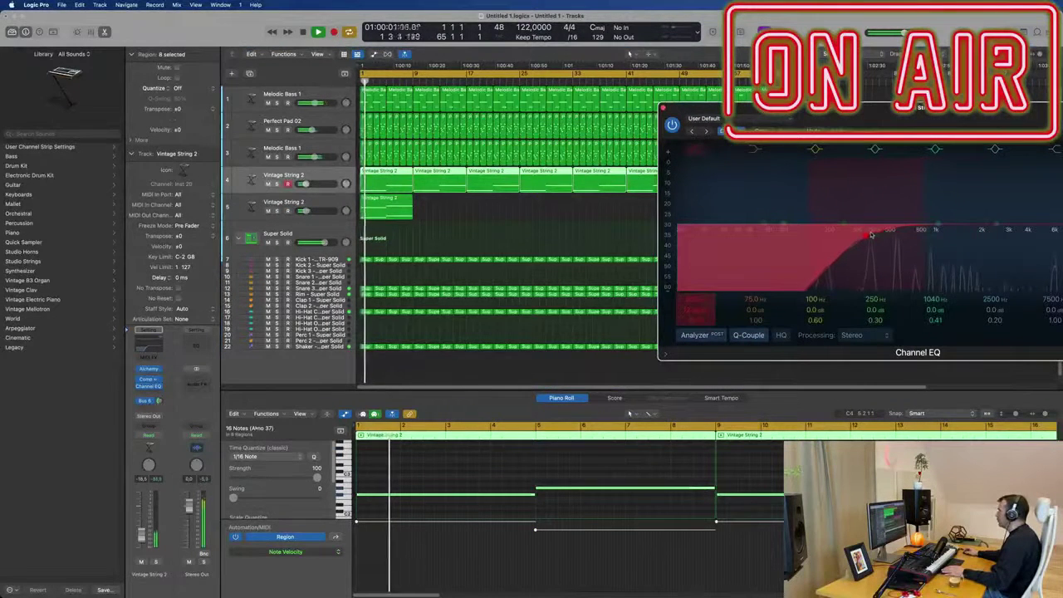
pyautogui.moveTo(933, 108); pyautogui.dragTo(746, 128)
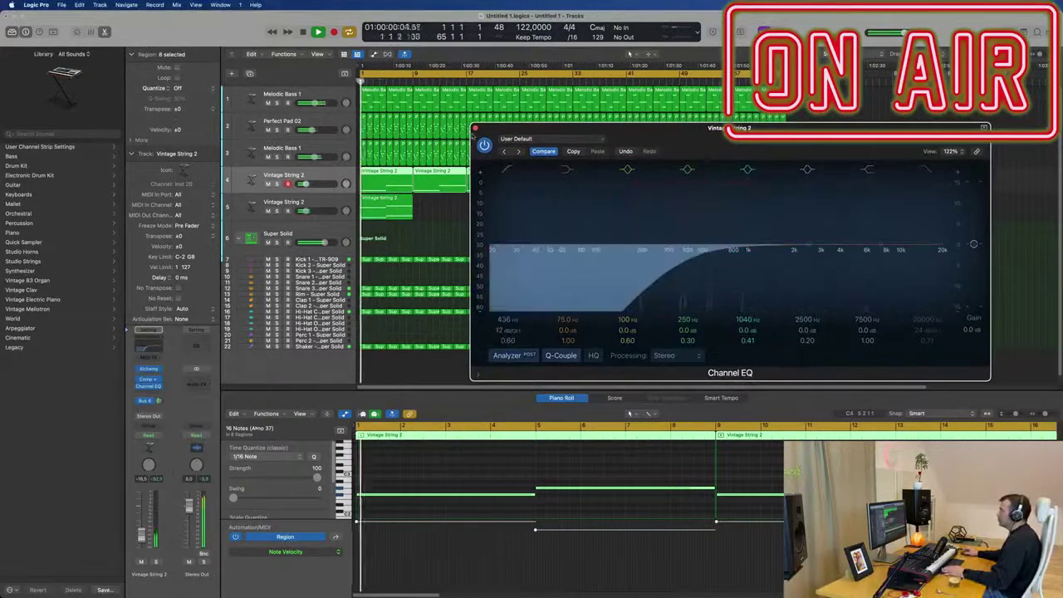
pyautogui.click(475, 128)
pyautogui.press('Return')
# Step: Open Alchemy on the duplicated Vintage String 2 track and repeat that track's region at bar 9
pyautogui.click(309, 203)
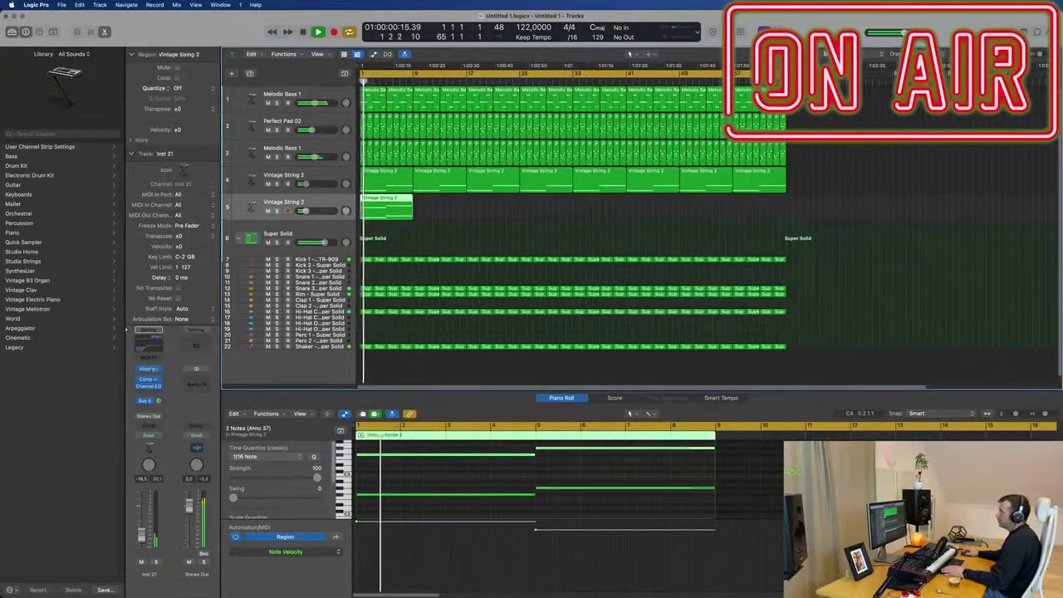
pyautogui.press('Return')
pyautogui.click(149, 369)
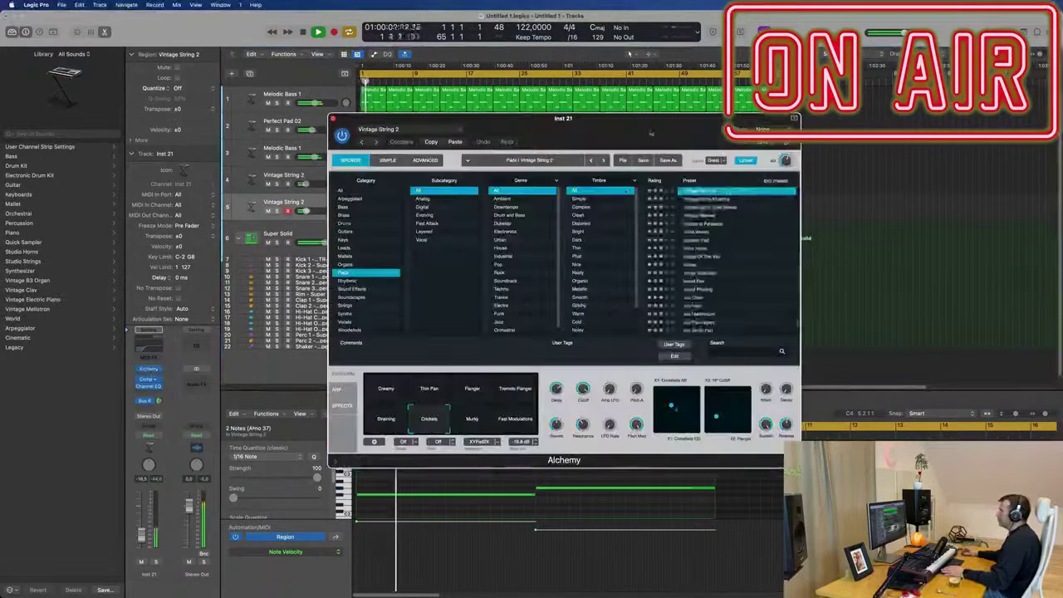
pyautogui.moveTo(651, 133); pyautogui.dragTo(892, 197)
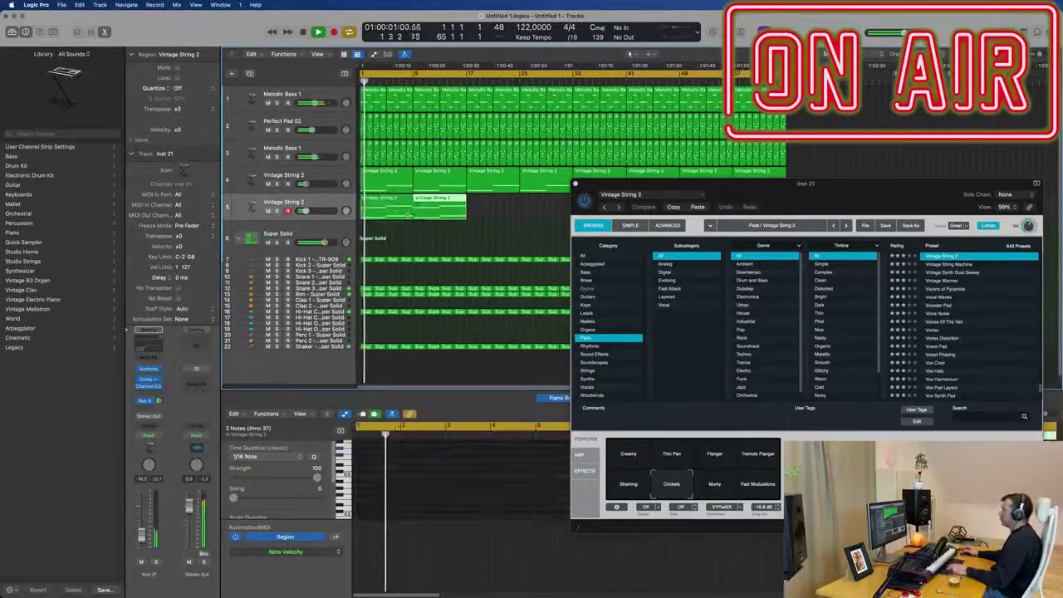
pyautogui.moveTo(782, 183); pyautogui.dragTo(742, 185)
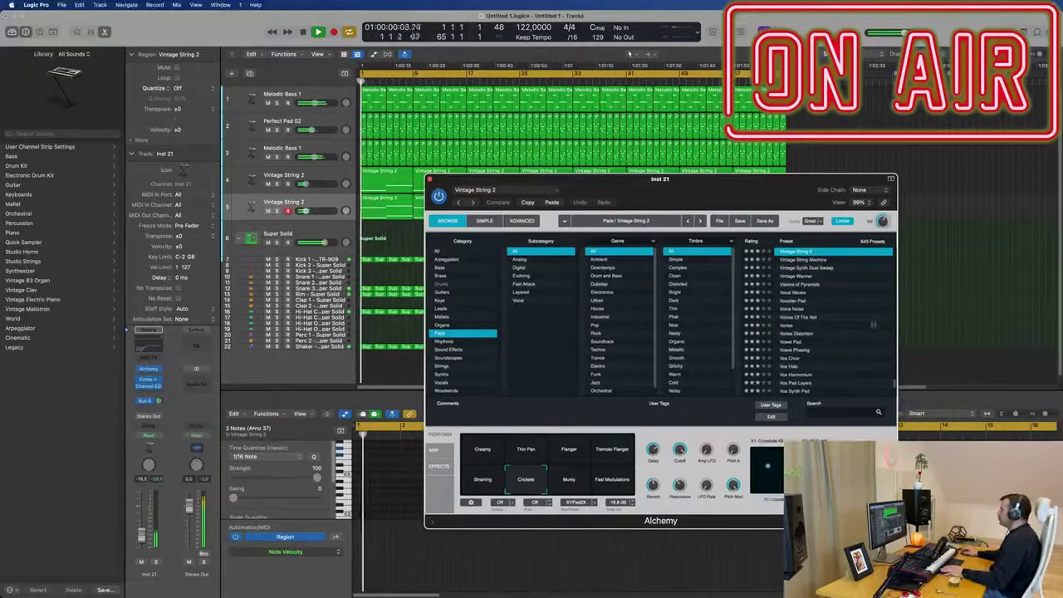
# Step: Try the Vocoder Pad preset in Alchemy on the duplicated track and replay from the start
pyautogui.click(793, 301)
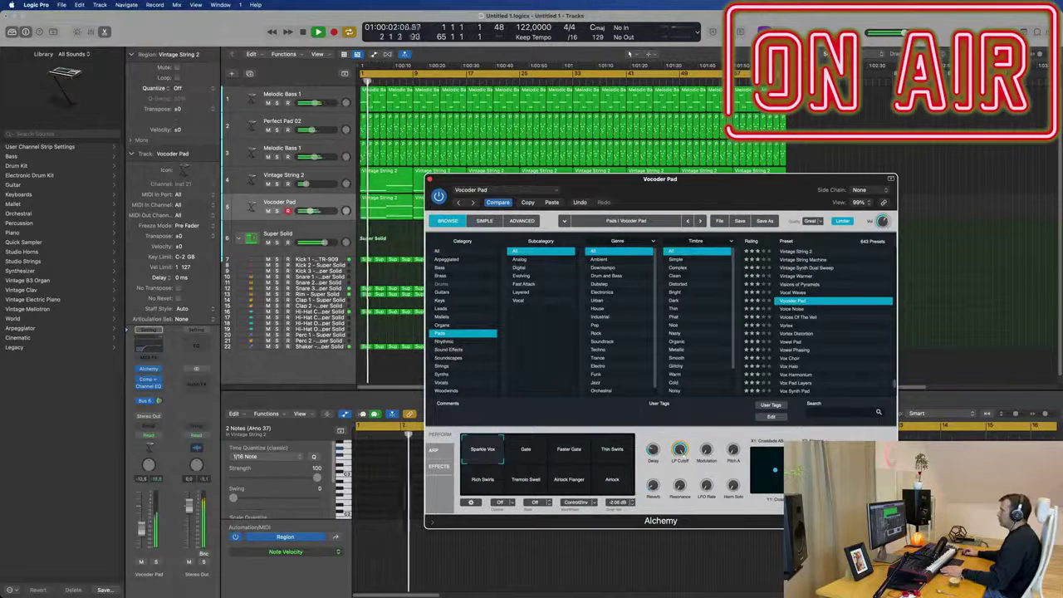
pyautogui.press('space')
pyautogui.press('space')
# Step: Audition the Vocoder Pad snapshots Gate, Faster Gate, Thin Swirls, Rich Swirls, Tremolo Swell and Airlock Flanger
pyautogui.click(525, 449)
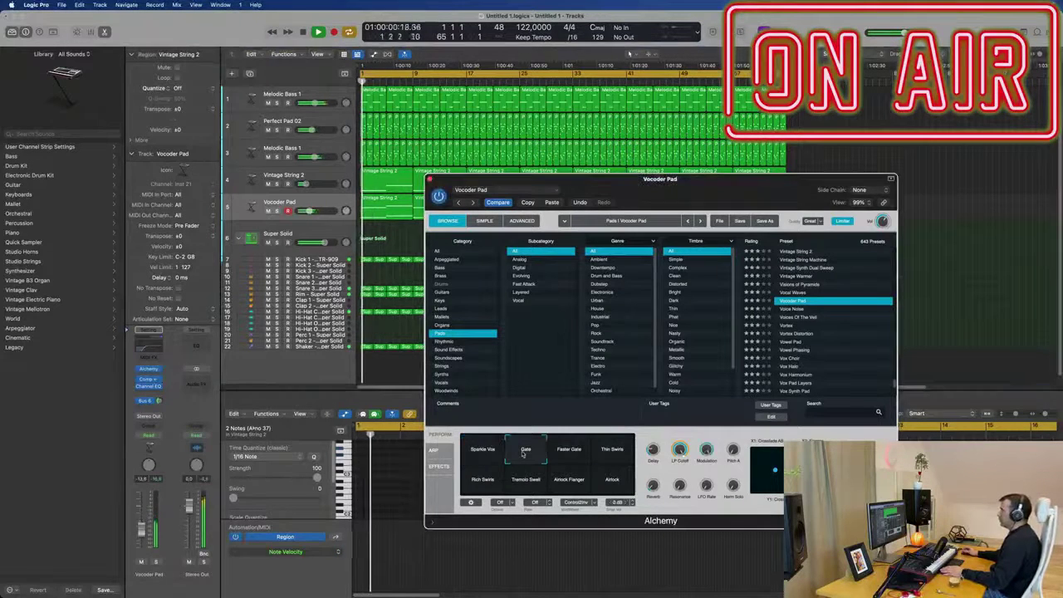
pyautogui.press('space')
pyautogui.press('space')
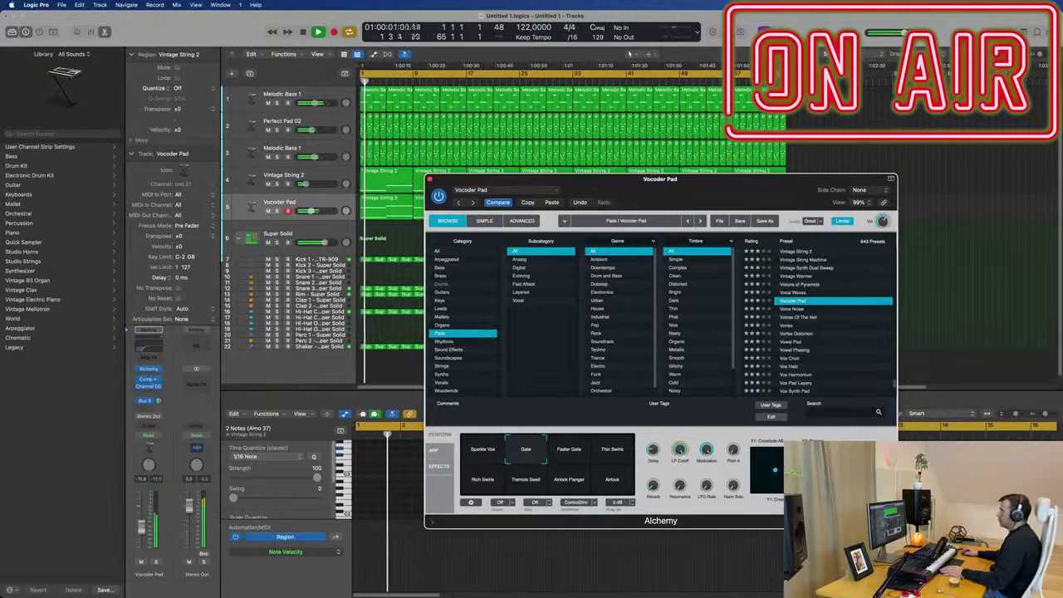
pyautogui.click(568, 452)
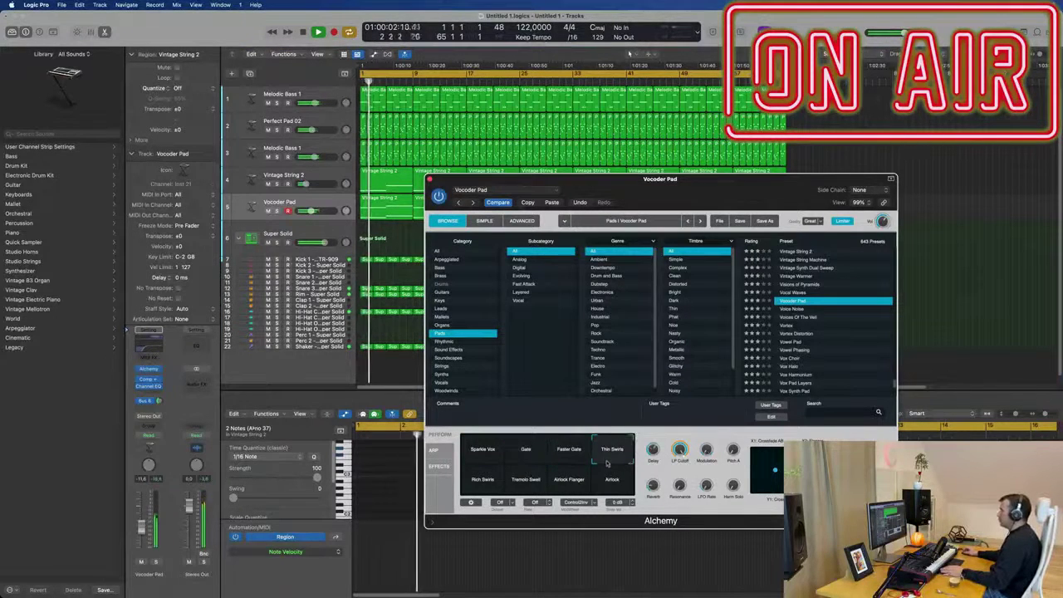
pyautogui.click(490, 482)
pyautogui.click(523, 482)
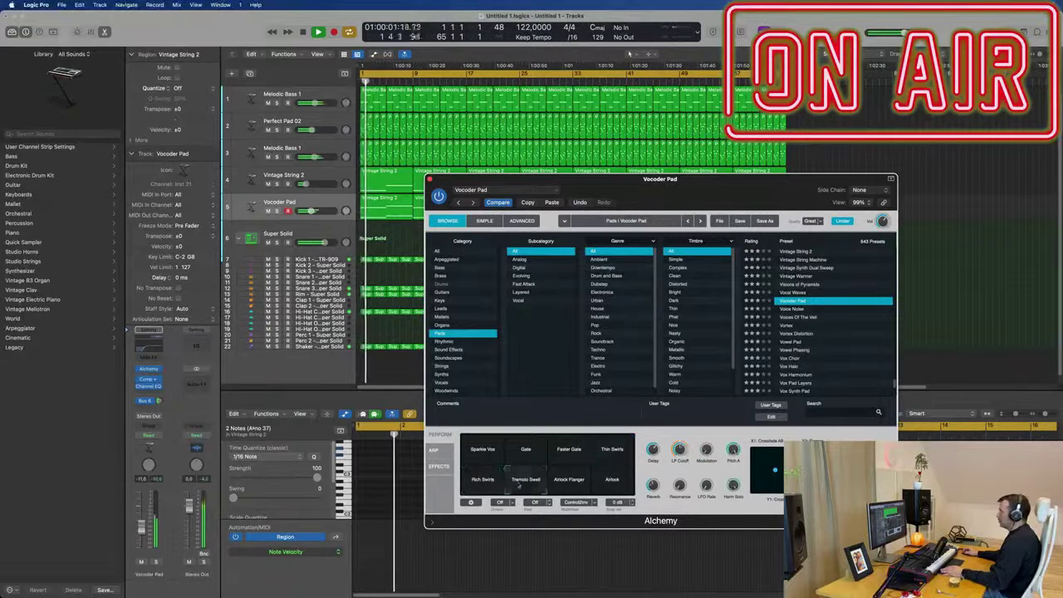
pyautogui.click(571, 479)
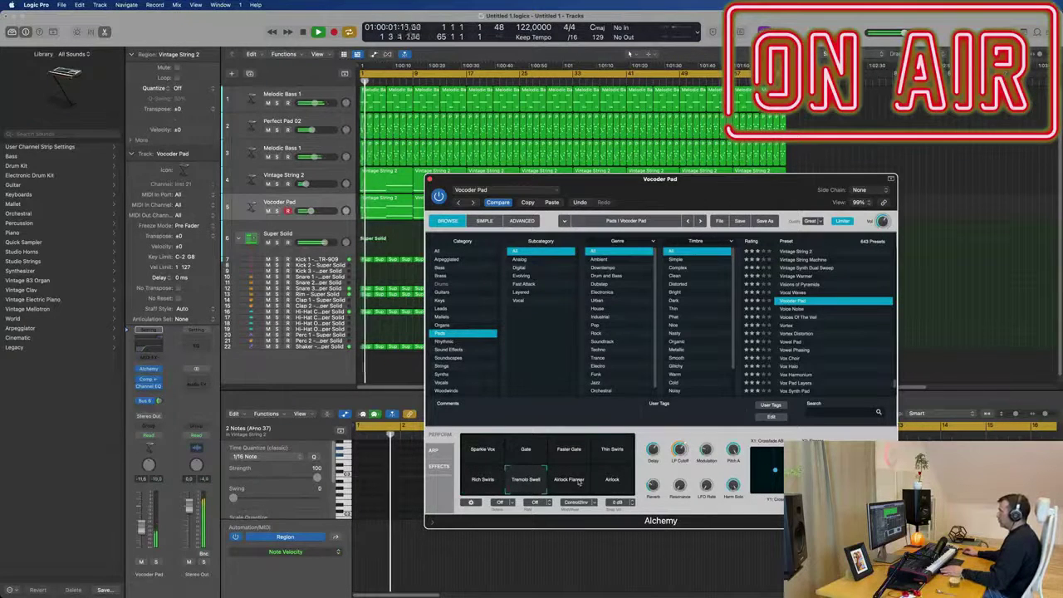
pyautogui.click(579, 482)
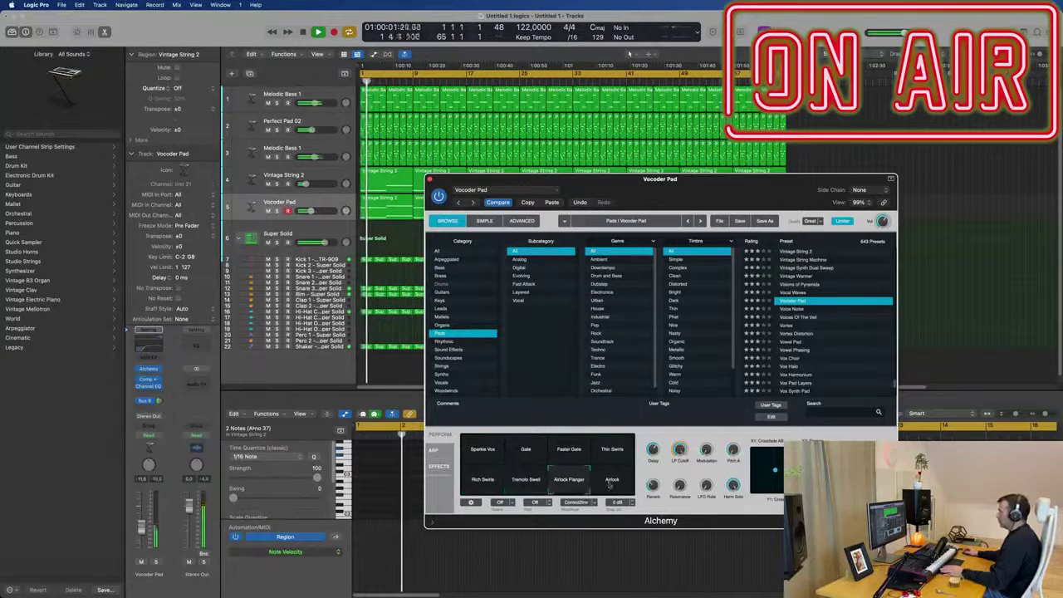
# Step: Load Alchemy's Voice Noise preset, audition the track in solo and lower its volume to about -21 dB
pyautogui.click(793, 309)
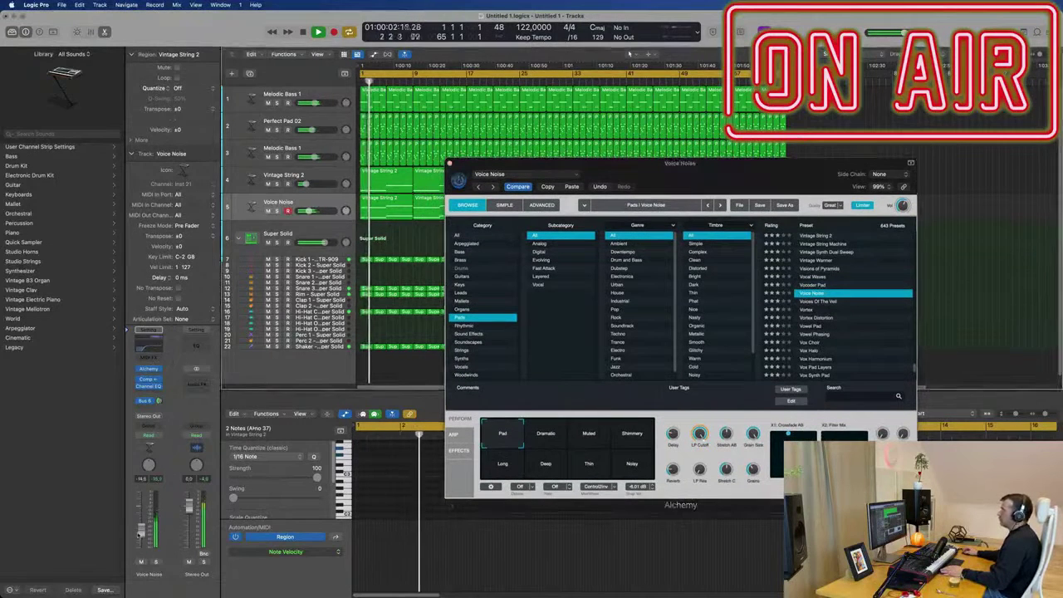
pyautogui.press('Return')
pyautogui.click(155, 562)
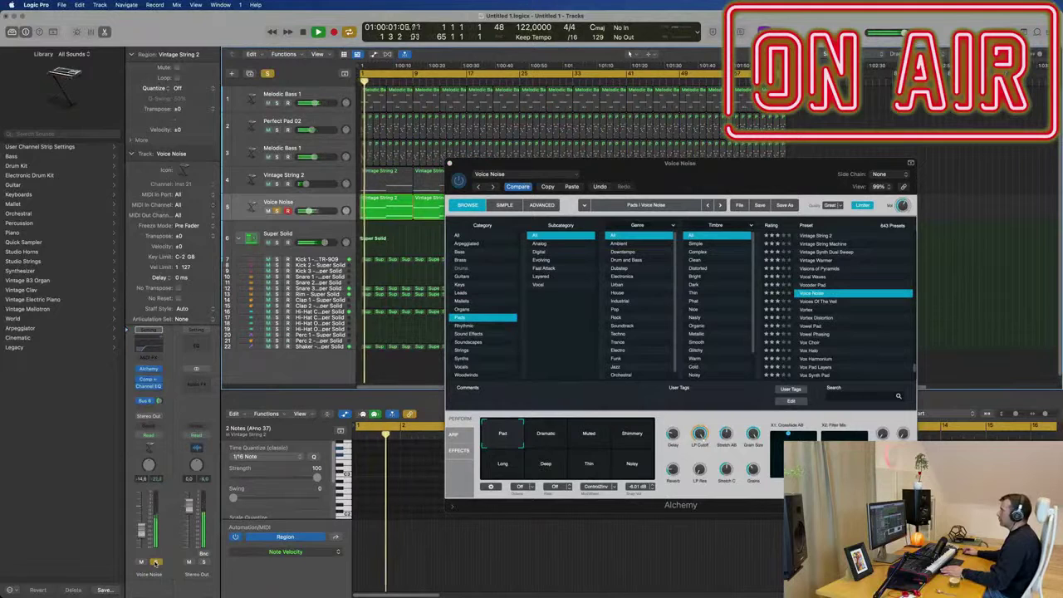
pyautogui.click(155, 562)
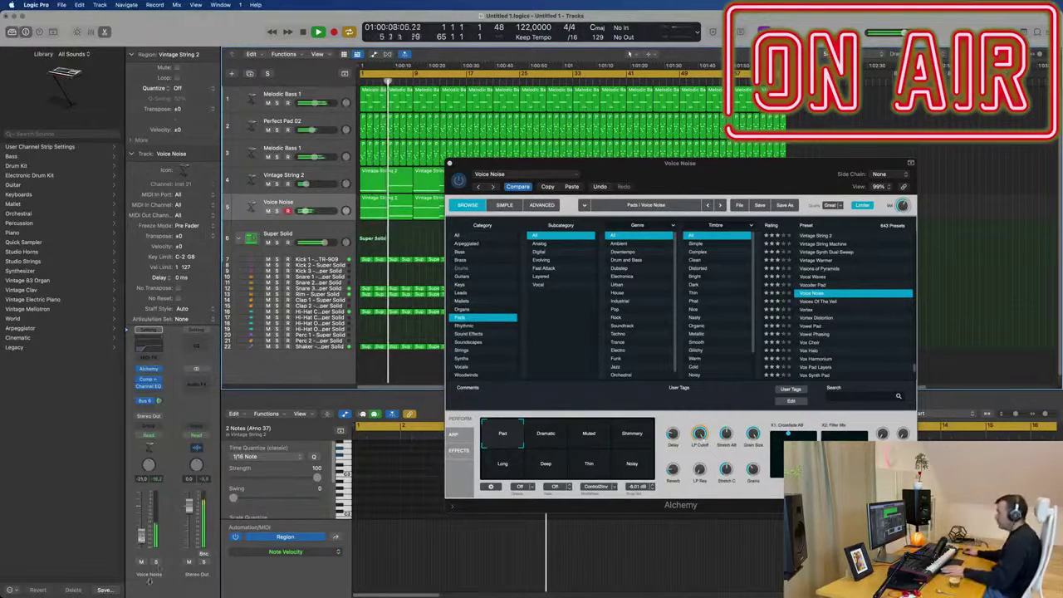
# Step: Compare the Voice Noise track in solo with the full mix, replaying from the start of the song
pyautogui.click(155, 562)
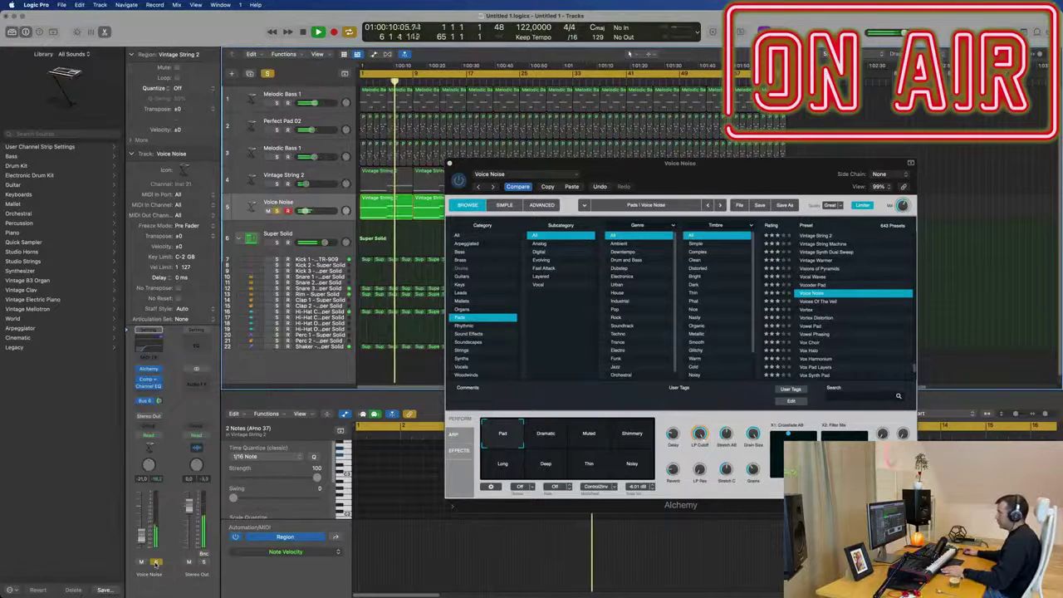
pyautogui.click(156, 562)
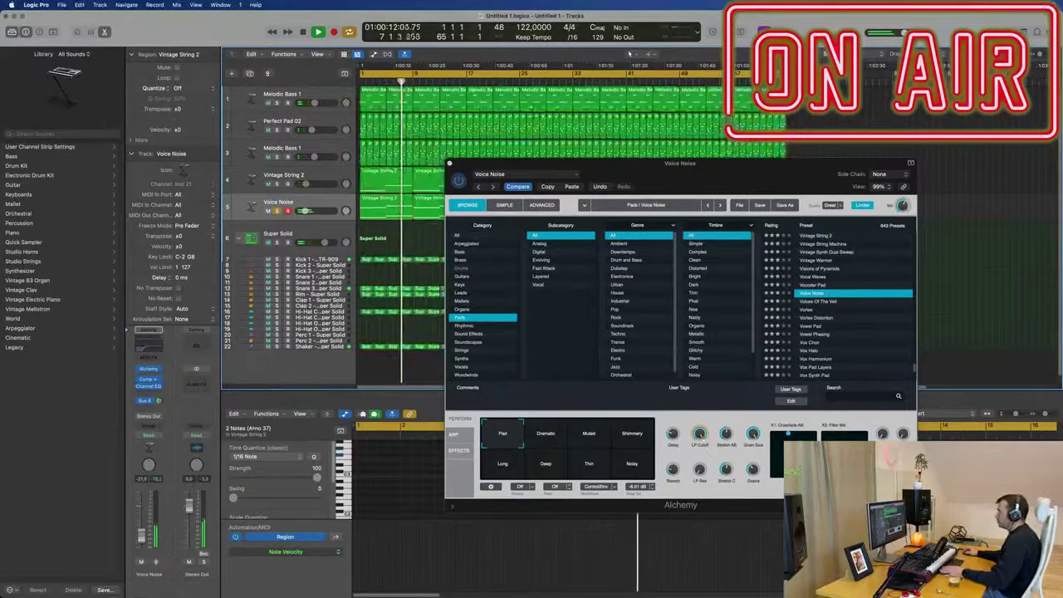
pyautogui.press('Return')
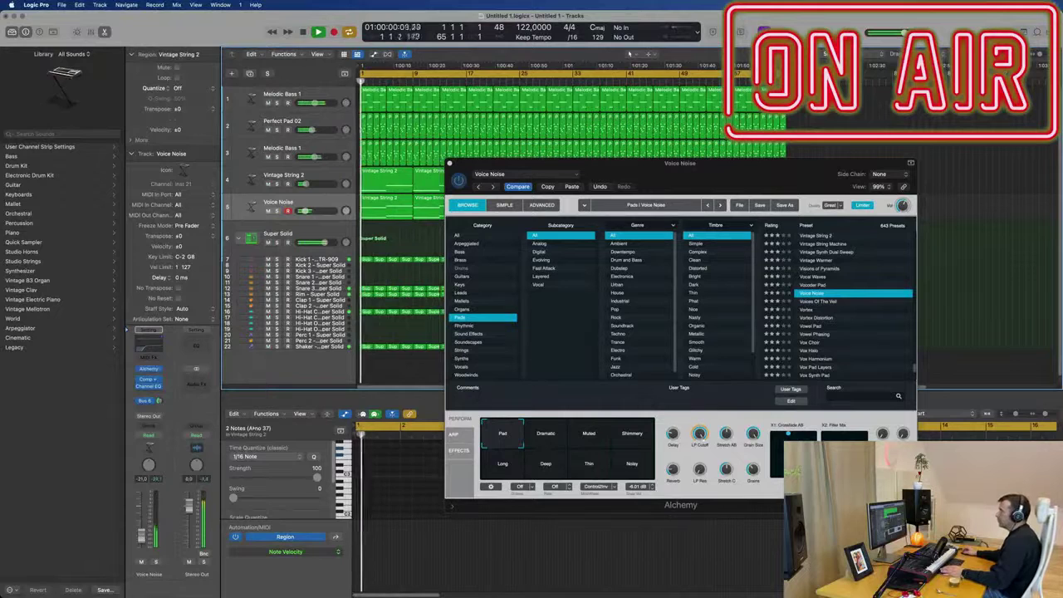
pyautogui.press('space')
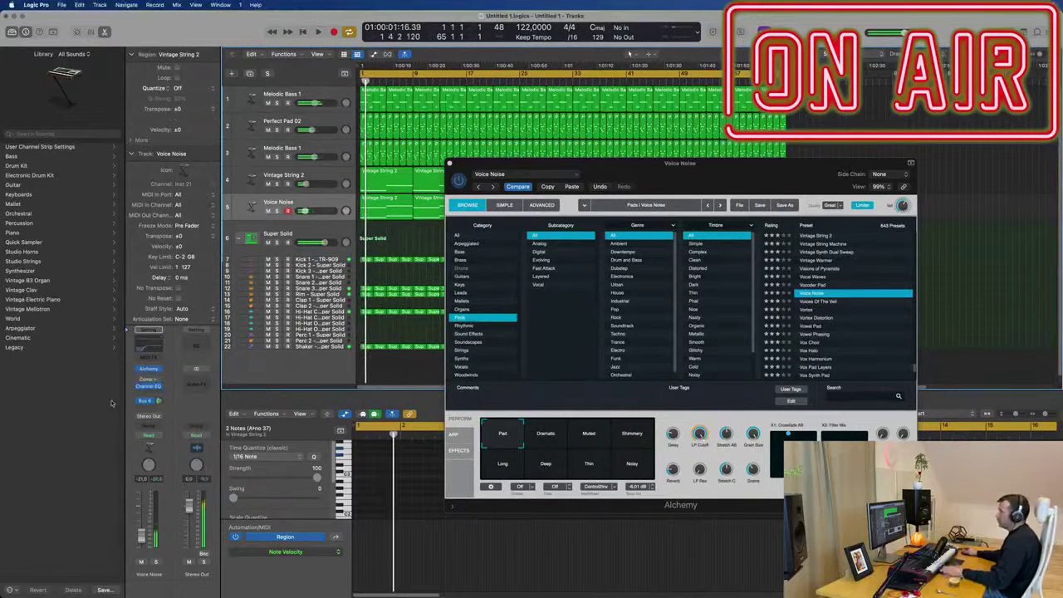
pyautogui.press('Return')
pyautogui.press('space')
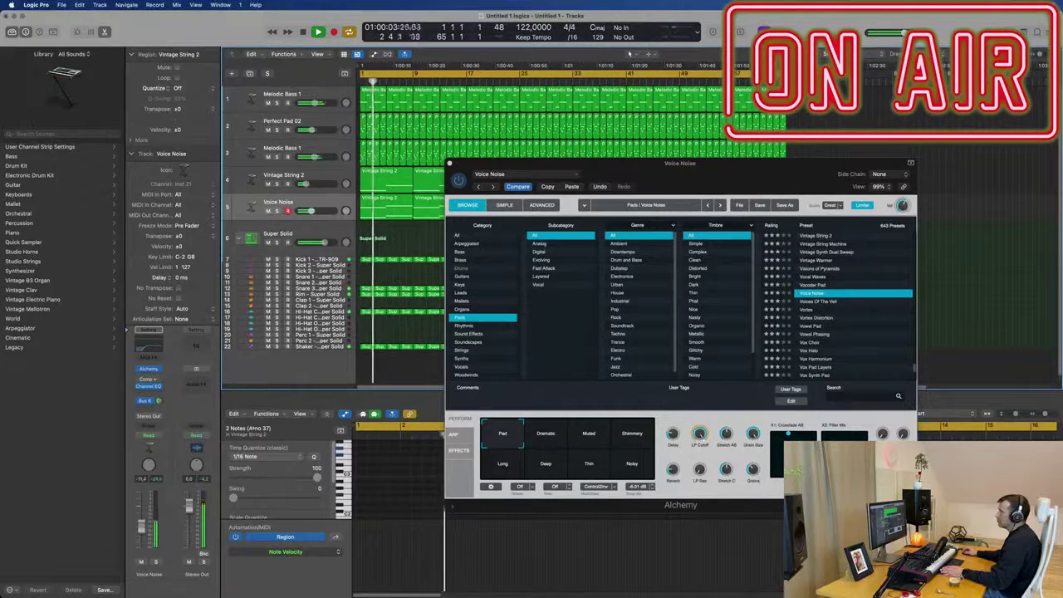
# Step: Close the Alchemy window and raise the Voice Noise volume to about -10.4 dB, checking it in solo and in the mix
pyautogui.press('Return')
pyautogui.moveTo(730, 173); pyautogui.dragTo(669, 207)
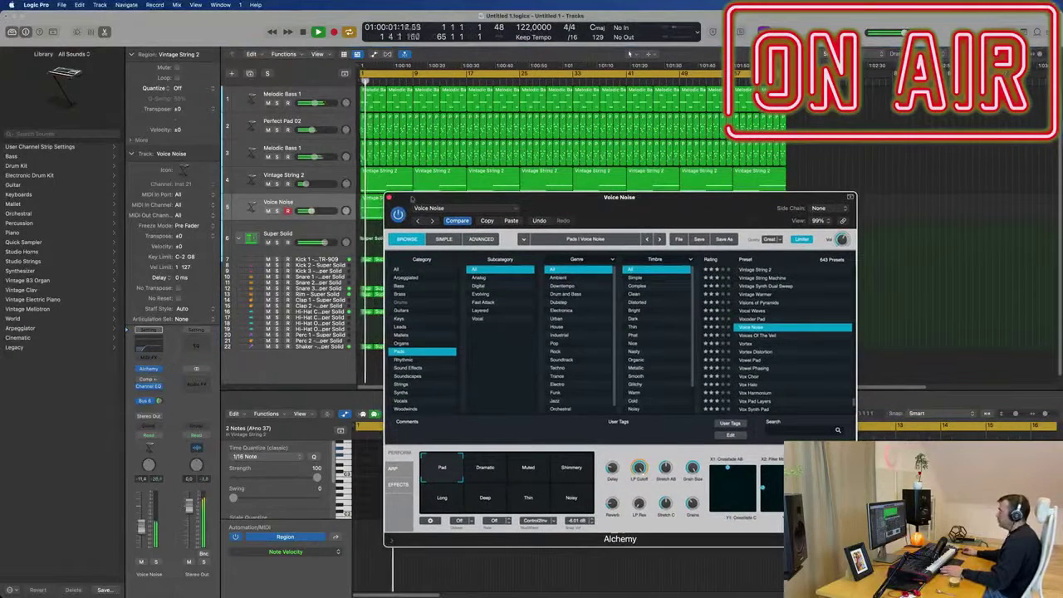
pyautogui.click(388, 199)
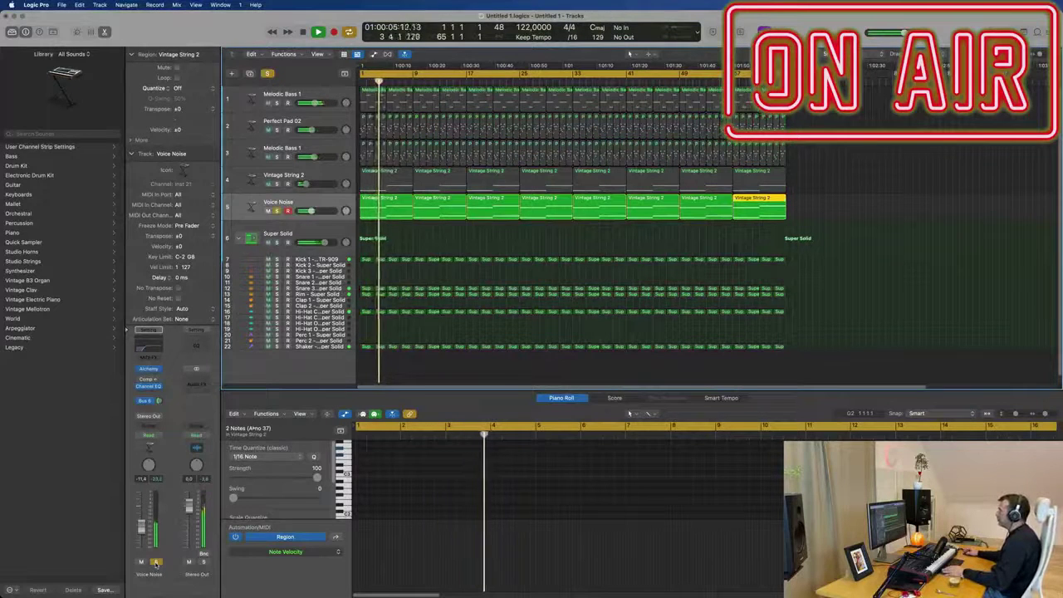
pyautogui.press('Return')
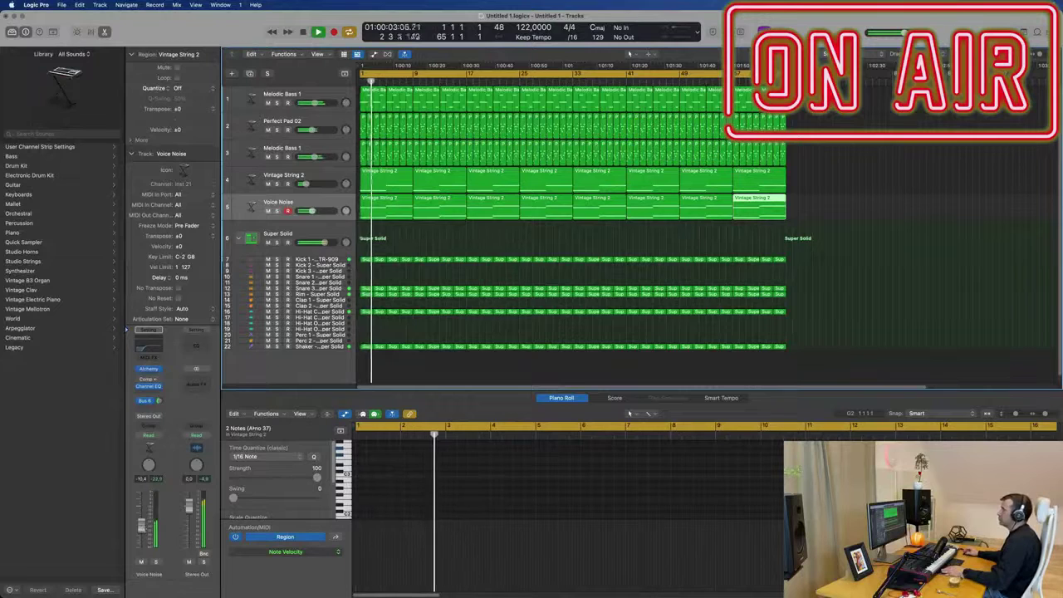
# Step: Boost the Voice Noise track's Channel EQ by 1.3 dB at 264 Hz
pyautogui.click(152, 345)
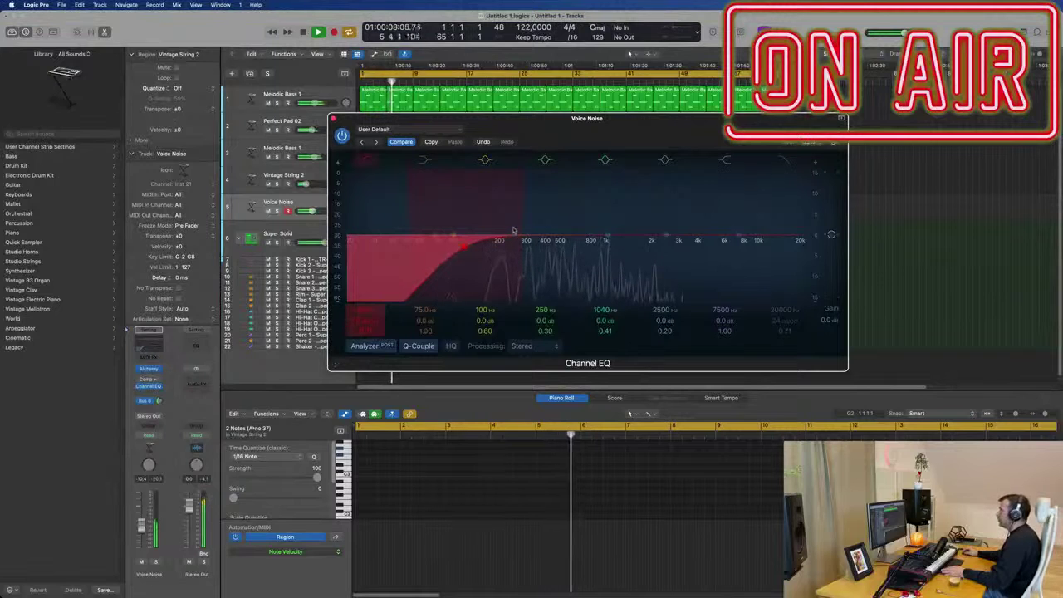
pyautogui.moveTo(514, 235); pyautogui.dragTo(517, 233)
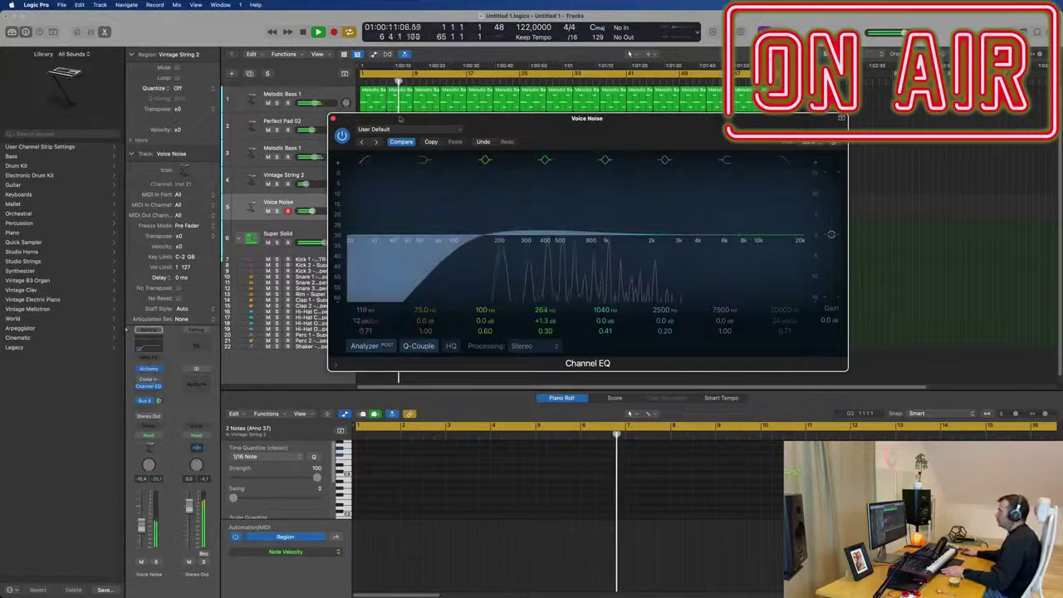
pyautogui.click(333, 118)
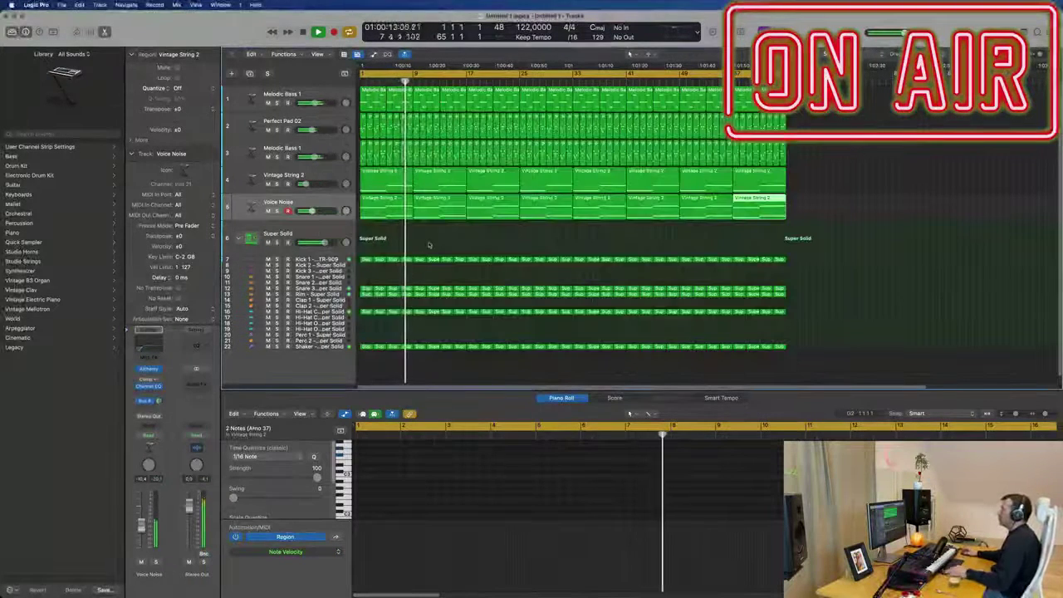
# Step: Lower the Voice Noise volume to about -16 dB while checking its notes and the Melodic Bass 1 part during playback
pyautogui.hscroll(3, 424, 244)
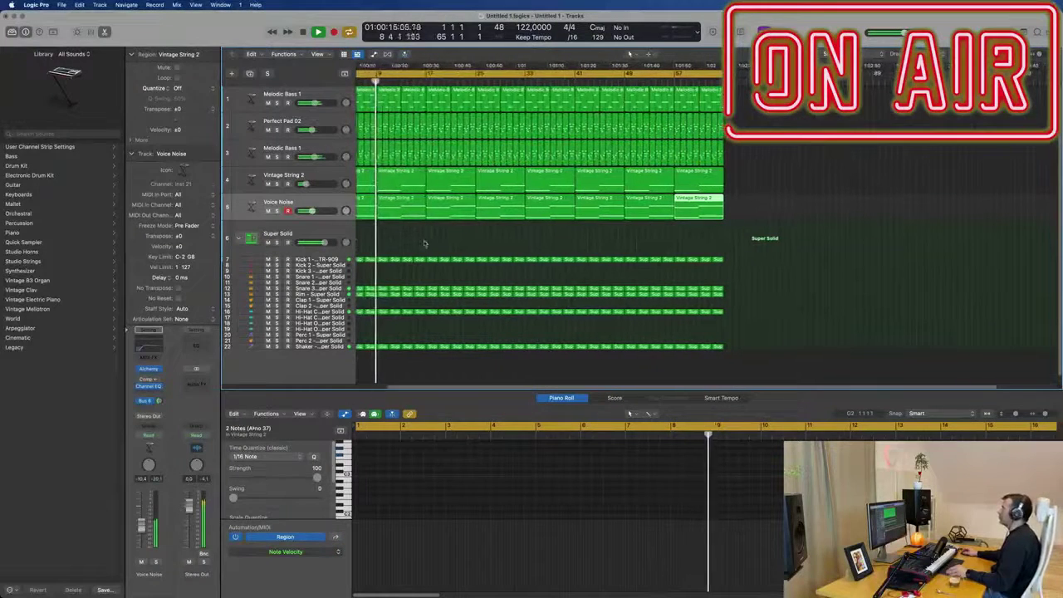
pyautogui.click(325, 208)
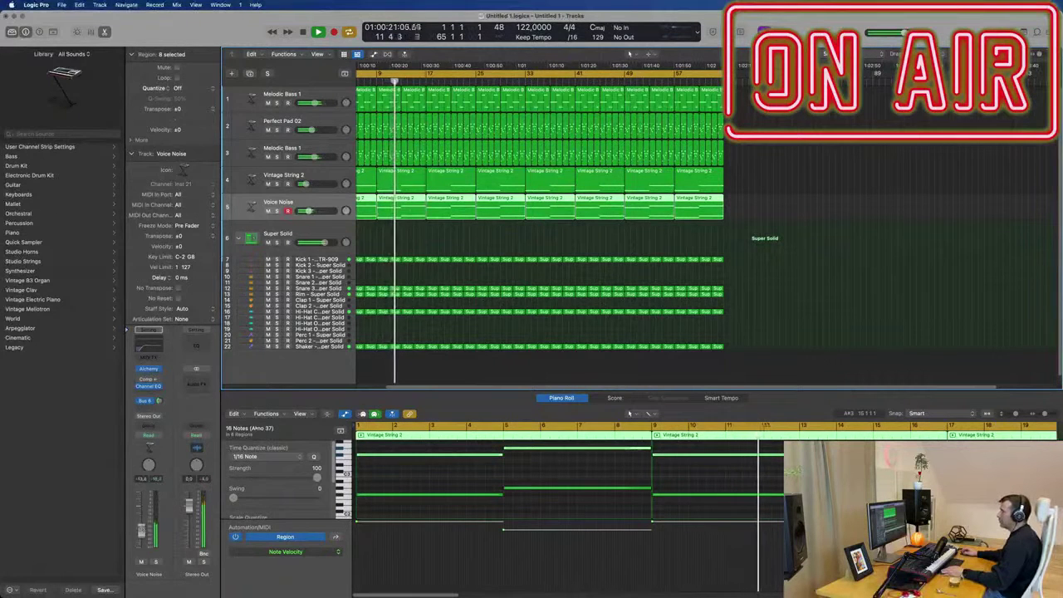
pyautogui.click(326, 92)
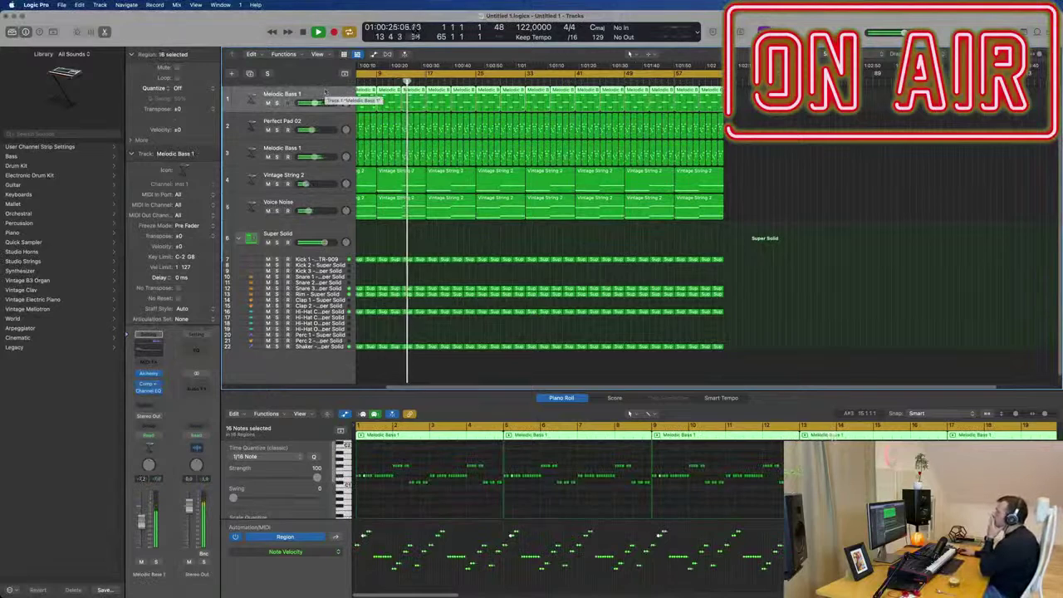
pyautogui.click(322, 202)
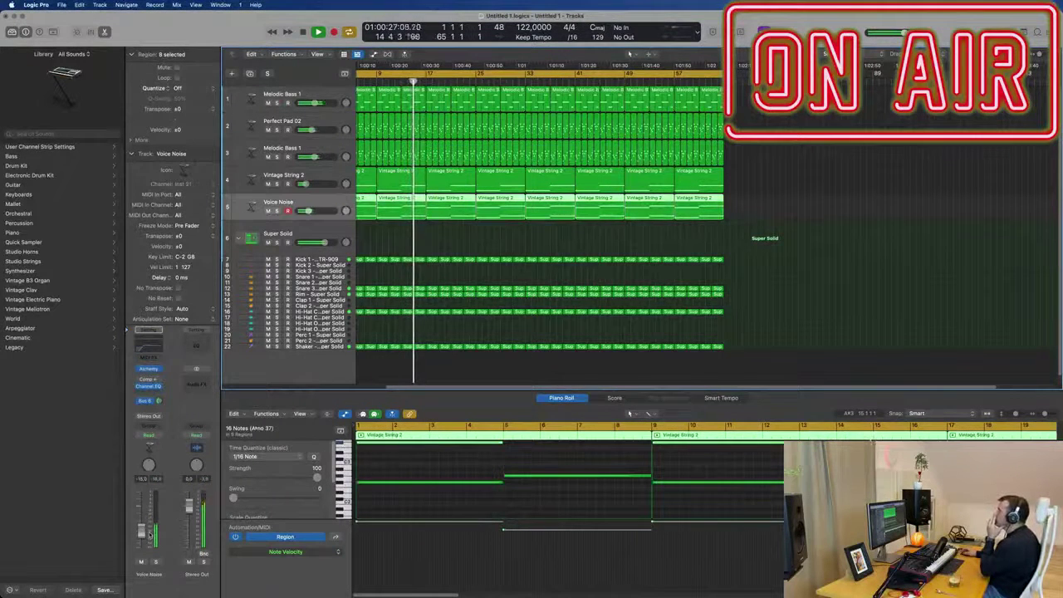
pyautogui.scroll(3, 517, 508)
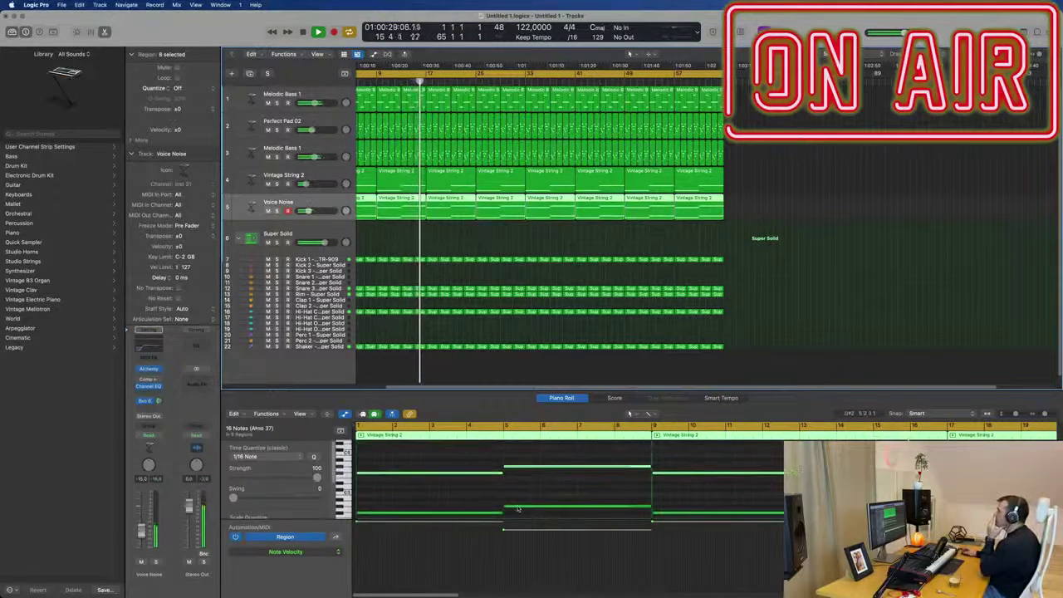
pyautogui.scroll(-1, 517, 508)
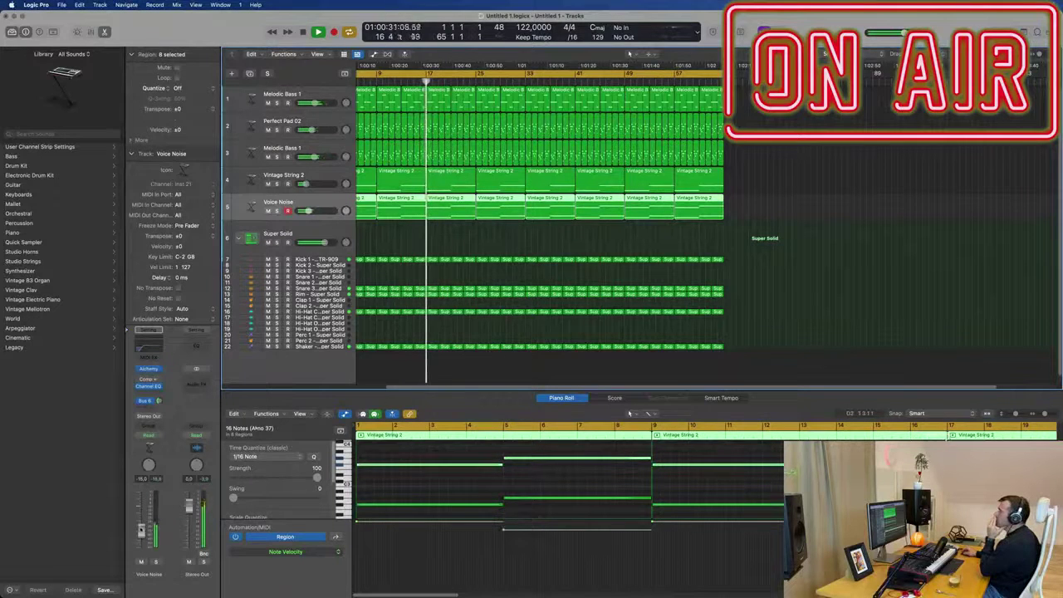
pyautogui.hscroll(-1, 436, 243)
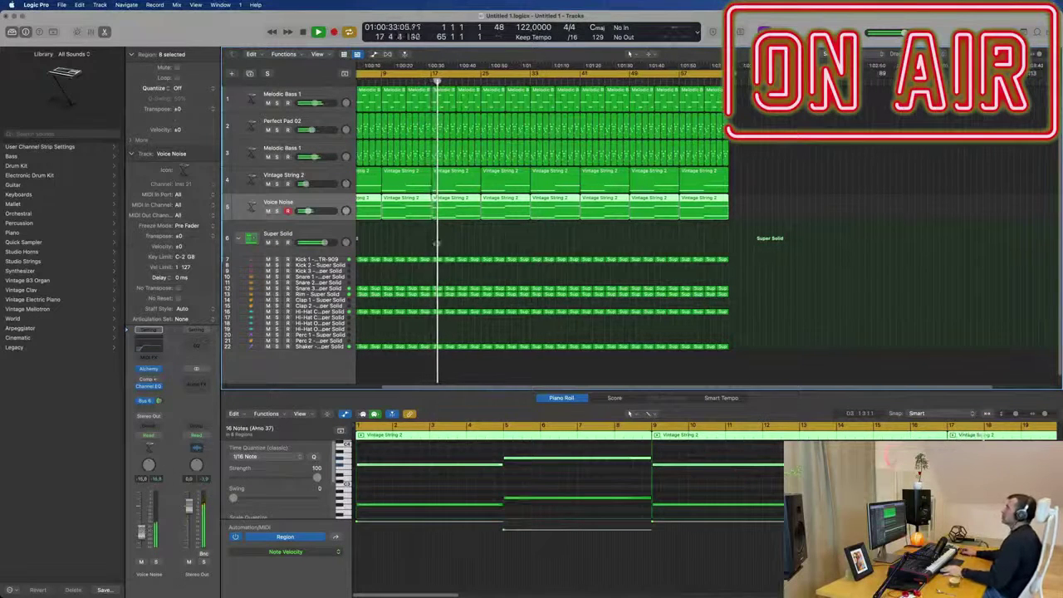
# Step: In the first Voice Noise region, delete the two notes starting at bar 5 and extend the remaining two notes to bar 9
pyautogui.press('Return')
pyautogui.click(404, 240)
pyautogui.click(392, 205)
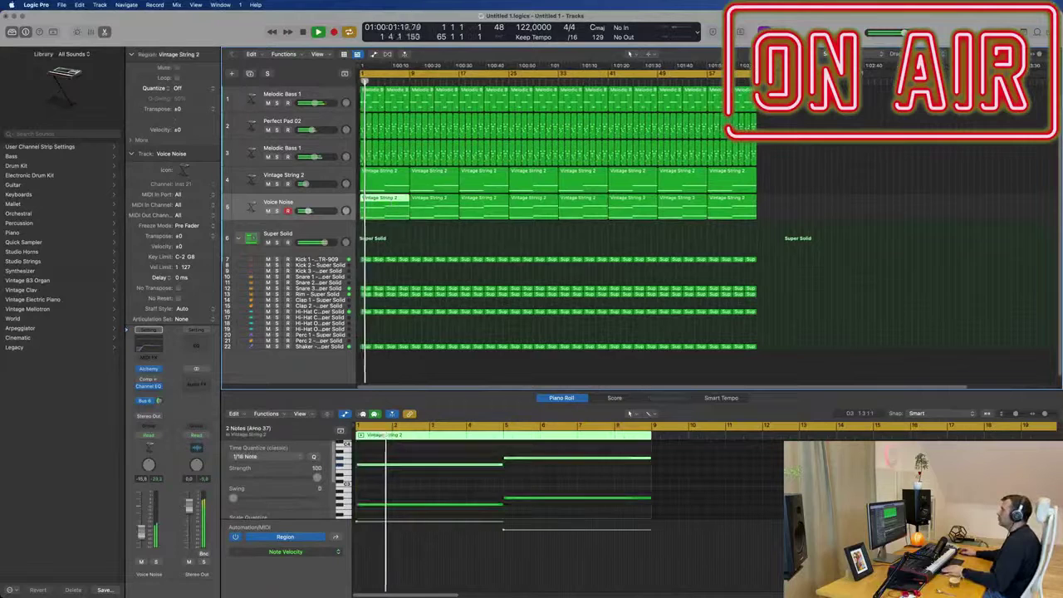
pyautogui.moveTo(564, 451); pyautogui.dragTo(564, 501)
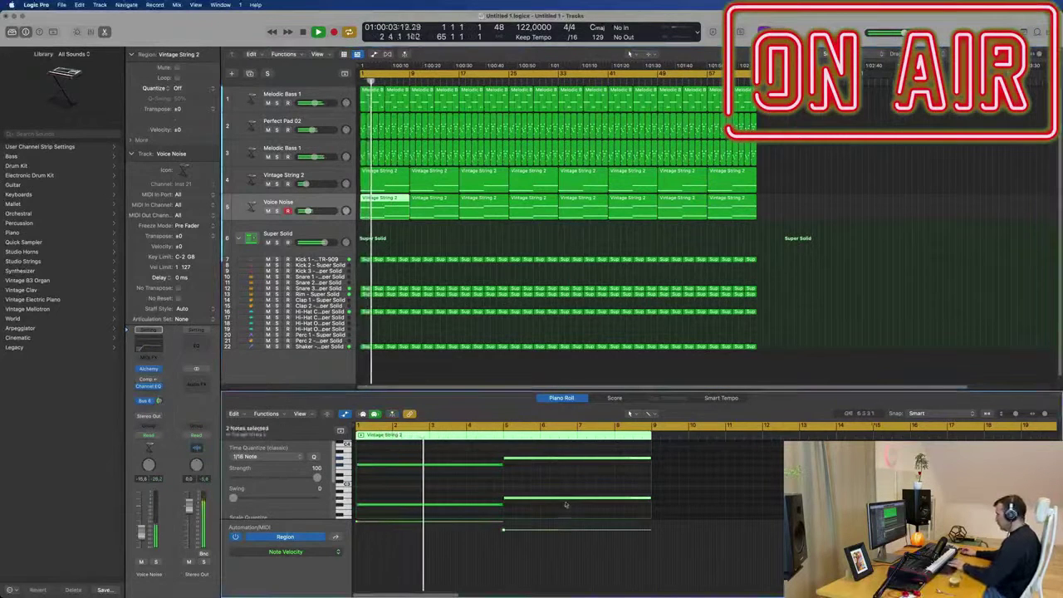
pyautogui.press('Delete')
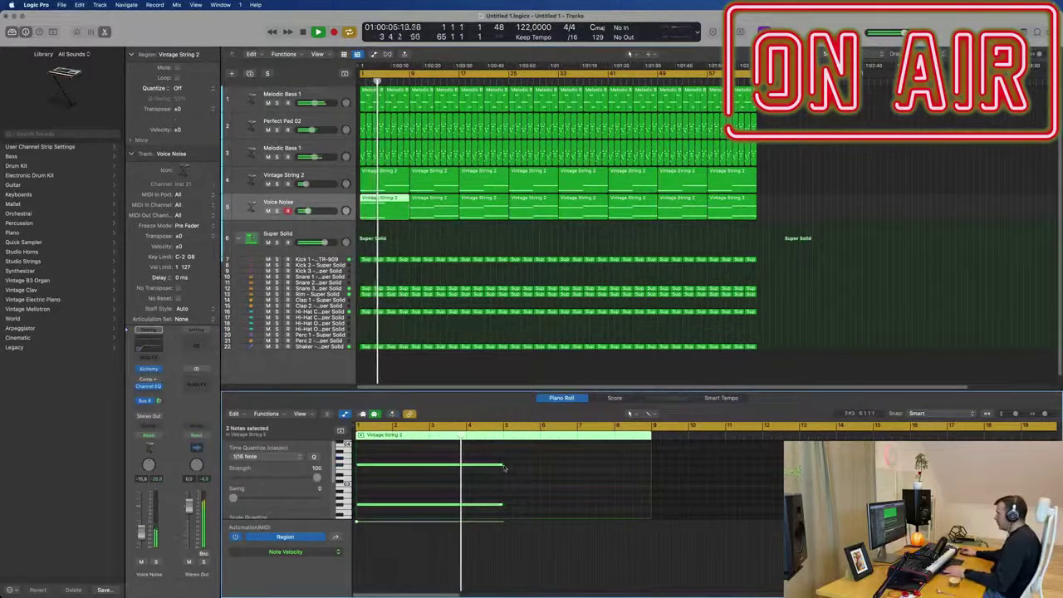
pyautogui.moveTo(504, 468); pyautogui.dragTo(651, 466)
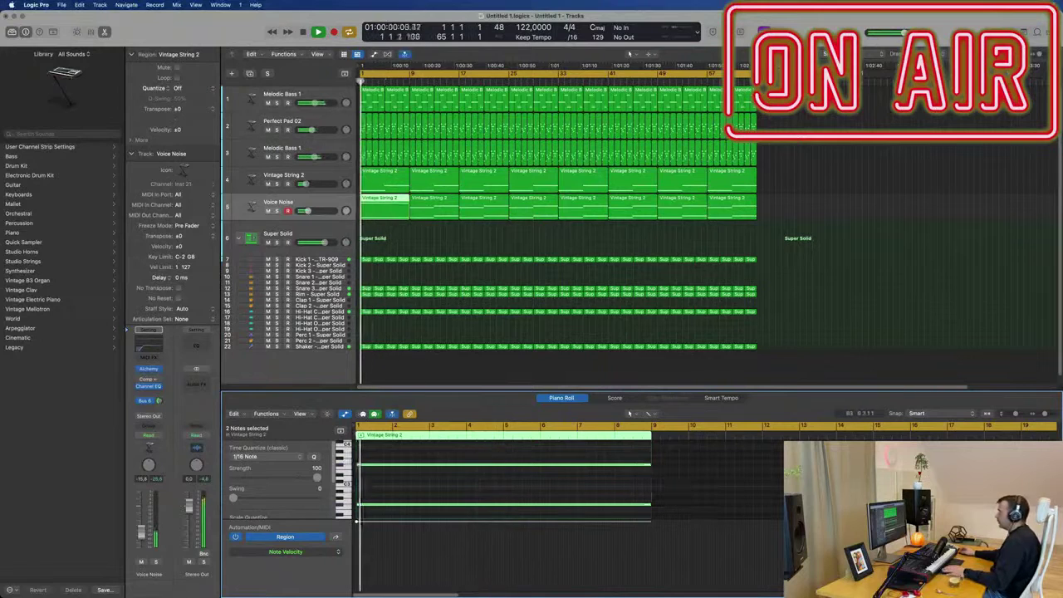
# Step: Mute the Vintage String 2 track, set Voice Noise to about -14 dB and audition Voice Noise in solo
pyautogui.click(465, 234)
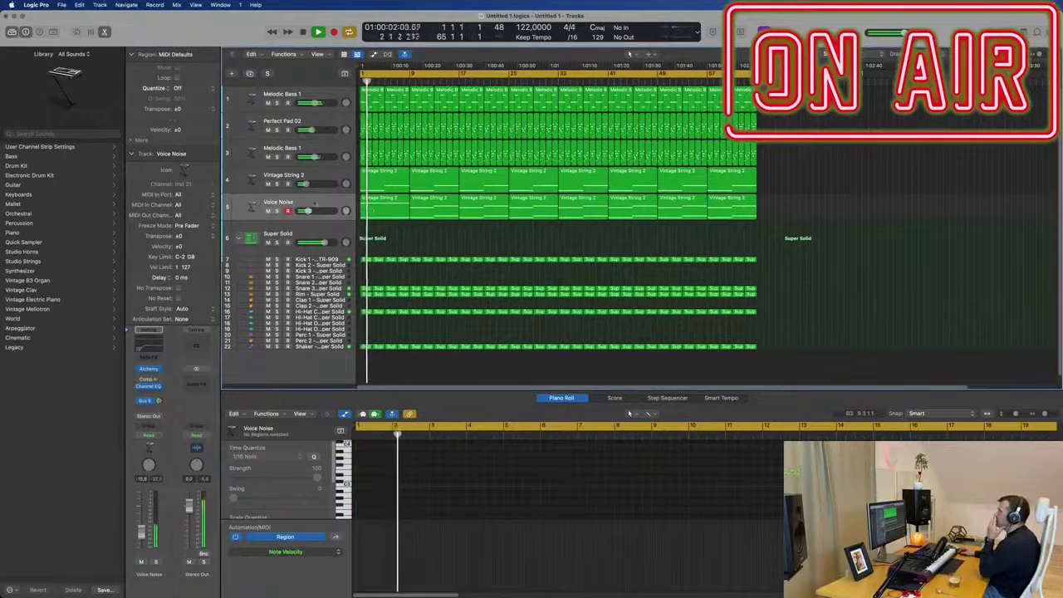
pyautogui.click(268, 186)
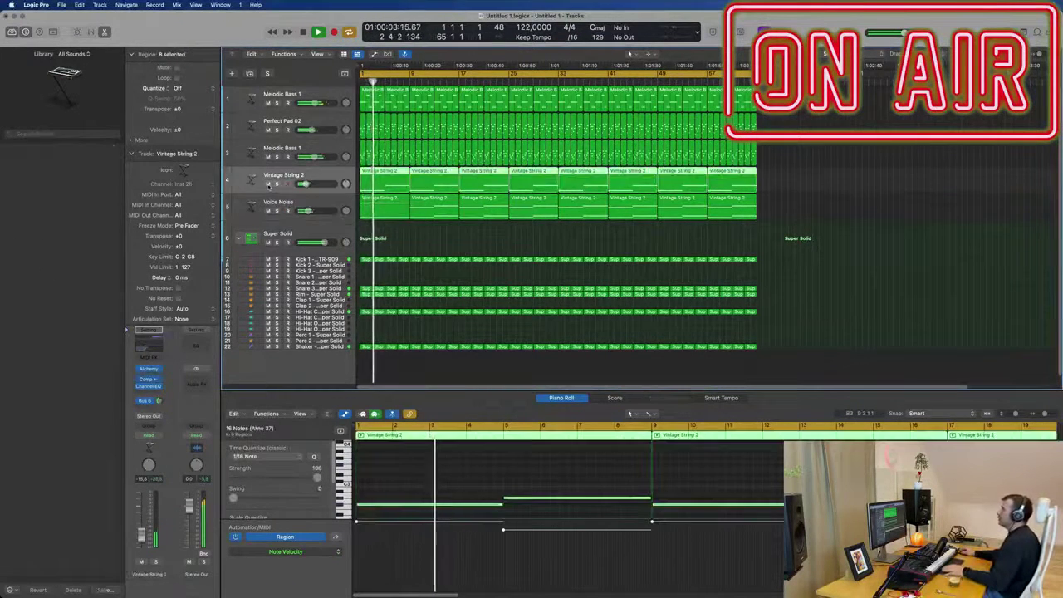
pyautogui.click(270, 208)
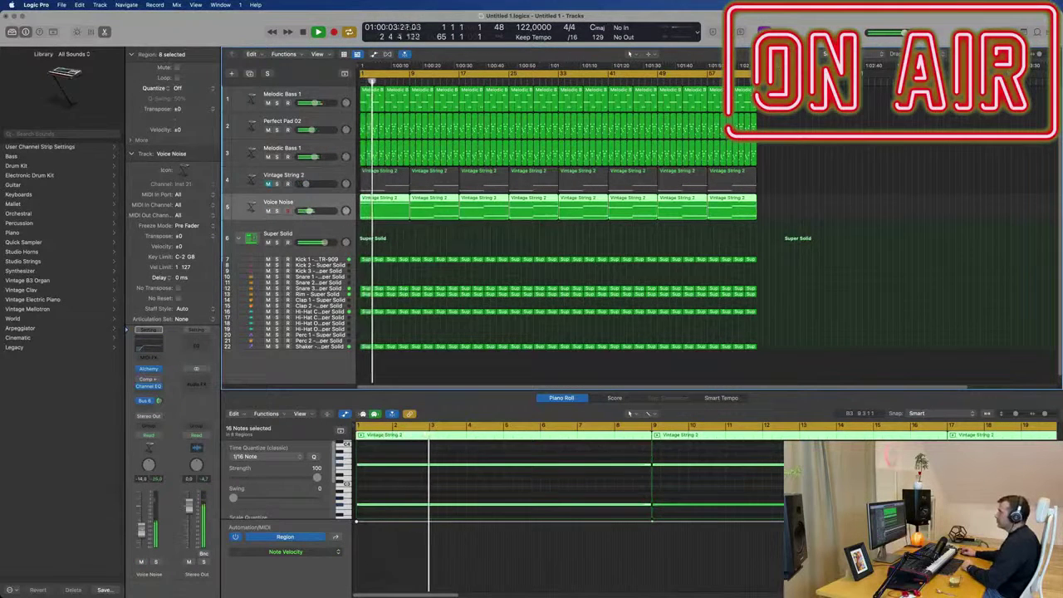
pyautogui.click(156, 562)
pyautogui.click(156, 562)
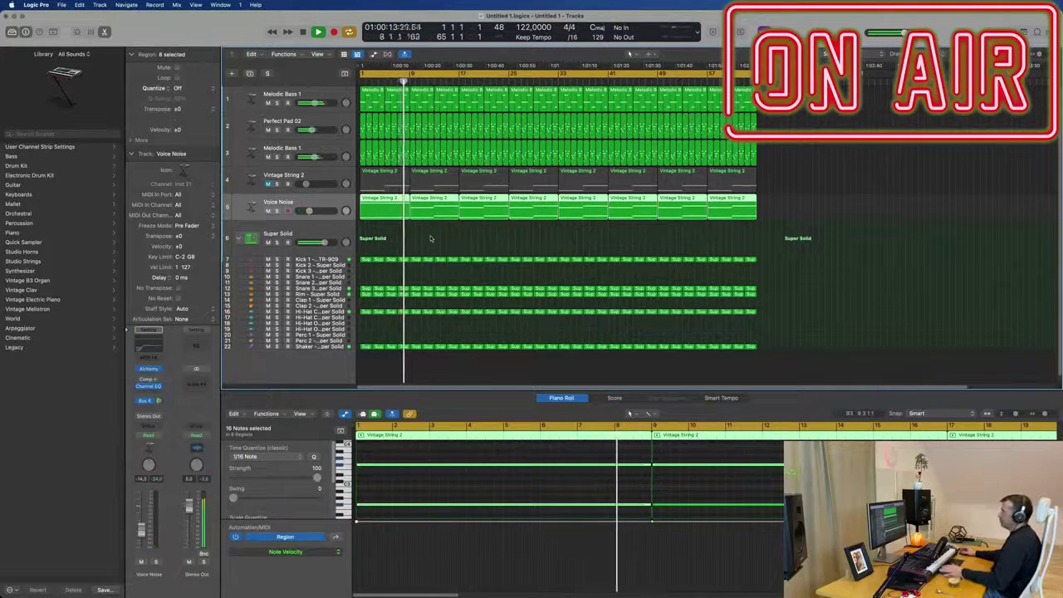
# Step: Replace the Voice Noise regions from bar 9 onward with seven repeats of the edited first region and play from the start
pyautogui.moveTo(430, 238); pyautogui.dragTo(806, 213)
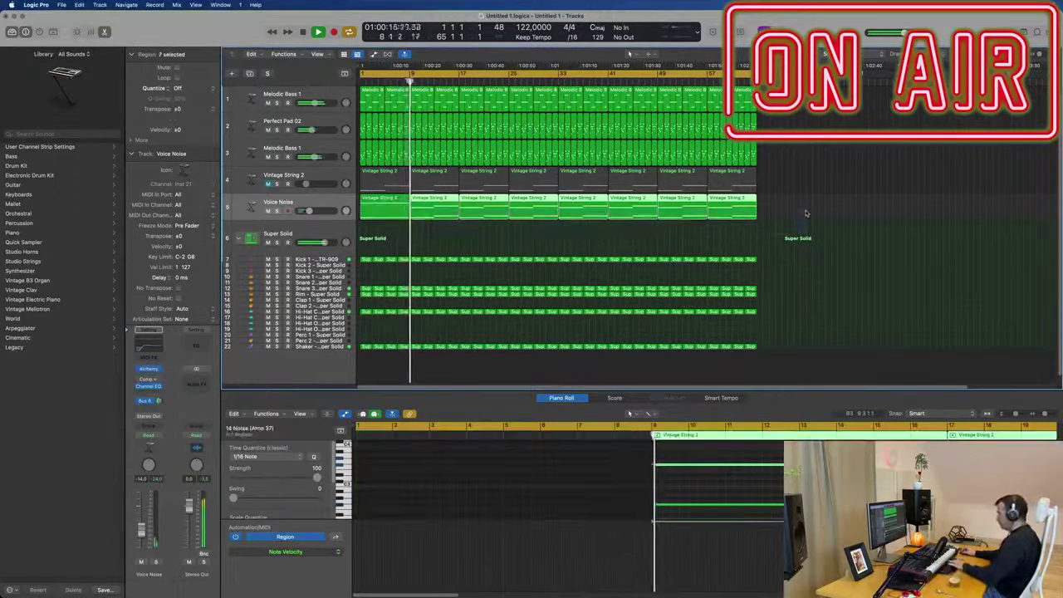
pyautogui.press('BackSpace')
pyautogui.click(375, 209)
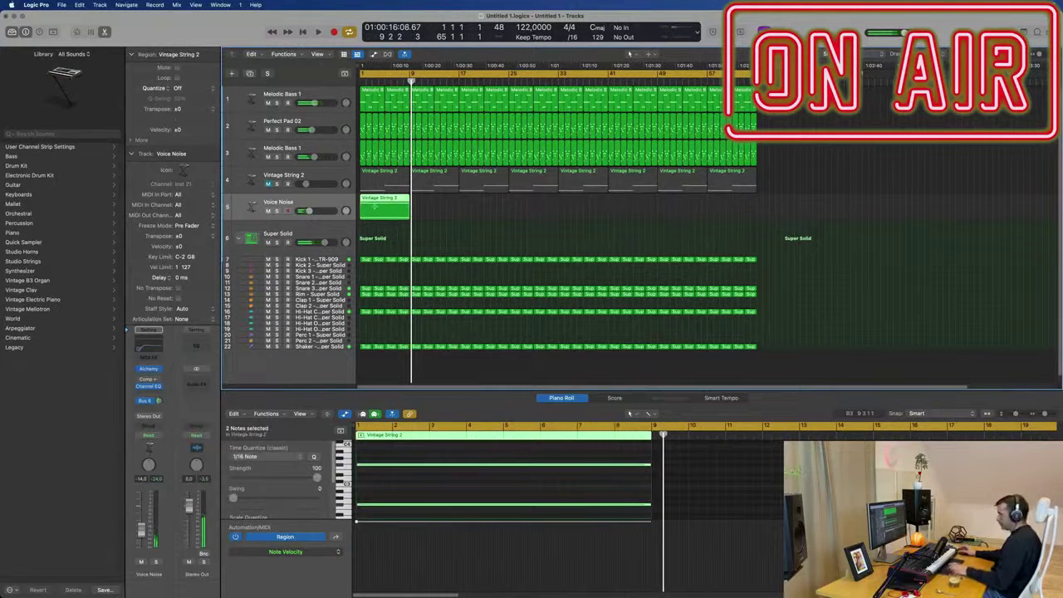
pyautogui.press('super+r')
pyautogui.press('super+r')
pyautogui.press('super+r')
pyautogui.press('super+r')
pyautogui.press('super+r')
pyautogui.press('super+r')
pyautogui.press('super+r')
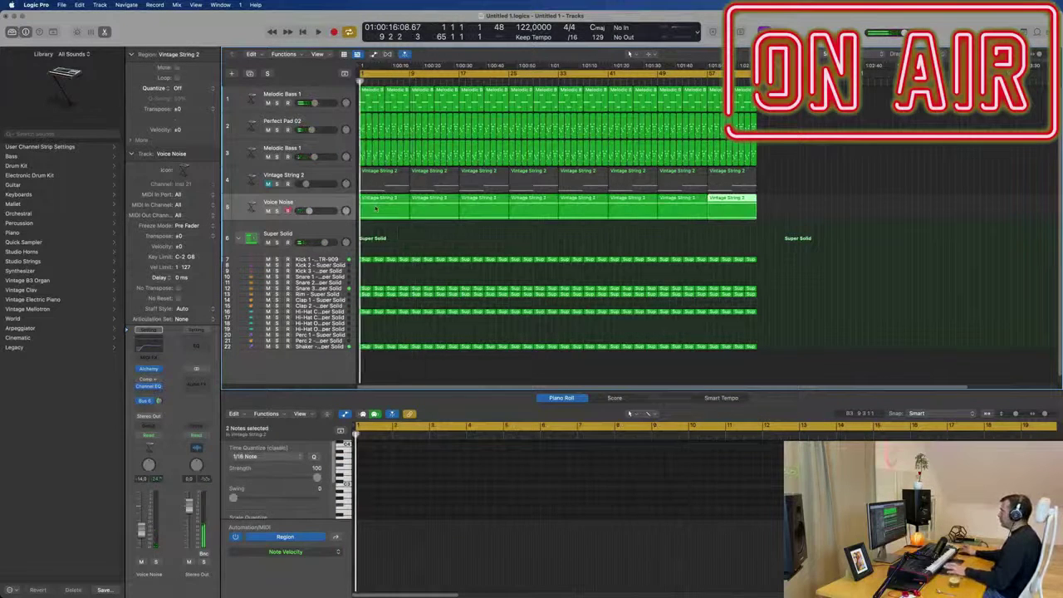
pyautogui.press('space')
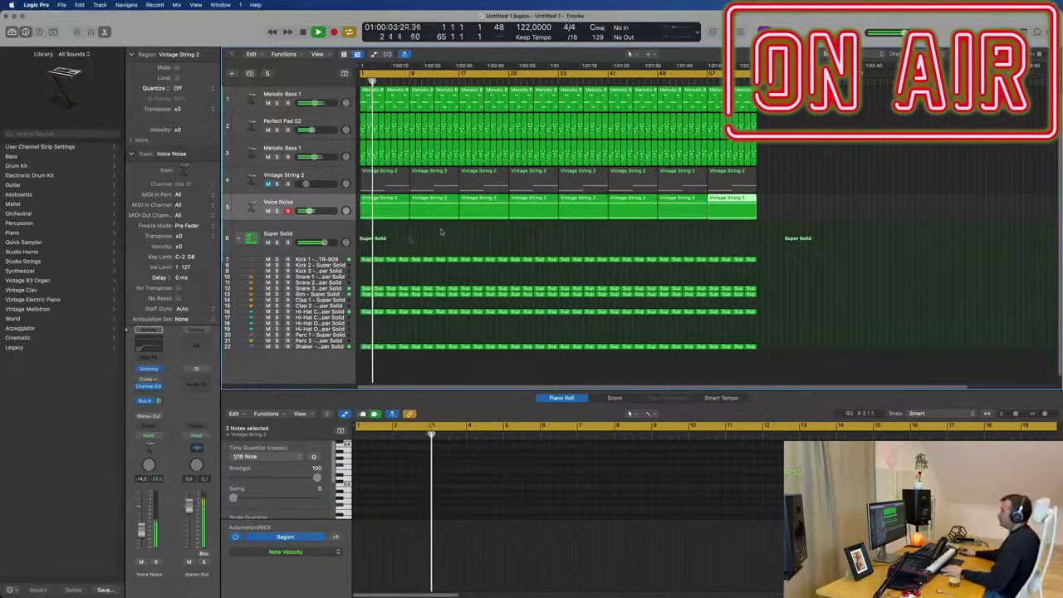
# Step: Copy the first Kick 1 region onto the Kick 2 - Super Solid track at bar 1 and replay from the start
pyautogui.click(319, 259)
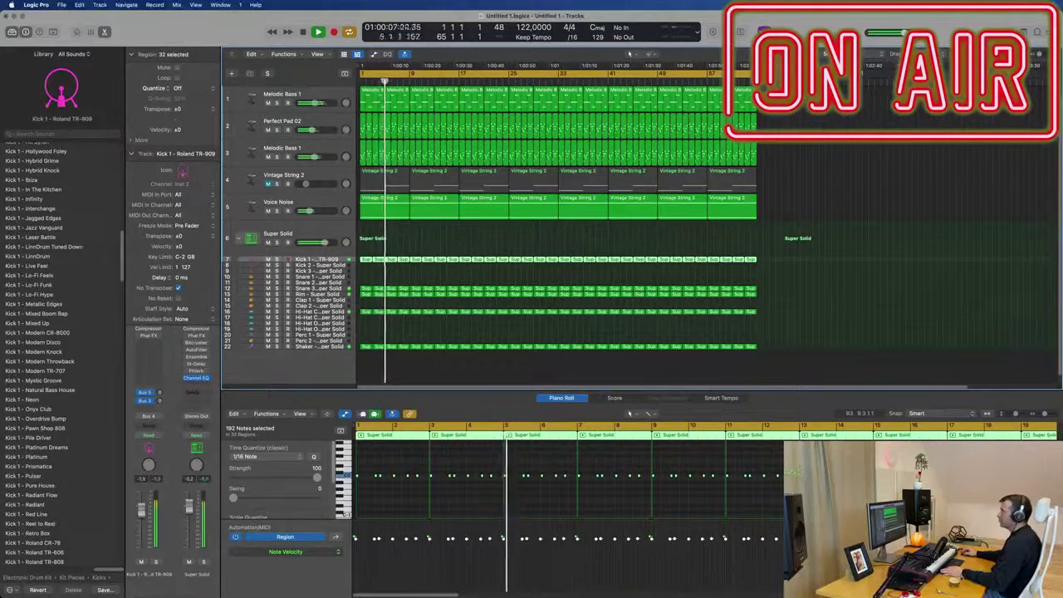
pyautogui.press('super+Right')
pyautogui.press('super+Right')
pyautogui.press('super+Right')
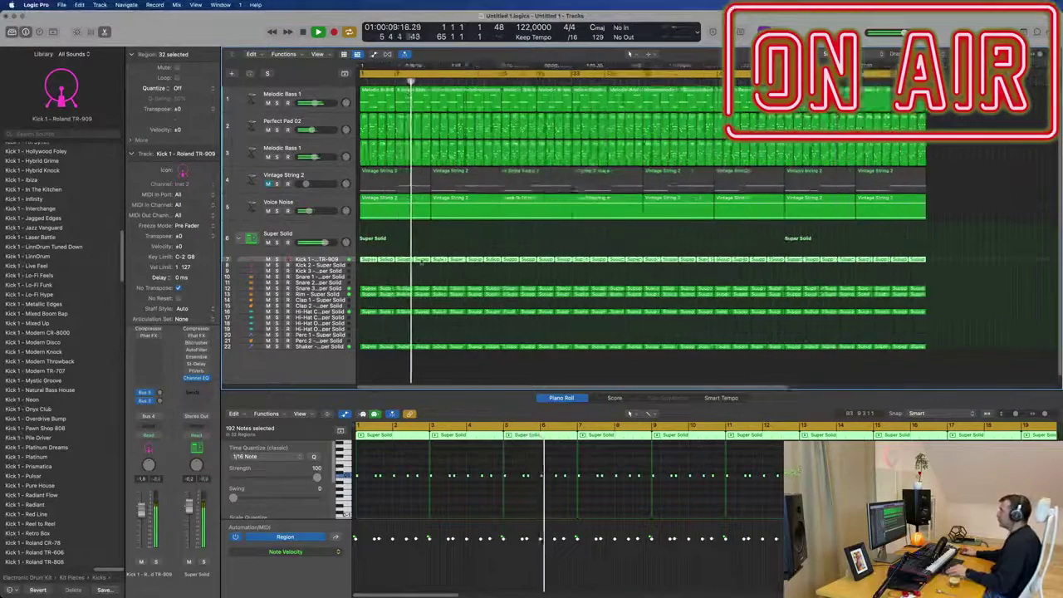
pyautogui.press('Return')
pyautogui.click(368, 274)
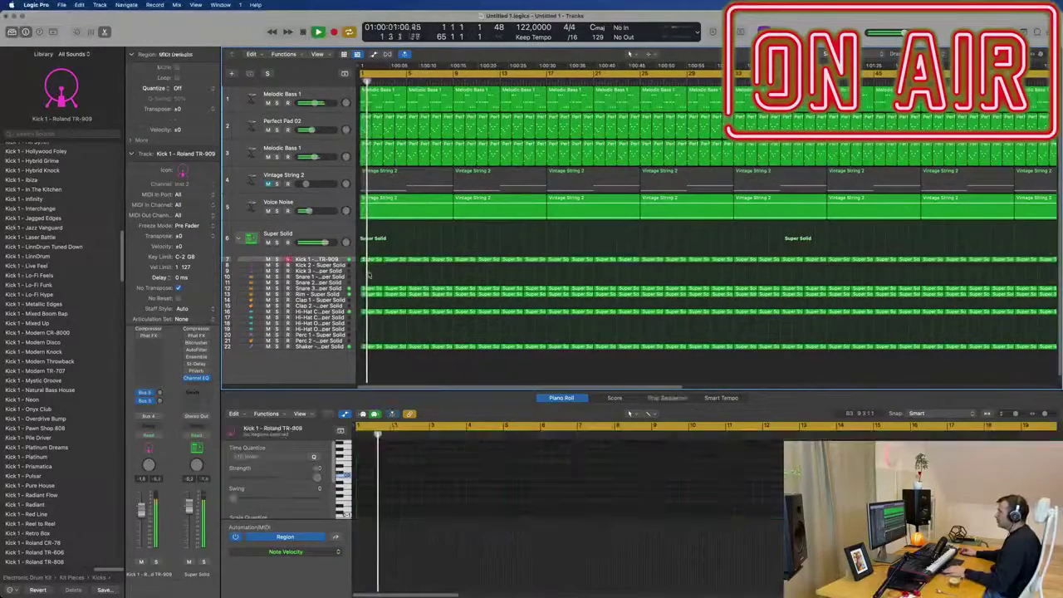
pyautogui.click(371, 260)
pyautogui.keyDown('alt'); pyautogui.moveTo(372, 259); pyautogui.dragTo(372, 266); pyautogui.keyUp('alt')
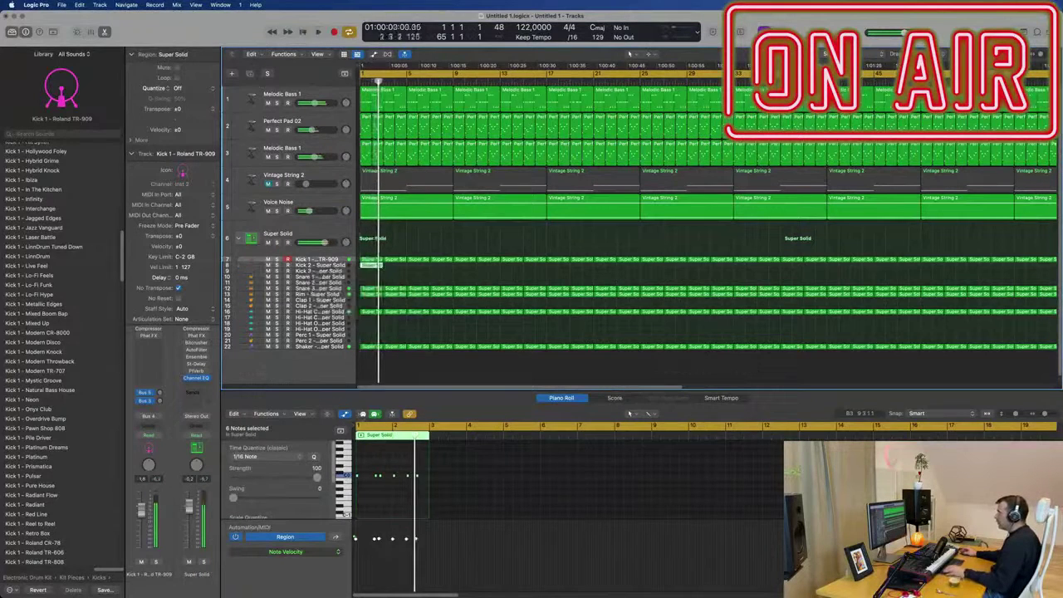
pyautogui.press('Return')
pyautogui.scroll(3, 363, 483)
pyautogui.press('super+Right')
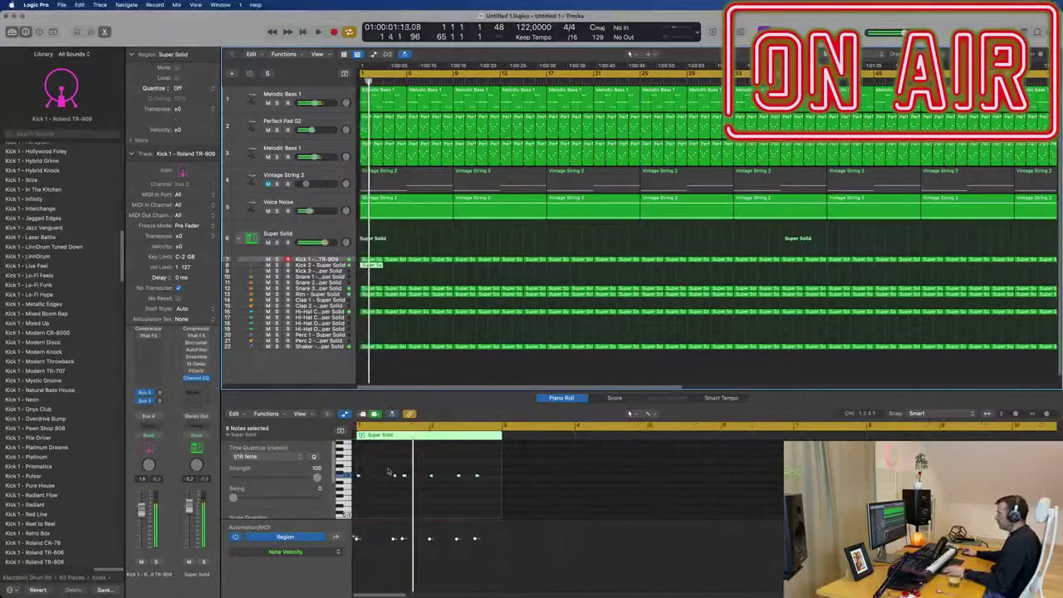
# Step: Delete the second and fifth notes of the Kick 2 region and repeat the region three times up to bar 9
pyautogui.click(393, 473)
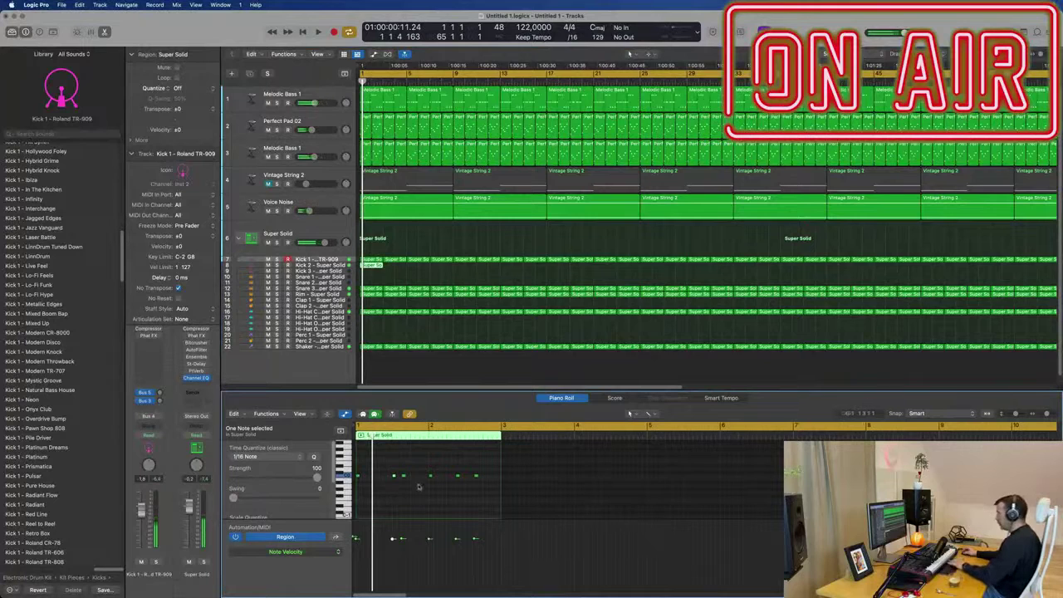
pyautogui.press('space')
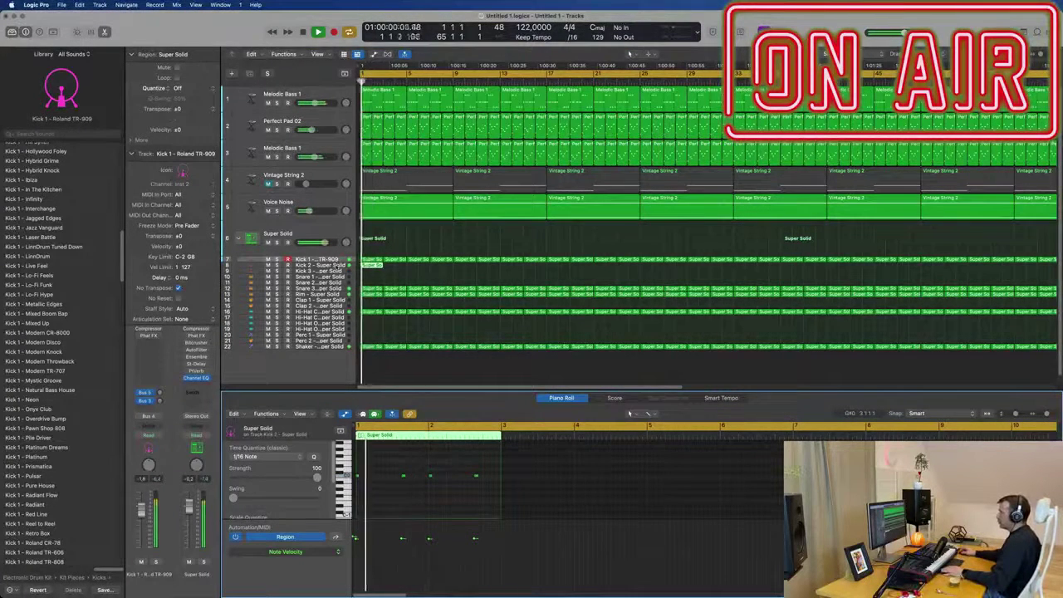
pyautogui.click(381, 267)
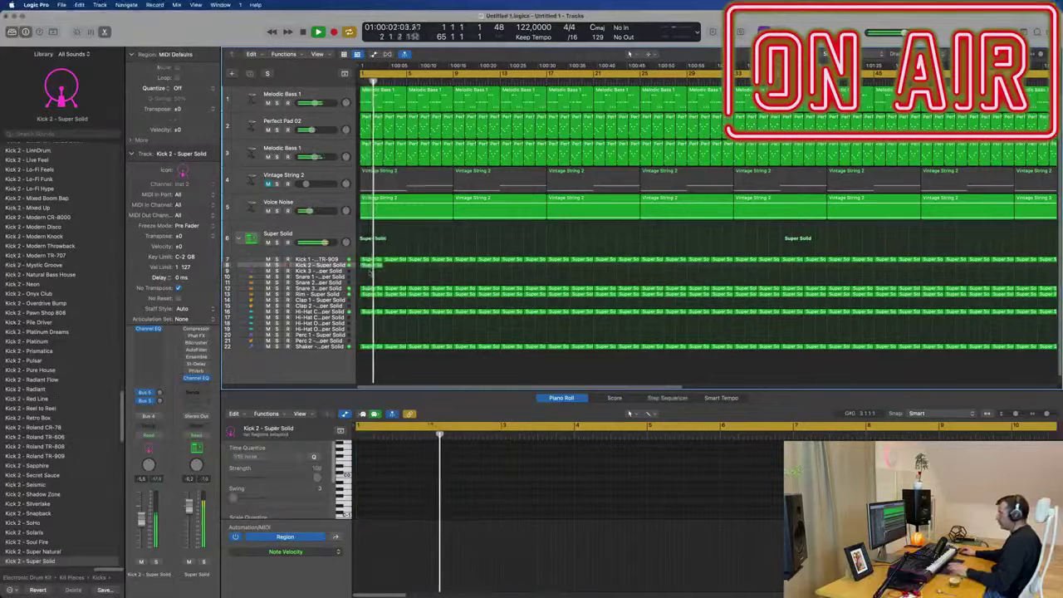
pyautogui.click(371, 266)
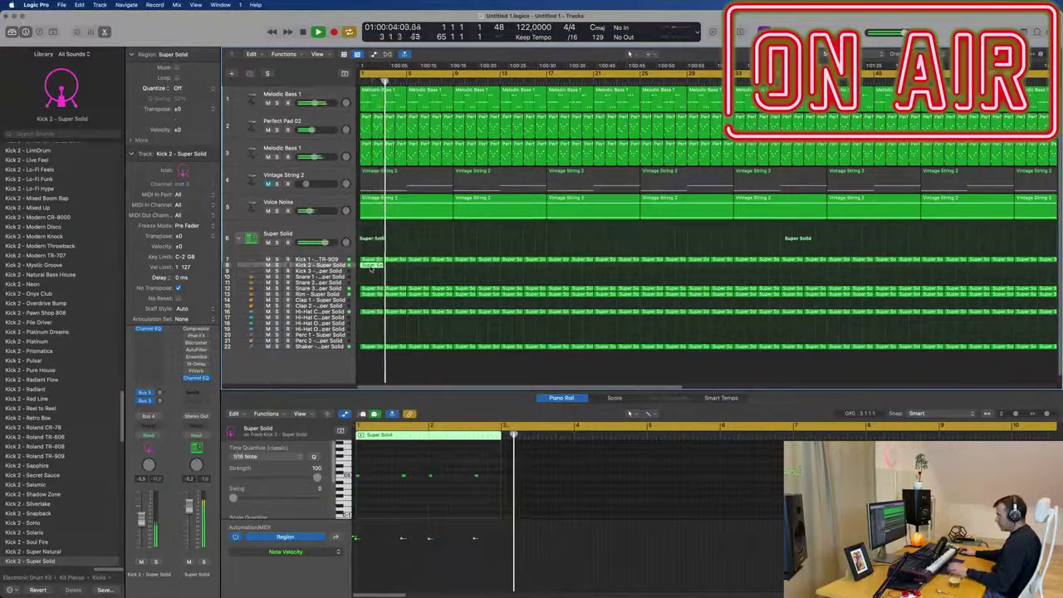
pyautogui.press('Right')
pyautogui.press('Right')
pyautogui.press('Right')
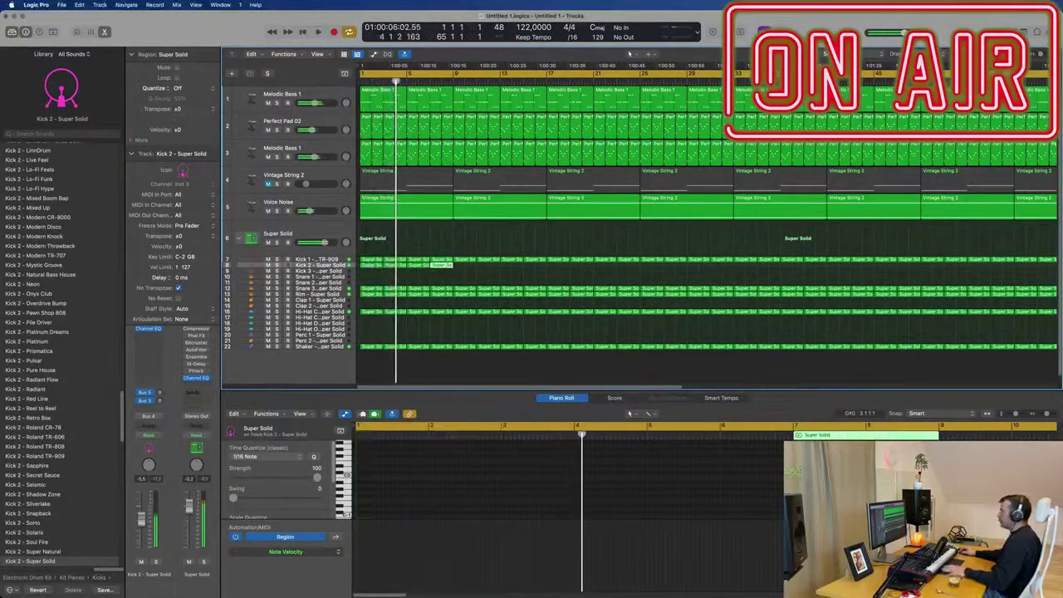
# Step: Select the four Kick 2 regions, repeat them until the part reaches bar 65, and play from the start
pyautogui.scroll(-5, 459, 274)
pyautogui.press('space')
pyautogui.moveTo(417, 274); pyautogui.dragTo(366, 267)
pyautogui.press('super+r')
pyautogui.press('super+r')
pyautogui.press('super+r')
pyautogui.press('super+r')
pyautogui.press('super+r')
pyautogui.press('super+r')
pyautogui.press('super+r')
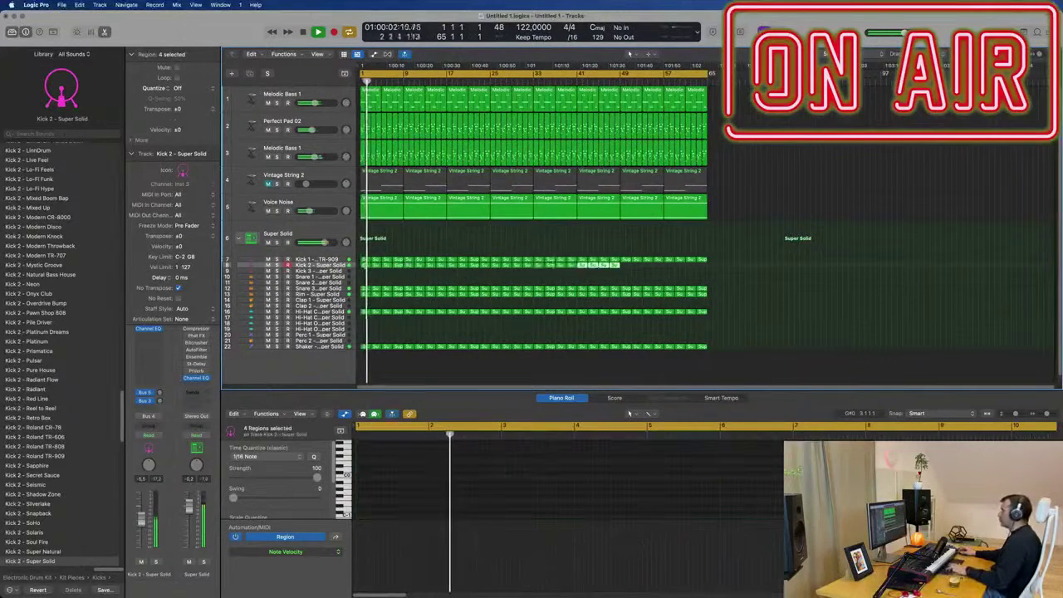
pyautogui.press('space')
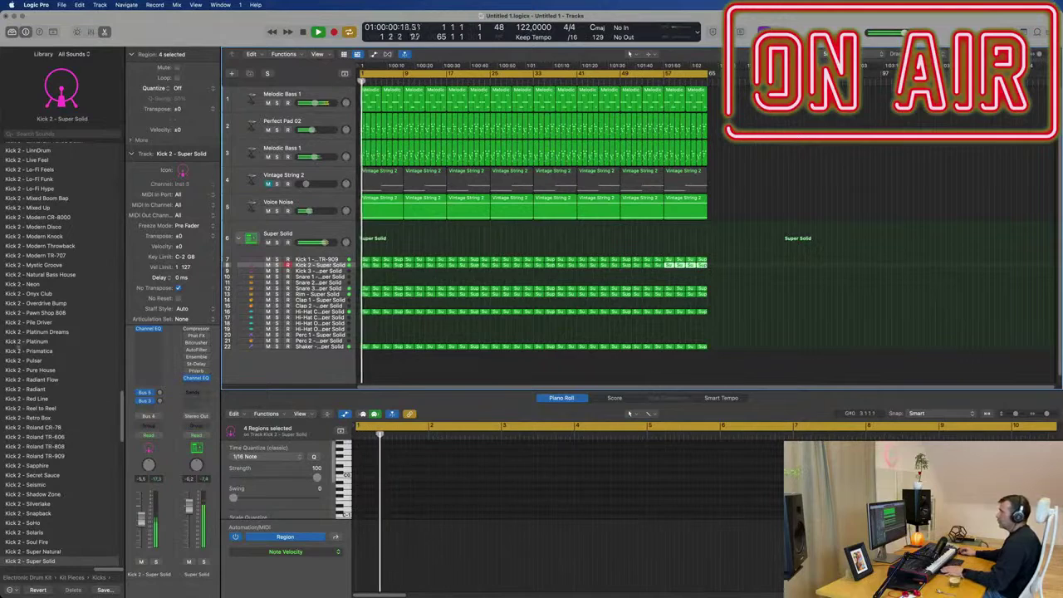
# Step: Load the Kick 3 Sub - Above and Beyond sound on the second kick track and audition it in solo
pyautogui.scroll(-15, 93, 352)
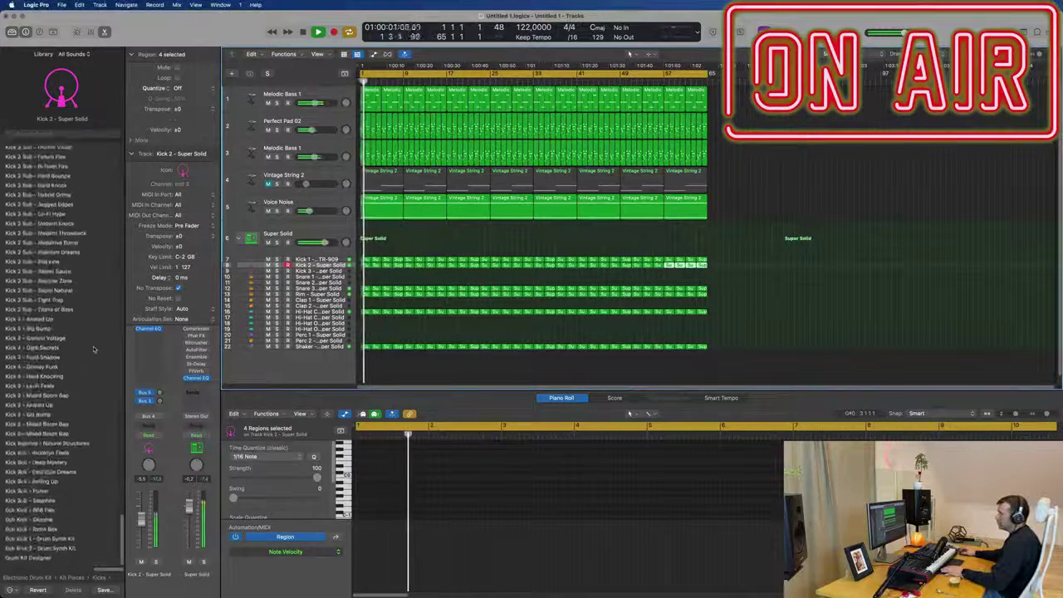
pyautogui.click(73, 323)
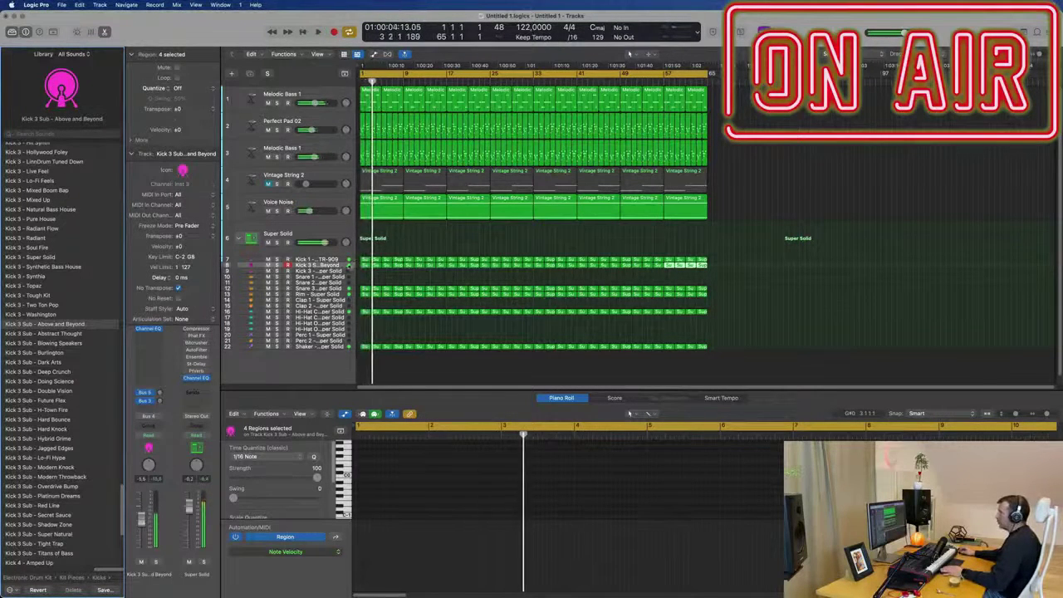
pyautogui.click(156, 563)
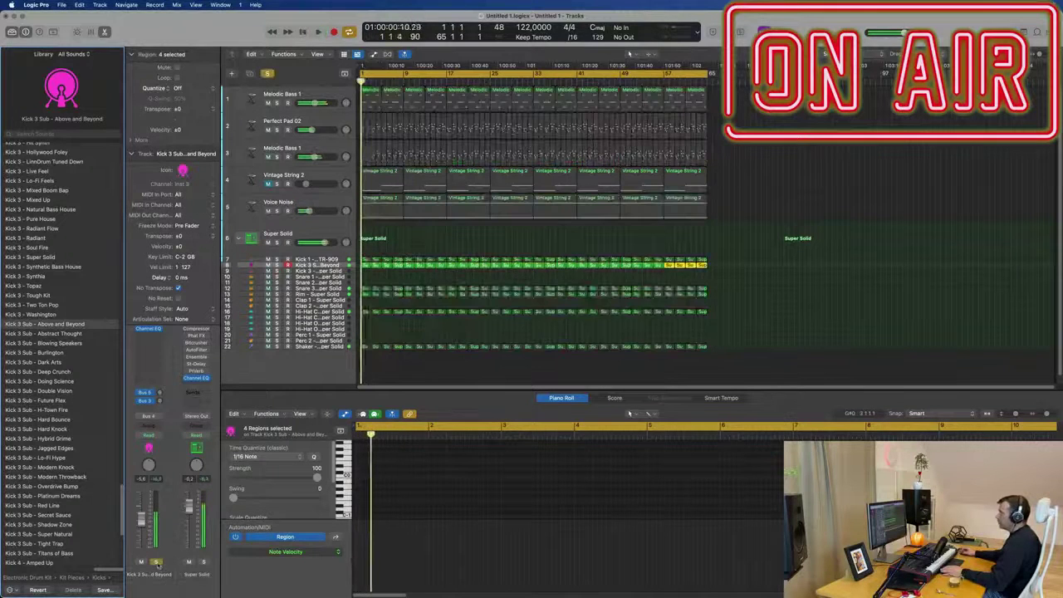
pyautogui.click(156, 563)
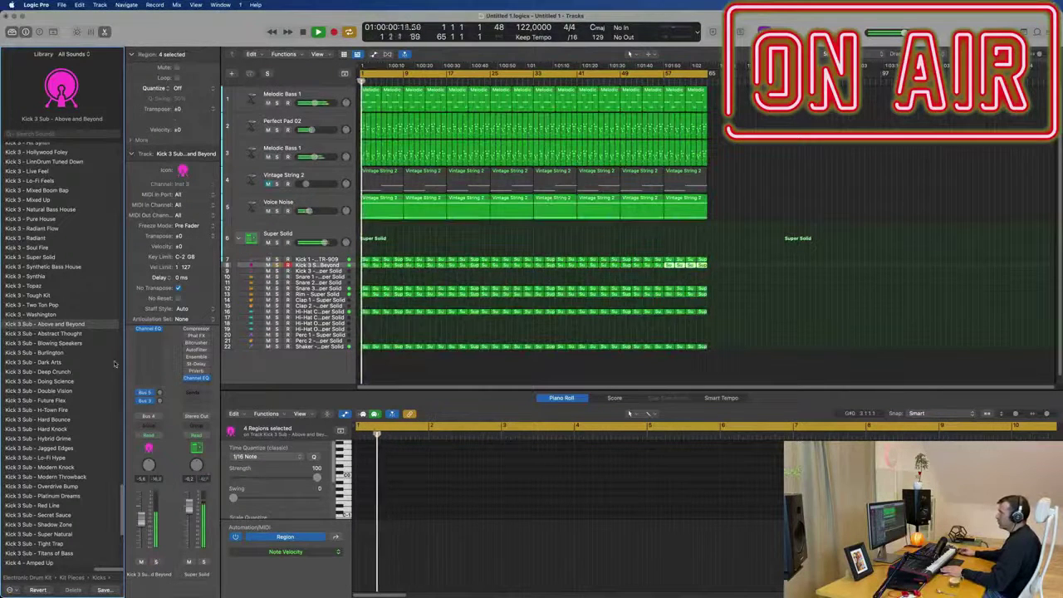
# Step: Try the Kick 3 Sub sounds Abstract Thought, Blowing Speakers and Burlington on the second kick track during playback
pyautogui.scroll(-1, 56, 342)
pyautogui.click(63, 328)
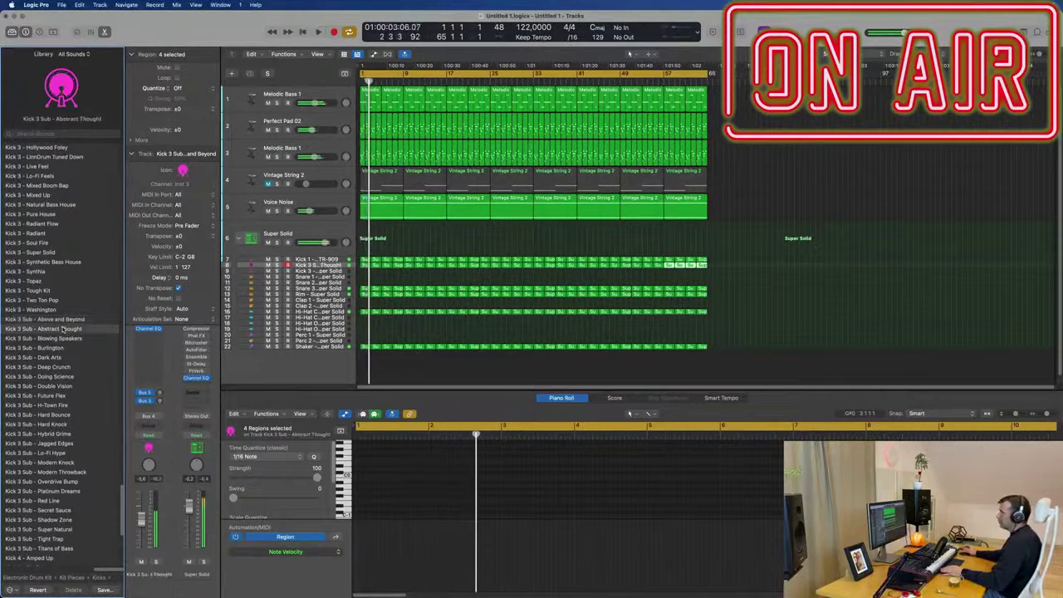
pyautogui.scroll(-1, 67, 332)
pyautogui.click(68, 334)
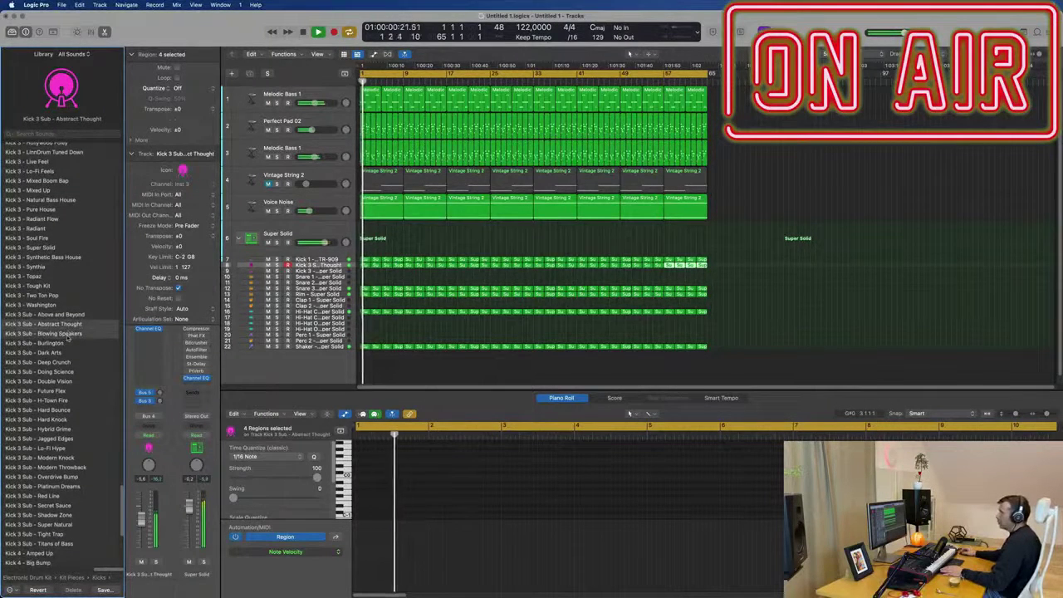
pyautogui.press('Return')
pyautogui.click(60, 344)
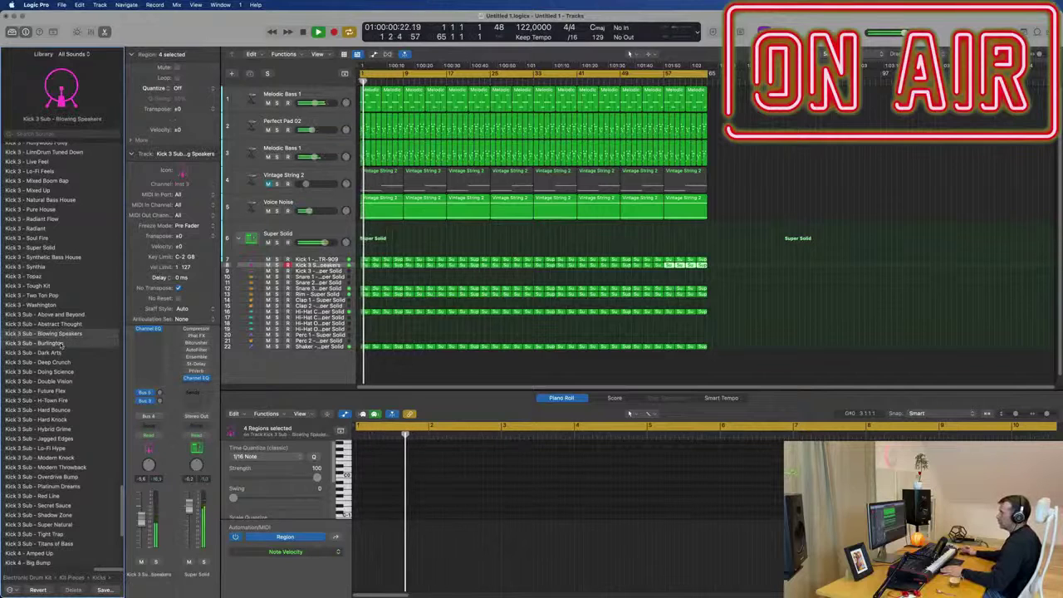
# Step: Compare Kick 3 Sub - Dark Arts and Deep Crunch on the second kick track, raising it to about -2 dB and soloing it
pyautogui.click(58, 353)
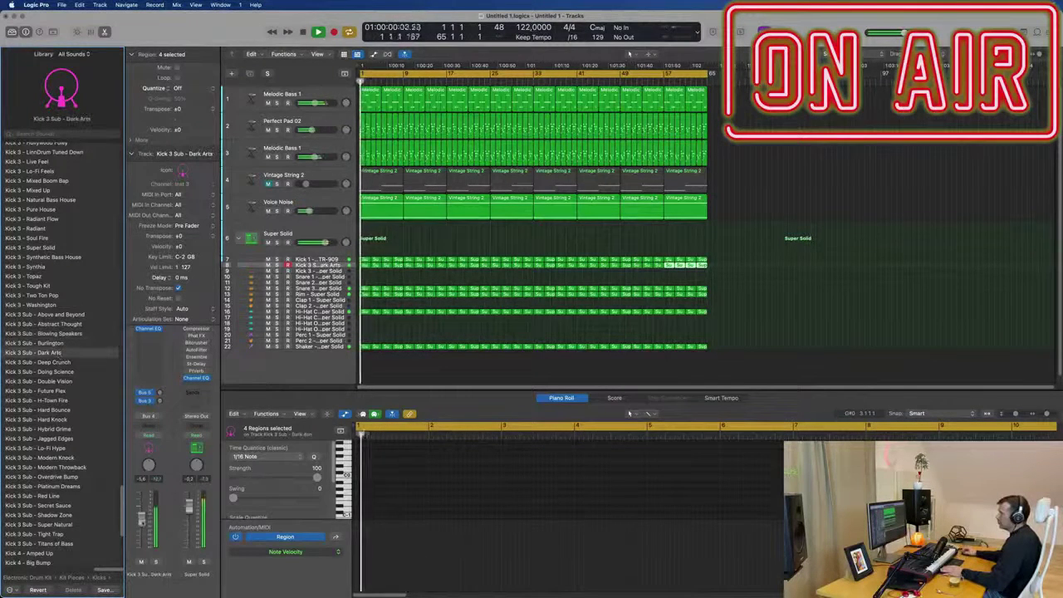
pyautogui.click(156, 562)
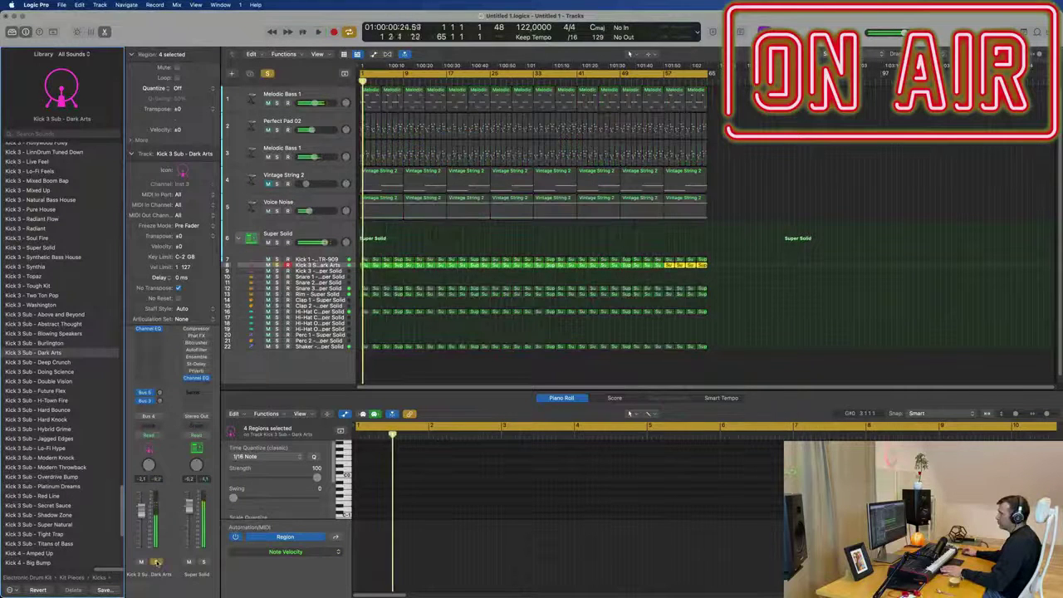
pyautogui.click(58, 362)
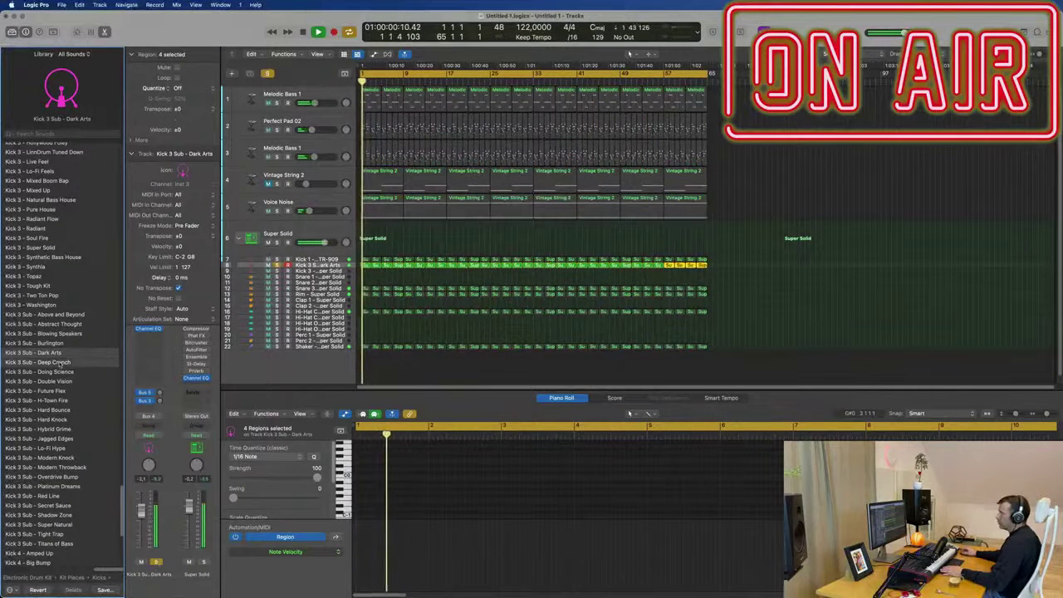
# Step: Select all 32 regions on the second kick track and lengthen every note in them together, checking the result in solo
pyautogui.click(369, 269)
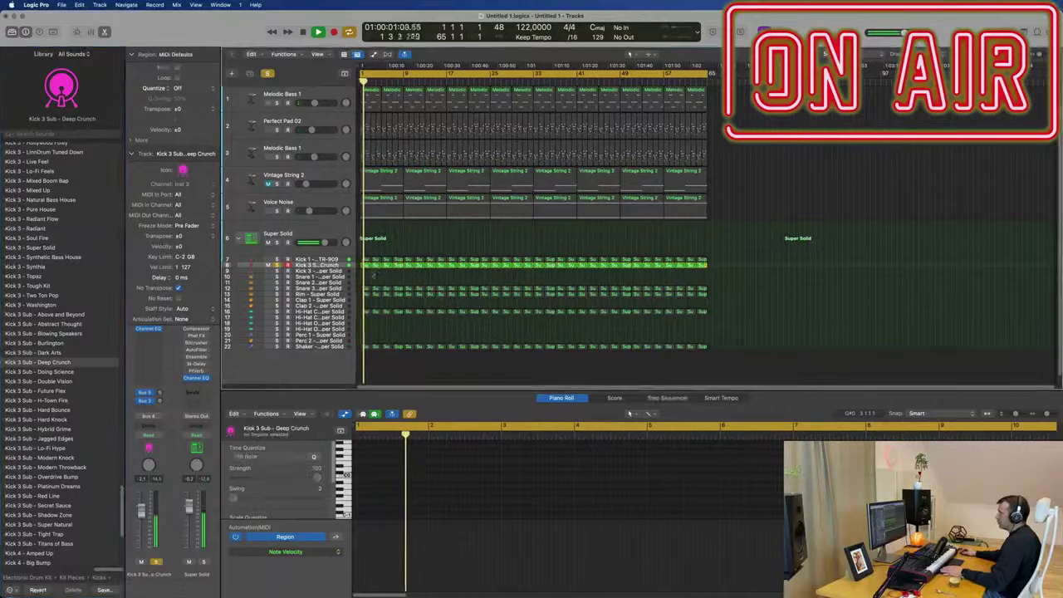
pyautogui.moveTo(369, 269); pyautogui.dragTo(705, 266)
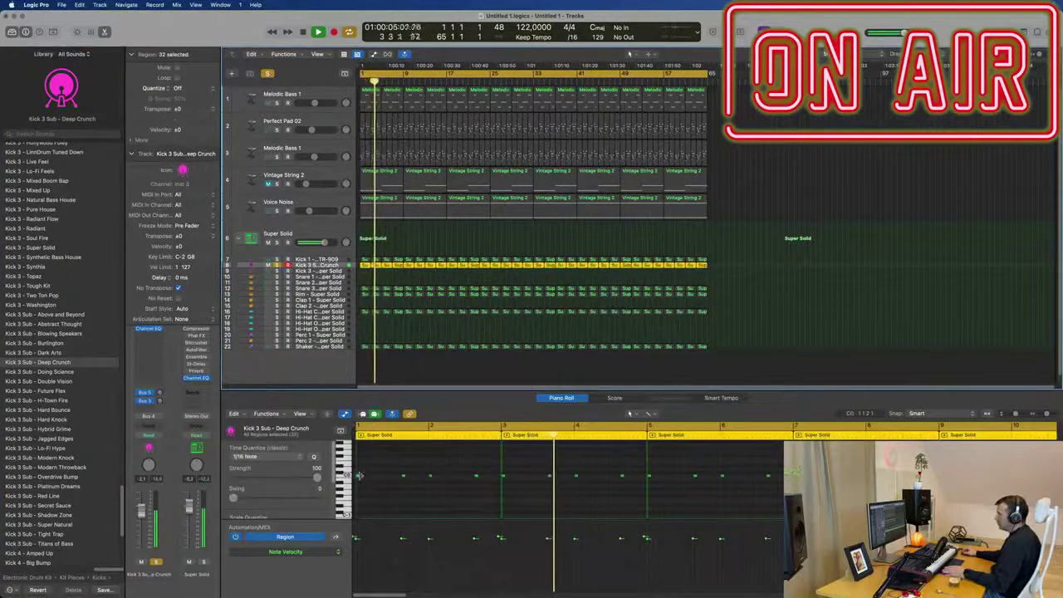
pyautogui.press('super+a')
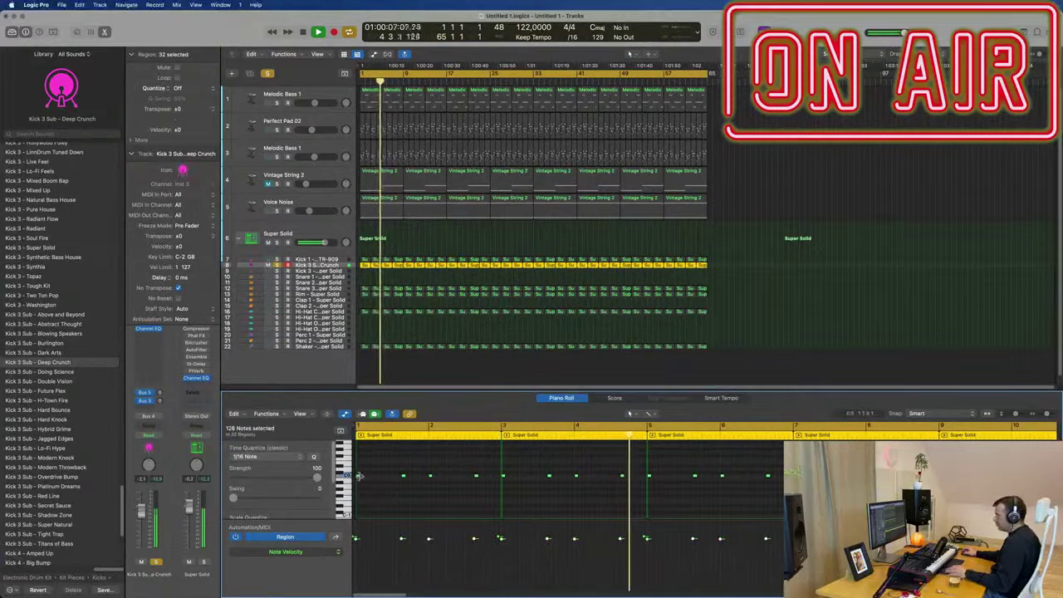
pyautogui.moveTo(359, 476); pyautogui.dragTo(366, 480)
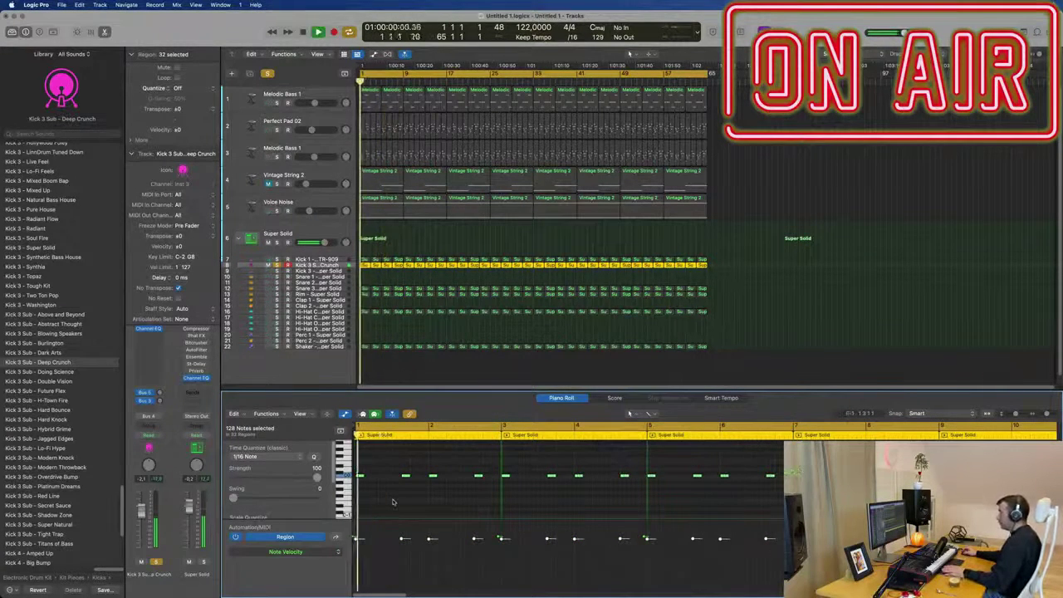
pyautogui.press('space')
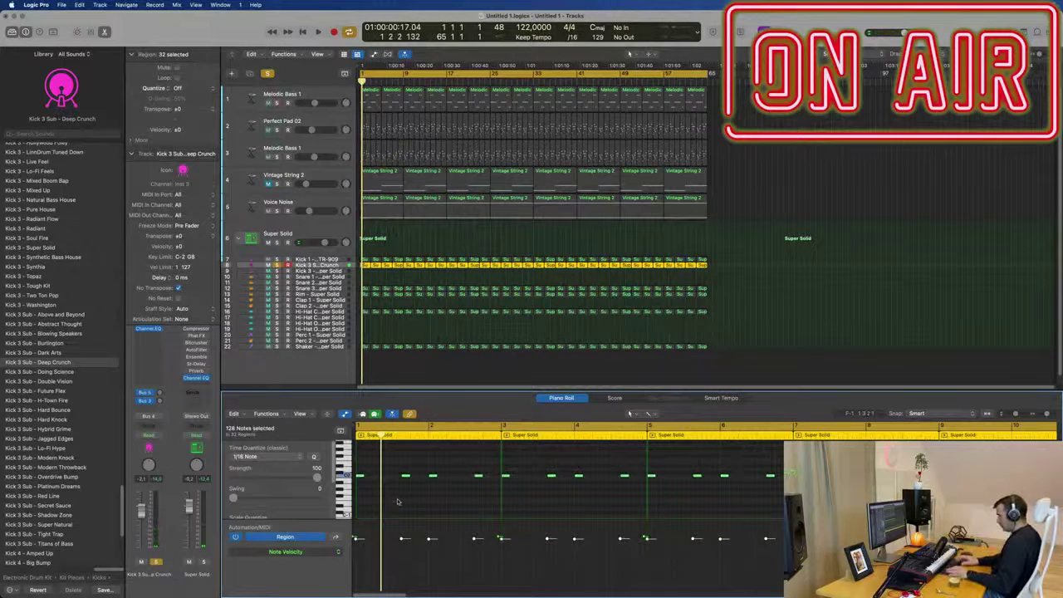
# Step: Transpose all notes of the second kick track up one octave and audition them in solo and with the full mix
pyautogui.hotkey('alt', 'shift', 'Up')
pyautogui.press('space')
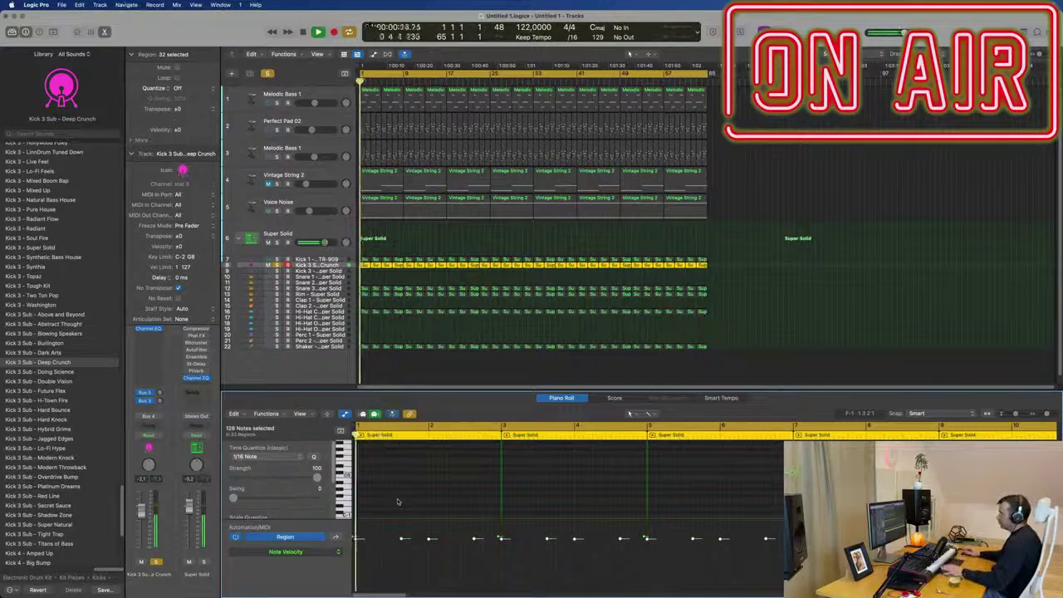
pyautogui.press('space')
pyautogui.press('space')
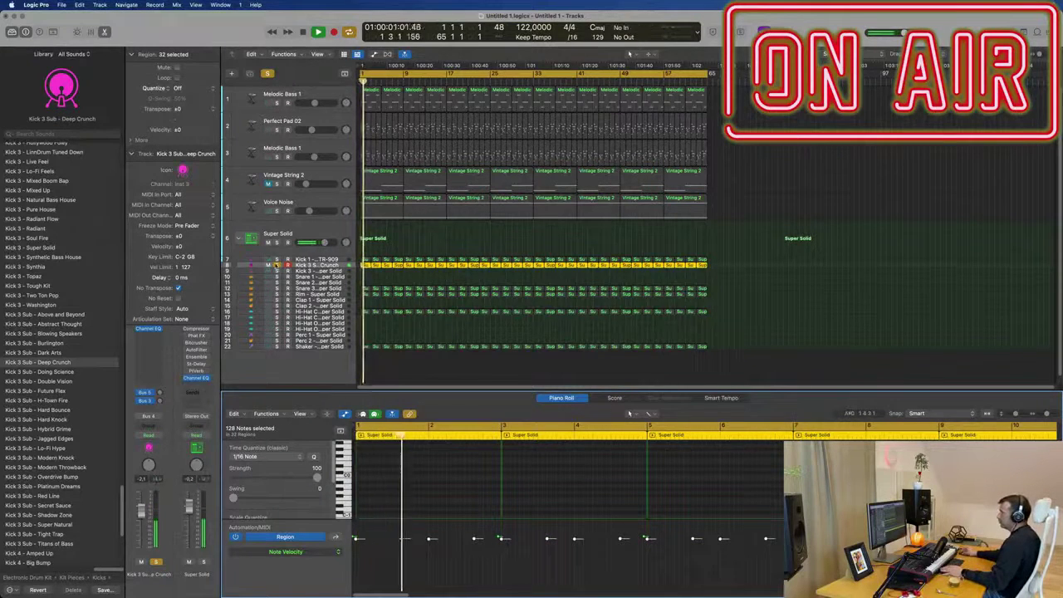
pyautogui.click(277, 265)
pyautogui.press('space')
pyautogui.press('space')
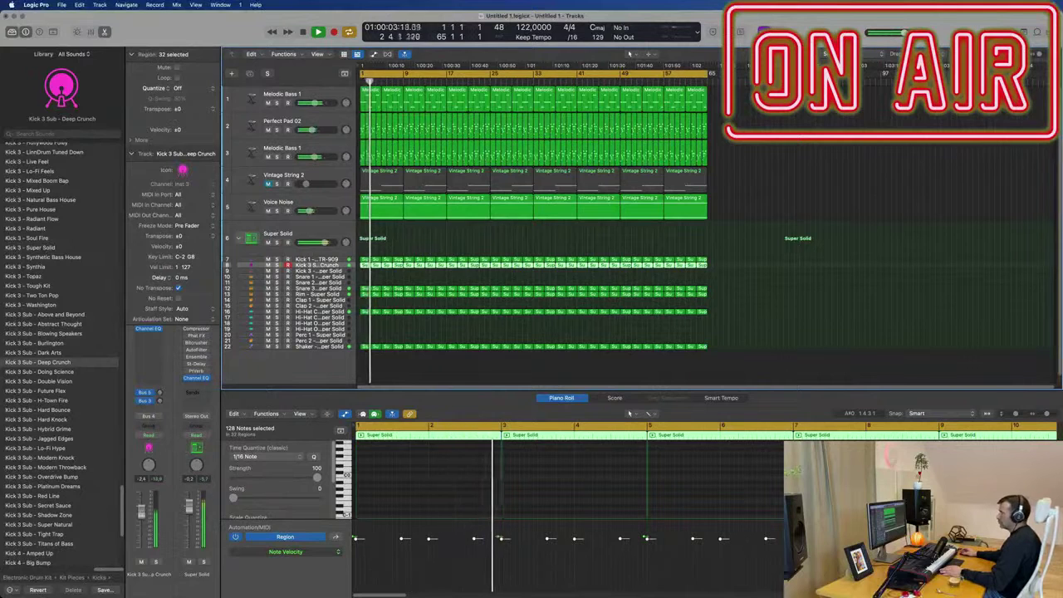
# Step: Try Kick 3 Sub - Doing Science and Double Vision on the second kick track, auditioning them in solo and in the mix
pyautogui.click(50, 372)
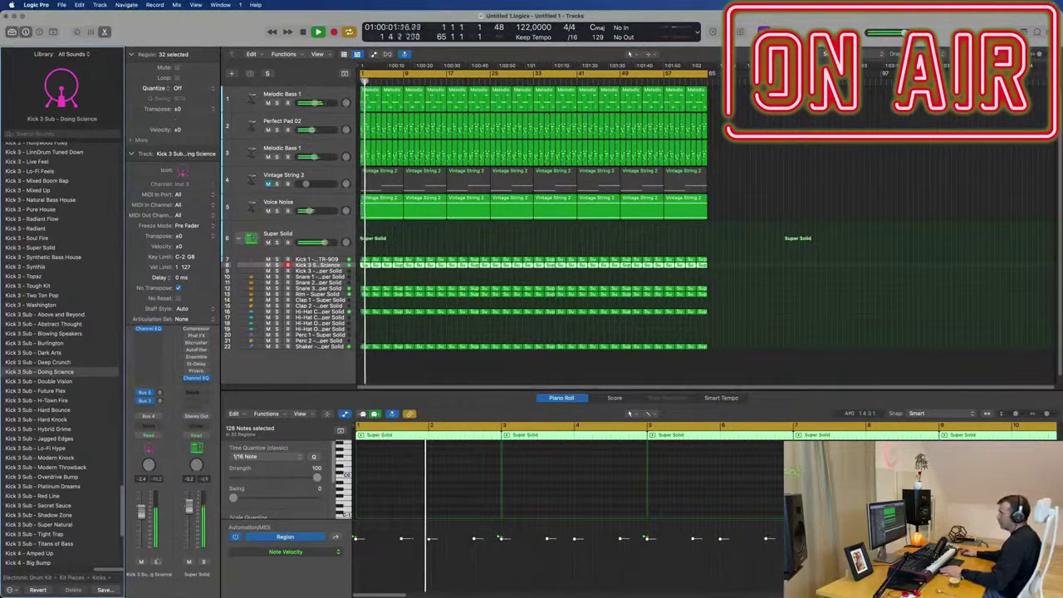
pyautogui.click(156, 562)
pyautogui.press('Return')
pyautogui.press('Return')
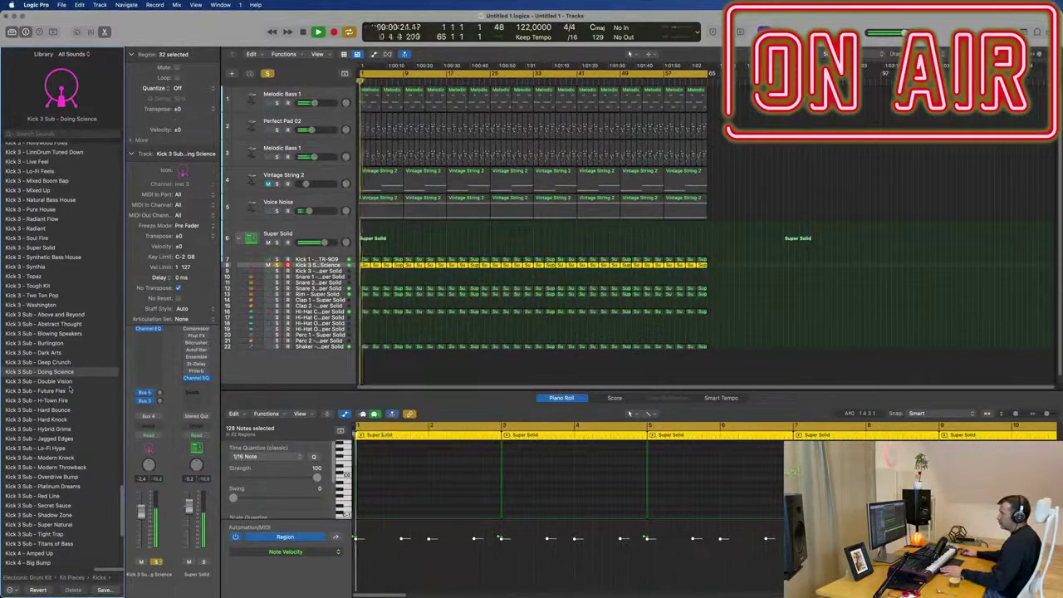
pyautogui.click(60, 381)
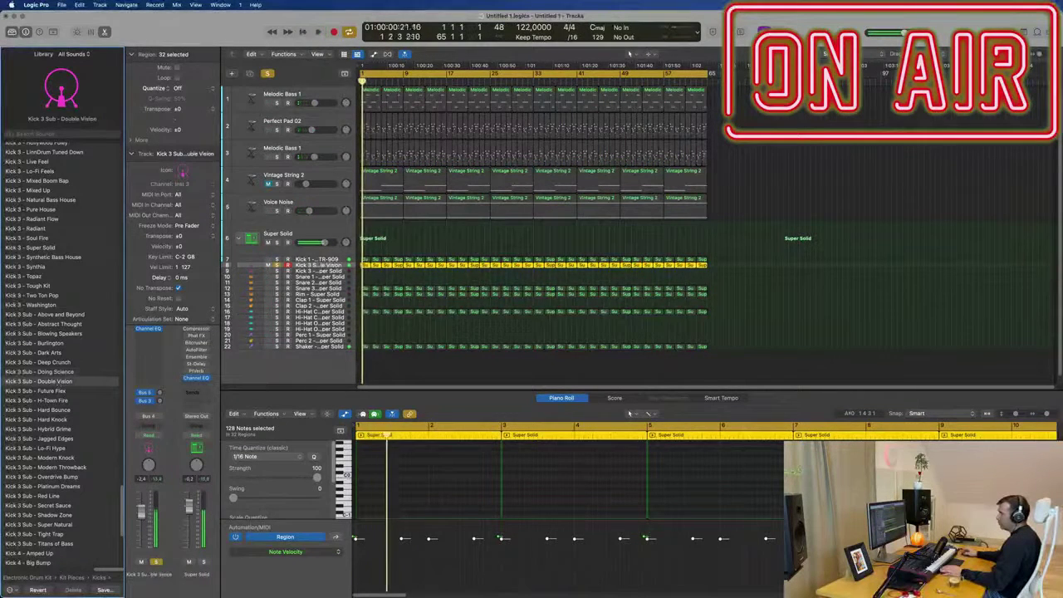
pyautogui.click(156, 562)
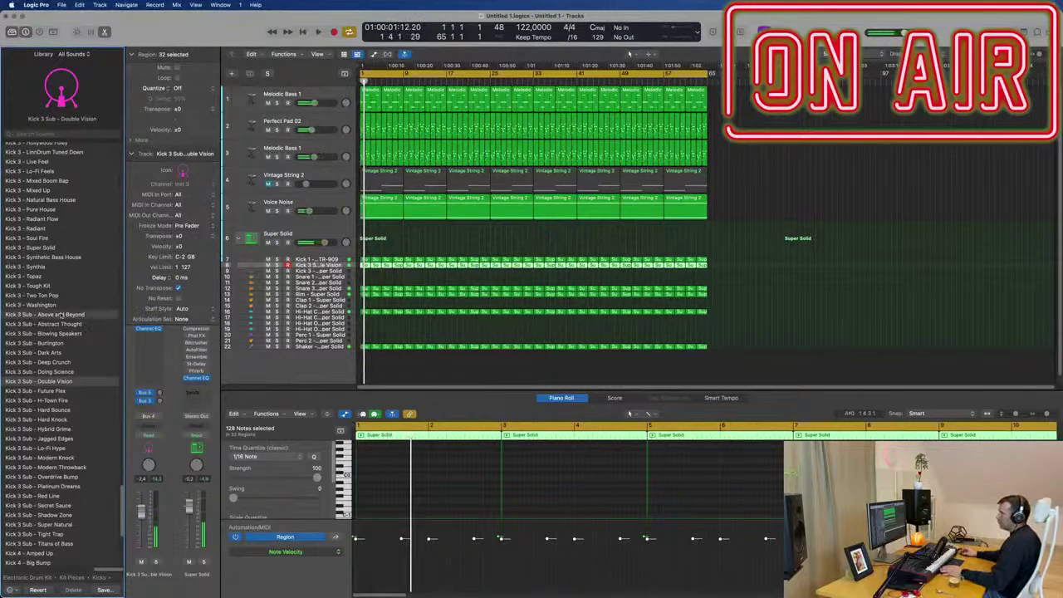
# Step: Load Kick 3 Sub - Above and Beyond on the second kick track and transpose all its notes down in small steps, replaying from the start
pyautogui.click(60, 314)
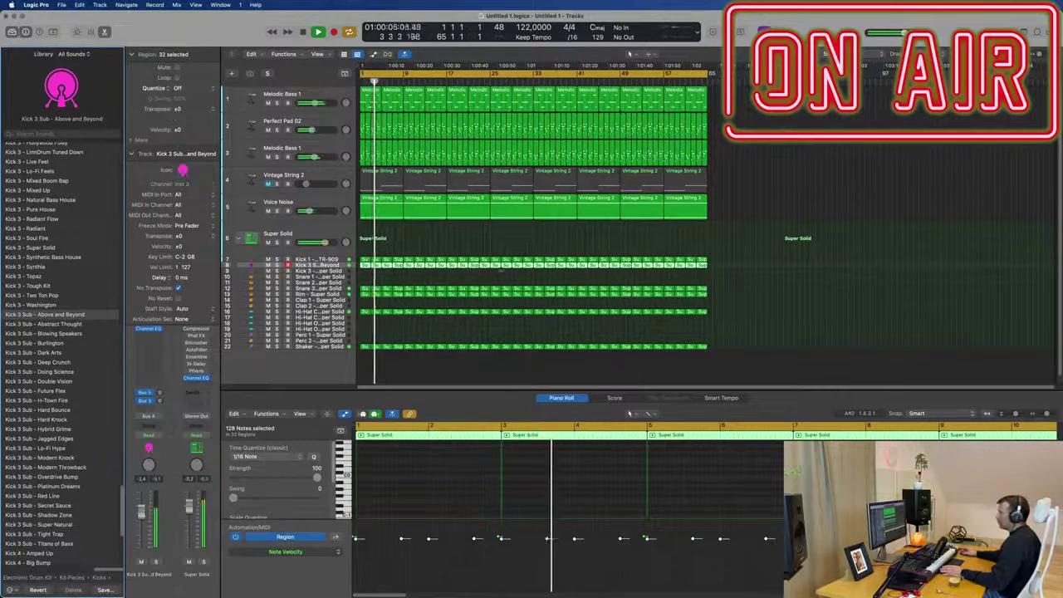
pyautogui.scroll(3, 456, 487)
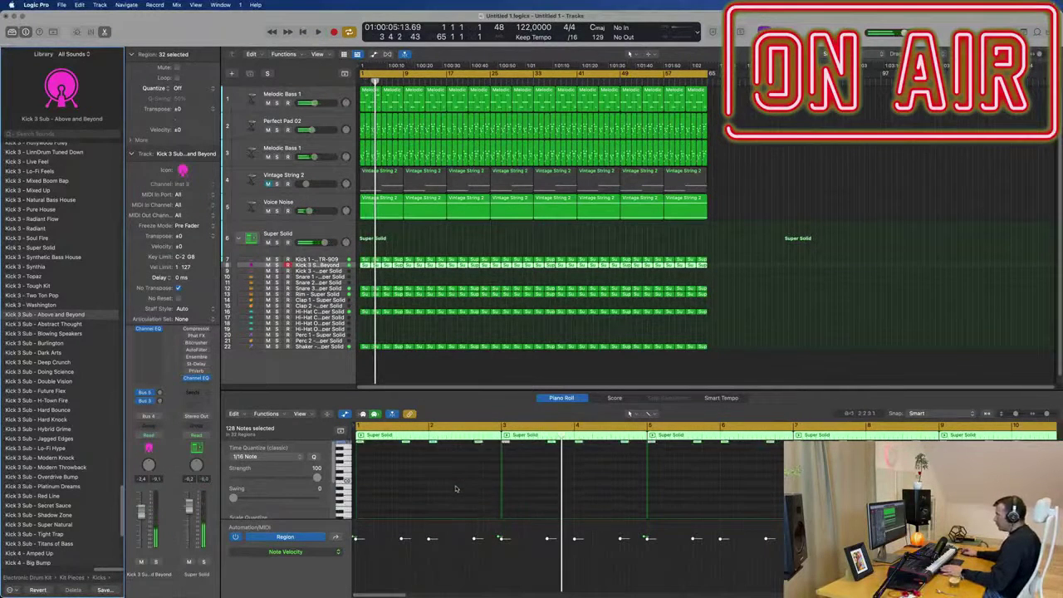
pyautogui.click(442, 490)
pyautogui.press('super+a')
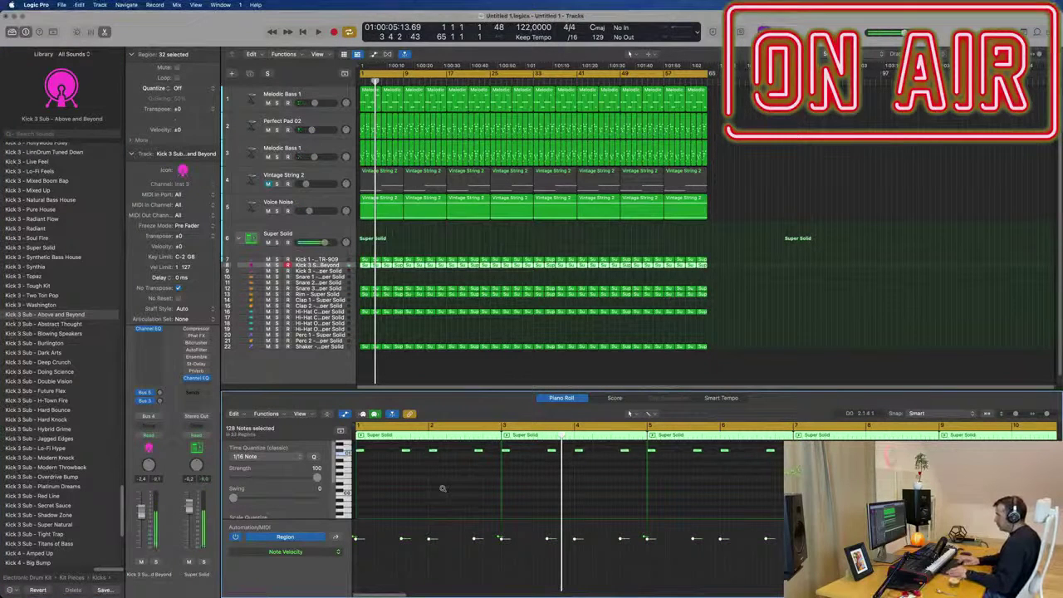
pyautogui.scroll(2, 442, 490)
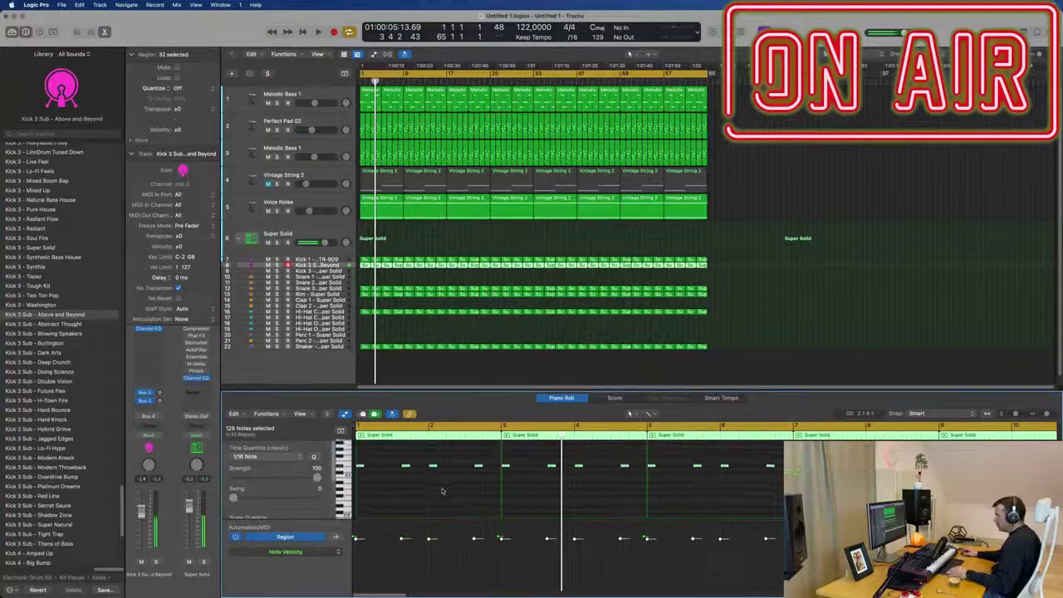
pyautogui.press('Return')
pyautogui.press('space')
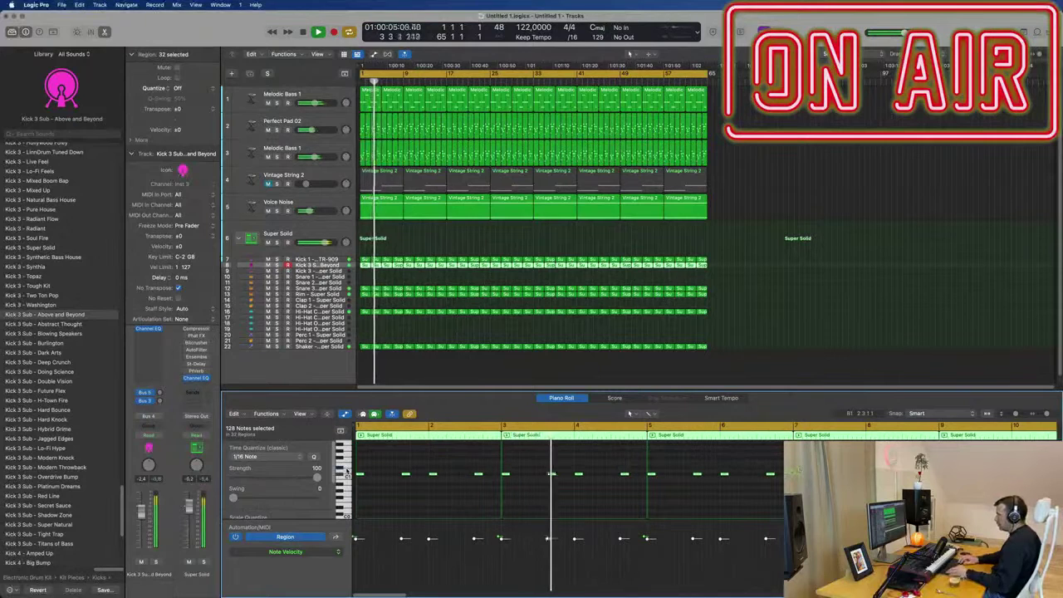
pyautogui.scroll(2, 347, 471)
pyautogui.press('space')
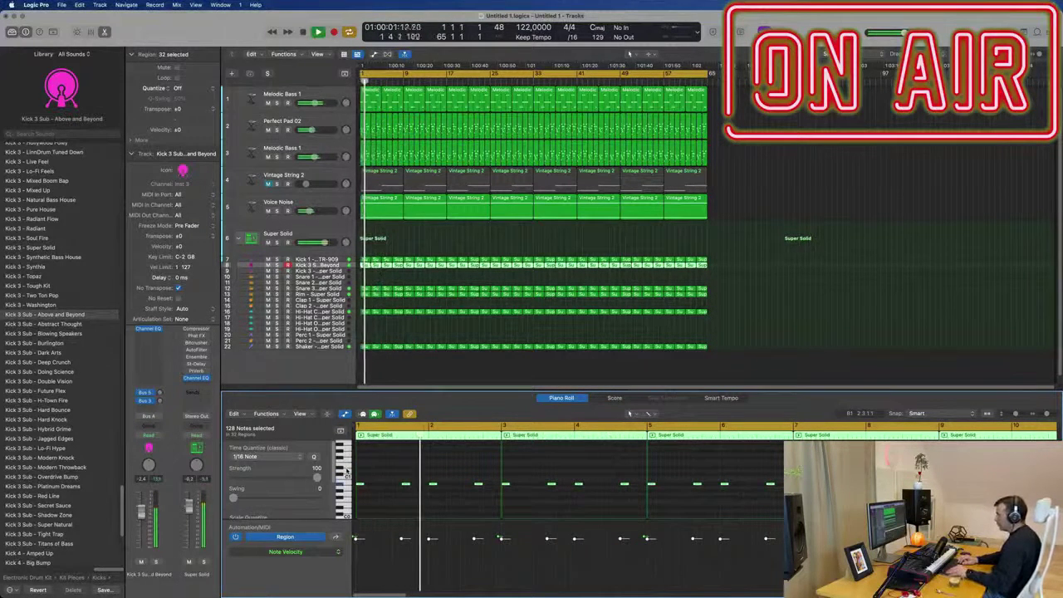
# Step: Try transposing all notes of the second kick track further down in small steps, replaying the mix from the start
pyautogui.press('Return')
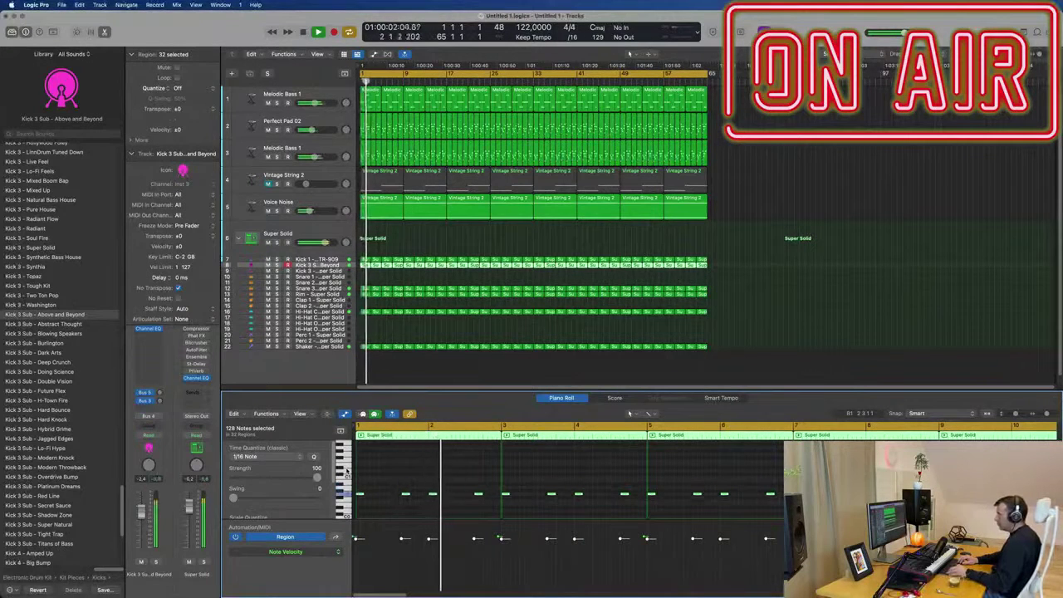
pyautogui.press('space')
pyautogui.hotkey('alt', 'Down')
pyautogui.hotkey('alt', 'Down')
pyautogui.hotkey('alt', 'Down')
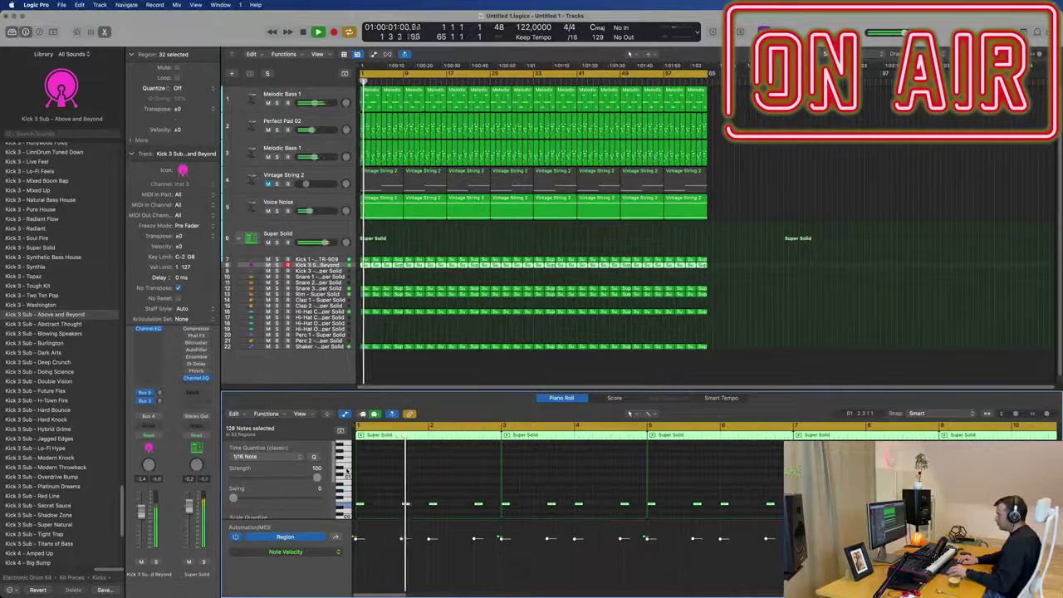
pyautogui.press('space')
pyautogui.press('space')
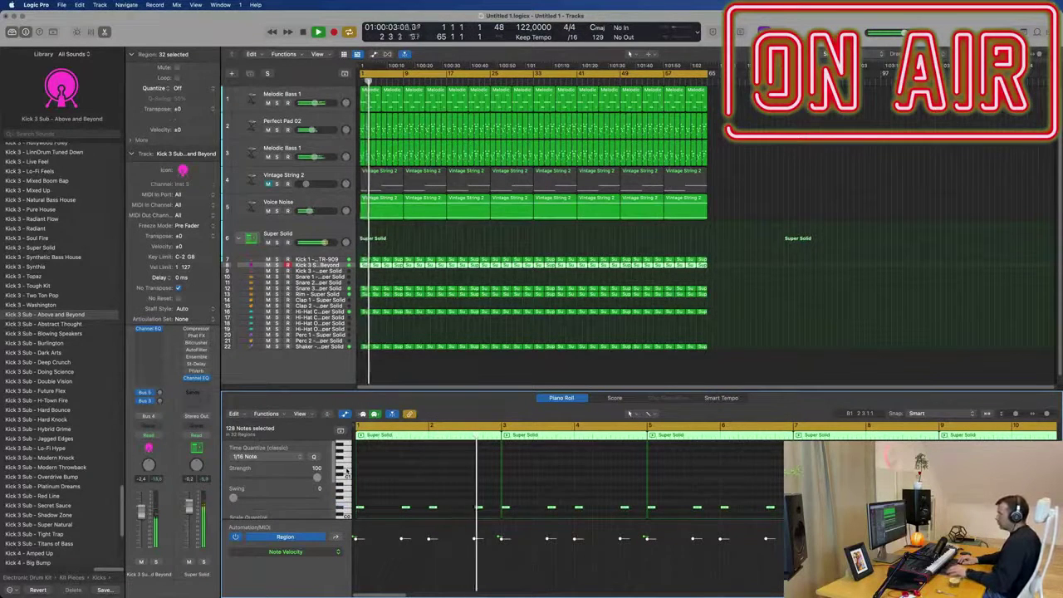
# Step: Transpose all notes of the second kick track up in small steps, restarting playback to compare the pitches
pyautogui.hotkey('alt', 'Up')
pyautogui.hotkey('alt', 'Up')
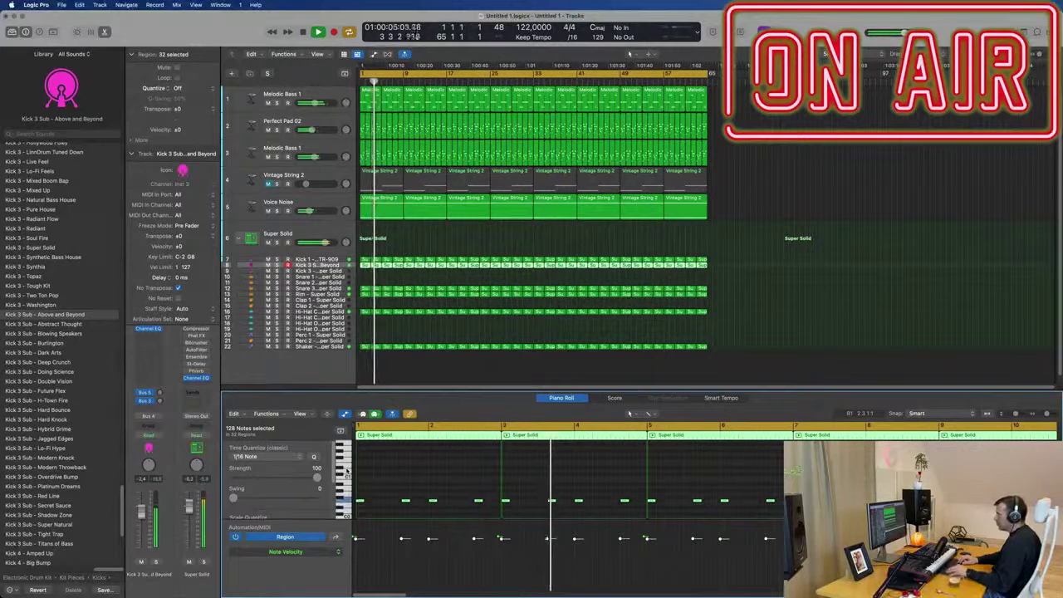
pyautogui.hotkey('alt', 'Up')
pyautogui.press('Return')
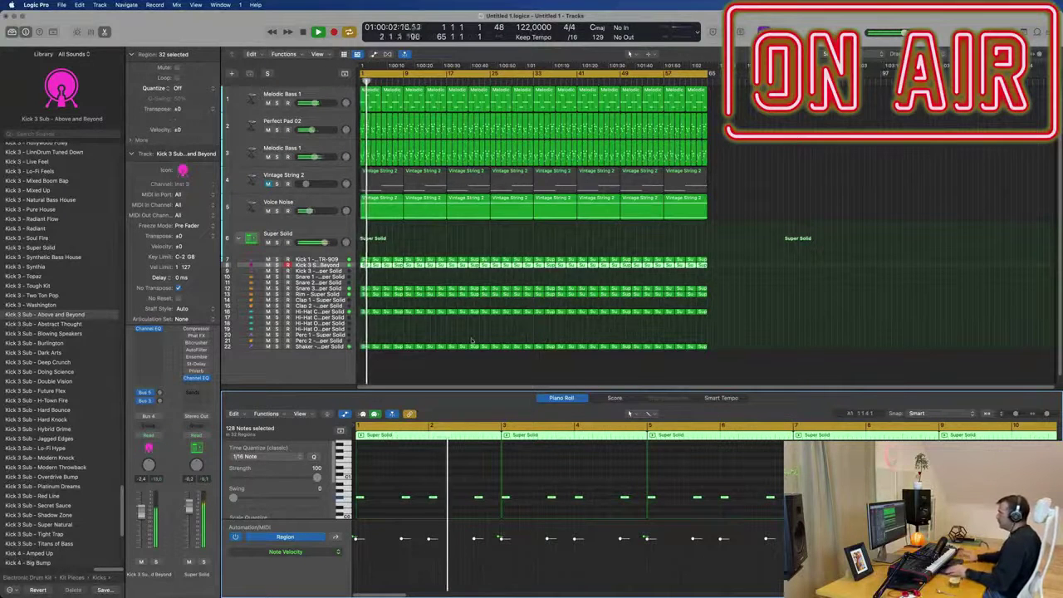
pyautogui.hotkey('alt', 'Up')
pyautogui.press('Return')
pyautogui.press('space')
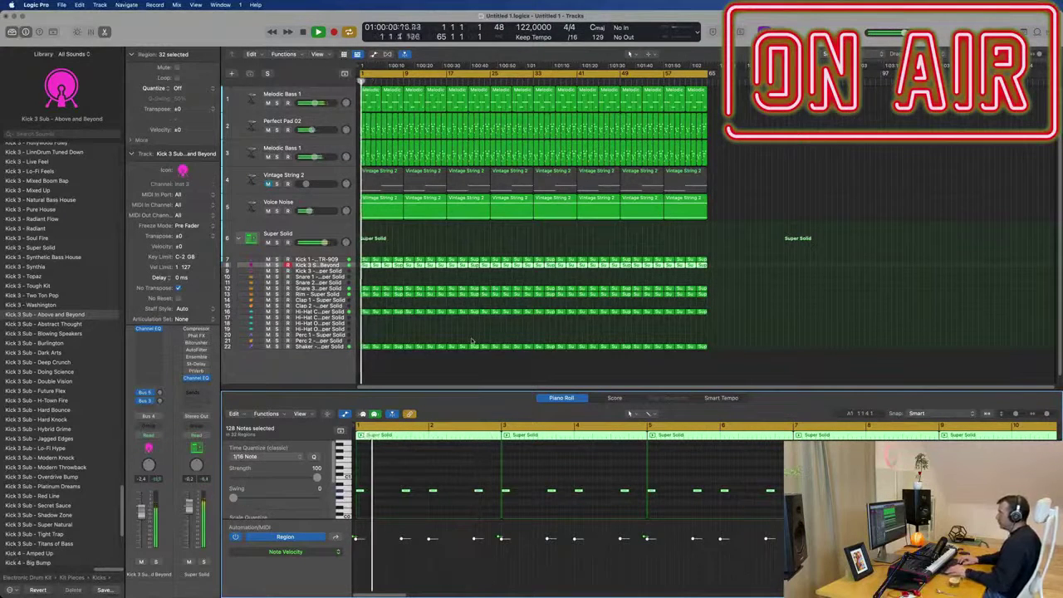
pyautogui.hotkey('alt', 'Up')
pyautogui.press('Return')
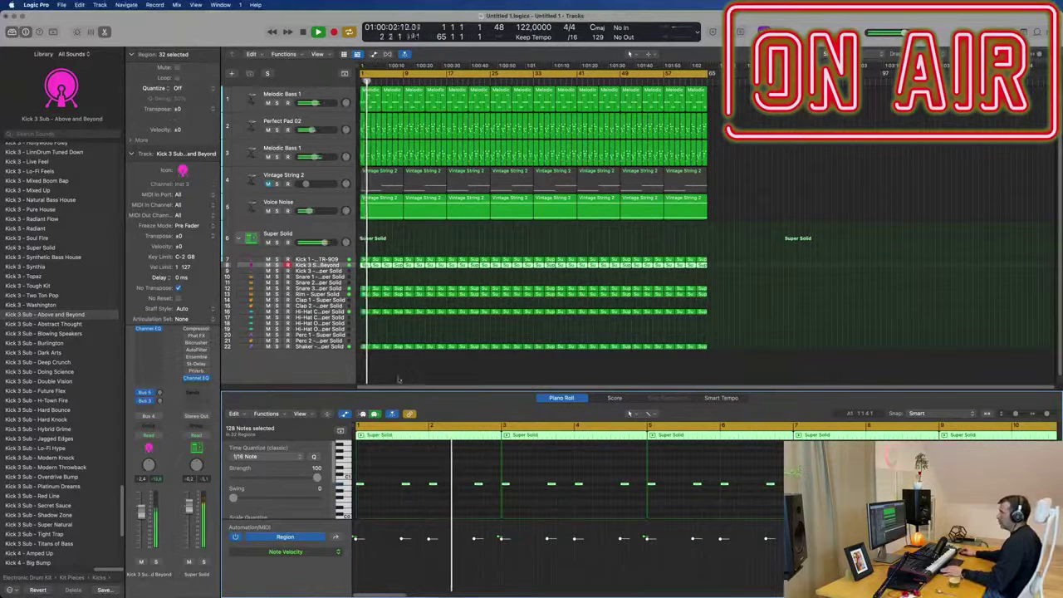
# Step: Lower all notes of the second kick track in small steps and audition the tuning with the full mix
pyautogui.hotkey('alt', 'Down')
pyautogui.hotkey('alt', 'Down')
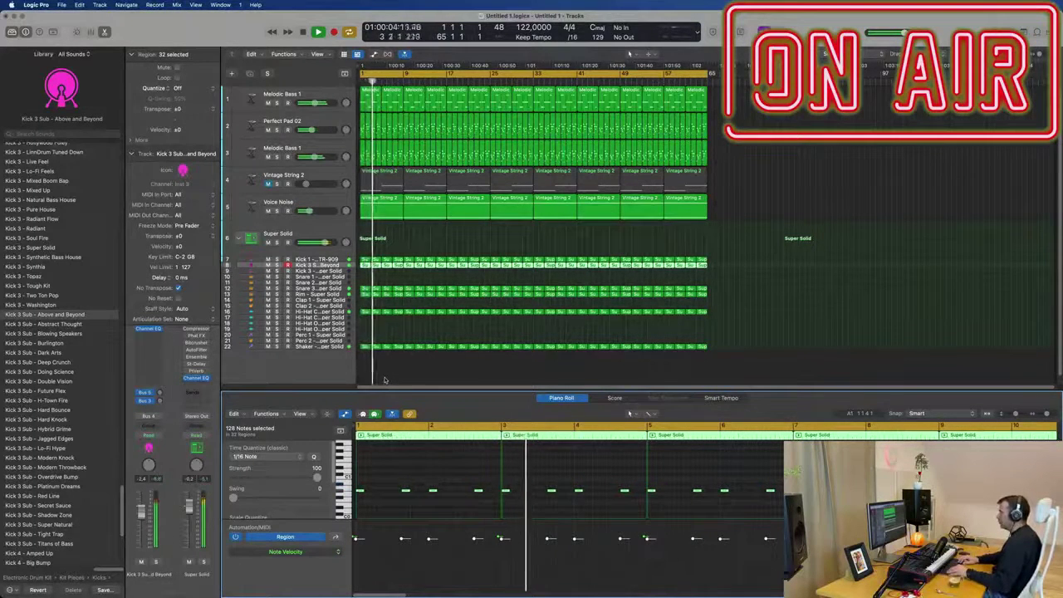
pyautogui.press('space')
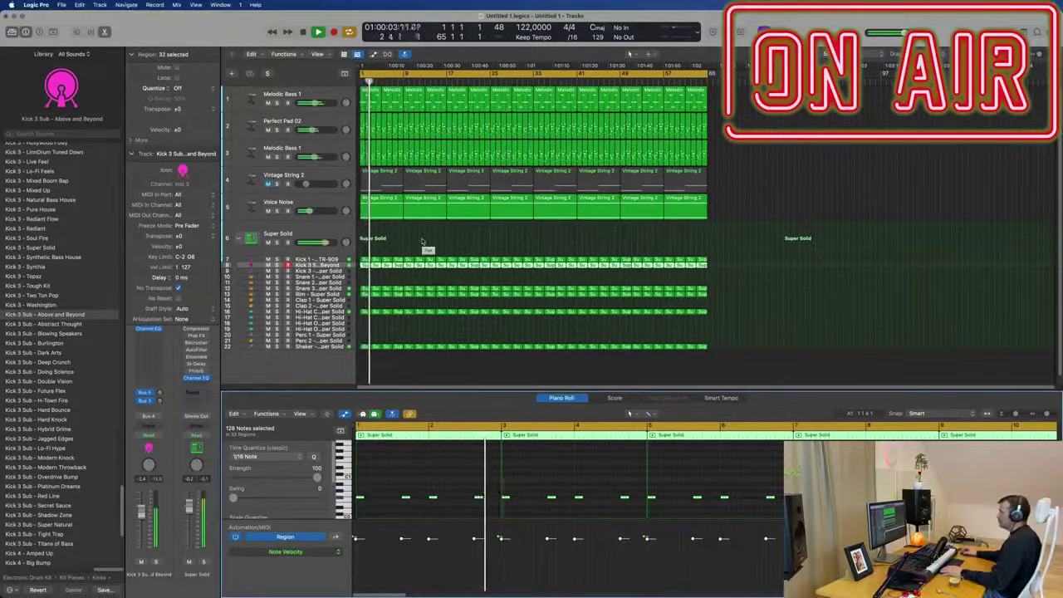
pyautogui.press('space')
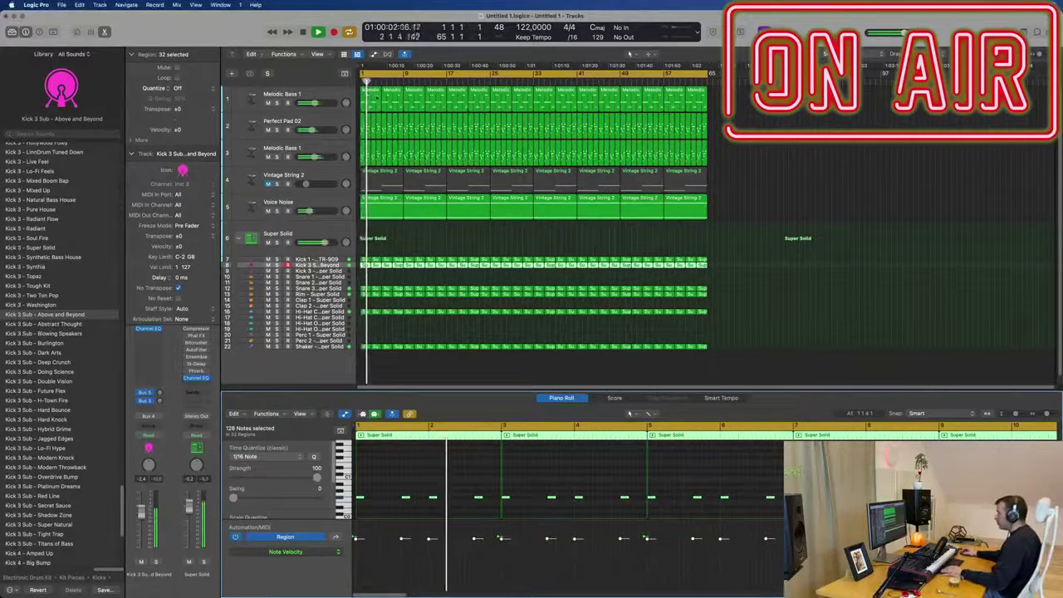
# Step: Inspect the first Melodic Bass 1 region in the piano roll and select its notes at the opening pitch, replaying from the start
pyautogui.click(374, 98)
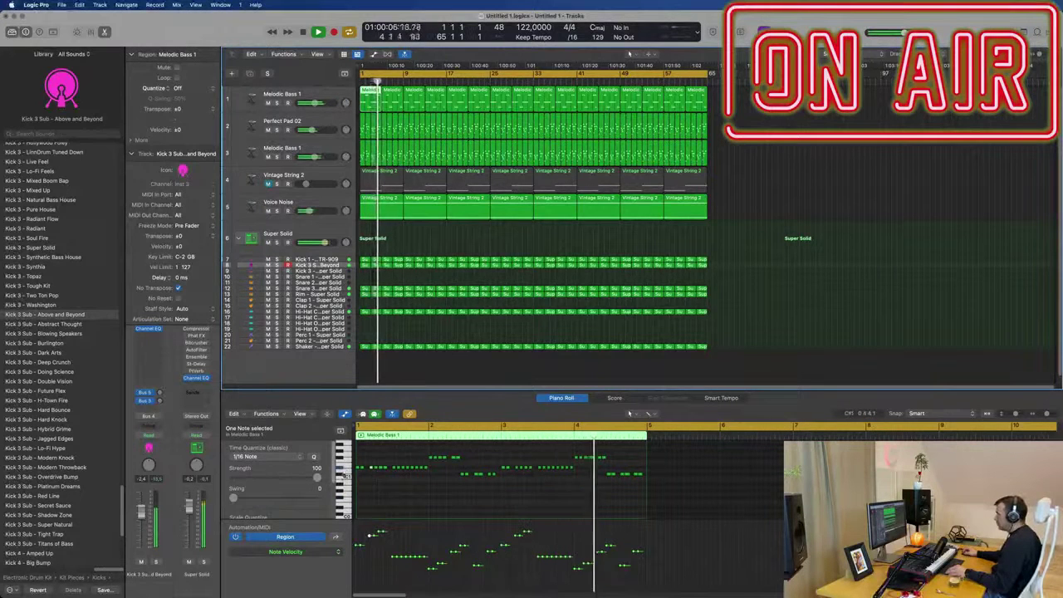
pyautogui.press('super+a')
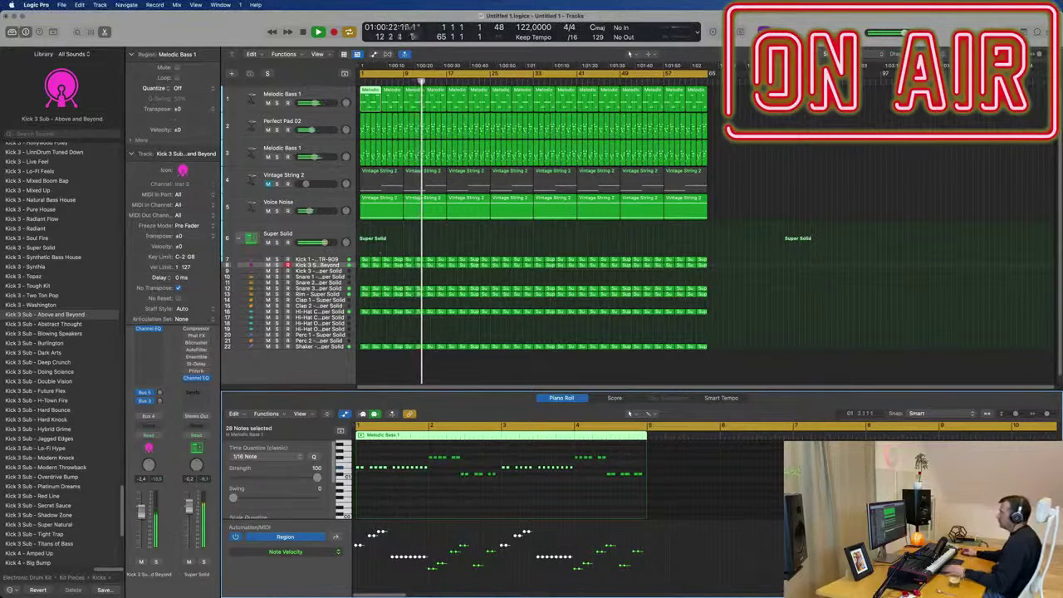
pyautogui.press('Return')
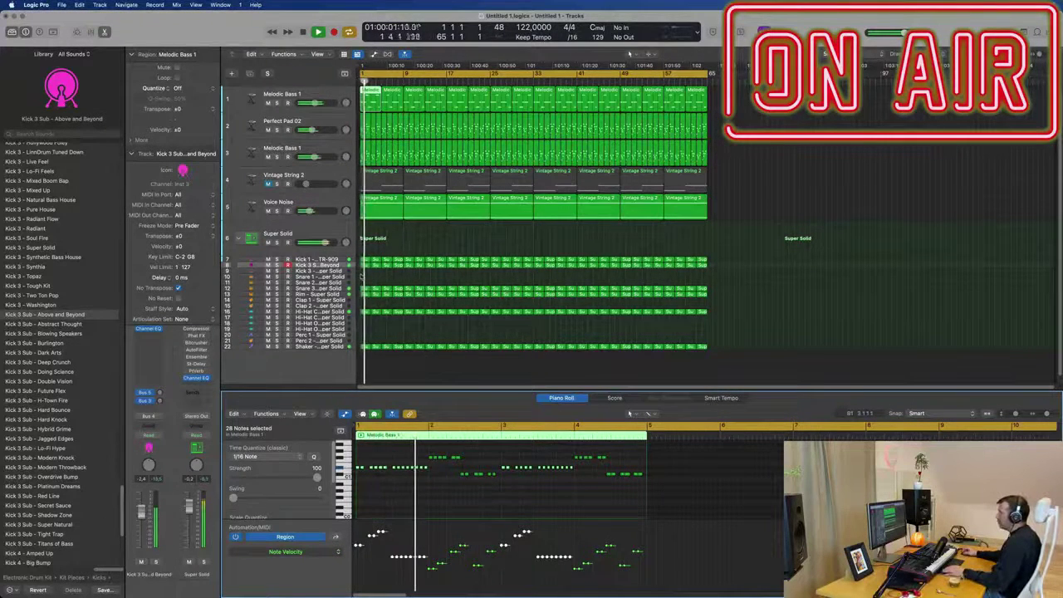
# Step: Join the first four regions of the second kick track into a single eight-bar region
pyautogui.moveTo(361, 275); pyautogui.dragTo(398, 266)
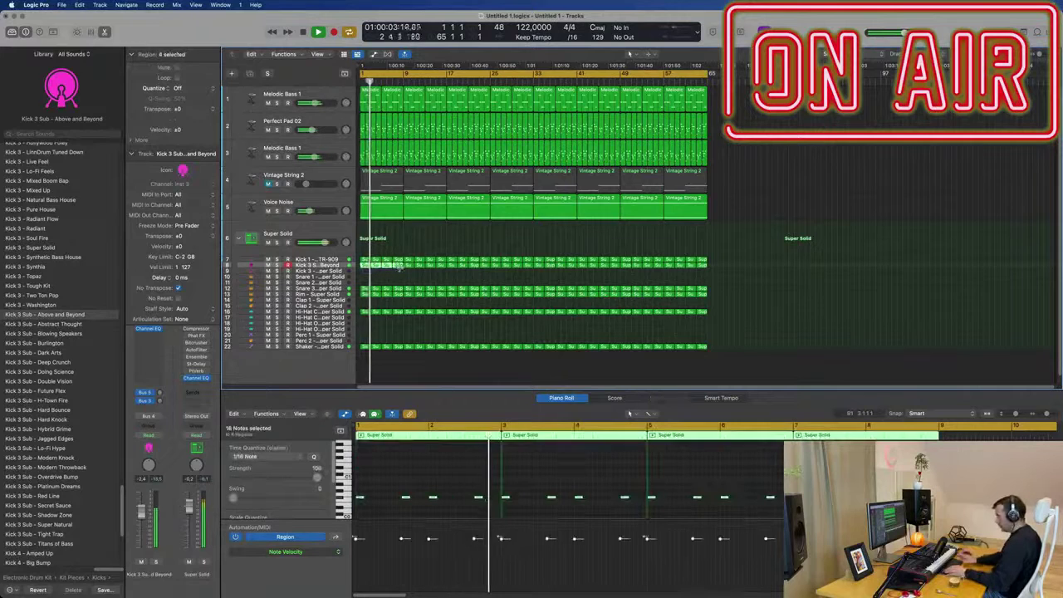
pyautogui.press('super+j')
pyautogui.press('Return')
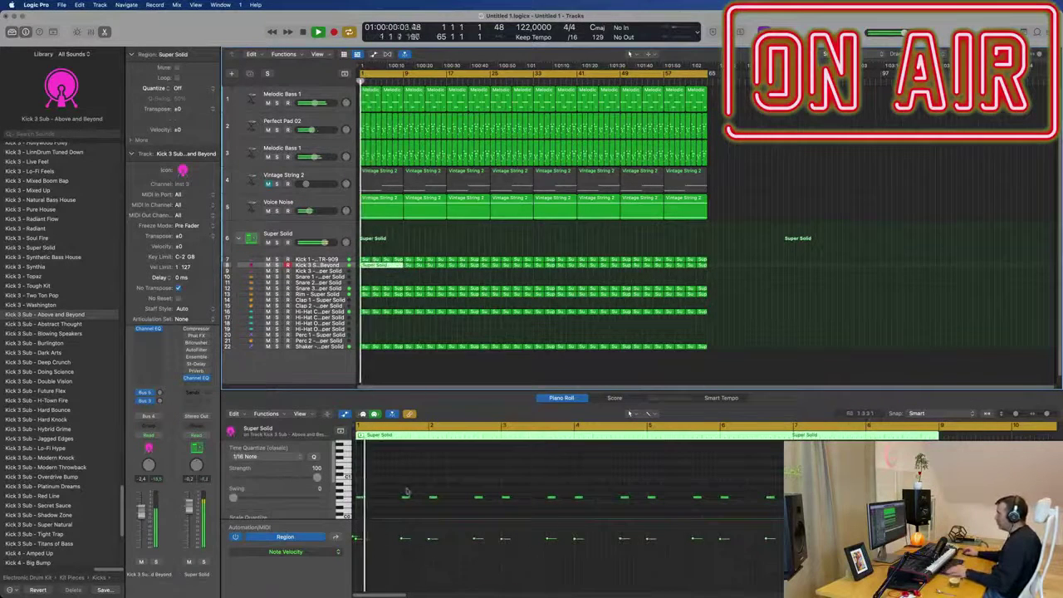
# Step: Transpose the two bar 1 notes of the joined second kick region up to the bass's opening pitch and replay them
pyautogui.hscroll(-2, 406, 491)
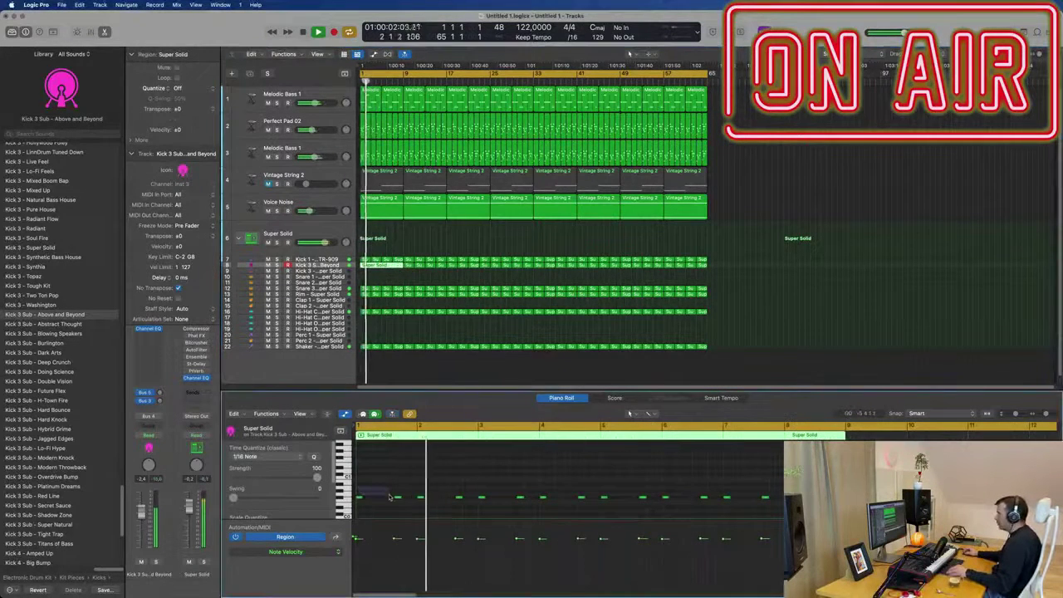
pyautogui.press('Return')
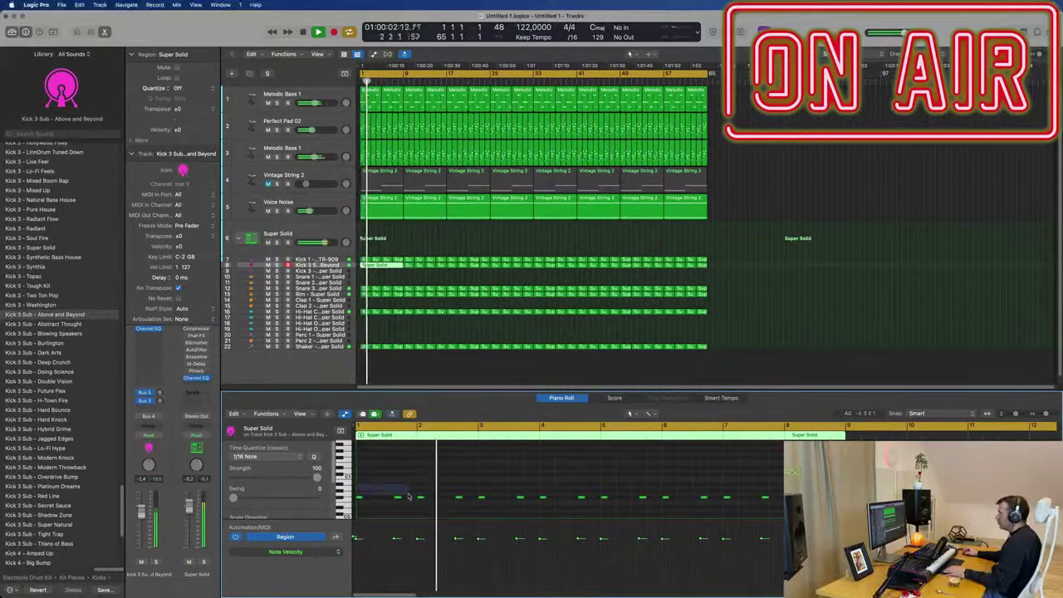
pyautogui.moveTo(408, 497); pyautogui.dragTo(409, 498)
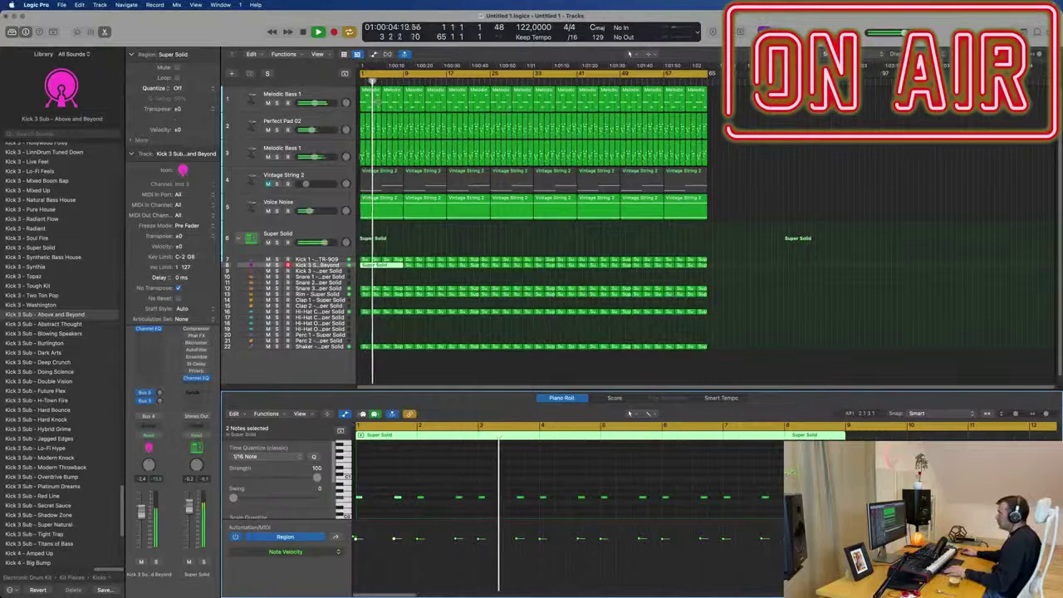
pyautogui.hotkey('alt', 'Up')
pyautogui.hotkey('alt', 'Up')
pyautogui.hotkey('alt', 'Up')
pyautogui.hotkey('alt', 'Up')
pyautogui.hotkey('alt', 'Up')
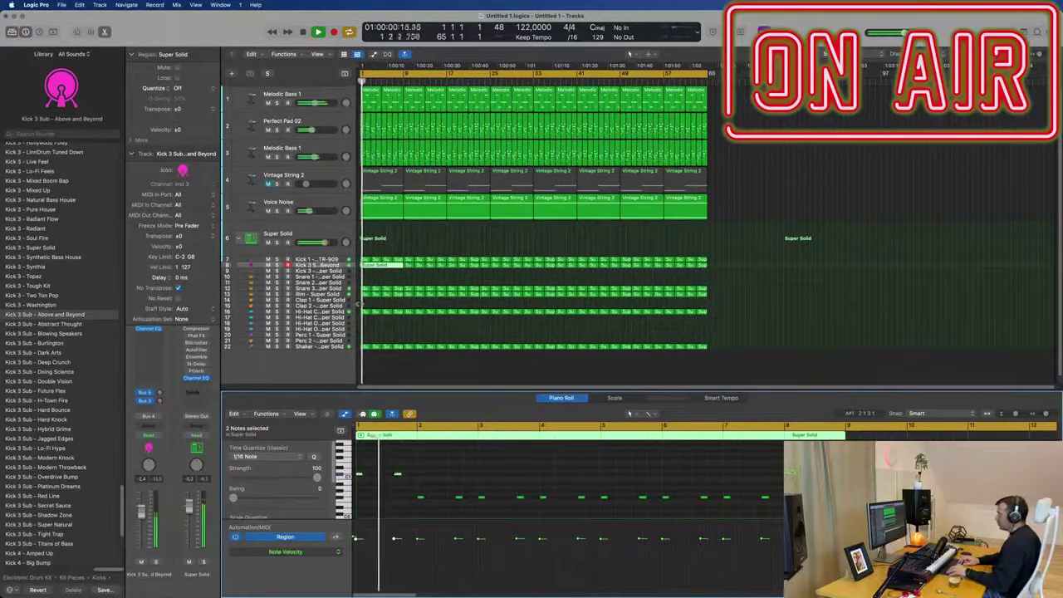
pyautogui.hotkey('alt', 'Up')
pyautogui.press('Return')
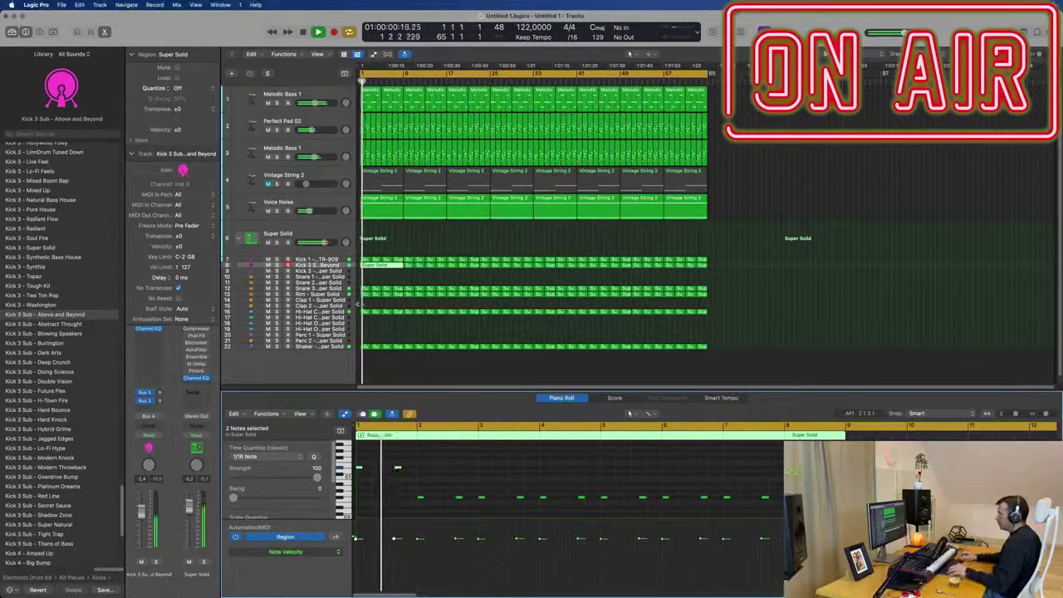
pyautogui.press('Return')
pyautogui.scroll(1, 441, 490)
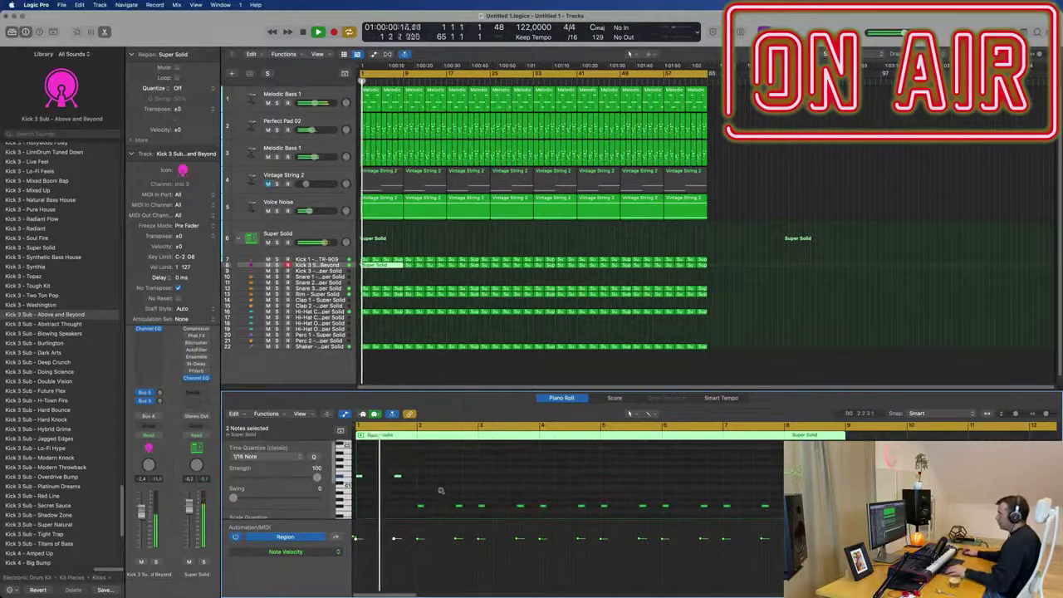
pyautogui.scroll(-1, 441, 489)
pyautogui.scroll(-2, 449, 464)
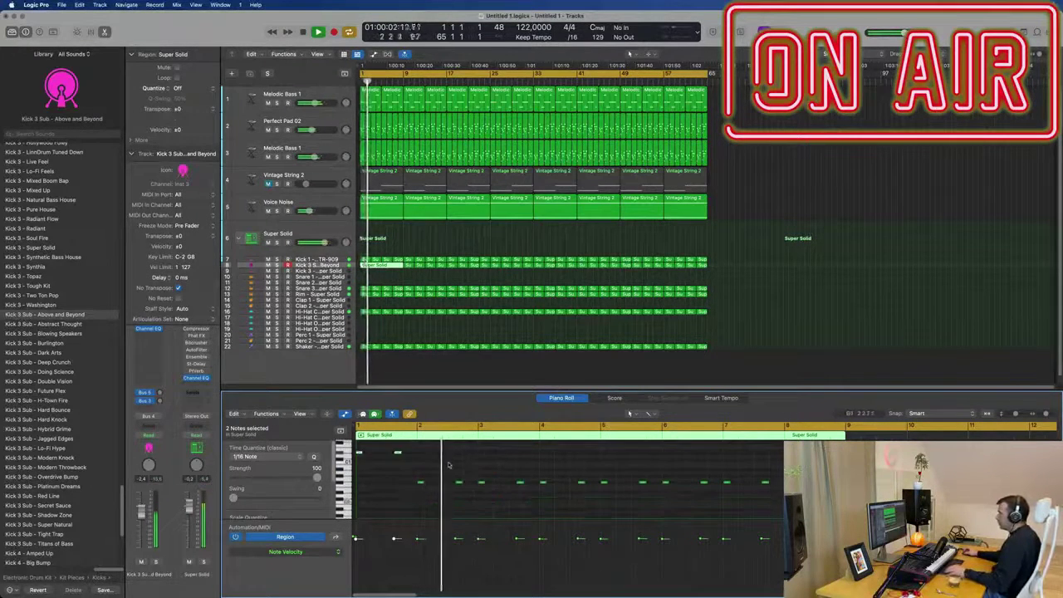
pyautogui.press('Return')
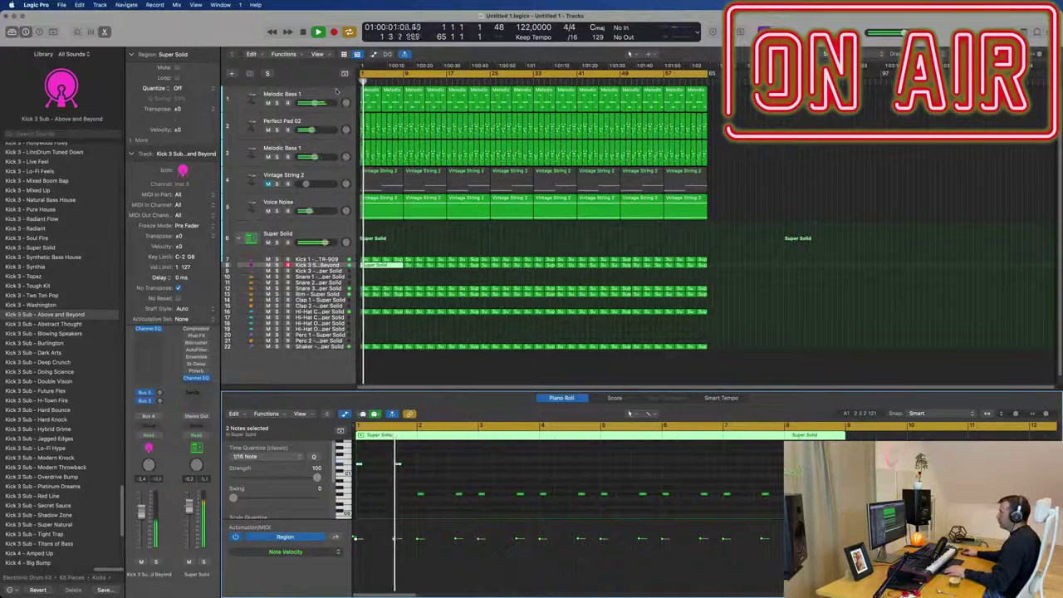
# Step: Move the Melodic Bass 1 track below Vintage String 2 and select the first eight bars of regions from it down to the second kick
pyautogui.moveTo(335, 92); pyautogui.dragTo(341, 181)
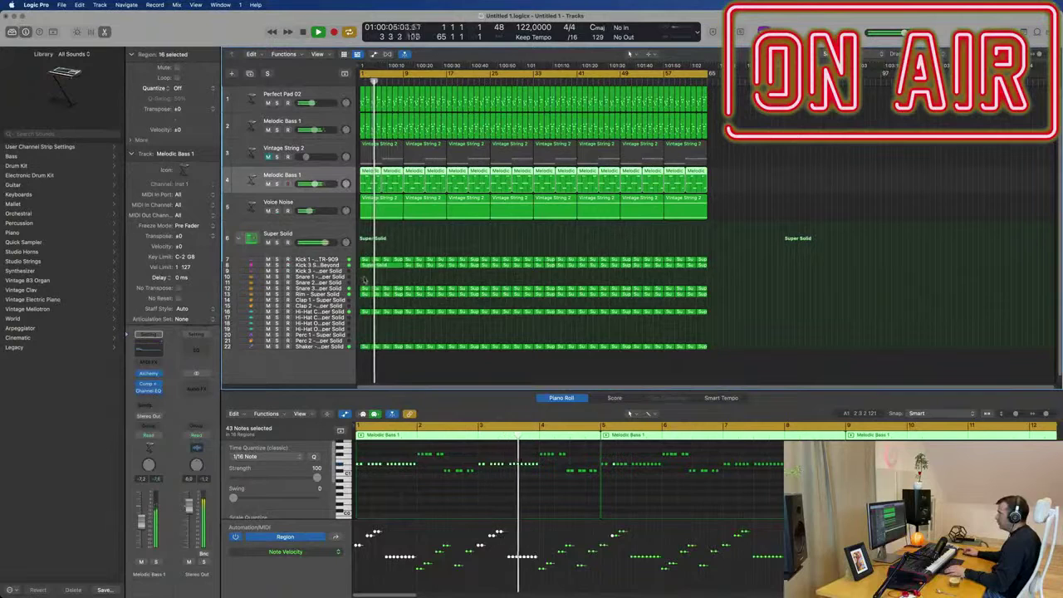
pyautogui.moveTo(364, 279); pyautogui.dragTo(395, 176)
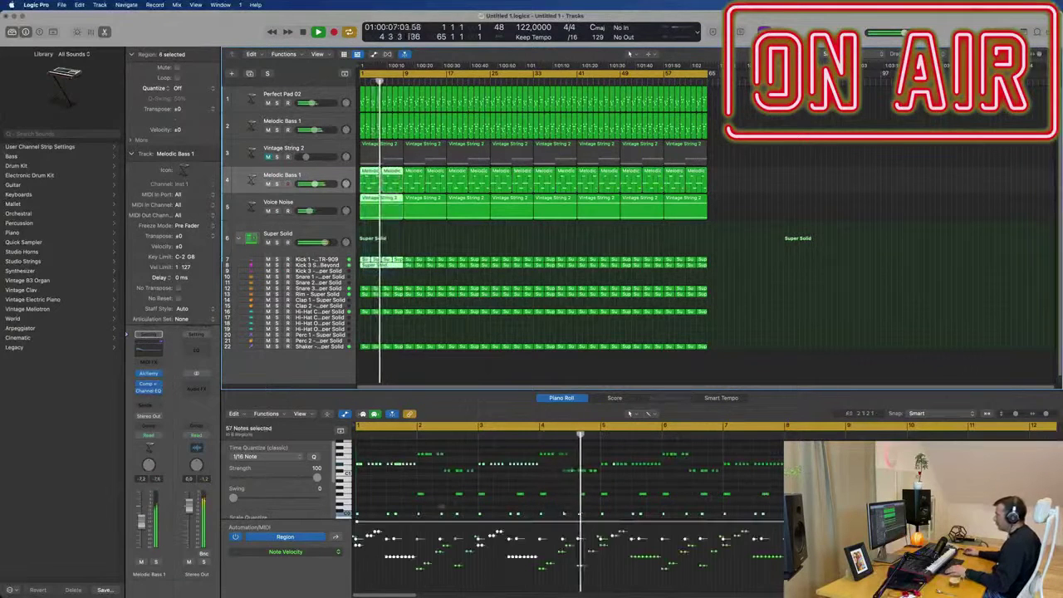
# Step: Compare the pitches of the second kick notes with the bass notes in the piano roll while replaying from the start
pyautogui.scroll(-3, 462, 486)
pyautogui.scroll(4, 462, 486)
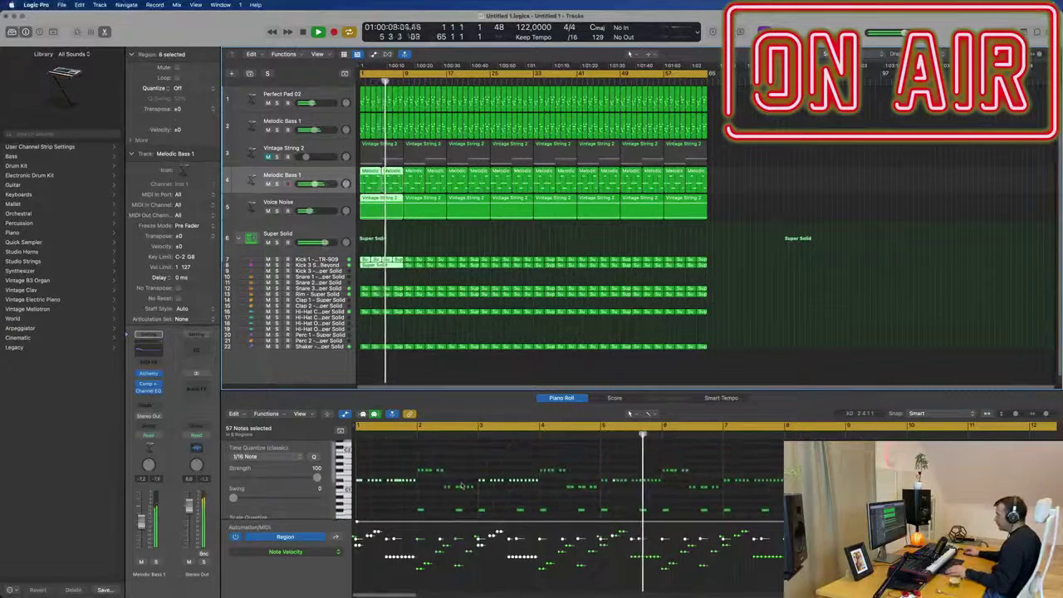
pyautogui.scroll(-5, 461, 486)
pyautogui.scroll(-2, 462, 486)
pyautogui.scroll(3, 400, 490)
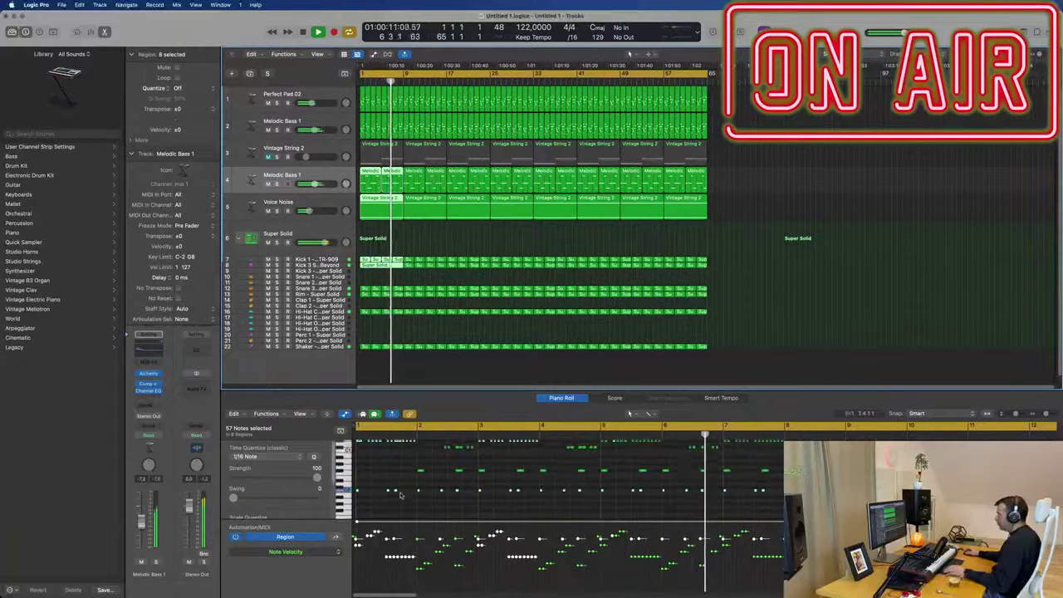
pyautogui.press('space')
pyautogui.press('space')
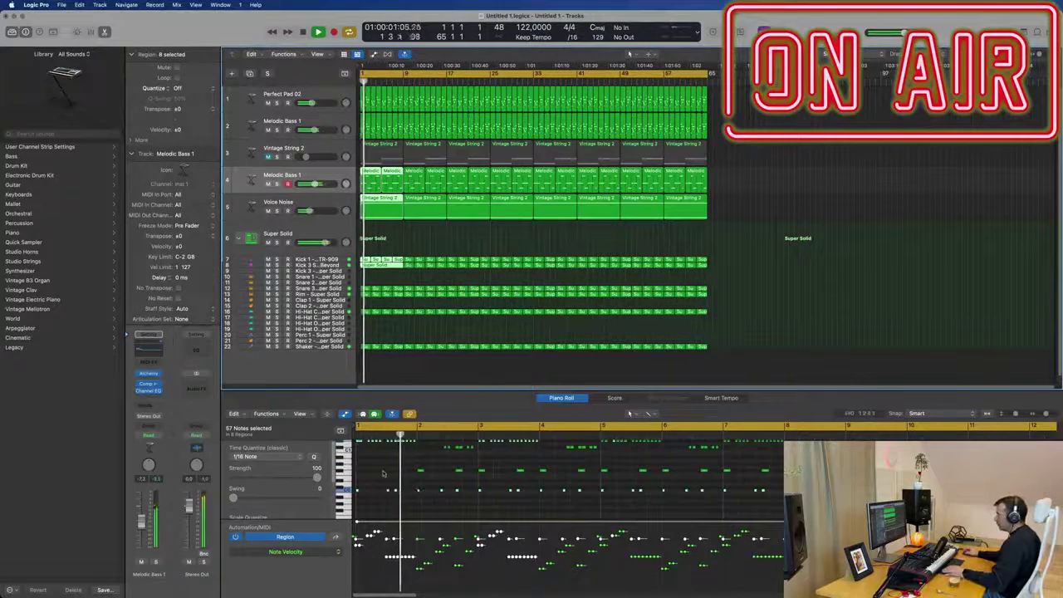
pyautogui.scroll(2, 384, 473)
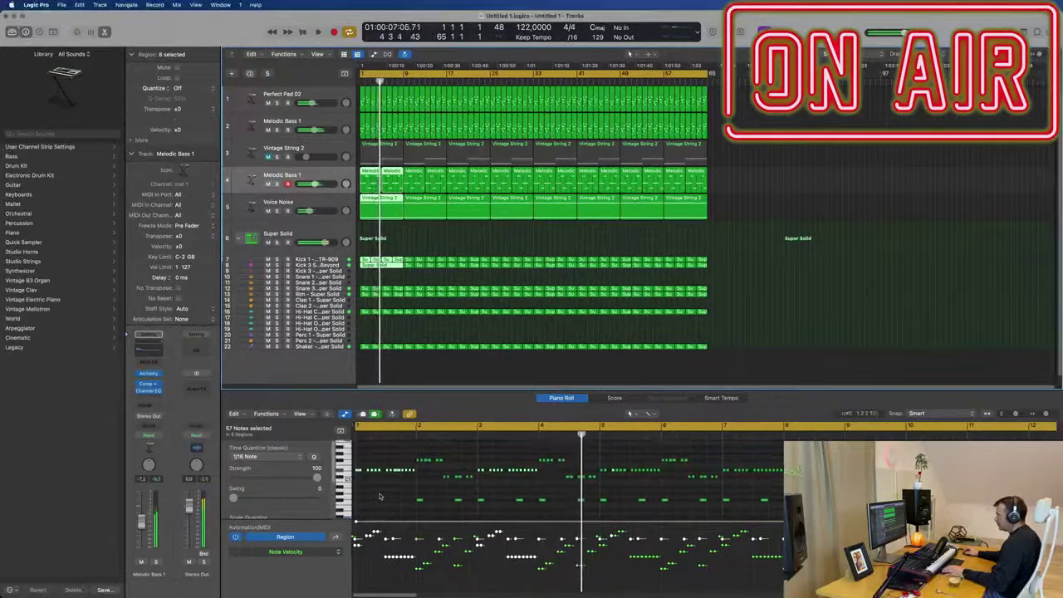
pyautogui.press('Return')
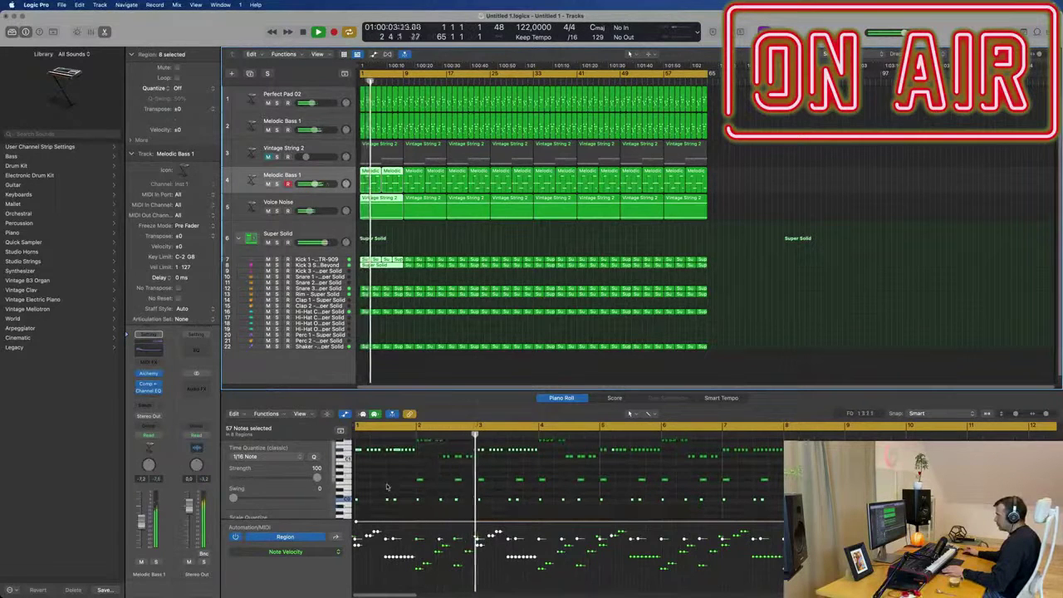
# Step: Transpose the first second-kick note of bar 2 up to the pitch of the bass notes above it
pyautogui.moveTo(416, 473); pyautogui.dragTo(434, 489)
pyautogui.scroll(1, 433, 489)
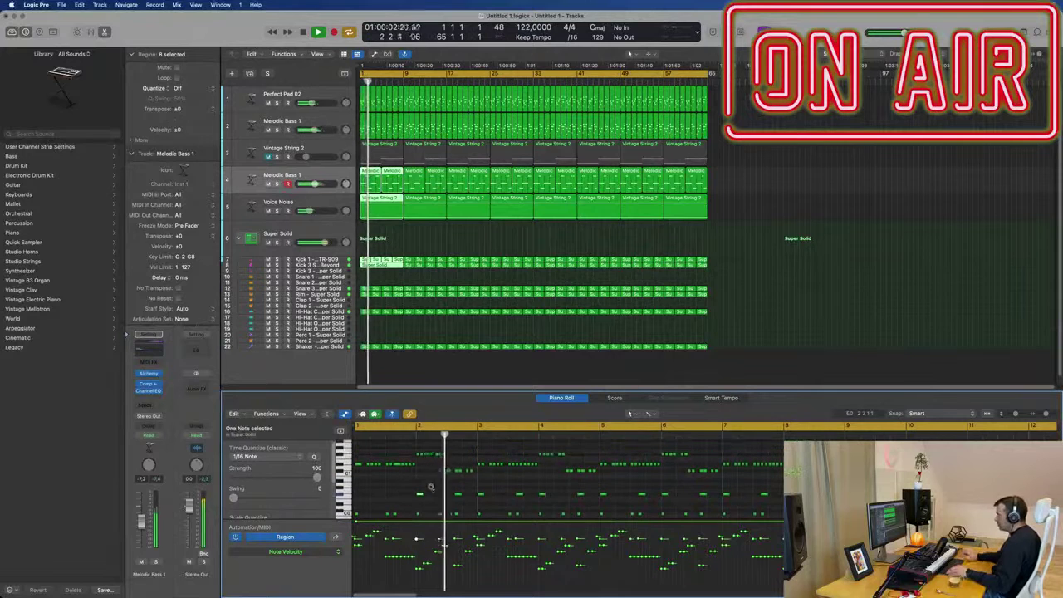
pyautogui.hotkey('alt', 'Up')
pyautogui.hotkey('alt', 'Up')
pyautogui.hotkey('alt', 'Up')
pyautogui.hotkey('alt', 'Up')
pyautogui.hotkey('alt', 'Up')
pyautogui.hotkey('alt', 'Up')
pyautogui.hotkey('alt', 'Up')
pyautogui.hotkey('alt', 'Up')
pyautogui.hotkey('alt', 'Up')
pyautogui.hotkey('alt', 'Up')
pyautogui.hotkey('alt', 'Up')
pyautogui.hotkey('alt', 'Up')
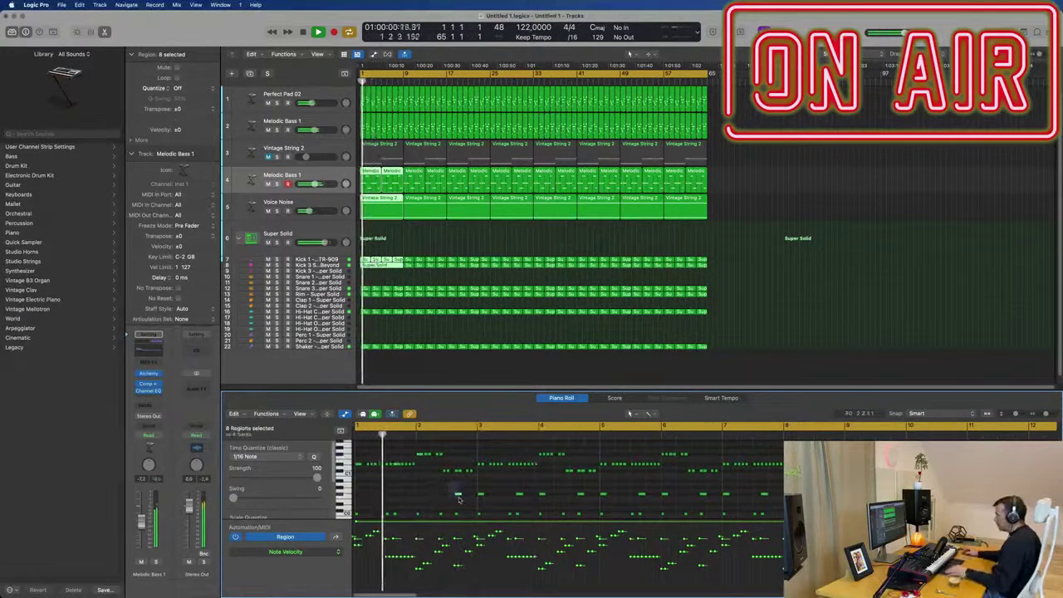
# Step: Raise the last second-kick note of bar 2 to the pitch of the bass notes at that position
pyautogui.hotkey('alt', 'Up')
pyautogui.hotkey('alt', 'Up')
pyautogui.hotkey('alt', 'Up')
pyautogui.hotkey('alt', 'Up')
pyautogui.hotkey('alt', 'Up')
pyautogui.hotkey('alt', 'Up')
pyautogui.hotkey('alt', 'Up')
pyautogui.hotkey('alt', 'Up')
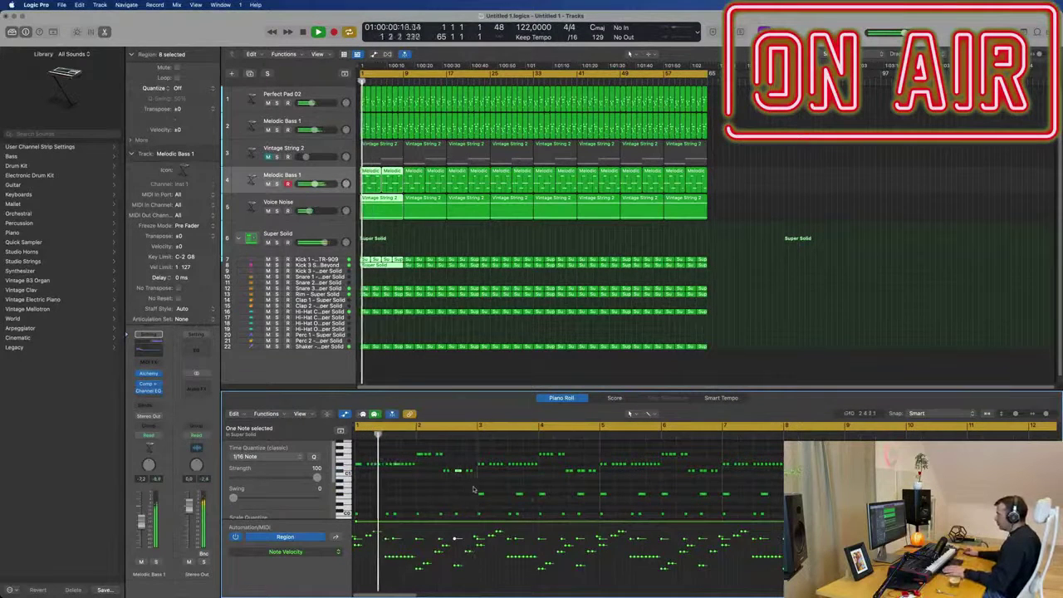
# Step: Transpose both second-kick notes of bar 3 up to the pitch of the bass notes in that bar
pyautogui.moveTo(467, 480); pyautogui.dragTo(528, 503)
pyautogui.hotkey('alt', 'Up')
pyautogui.hotkey('alt', 'Up')
pyautogui.hotkey('alt', 'Up')
pyautogui.hotkey('alt', 'Up')
pyautogui.hotkey('alt', 'Up')
pyautogui.hotkey('alt', 'Up')
pyautogui.hotkey('alt', 'Up')
pyautogui.hotkey('alt', 'Up')
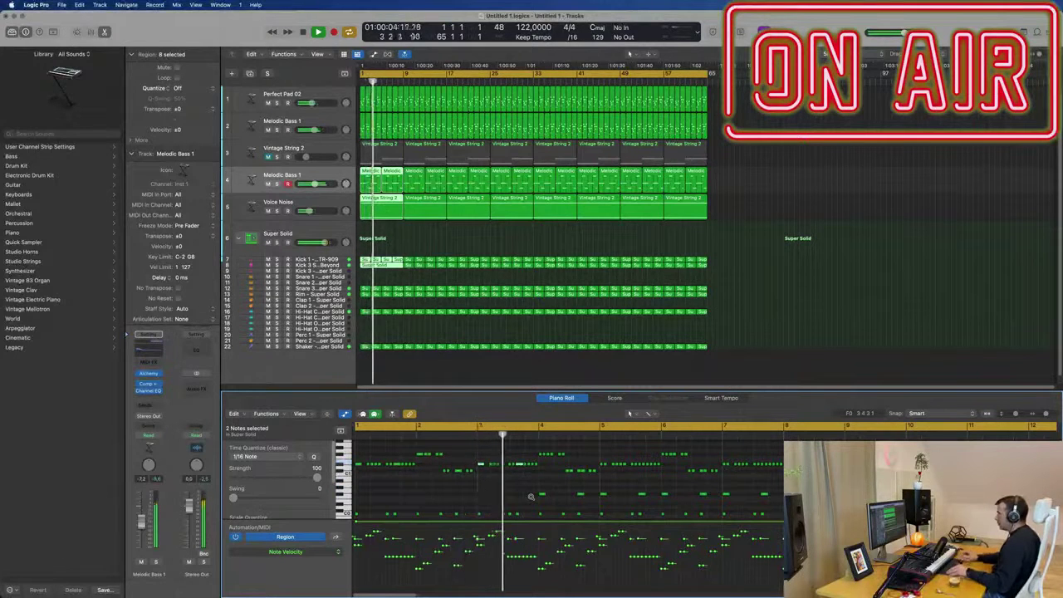
# Step: Transpose the first second-kick note of bar 4 up to the pitch of the bass notes above it
pyautogui.moveTo(532, 492); pyautogui.dragTo(576, 500)
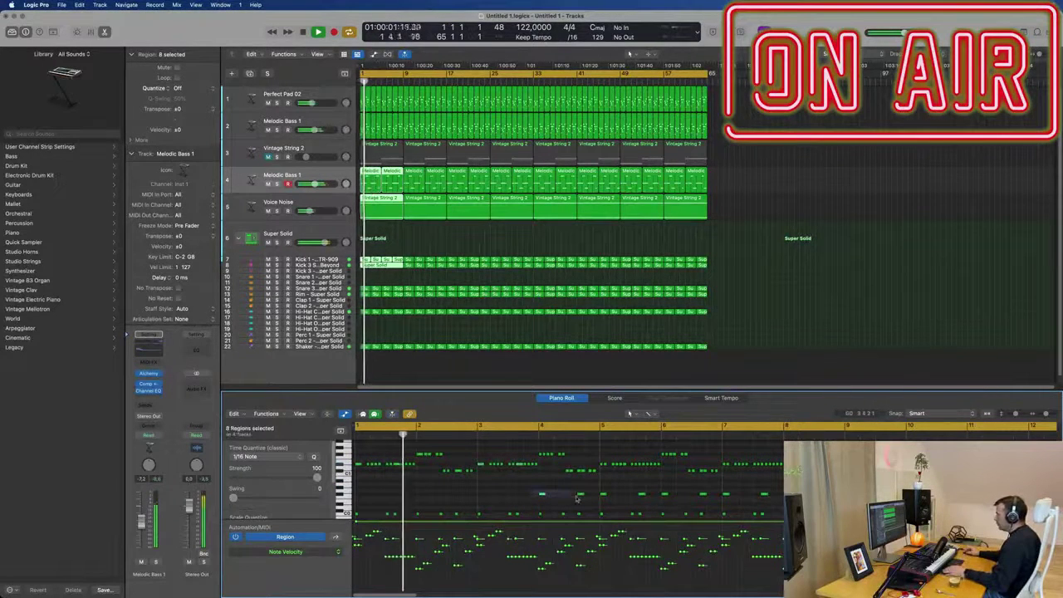
pyautogui.click(540, 498)
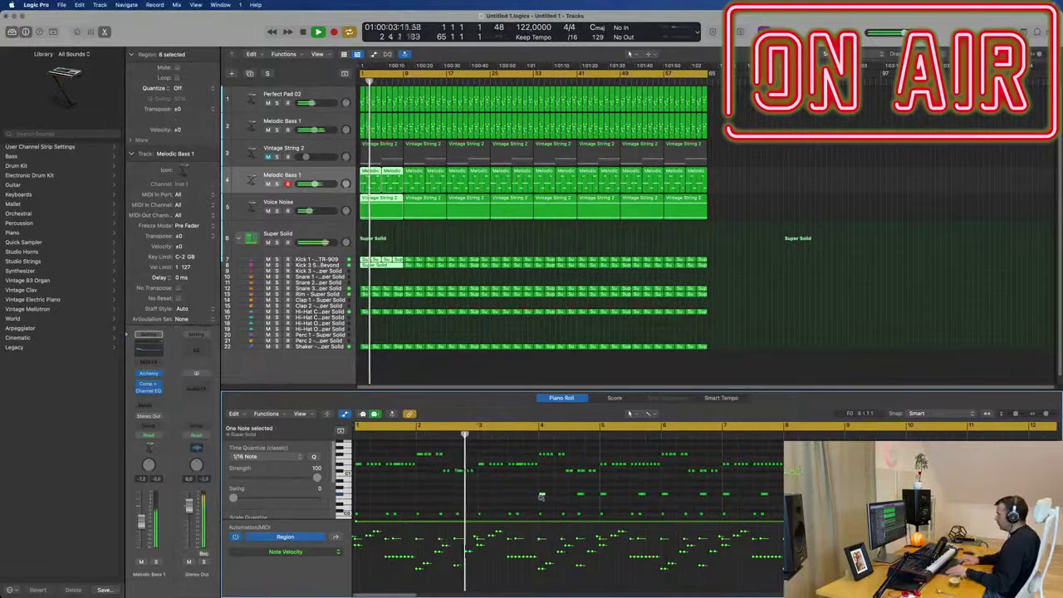
pyautogui.hotkey('alt', 'Up')
pyautogui.hotkey('alt', 'Up')
pyautogui.hotkey('alt', 'Up')
pyautogui.hotkey('alt', 'Up')
pyautogui.hotkey('alt', 'Up')
pyautogui.hotkey('alt', 'Up')
pyautogui.hotkey('alt', 'Up')
pyautogui.hotkey('alt', 'Up')
pyautogui.hotkey('alt', 'Up')
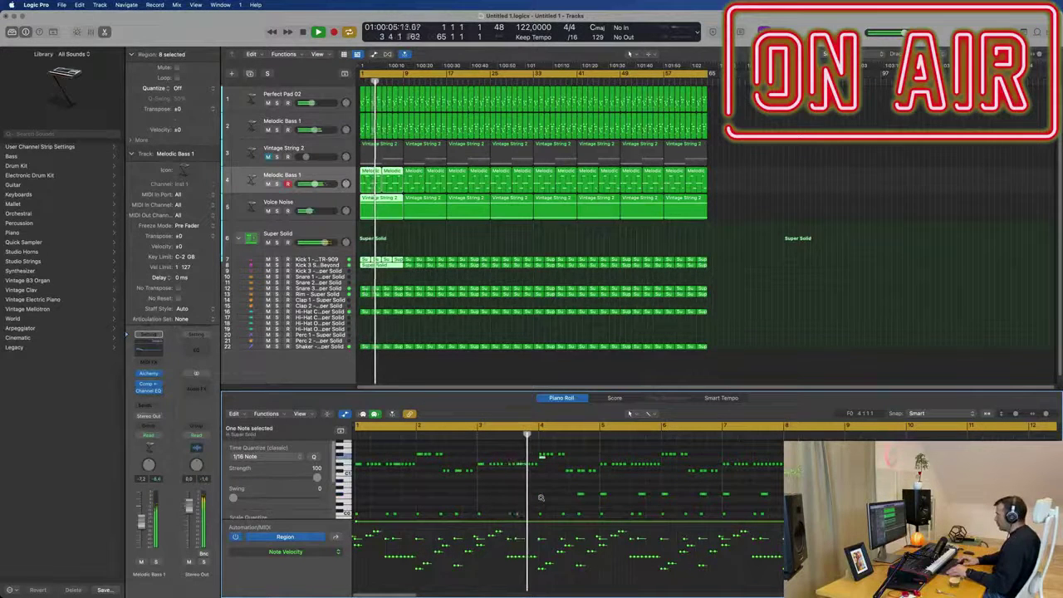
# Step: Raise the last second-kick note of bar 4 to the pitch of the bass notes there and replay from the start
pyautogui.click(580, 498)
pyautogui.click(580, 498)
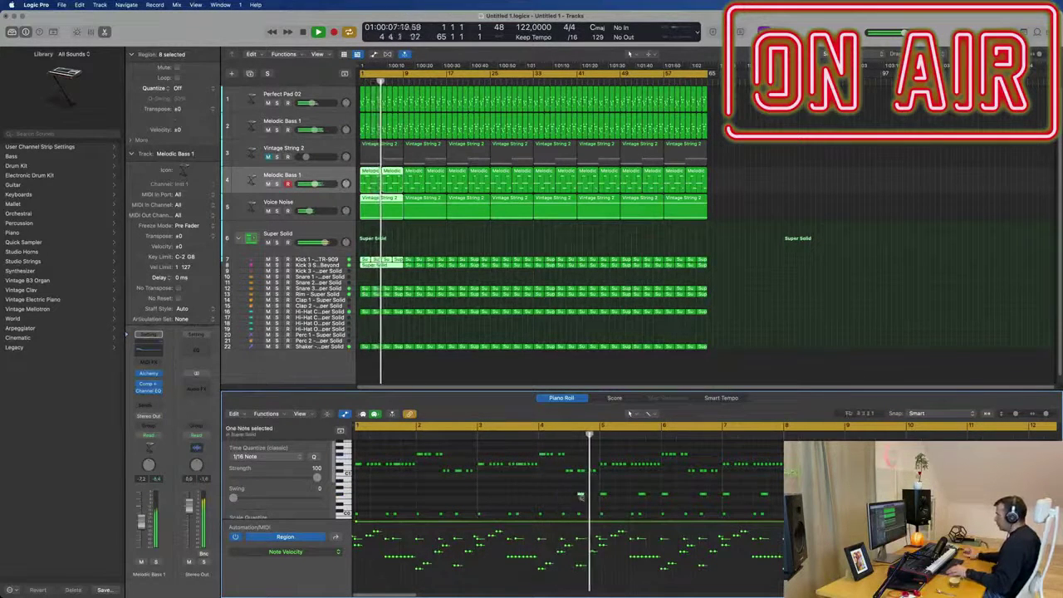
pyautogui.hotkey('alt', 'Up')
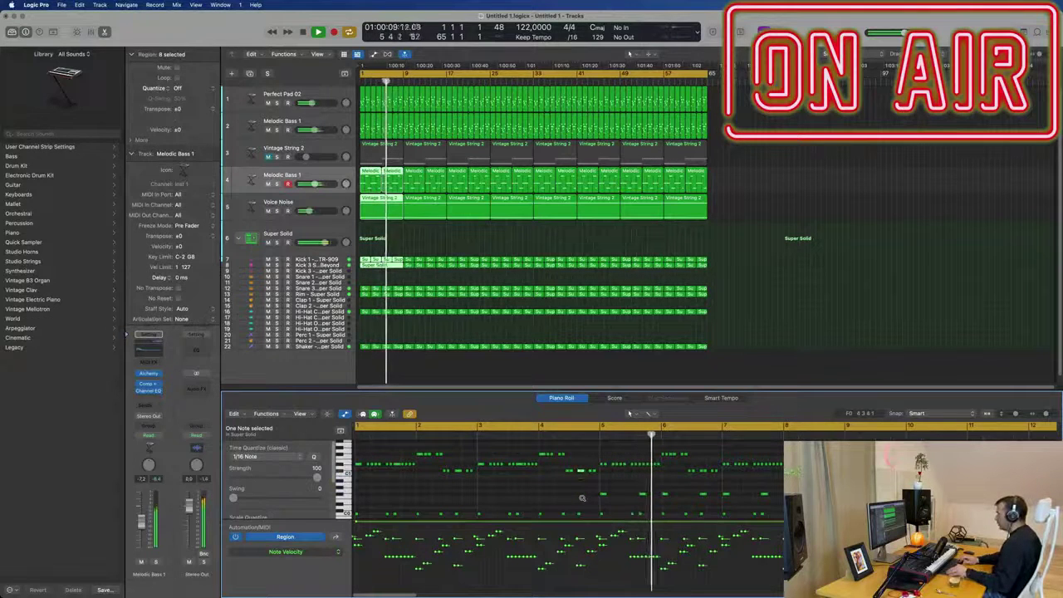
pyautogui.press('Return')
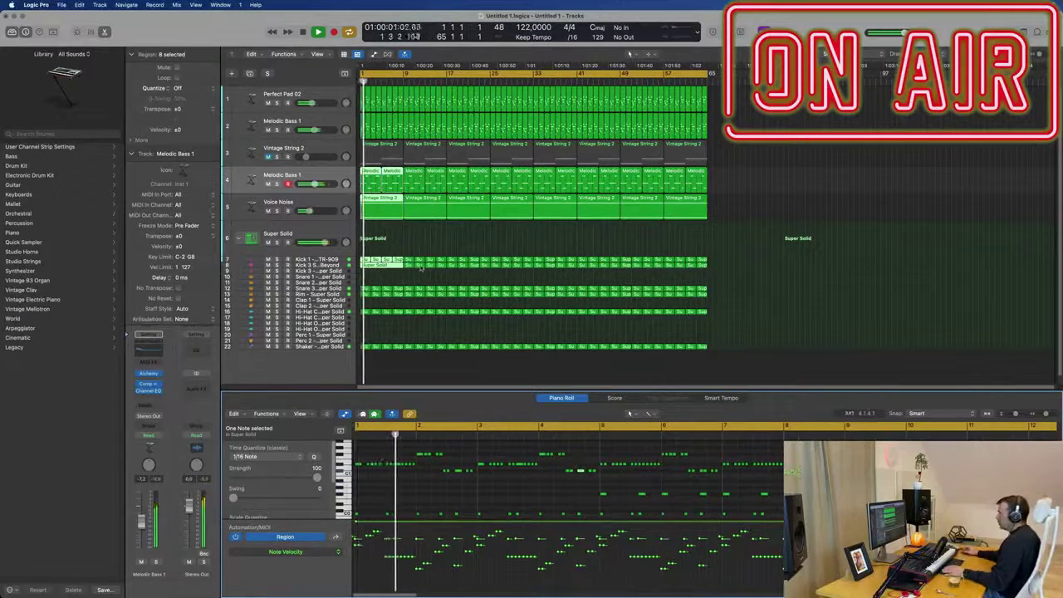
# Step: Split the eight-bar Kick 3 Sub region at bar 5 and delete its second half
pyautogui.click(387, 265)
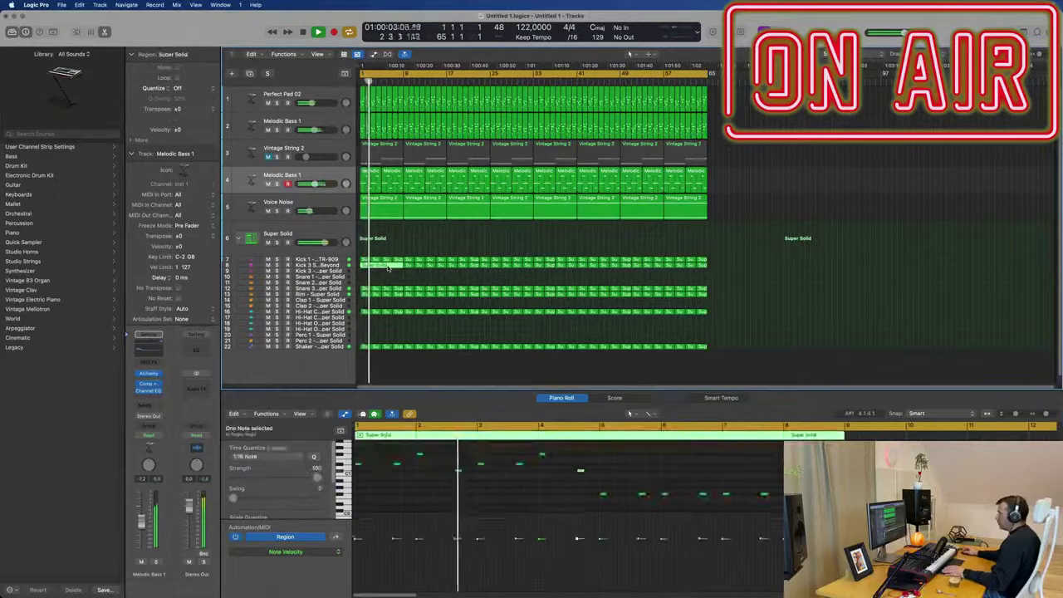
pyautogui.scroll(-1, 535, 435)
pyautogui.scroll(5, 421, 313)
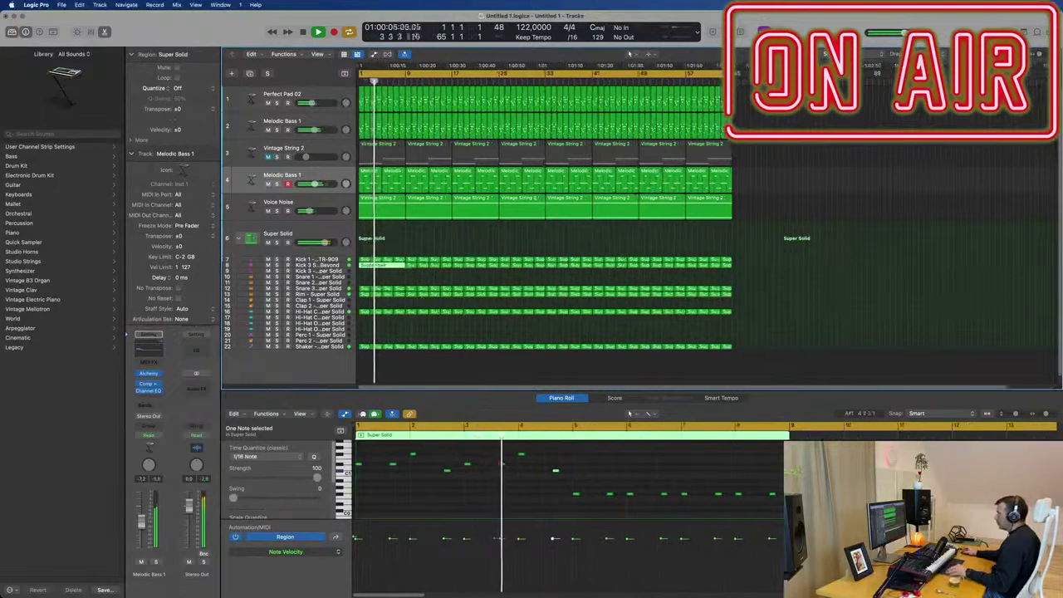
pyautogui.keyDown('super'); pyautogui.doubleClick(399, 265); pyautogui.keyUp('super')
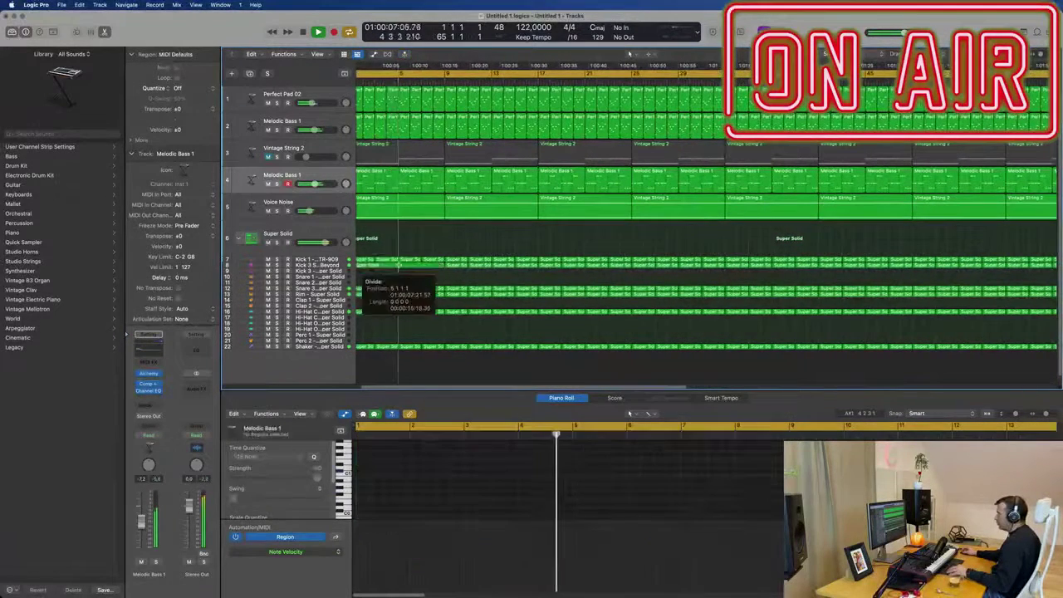
pyautogui.press('Return')
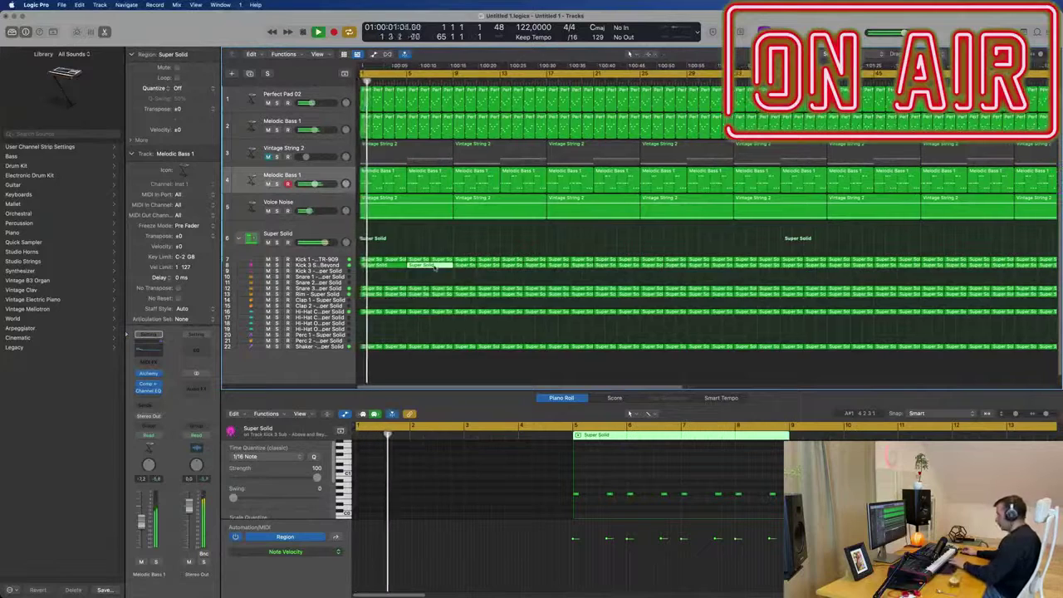
pyautogui.press('Delete')
# Step: Delete all remaining Kick 3 Sub regions from bar 9 to the end of the arrangement
pyautogui.press('super+Left')
pyautogui.press('super+Left')
pyautogui.press('super+Left')
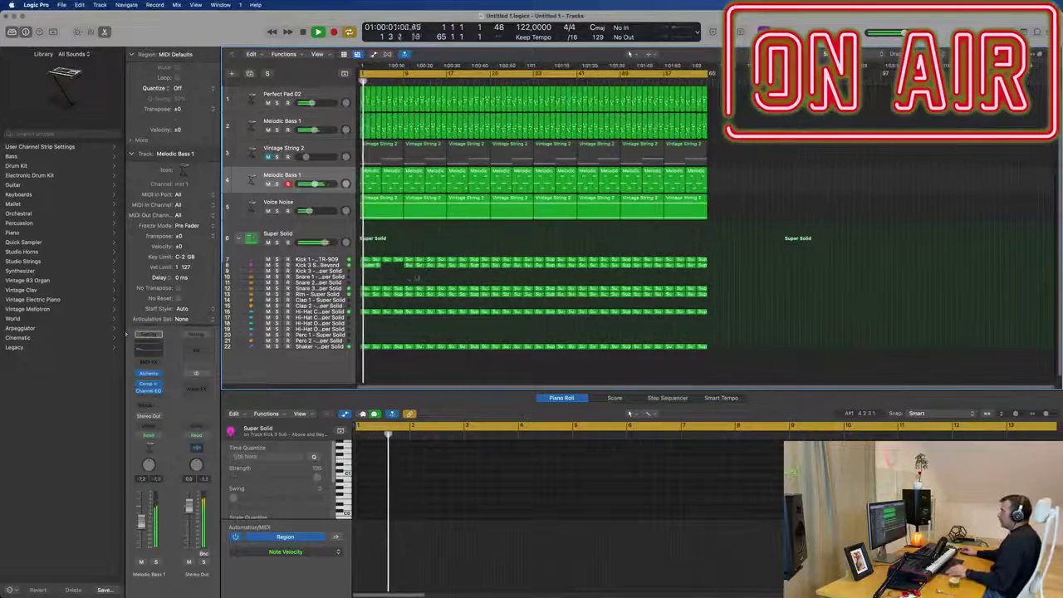
pyautogui.moveTo(397, 272); pyautogui.dragTo(753, 268)
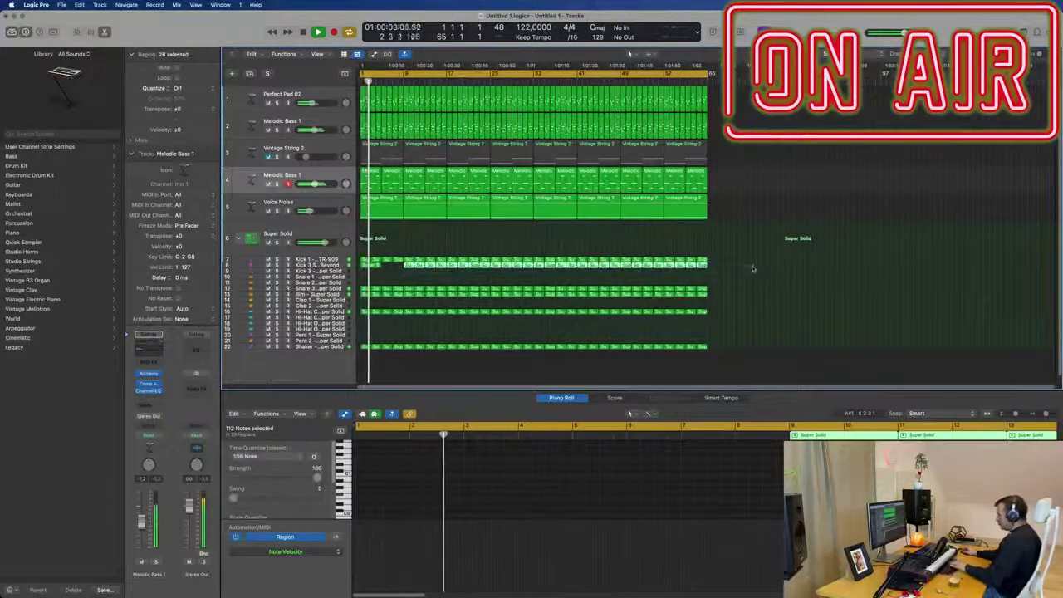
pyautogui.press('Delete')
# Step: Transpose all notes of the remaining four-bar Kick 3 Sub region down one octave
pyautogui.click(371, 266)
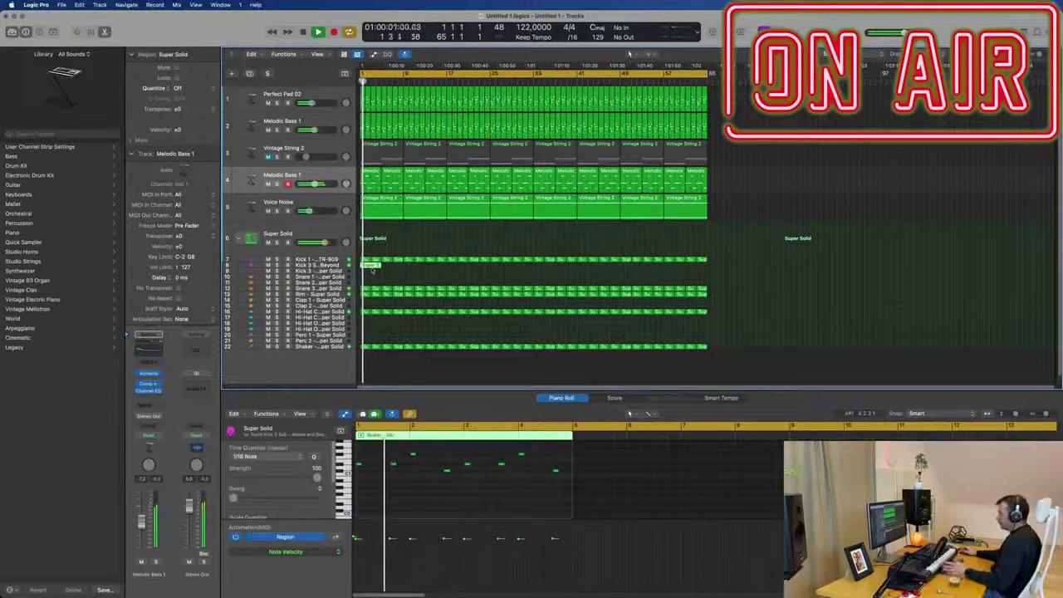
pyautogui.click(434, 505)
pyautogui.press('super+a')
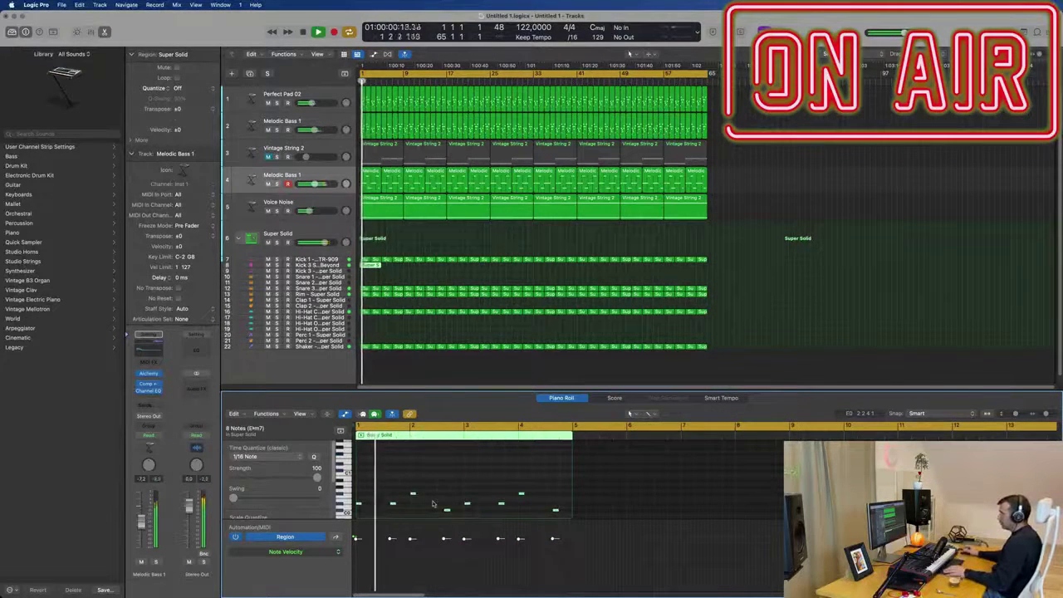
# Step: Audition the lower Melodic Bass 1 track on its own, then play the Kick 3 Sub track soloed
pyautogui.click(156, 562)
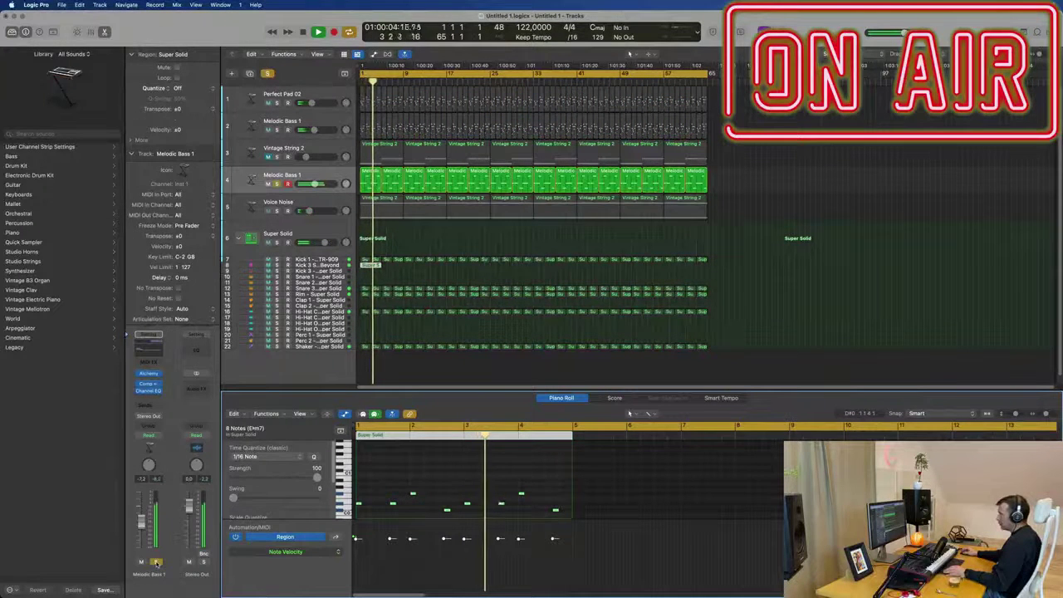
pyautogui.click(156, 562)
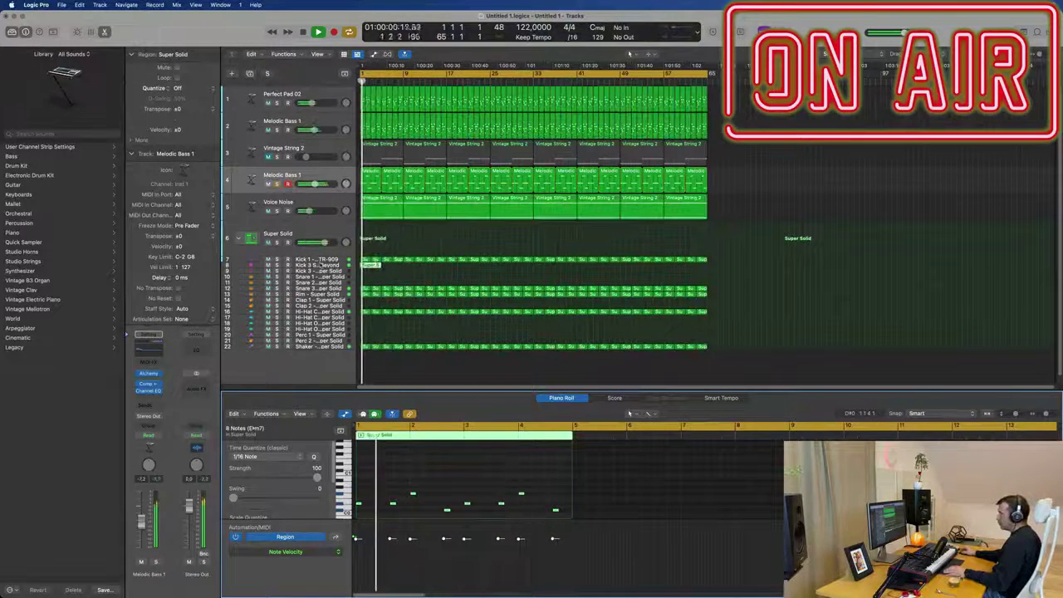
pyautogui.click(320, 265)
pyautogui.click(277, 264)
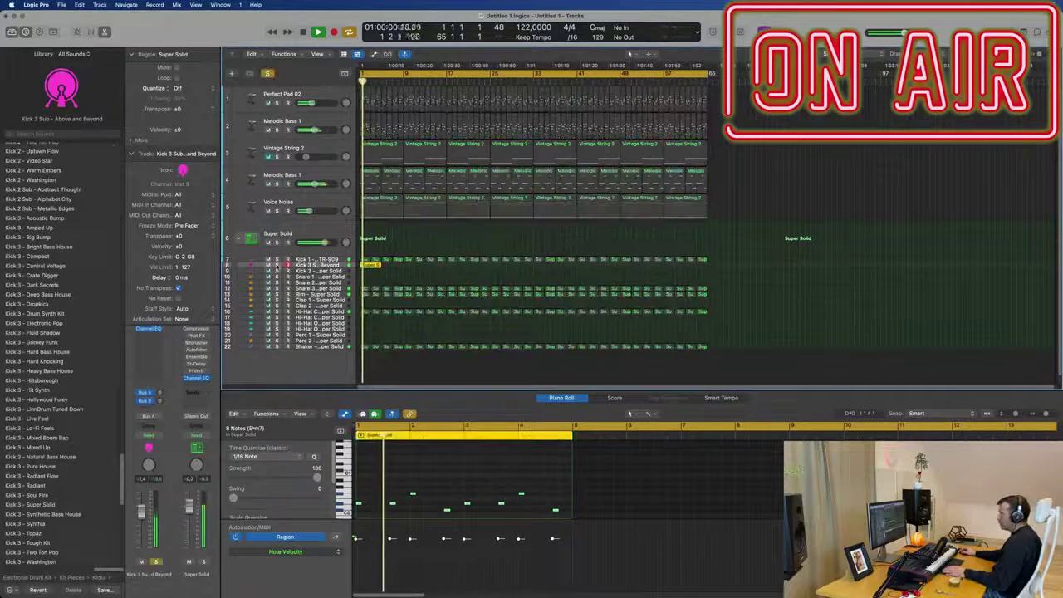
pyautogui.press('space')
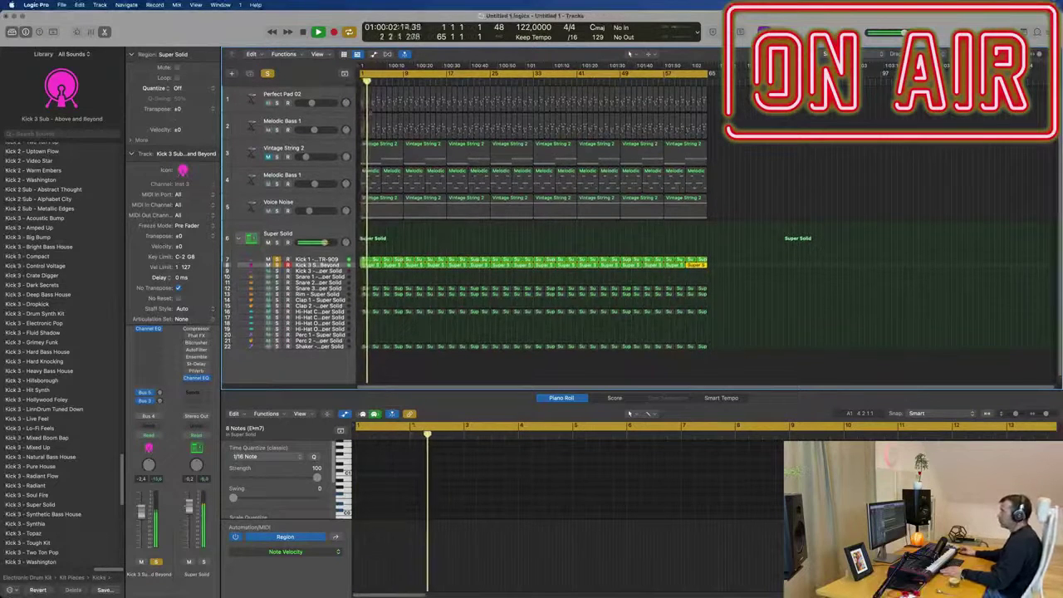
# Step: Solo the lower Melodic Bass 1 track alongside the kicks with its Alchemy instrument open and moved clear of the track headers
pyautogui.click(337, 176)
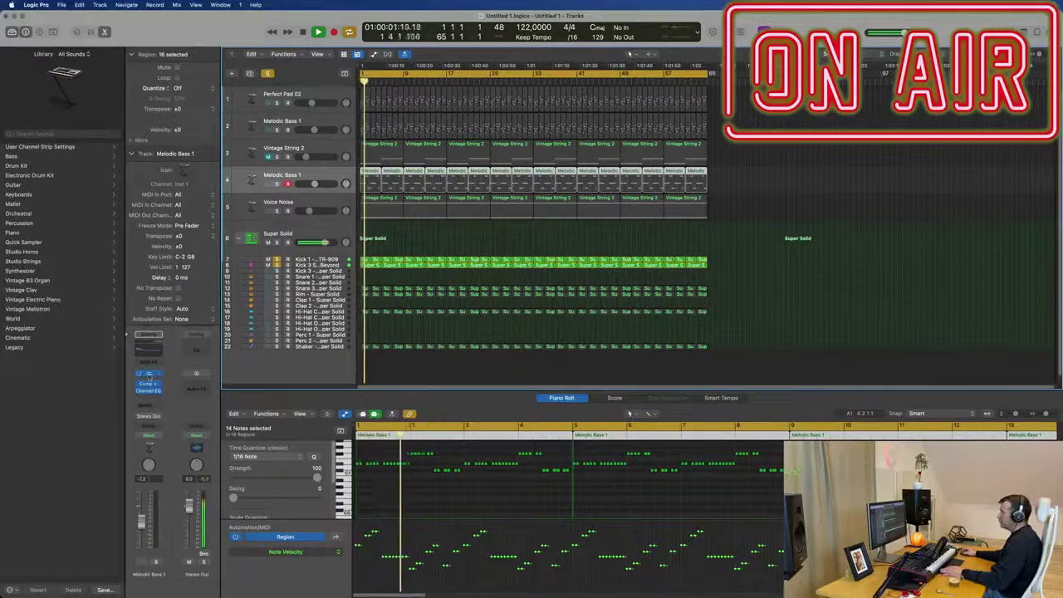
pyautogui.click(149, 375)
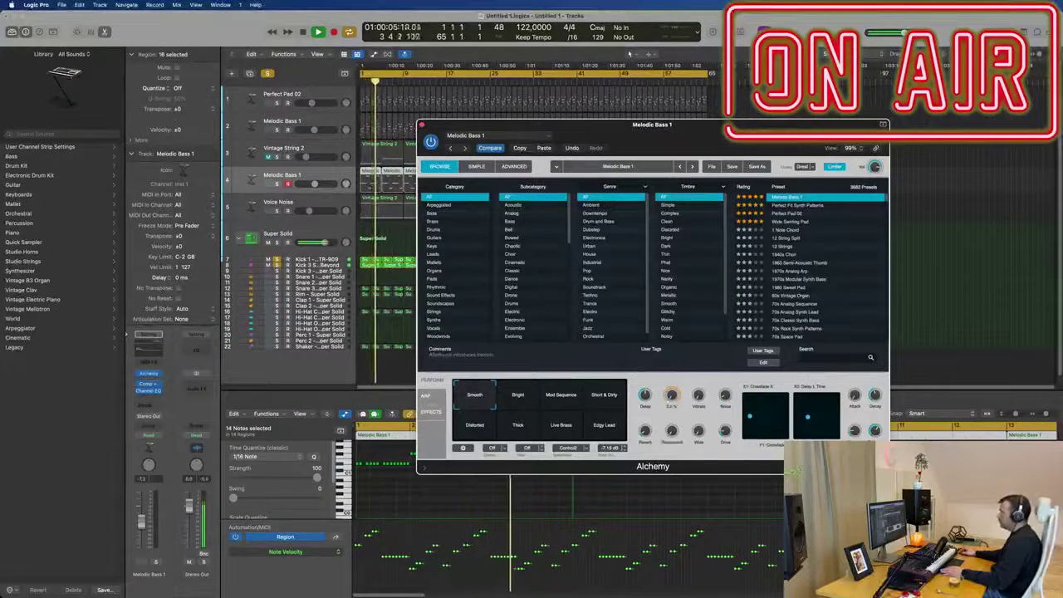
pyautogui.click(277, 184)
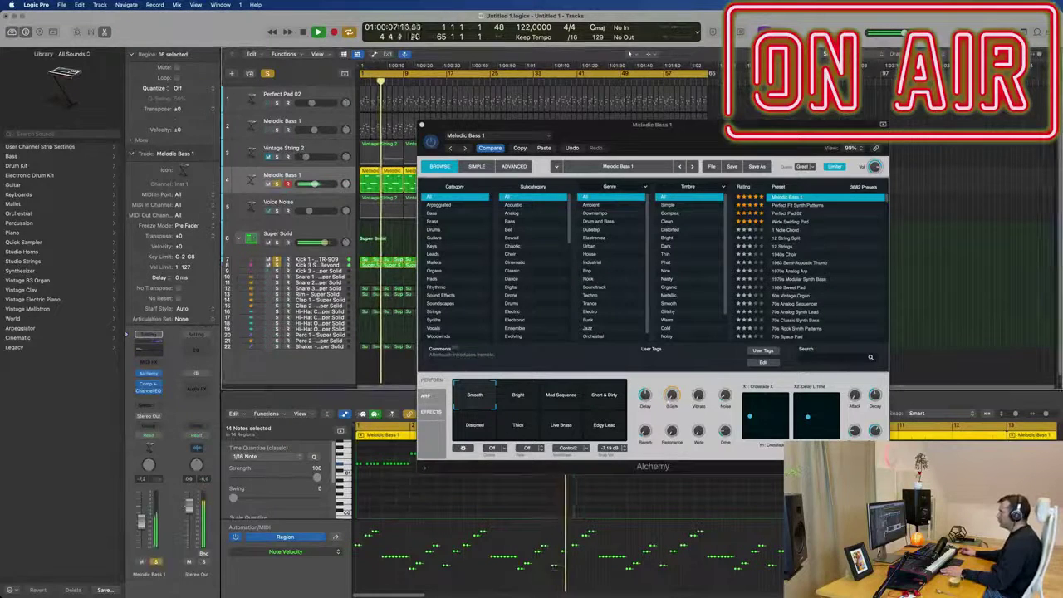
pyautogui.moveTo(679, 127); pyautogui.dragTo(762, 130)
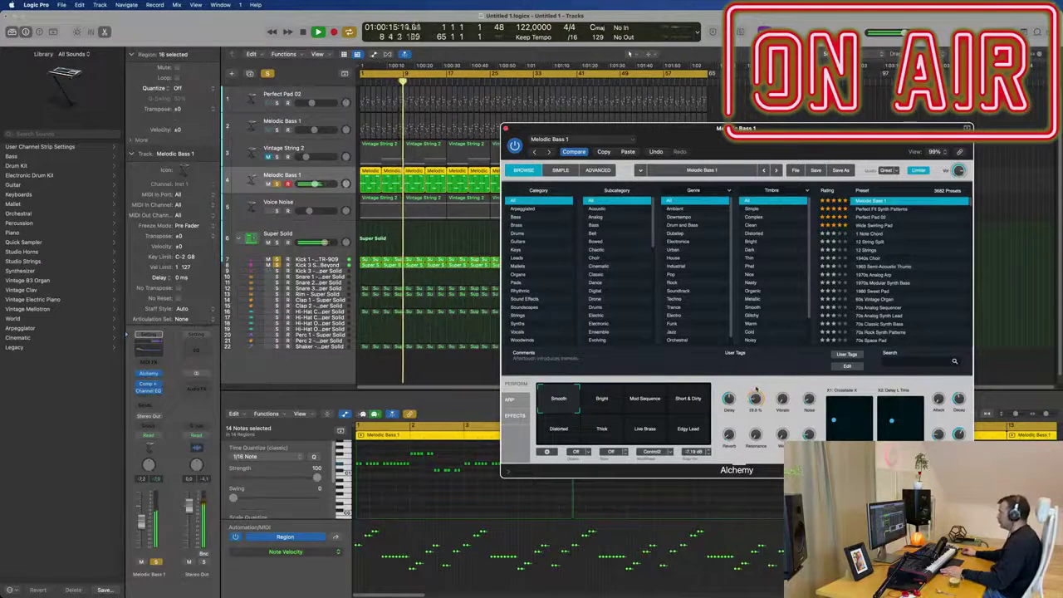
pyautogui.moveTo(574, 173); pyautogui.dragTo(714, 172)
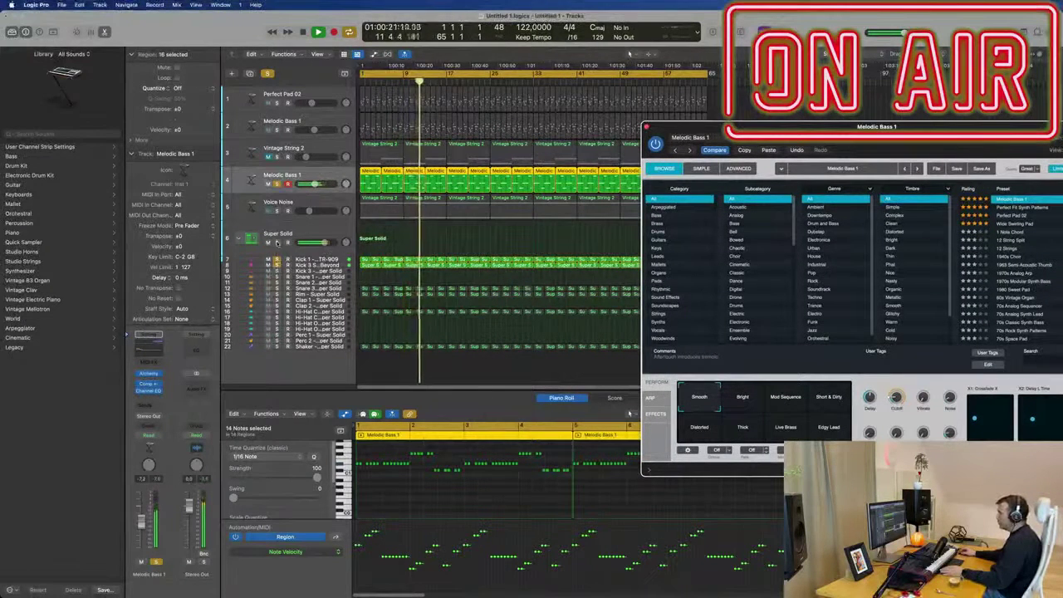
# Step: Add the Super Solid drums, upper Melodic Bass 1, Perfect Pad 02 and unmuted Vintage String 2 to the soloed tracks
pyautogui.click(276, 243)
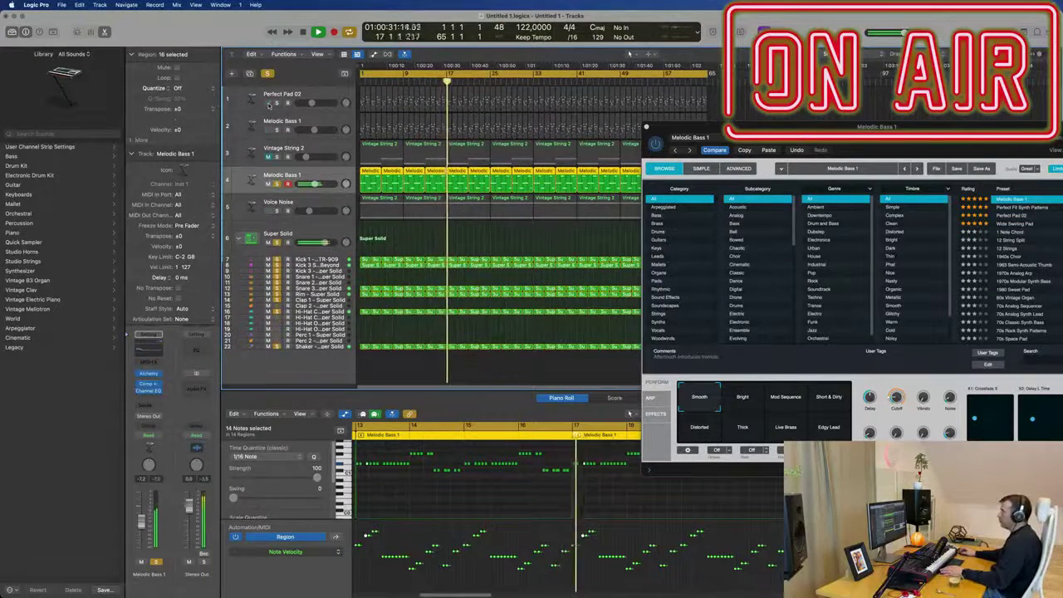
pyautogui.click(277, 130)
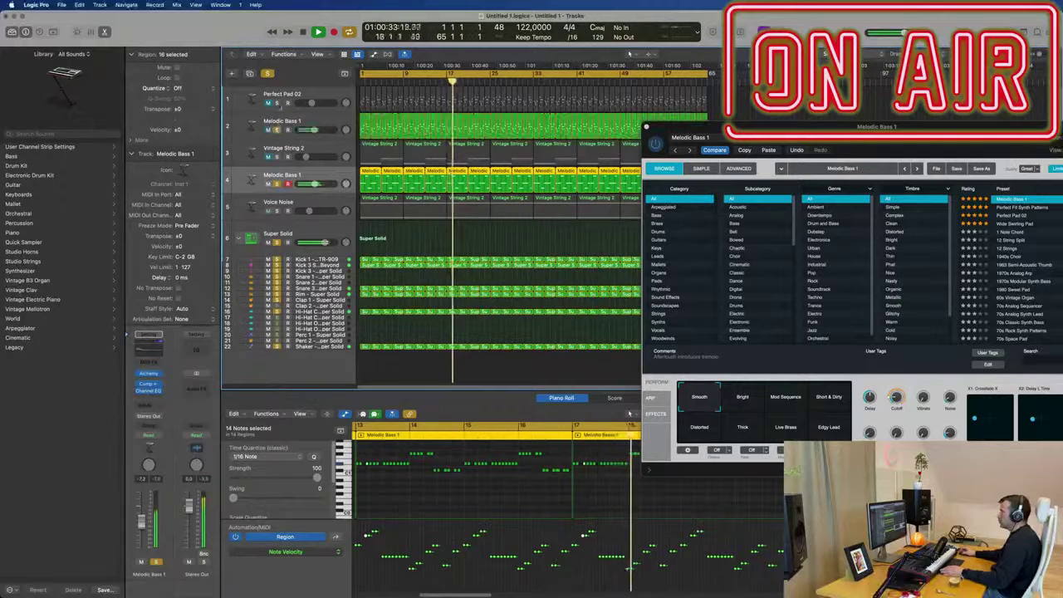
pyautogui.click(277, 103)
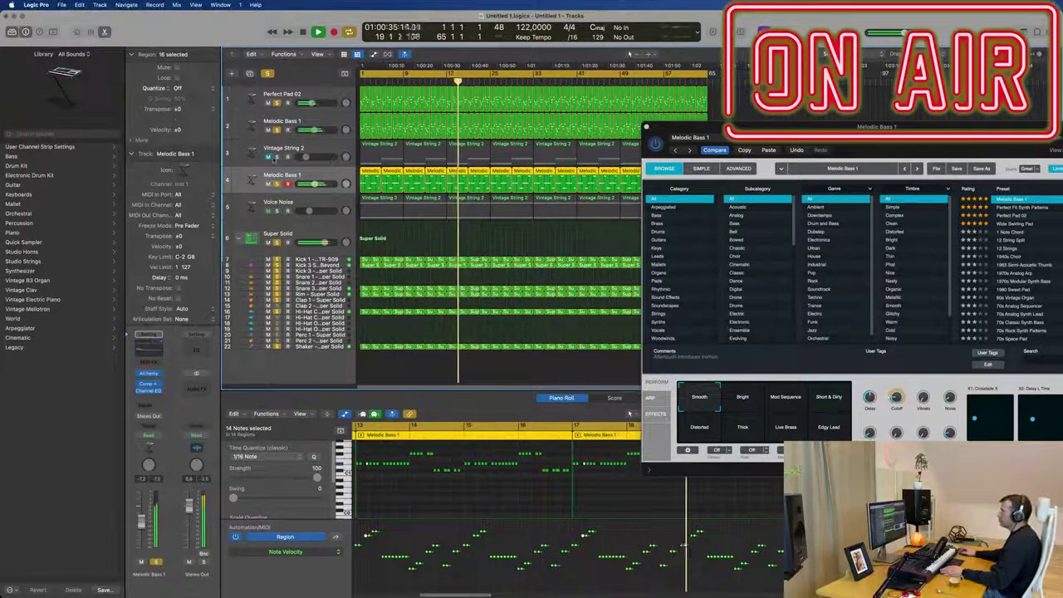
pyautogui.click(277, 157)
pyautogui.click(255, 160)
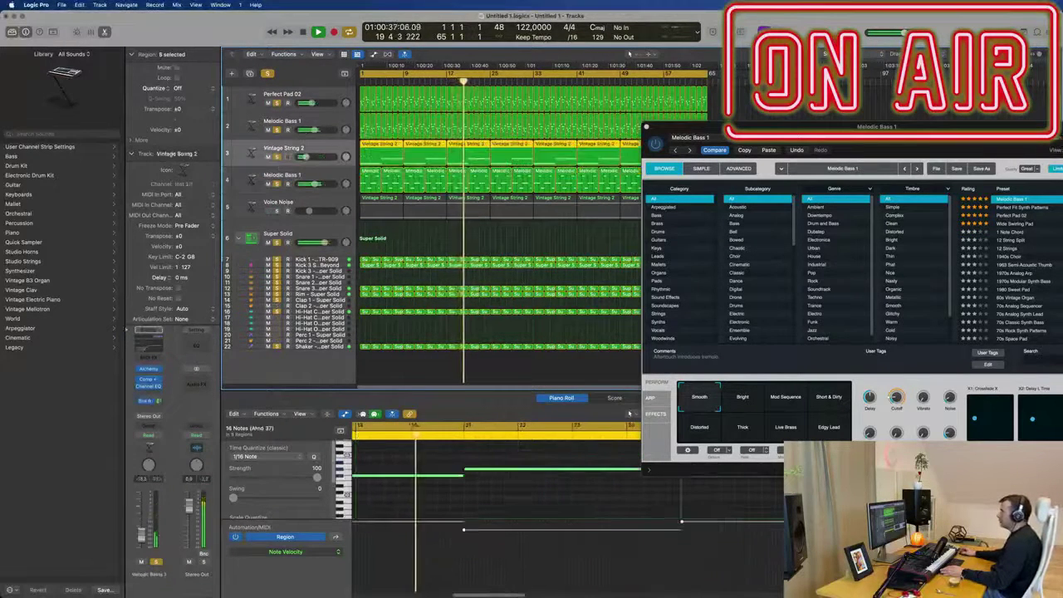
# Step: Clear all track solos so the full arrangement plays, and move the Alchemy window down off the upper tracks
pyautogui.click(277, 210)
pyautogui.keyDown('alt'); pyautogui.click(277, 210); pyautogui.keyUp('alt')
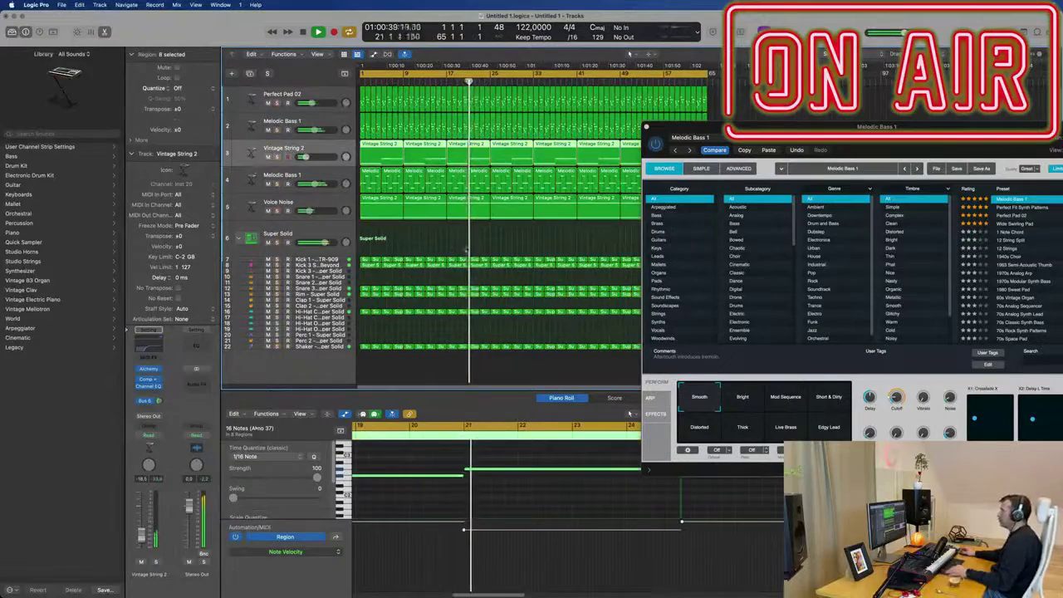
pyautogui.moveTo(854, 145); pyautogui.dragTo(735, 235)
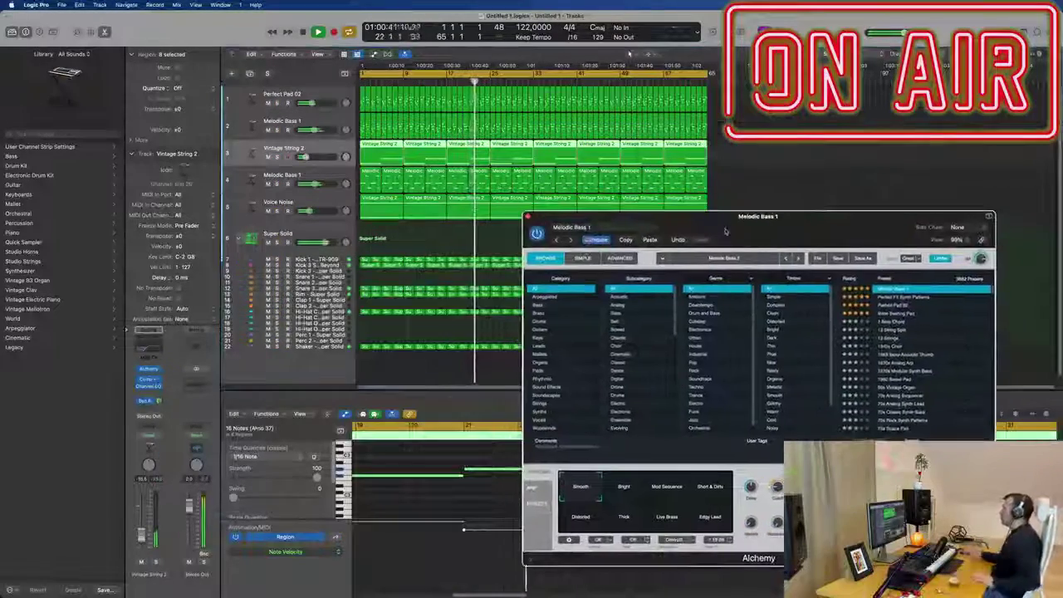